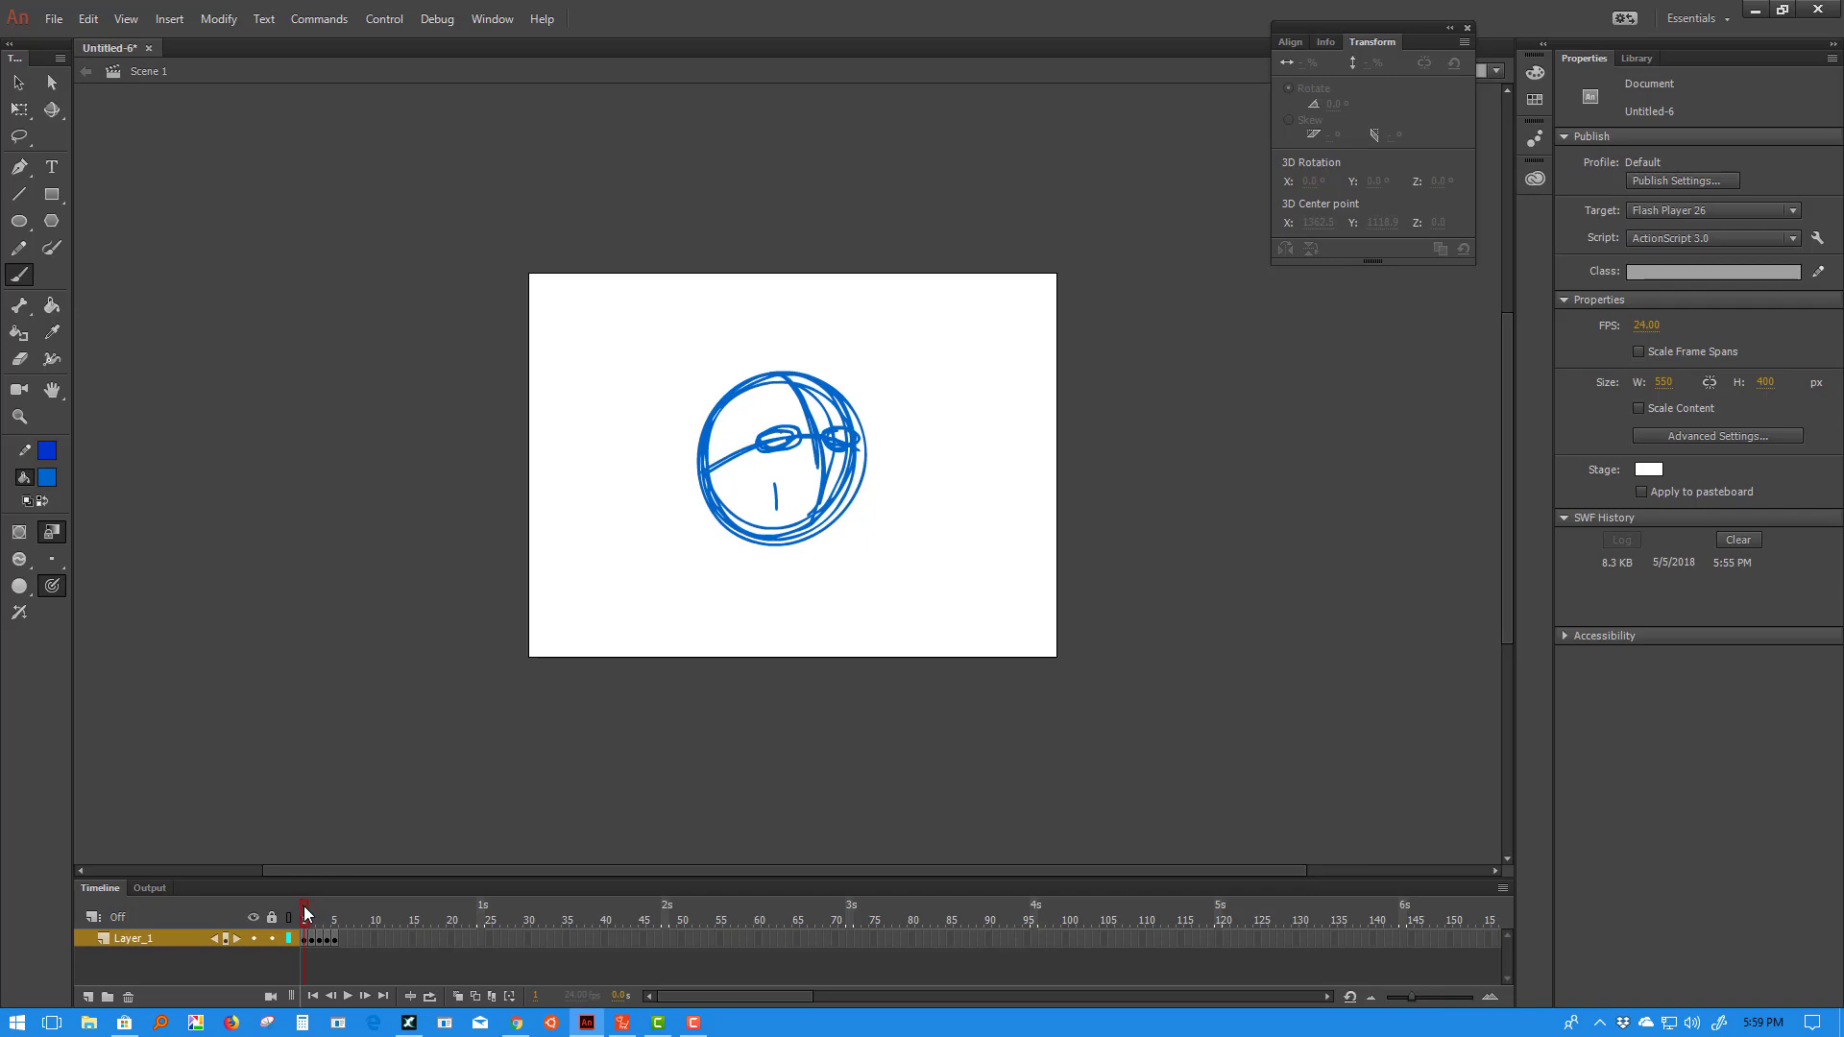
- Scrub through frames 1–5 of the head sketch in Animate, end on frame 1, then minimize Animate
mouse_move(305, 915)
mouse_down()
mouse_move(342, 917)
mouse_move(306, 922)
mouse_up()
drag(309, 918, 304, 919)
click(313, 920)
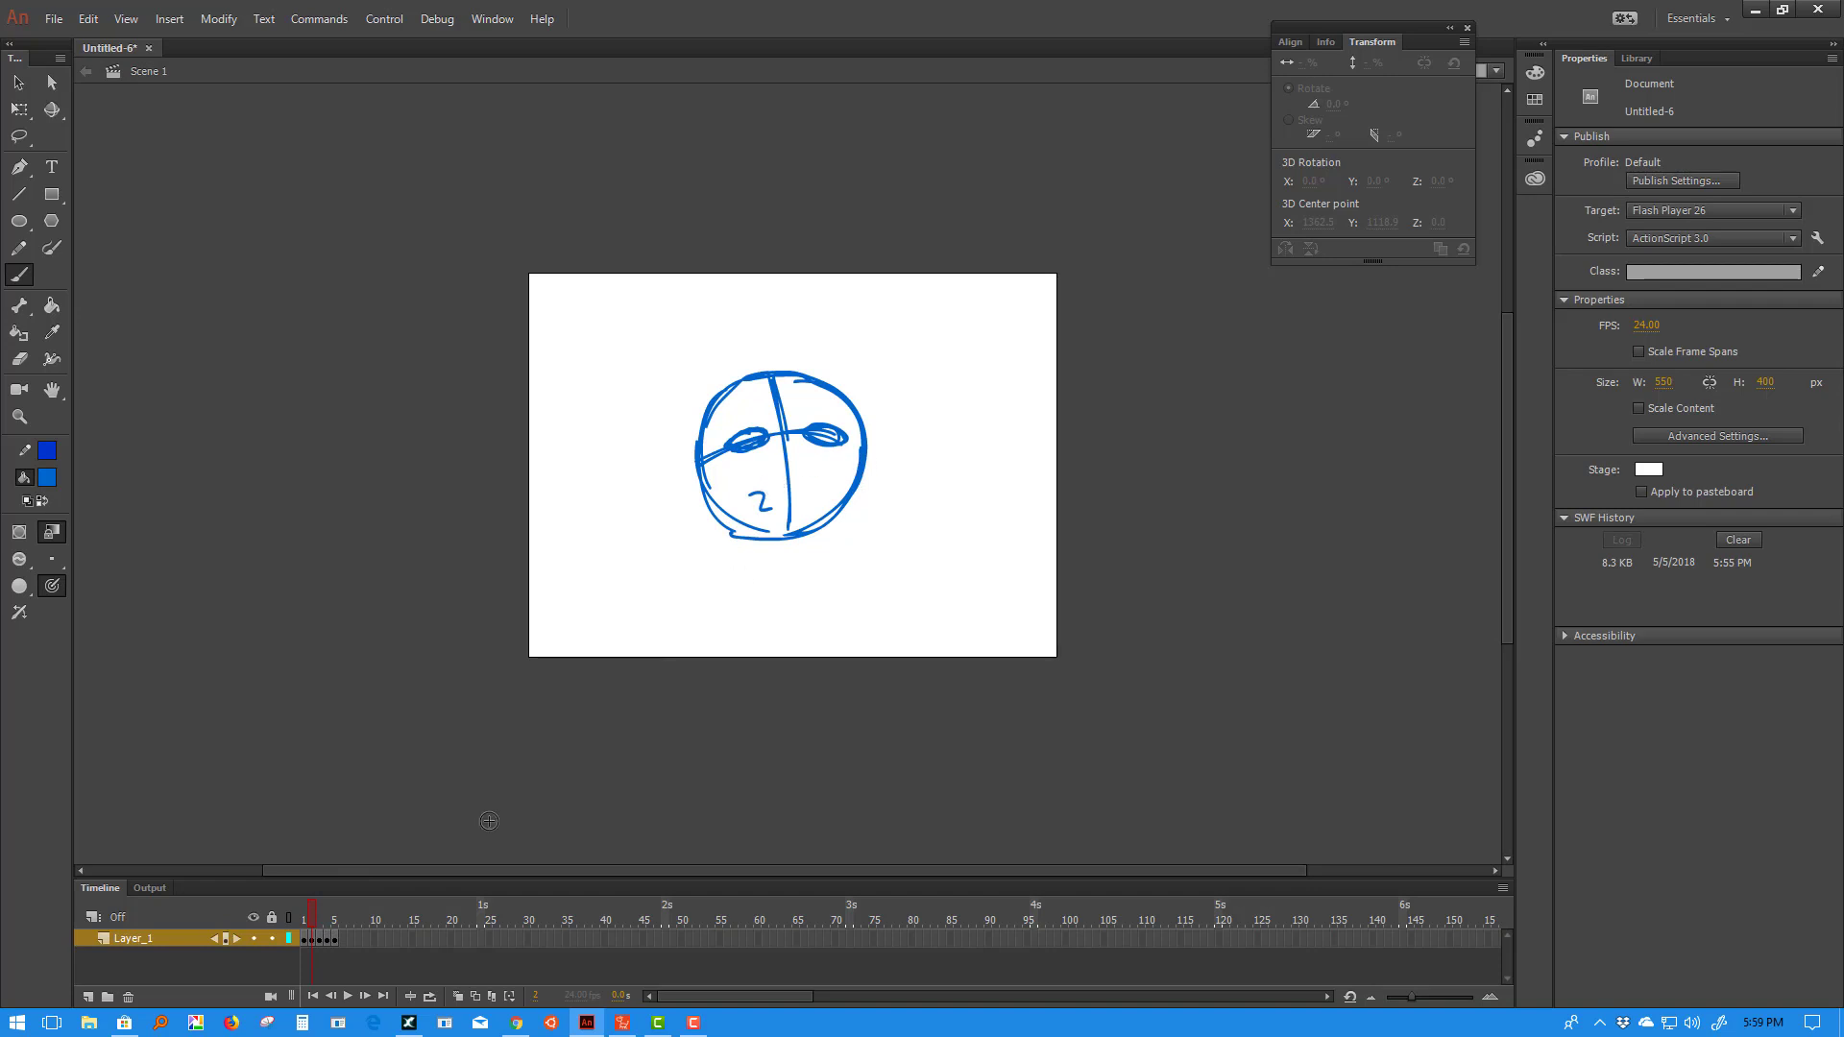
click(319, 920)
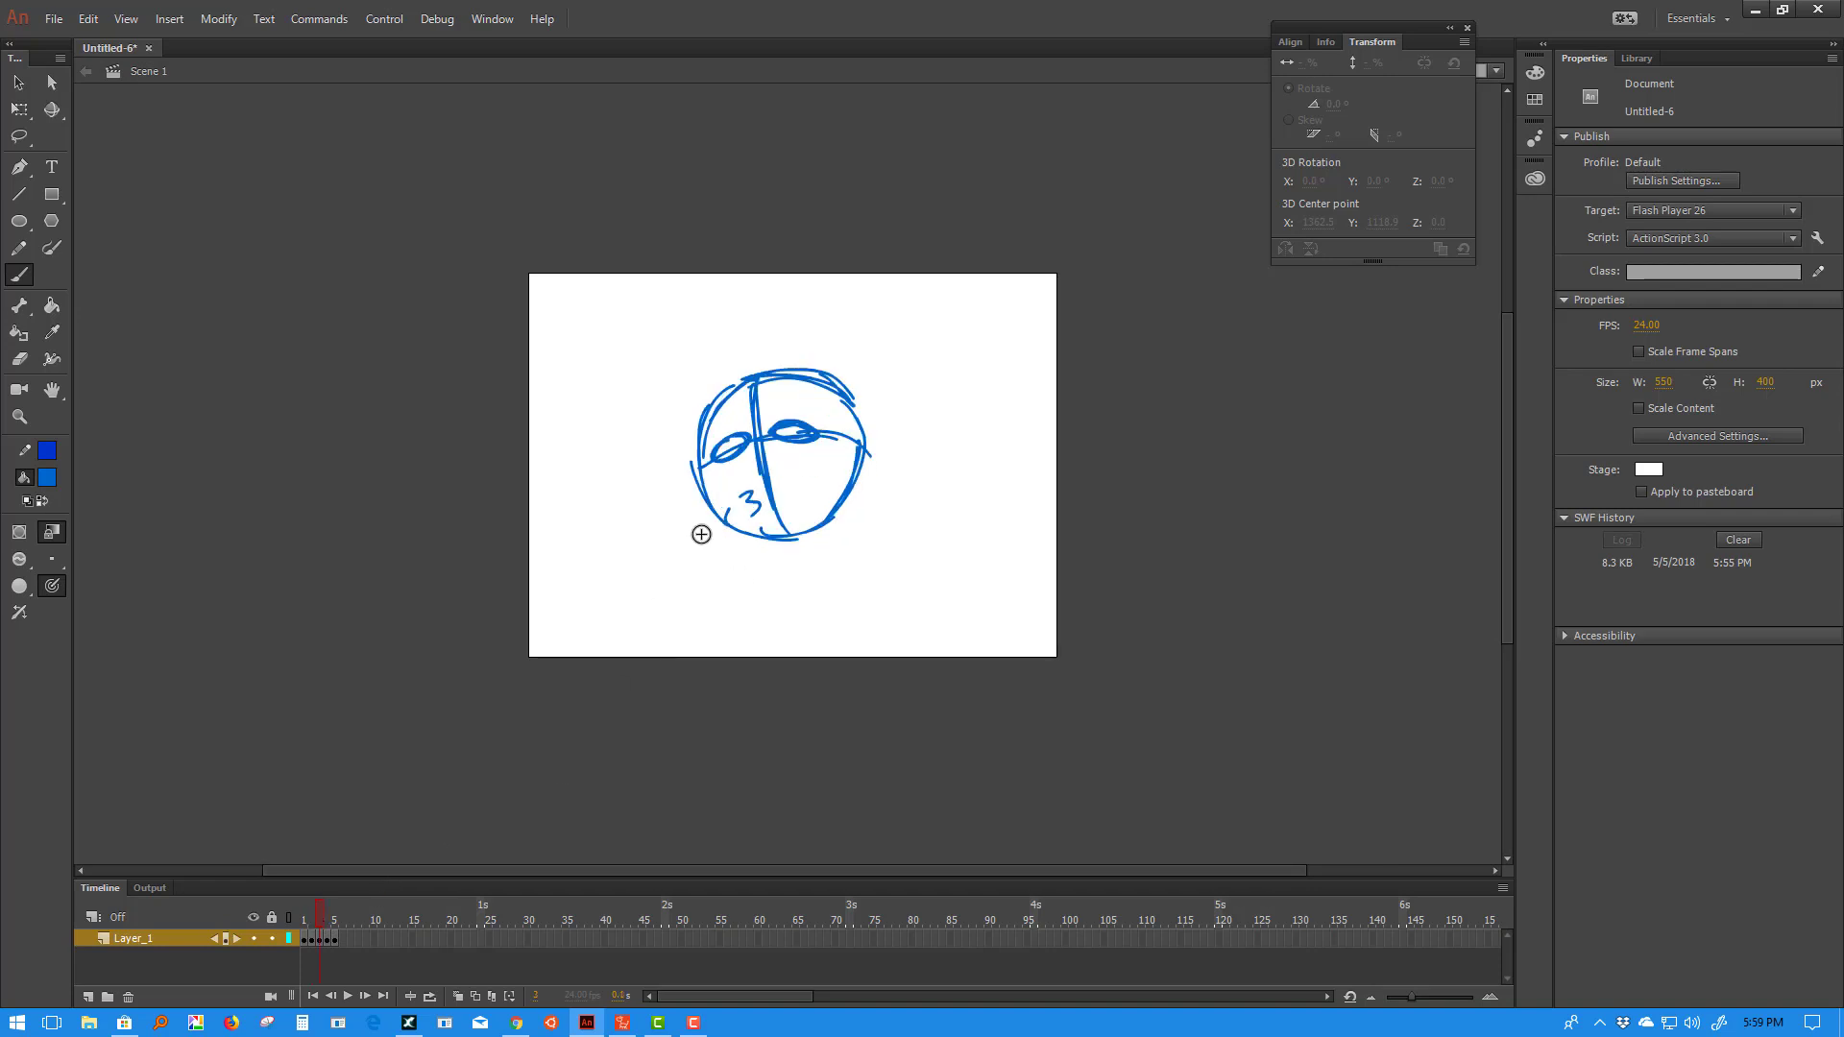
click(330, 922)
drag(338, 927, 284, 936)
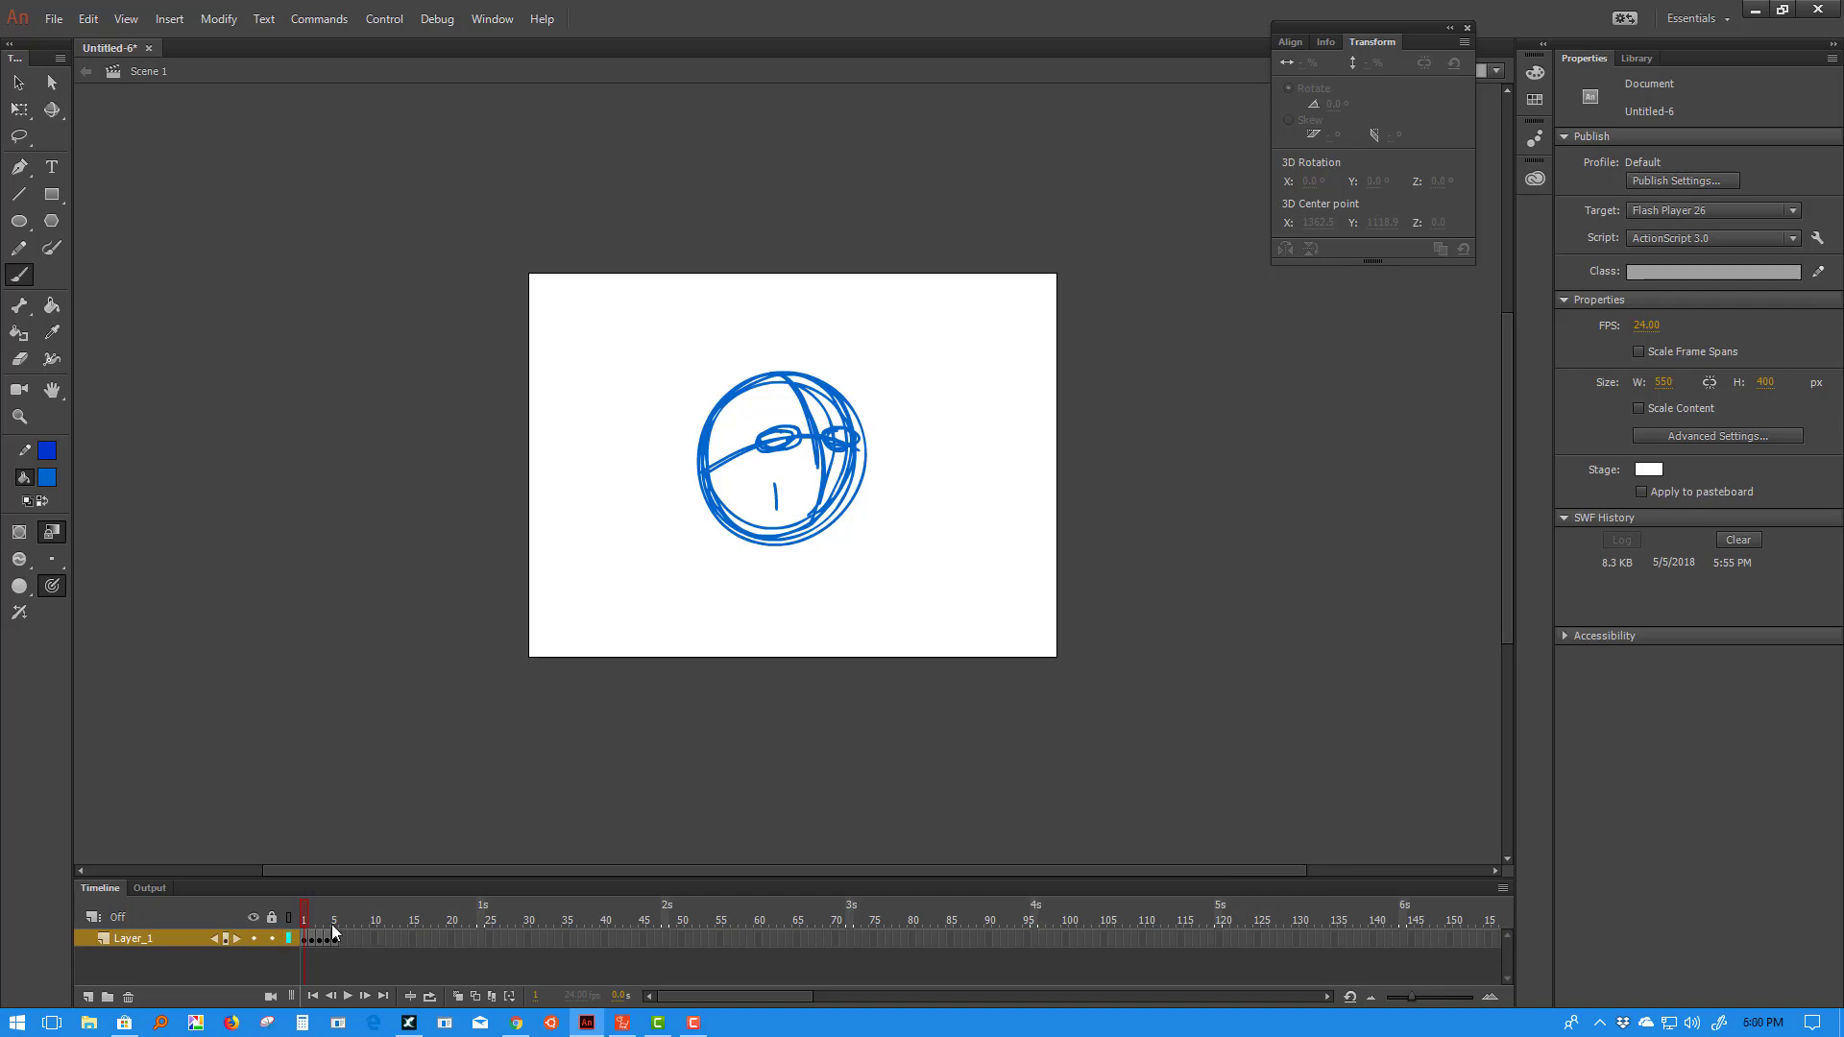
mouse_move(309, 922)
mouse_down()
mouse_move(337, 925)
mouse_move(305, 924)
mouse_up()
click(1755, 10)
double_click(186, 239)
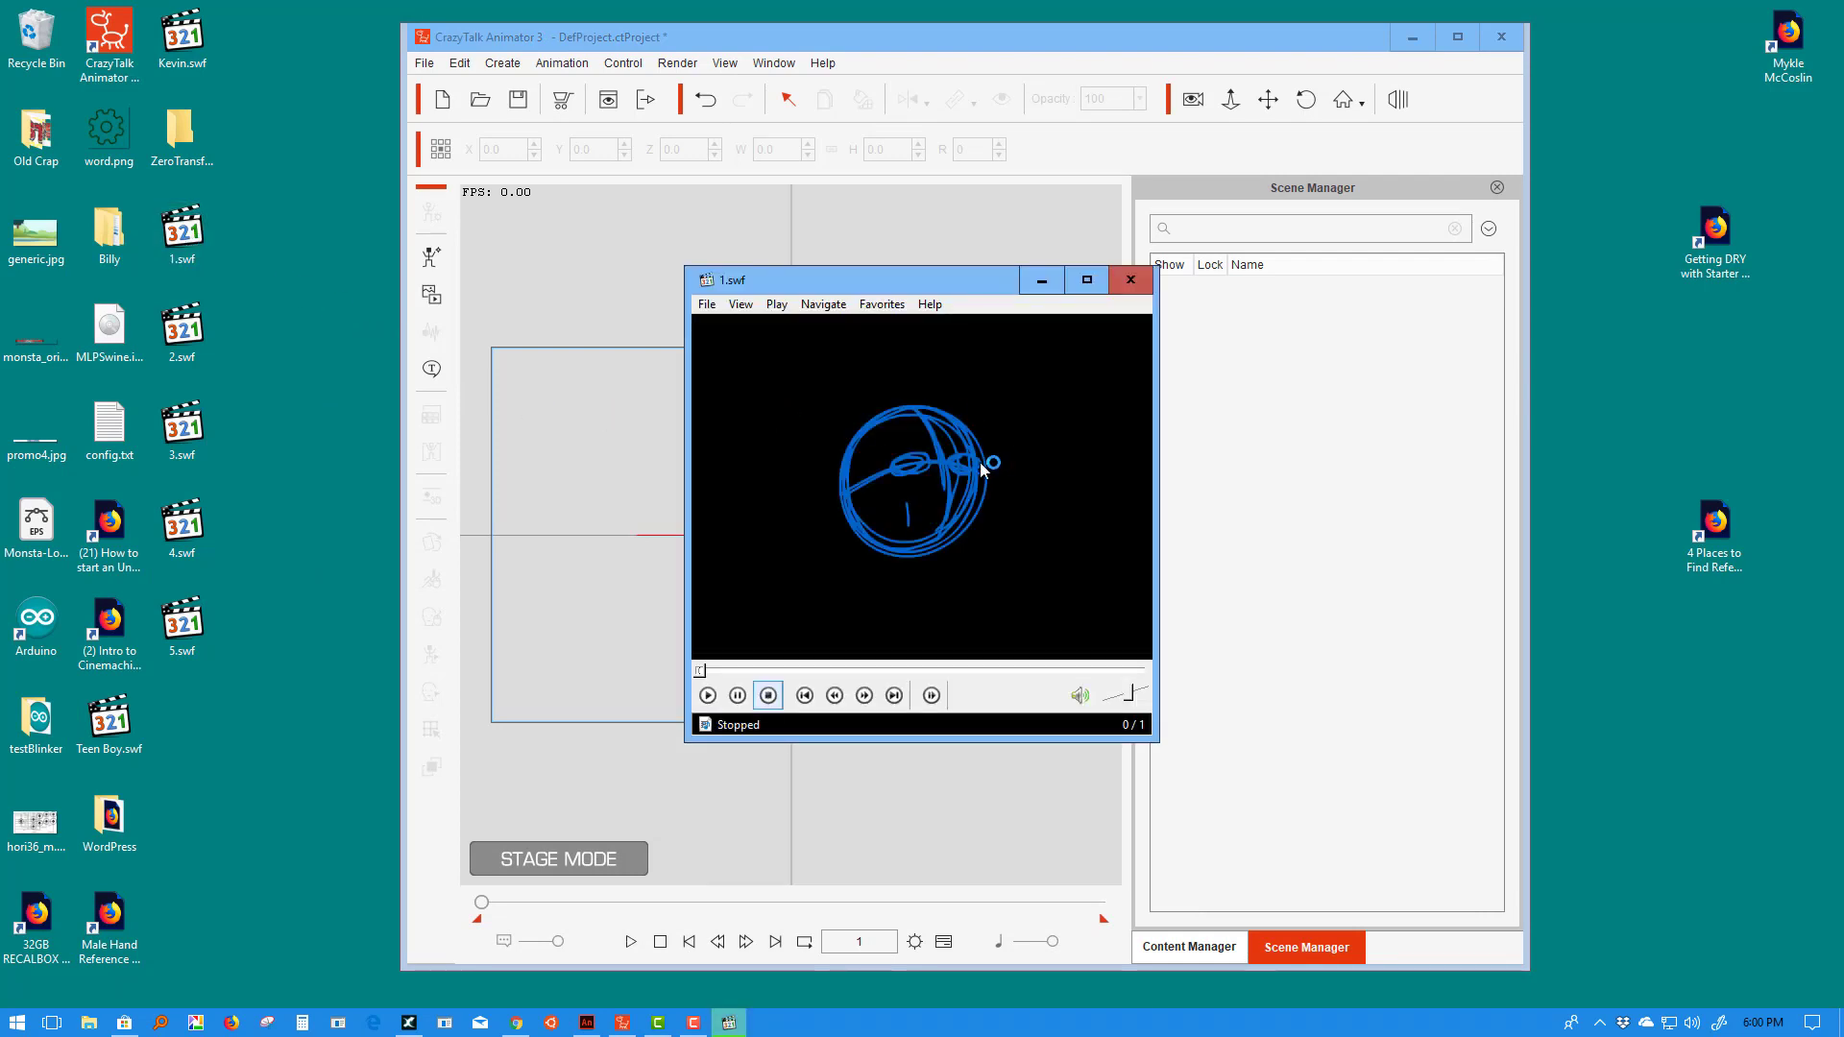
drag(182, 330, 844, 474)
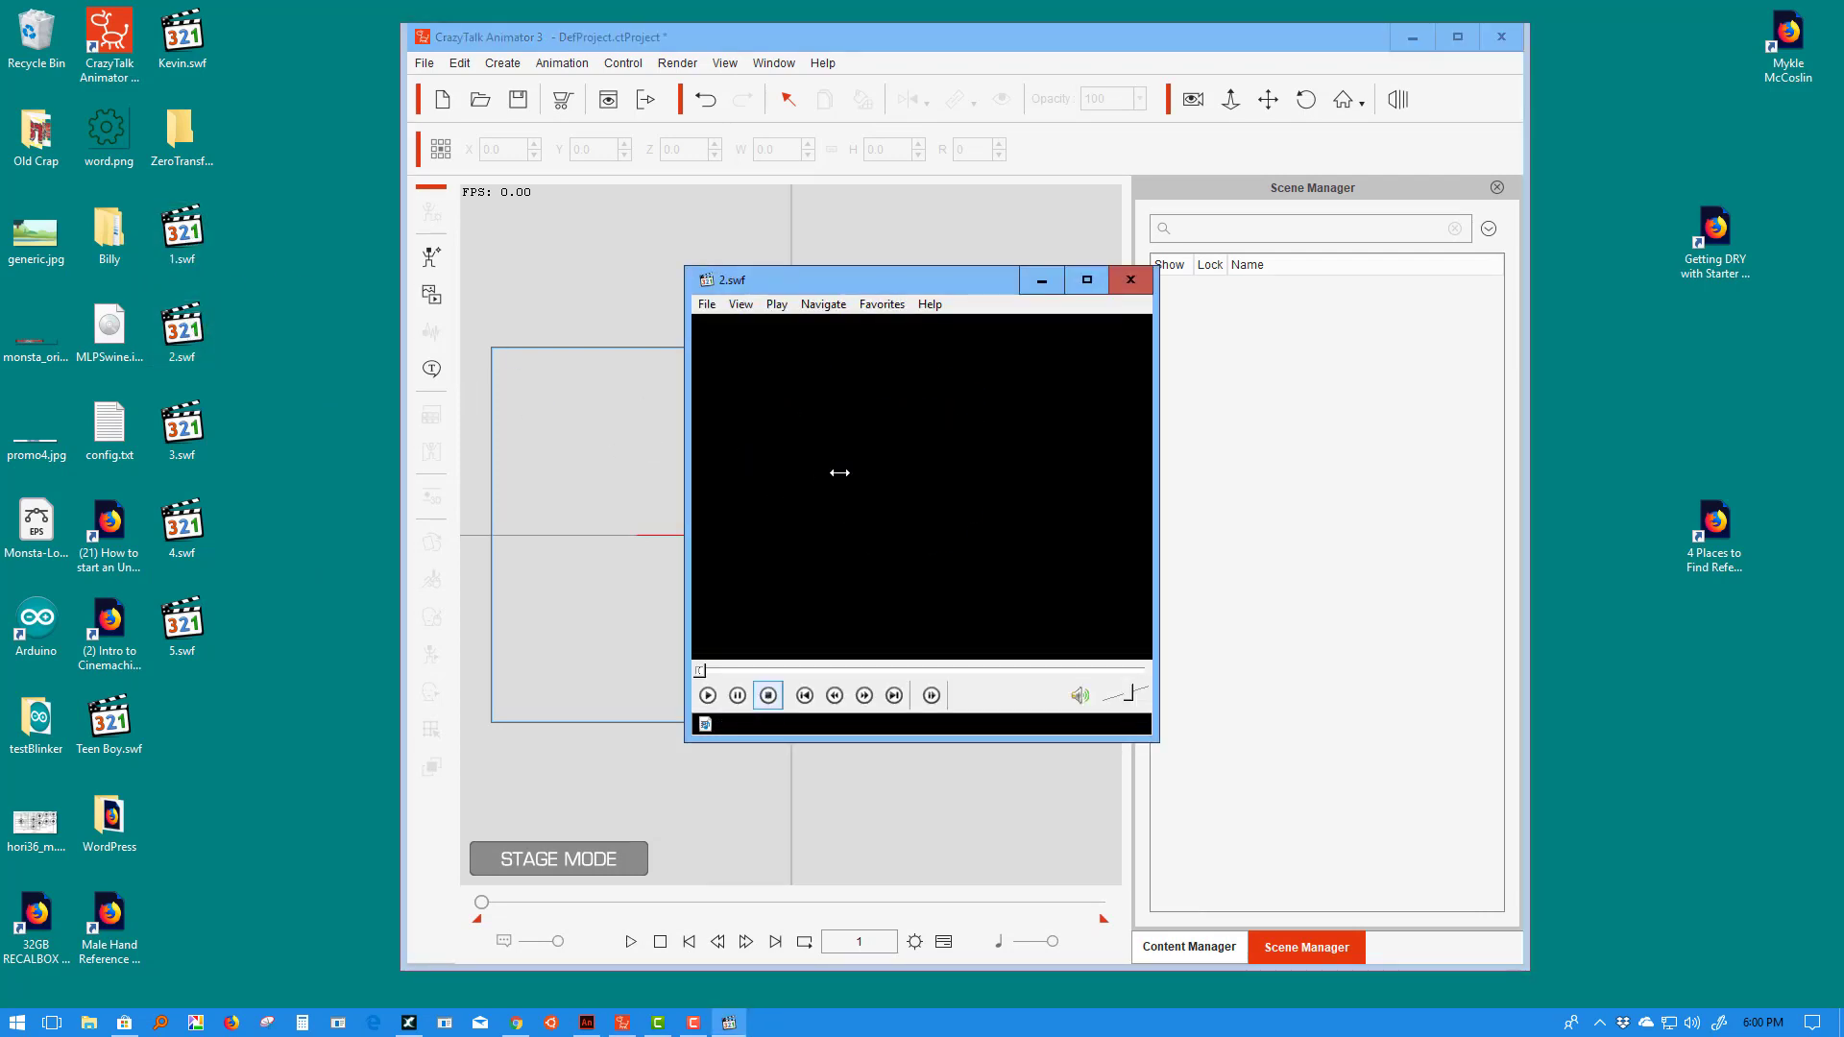
drag(183, 425, 900, 472)
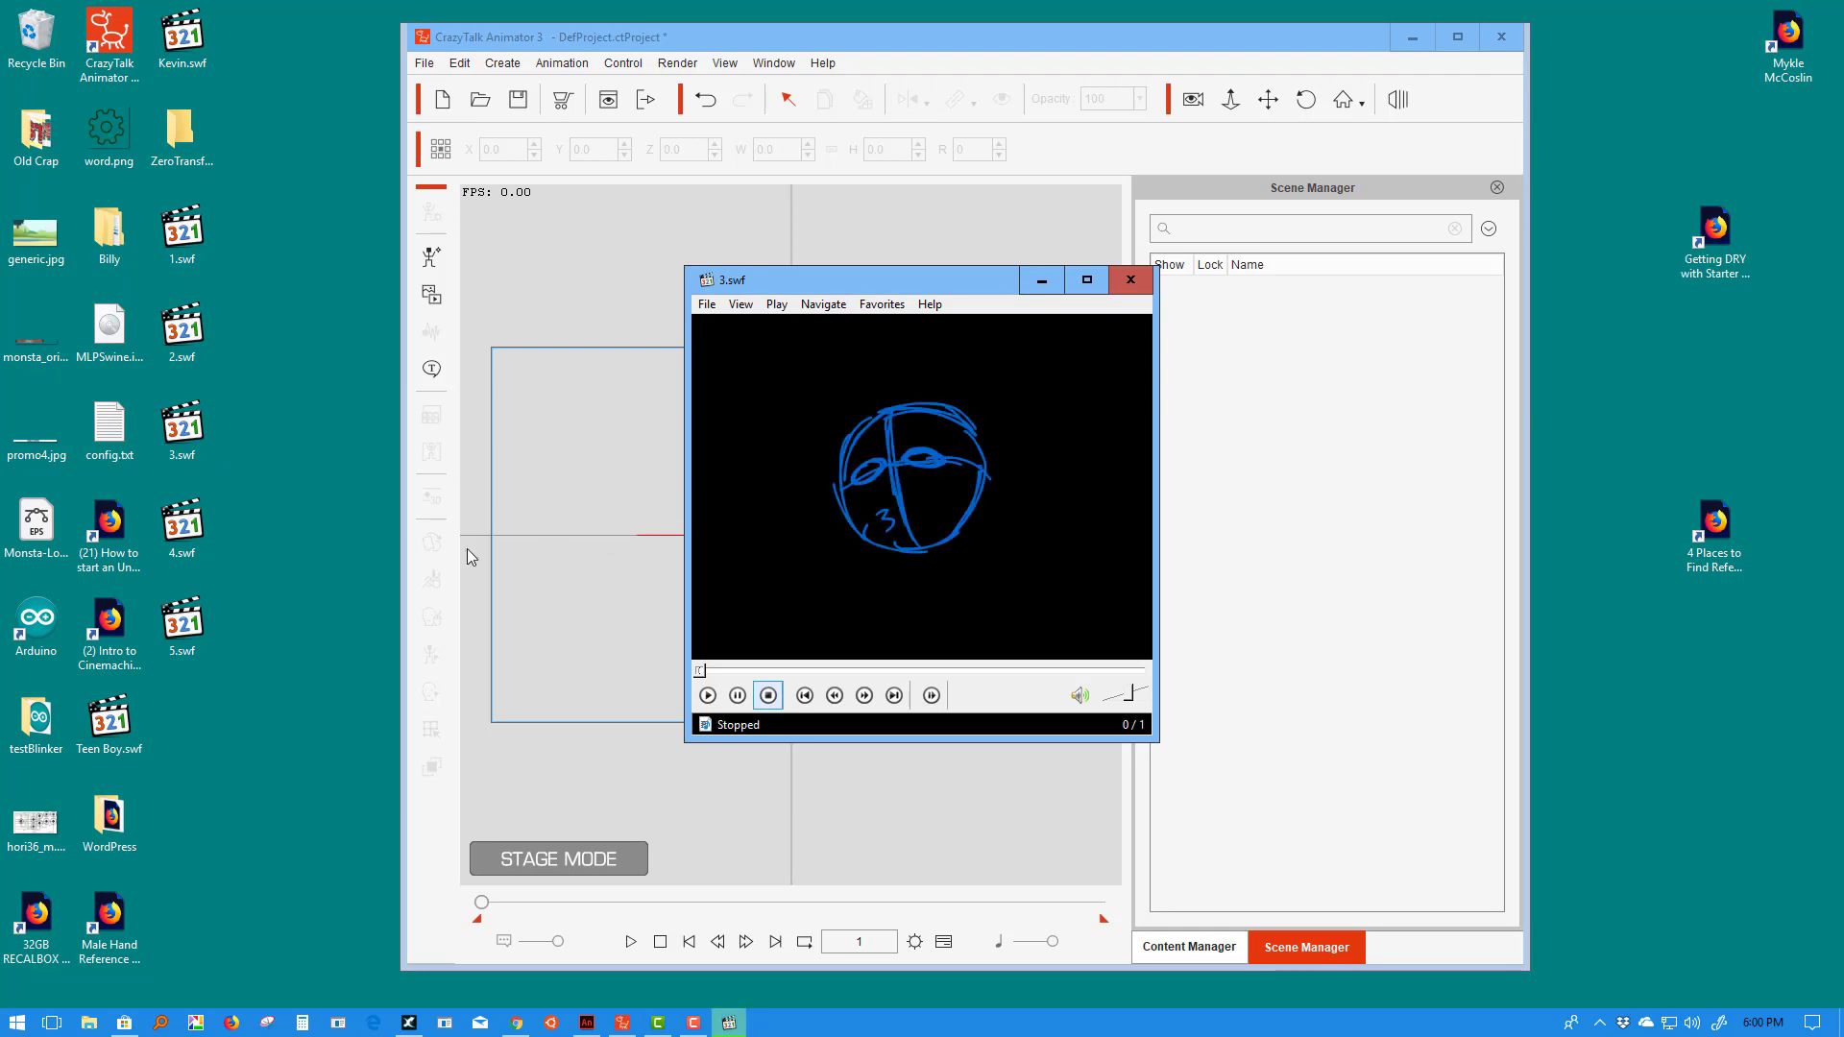
drag(183, 523, 935, 515)
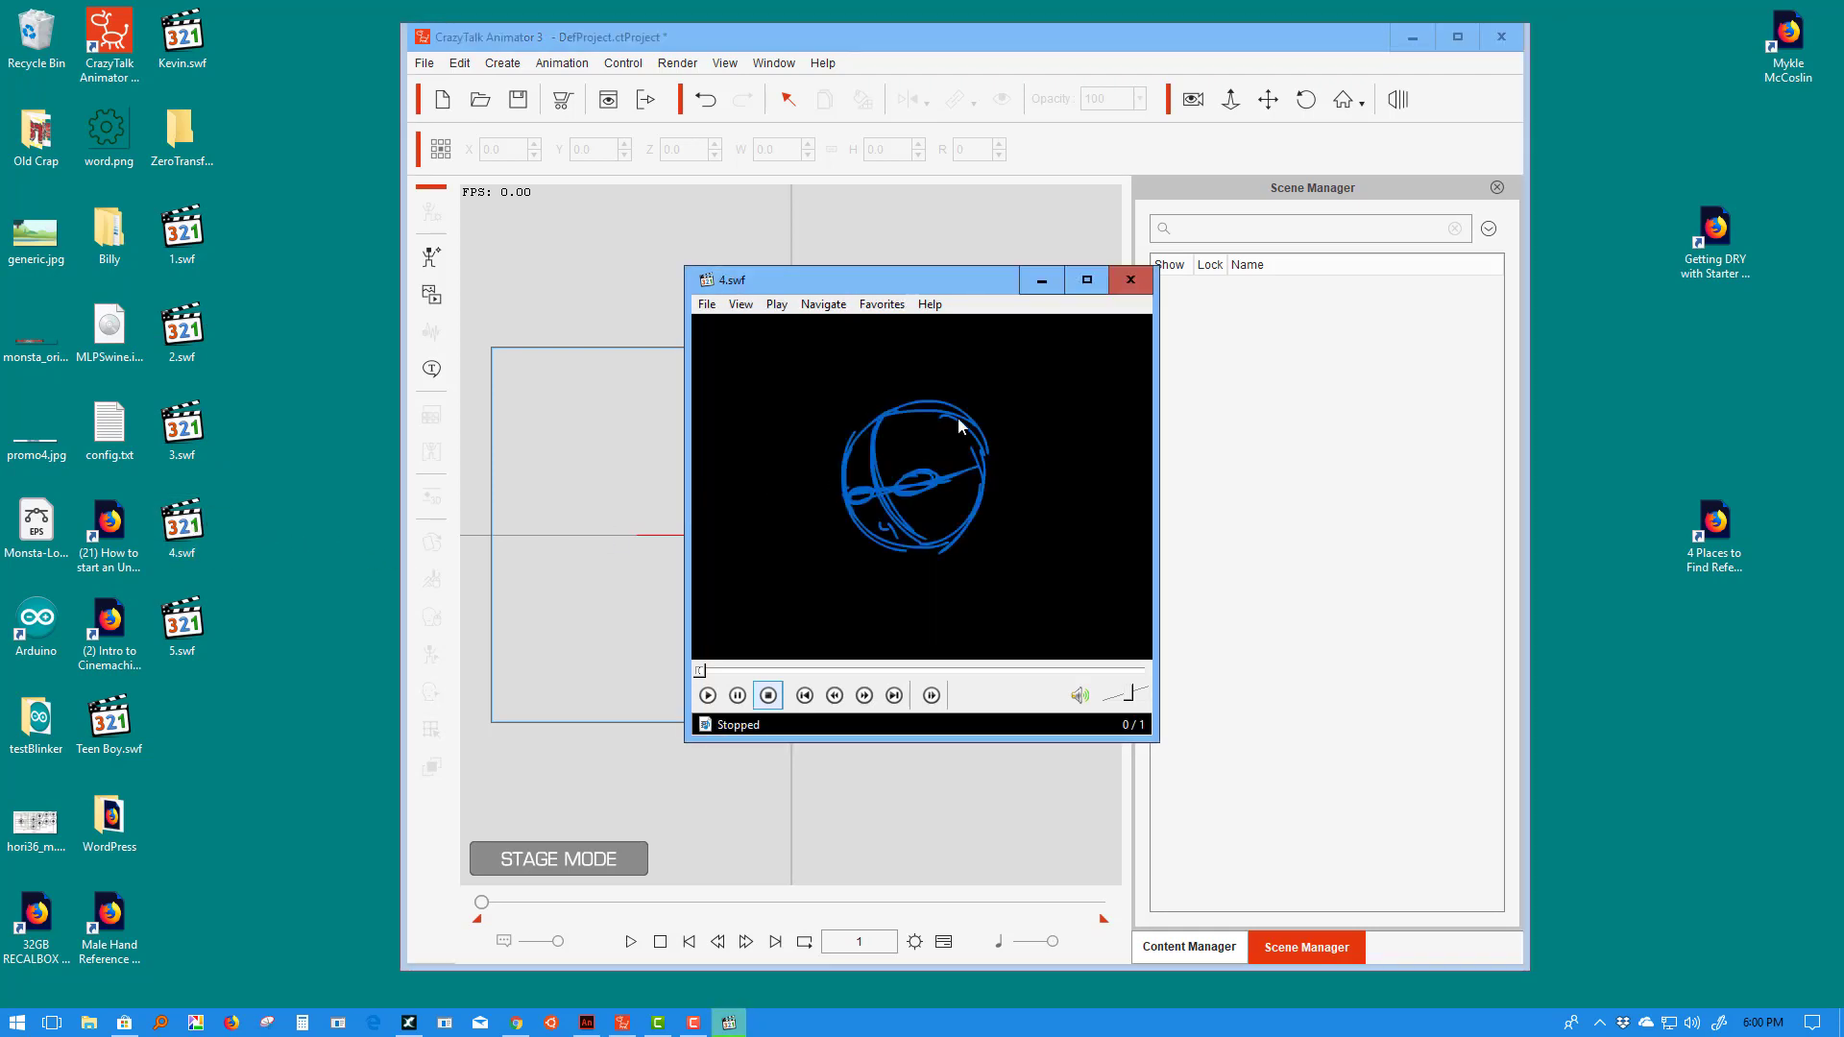
drag(190, 627, 918, 522)
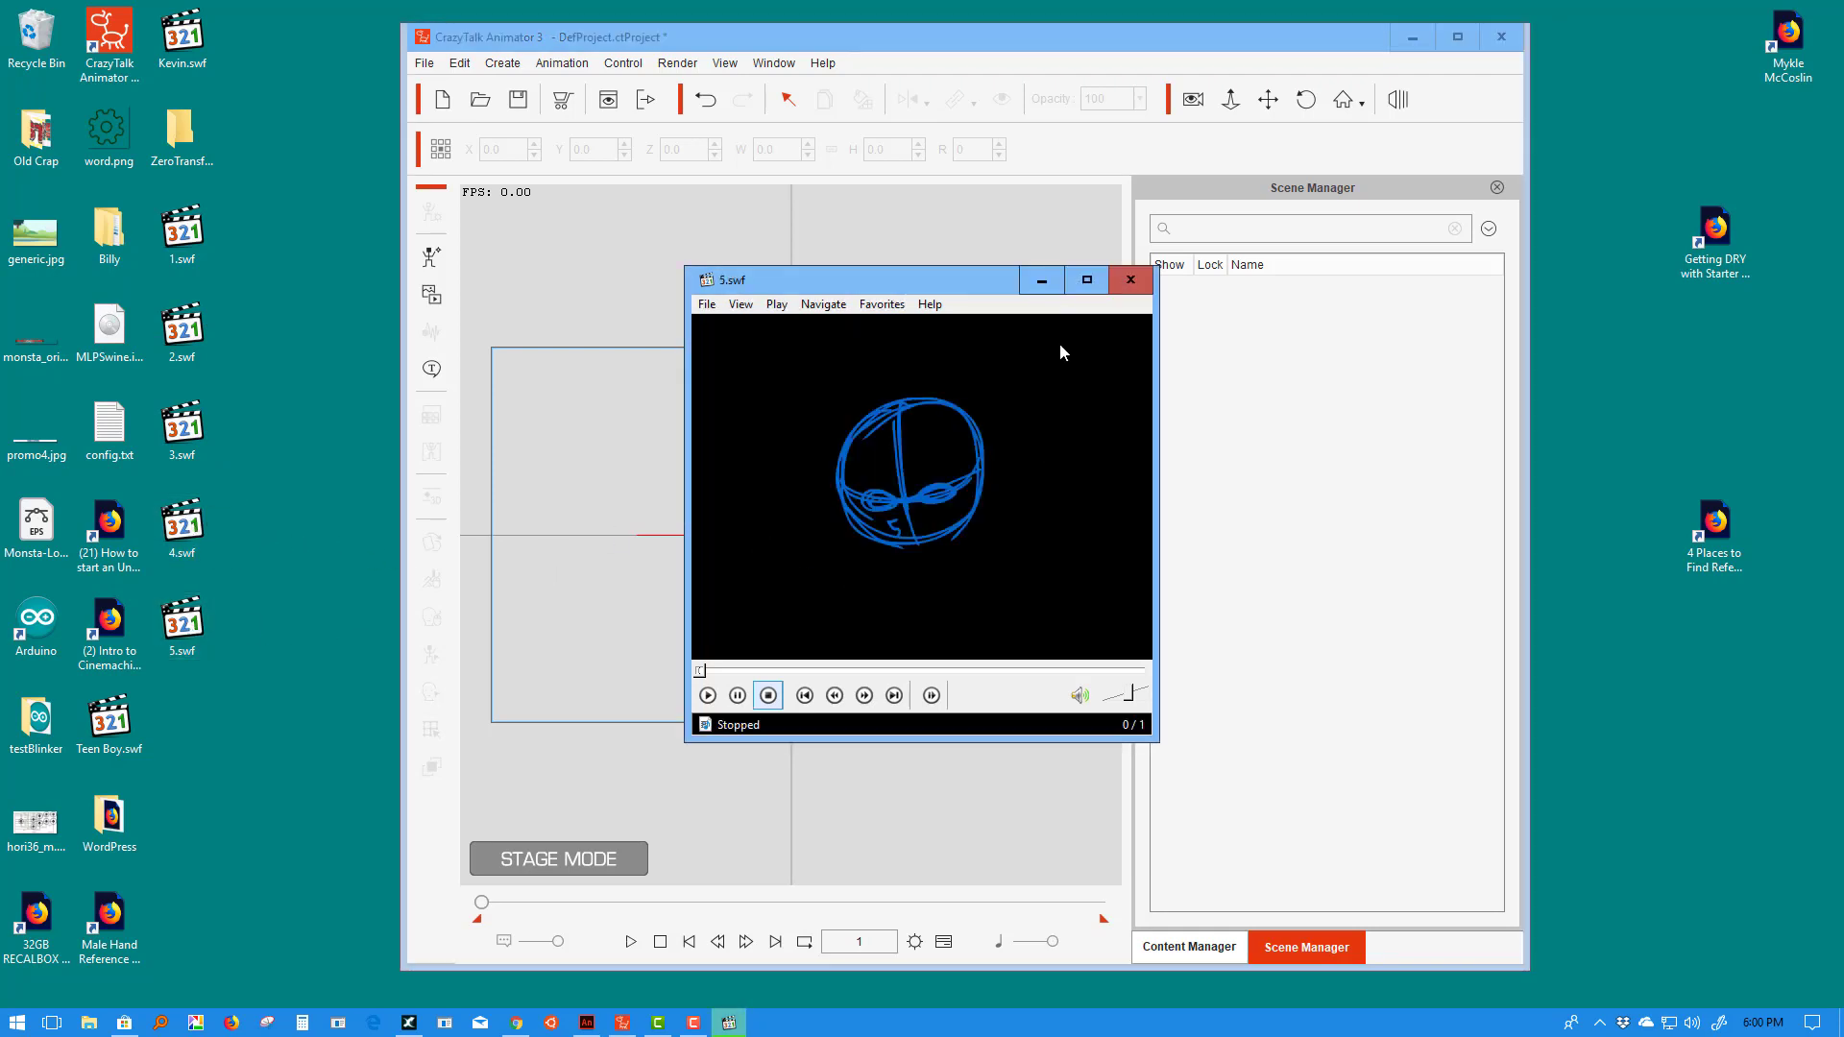
click(1129, 283)
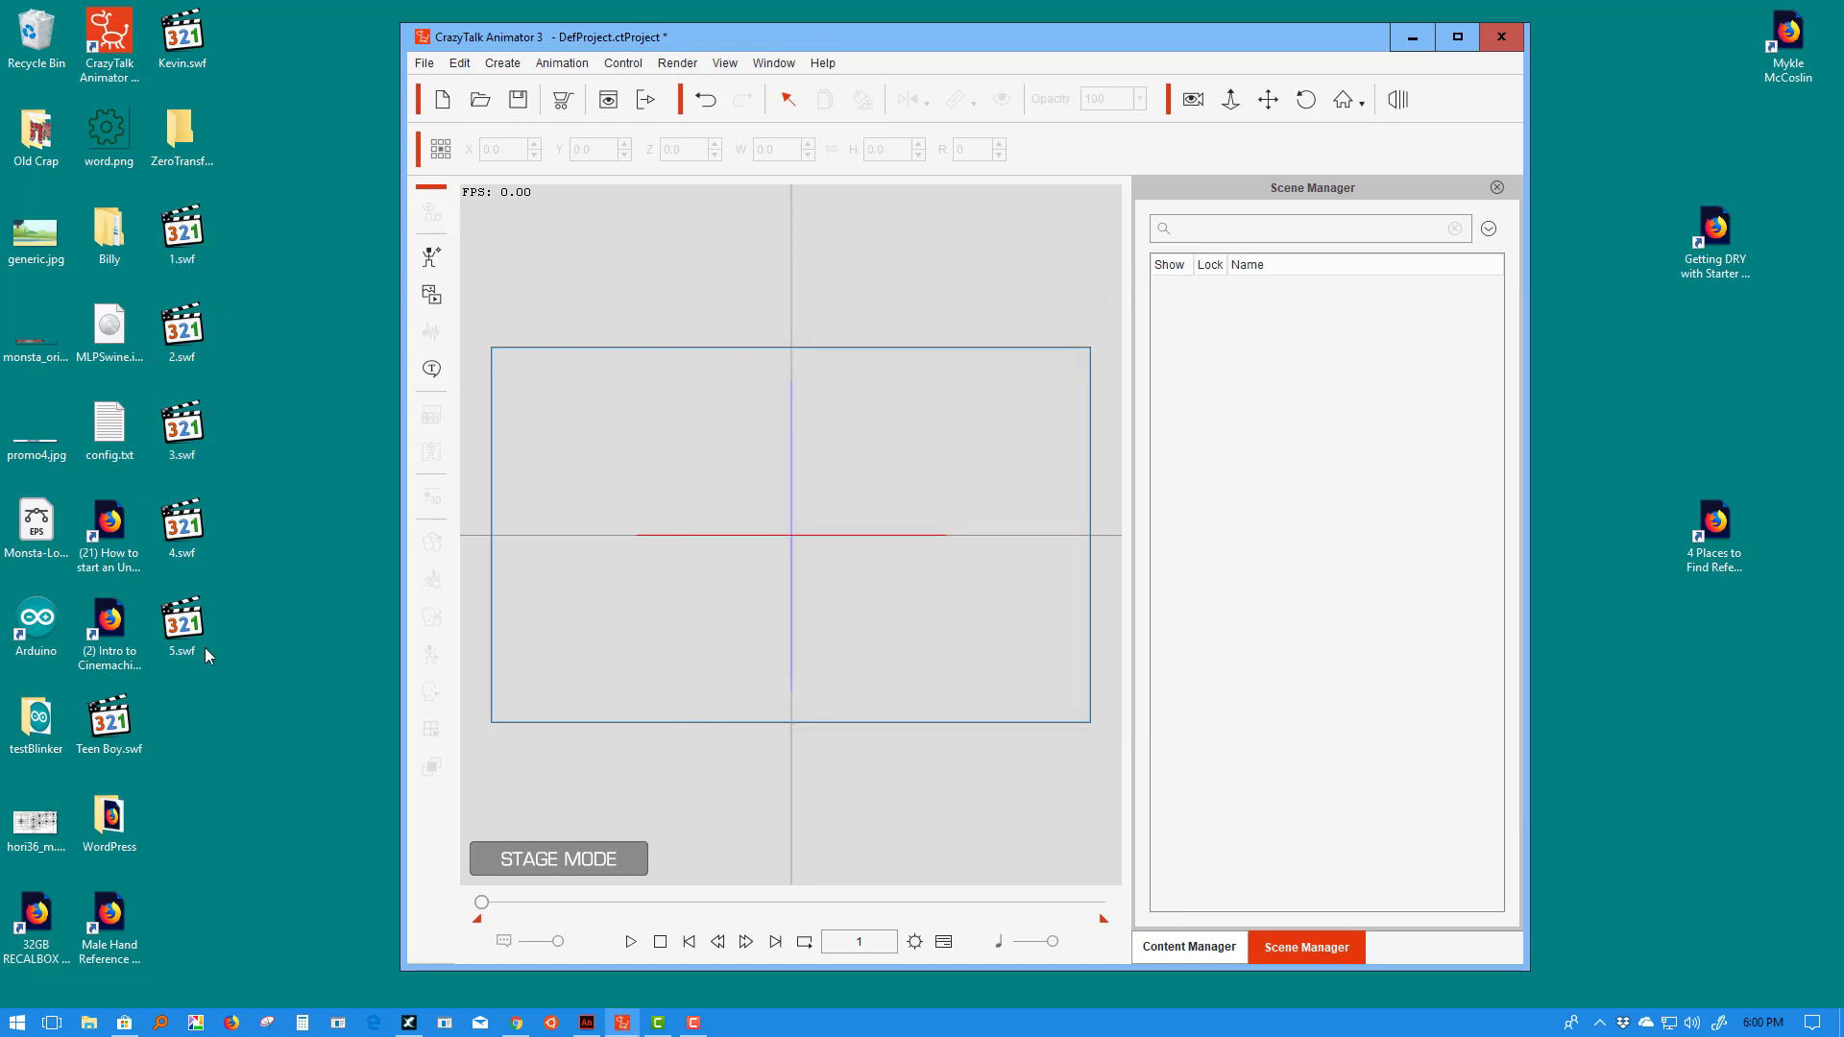
- Drop 1.swf onto the stage as a prop and open its Sprite Editor in Composer Mode
drag(182, 229, 773, 536)
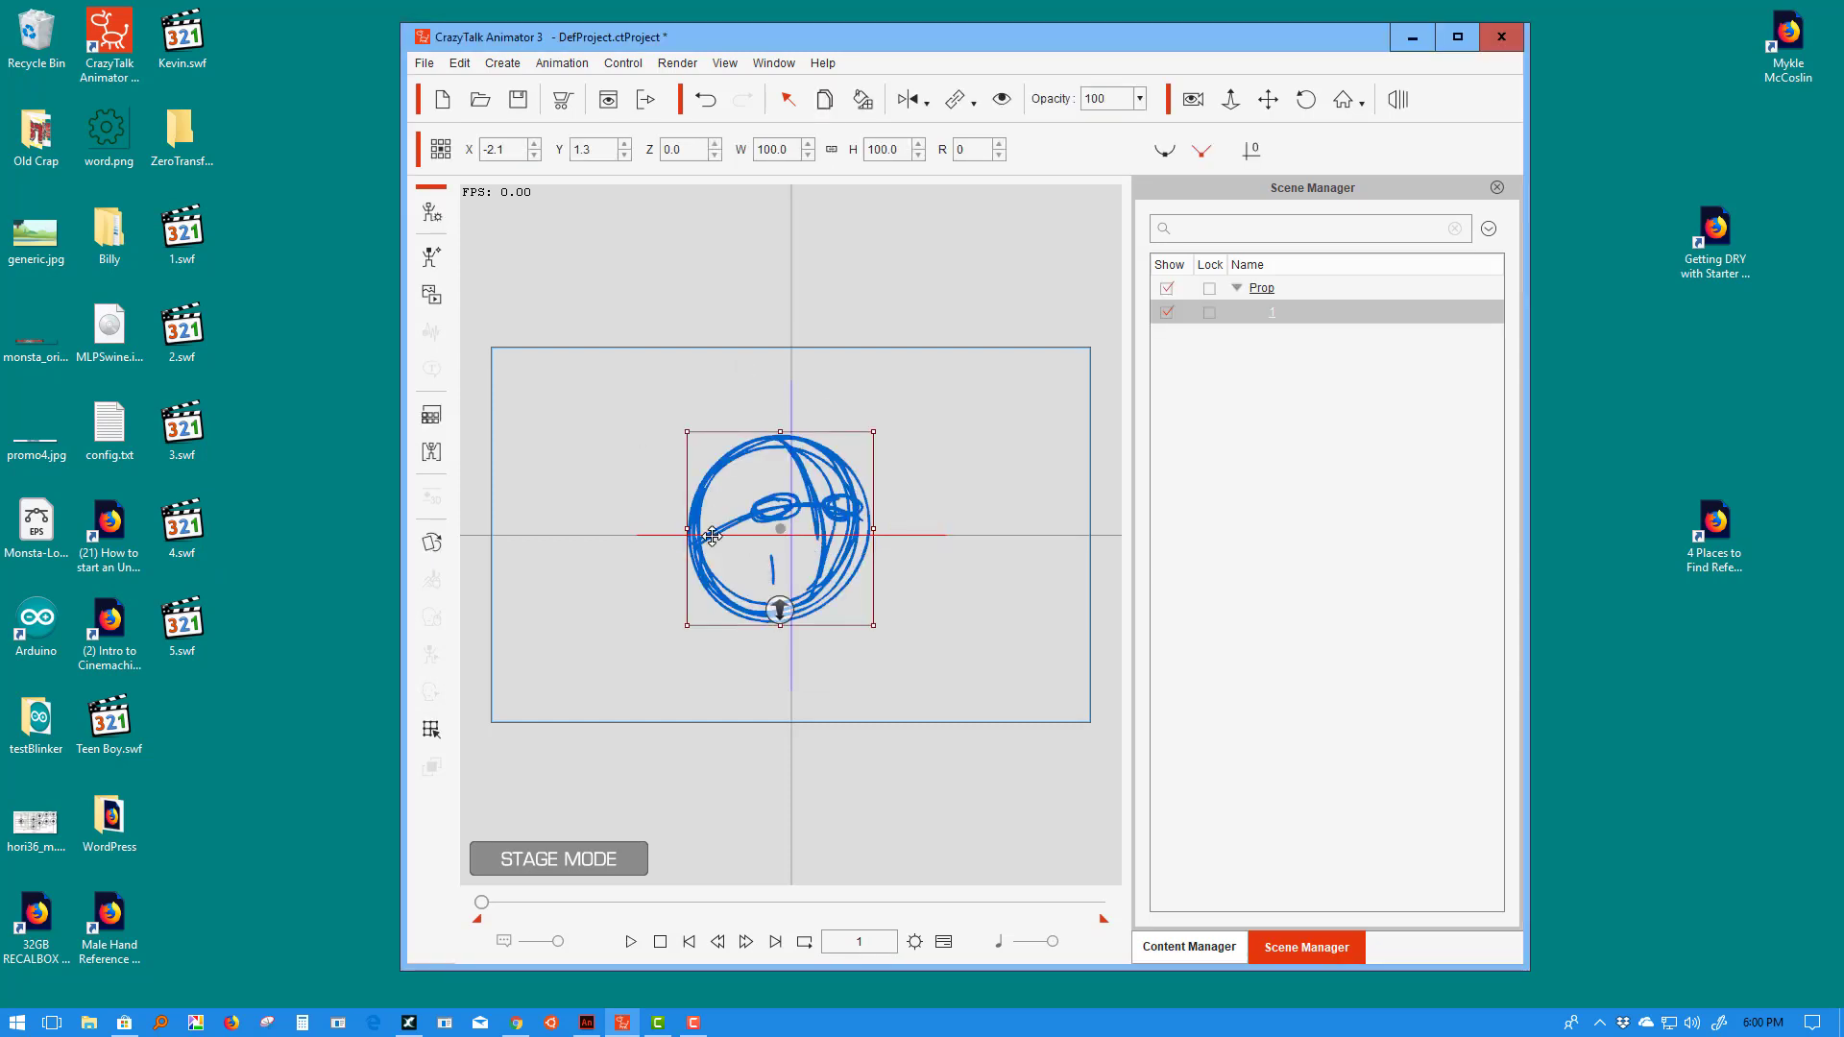
click(431, 211)
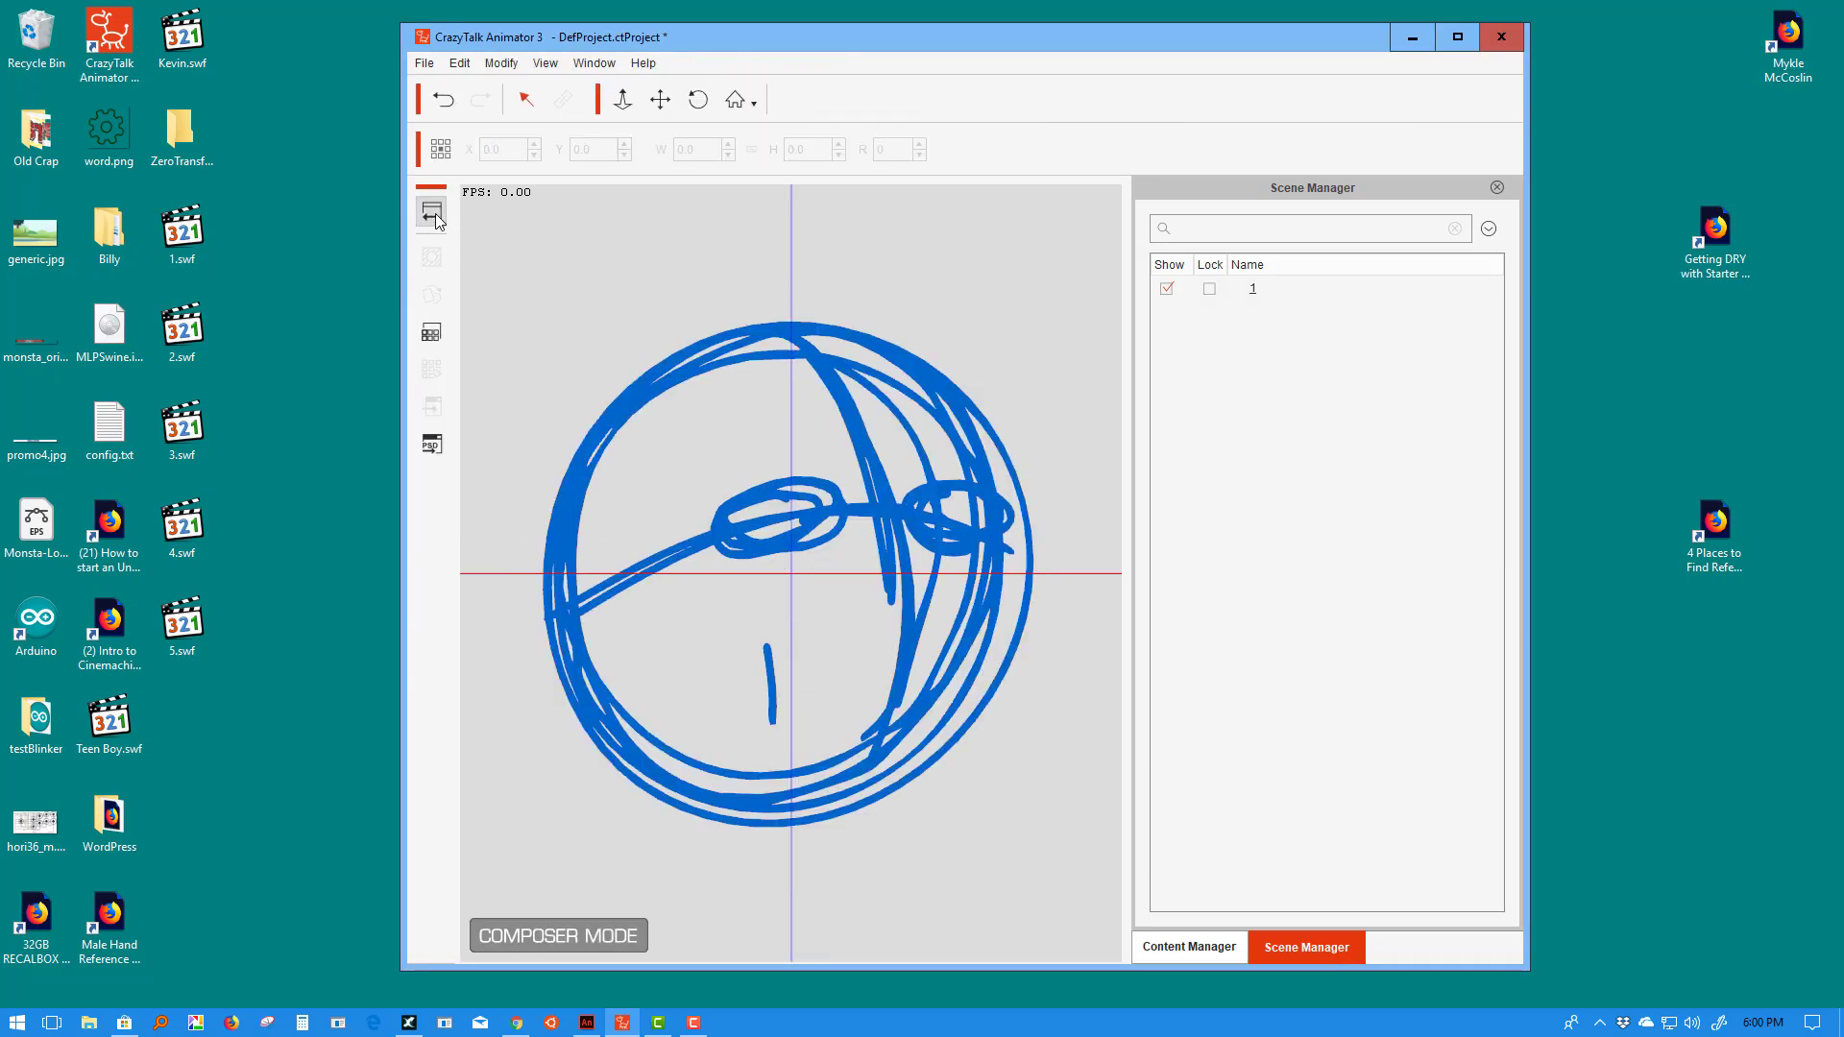
click(749, 511)
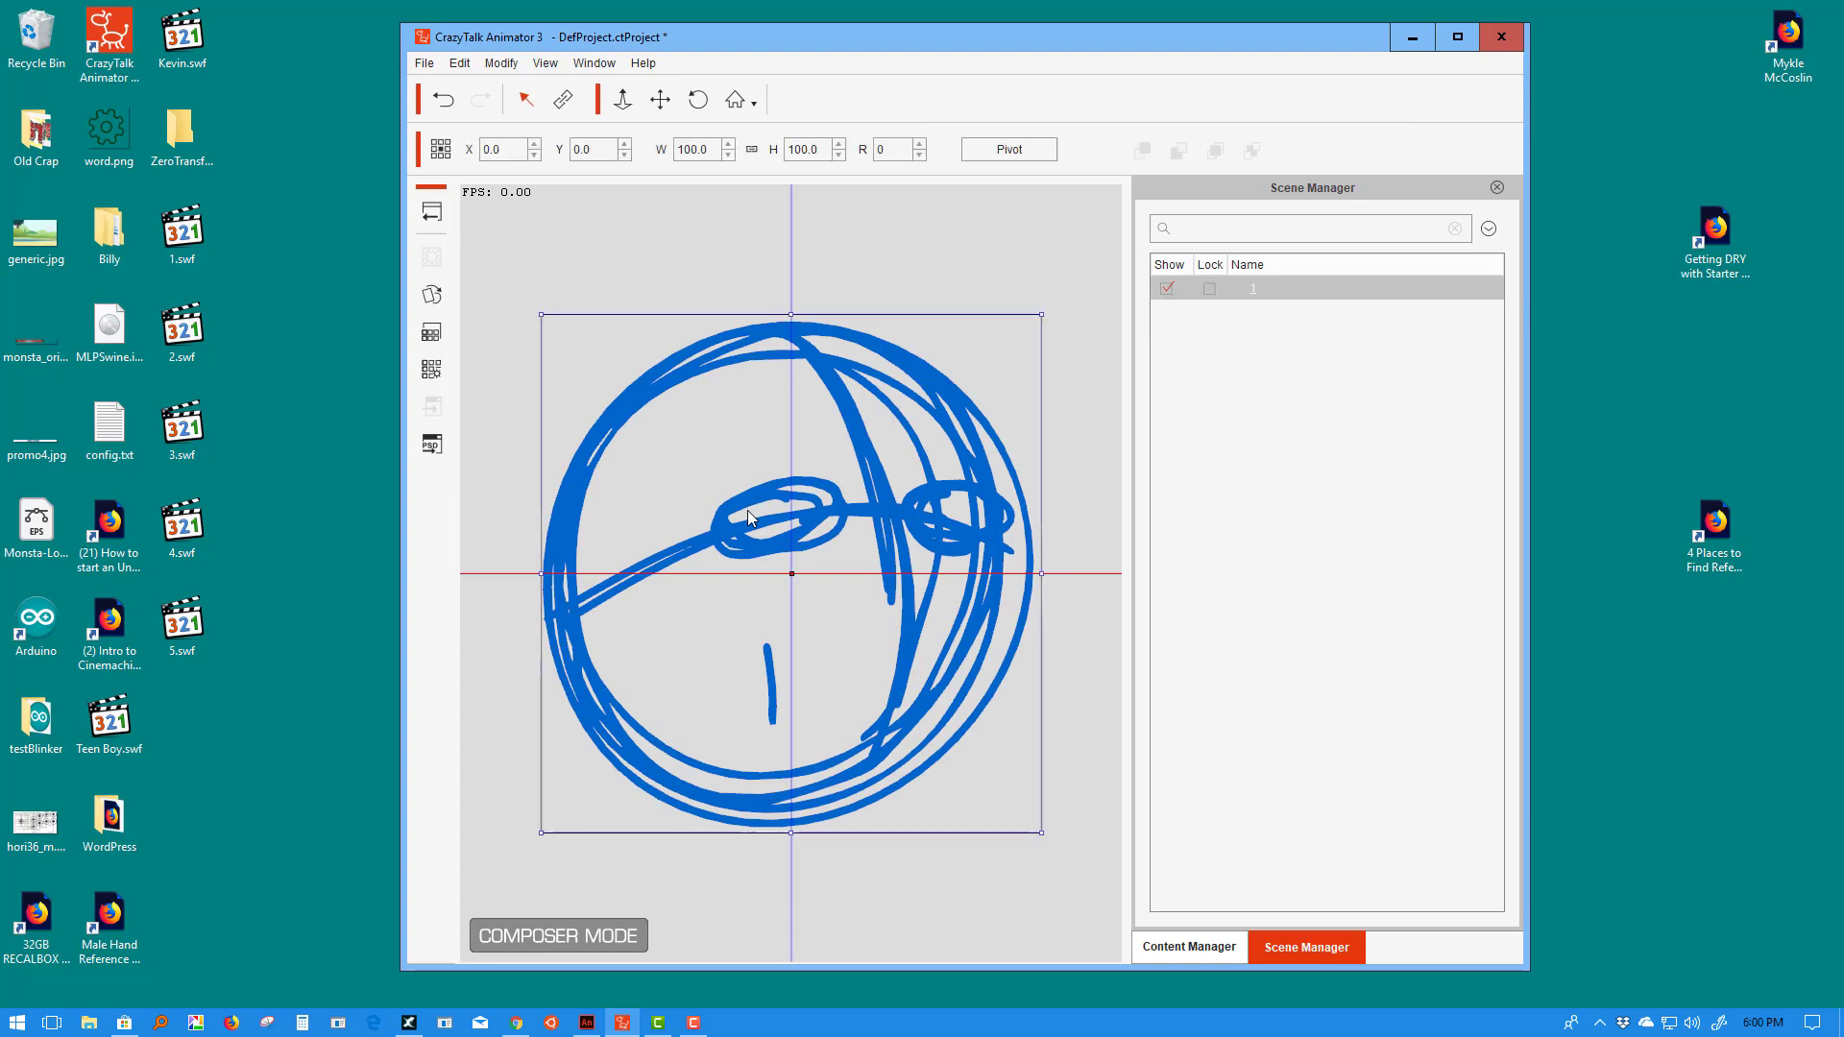
click(431, 294)
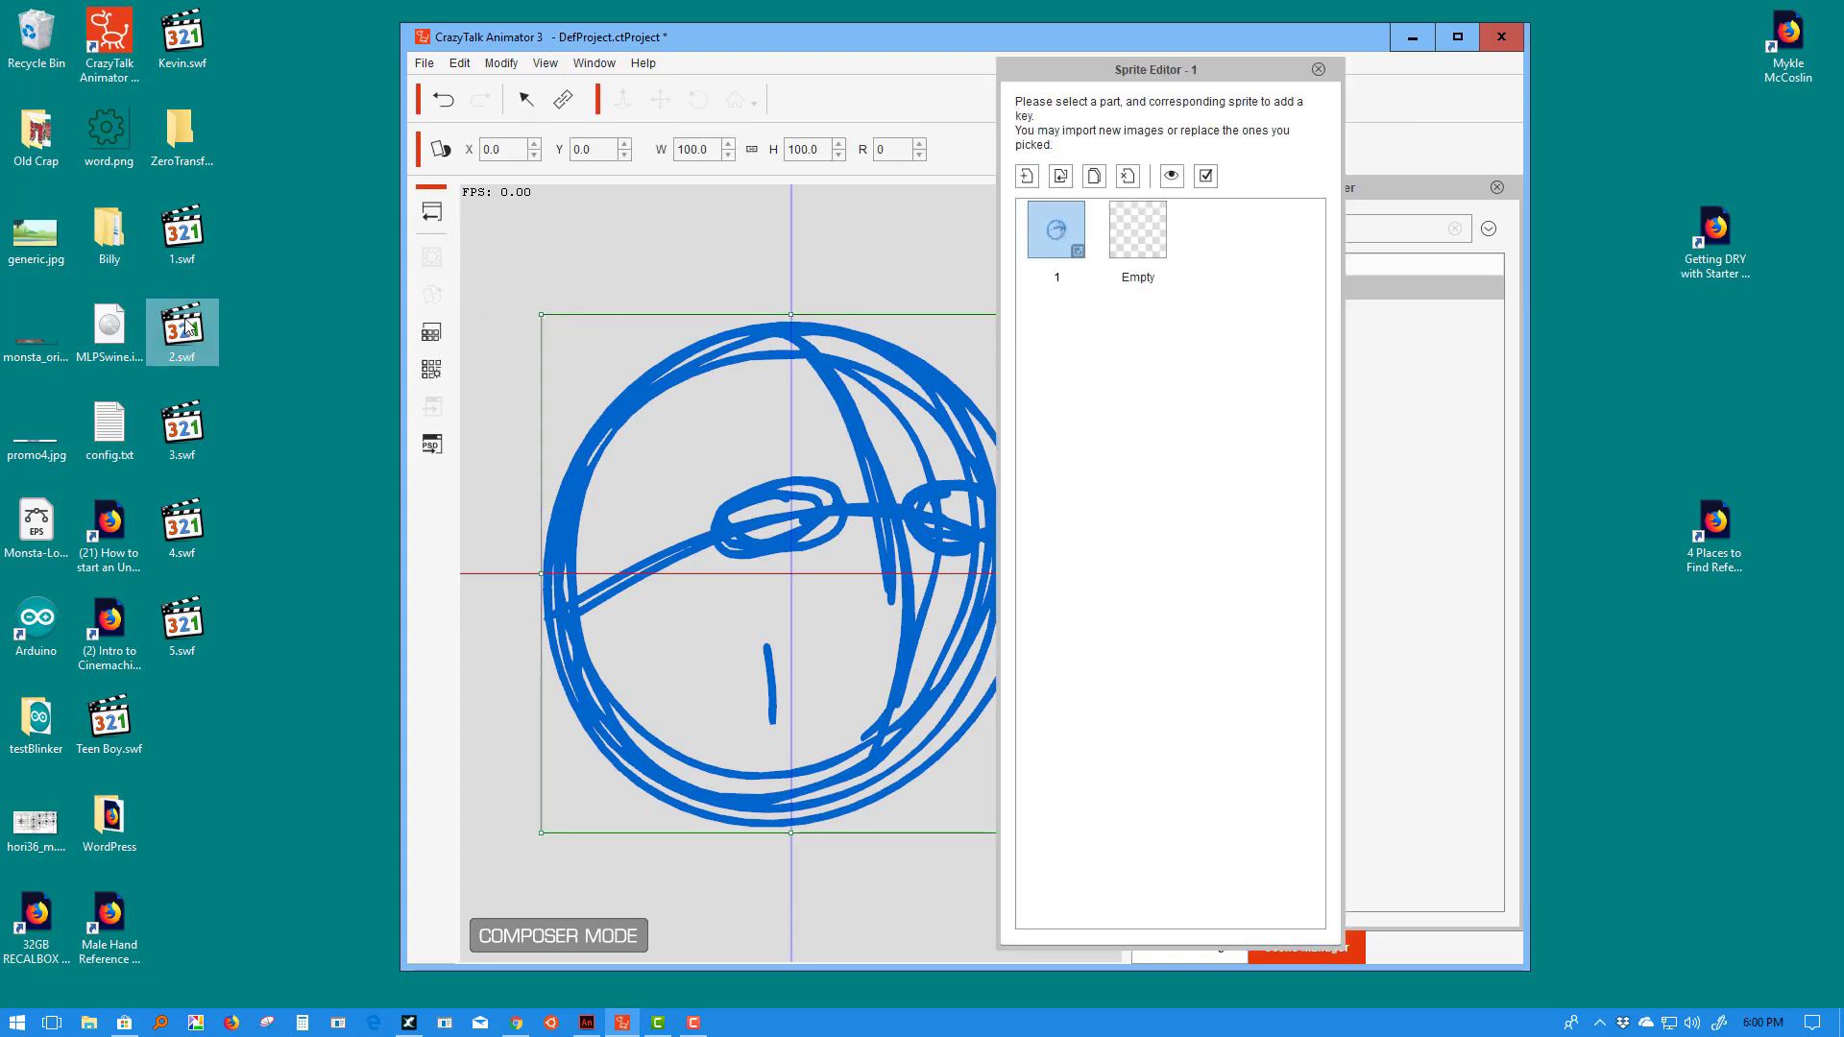
- Import 2.swf, 3.swf, 4.swf and 5.swf as sprites 2–5 of the head prop
drag(187, 327, 1130, 355)
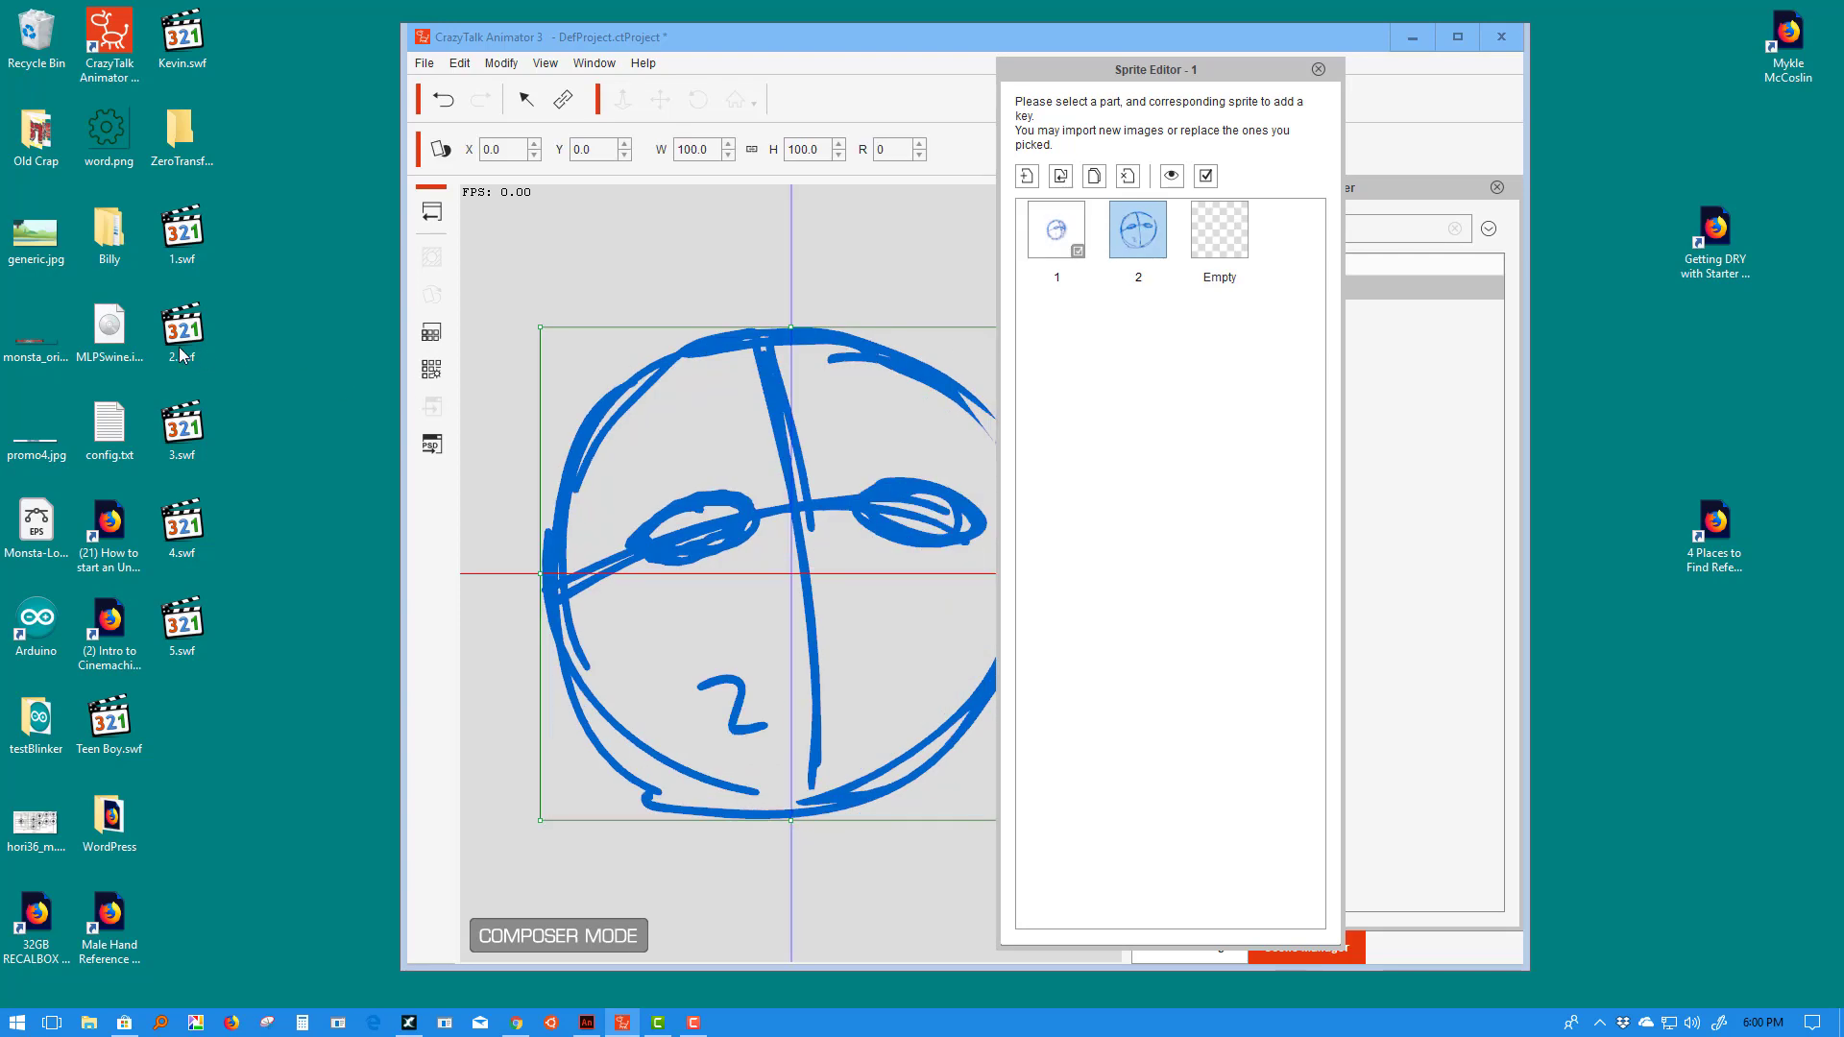
drag(182, 427, 1118, 433)
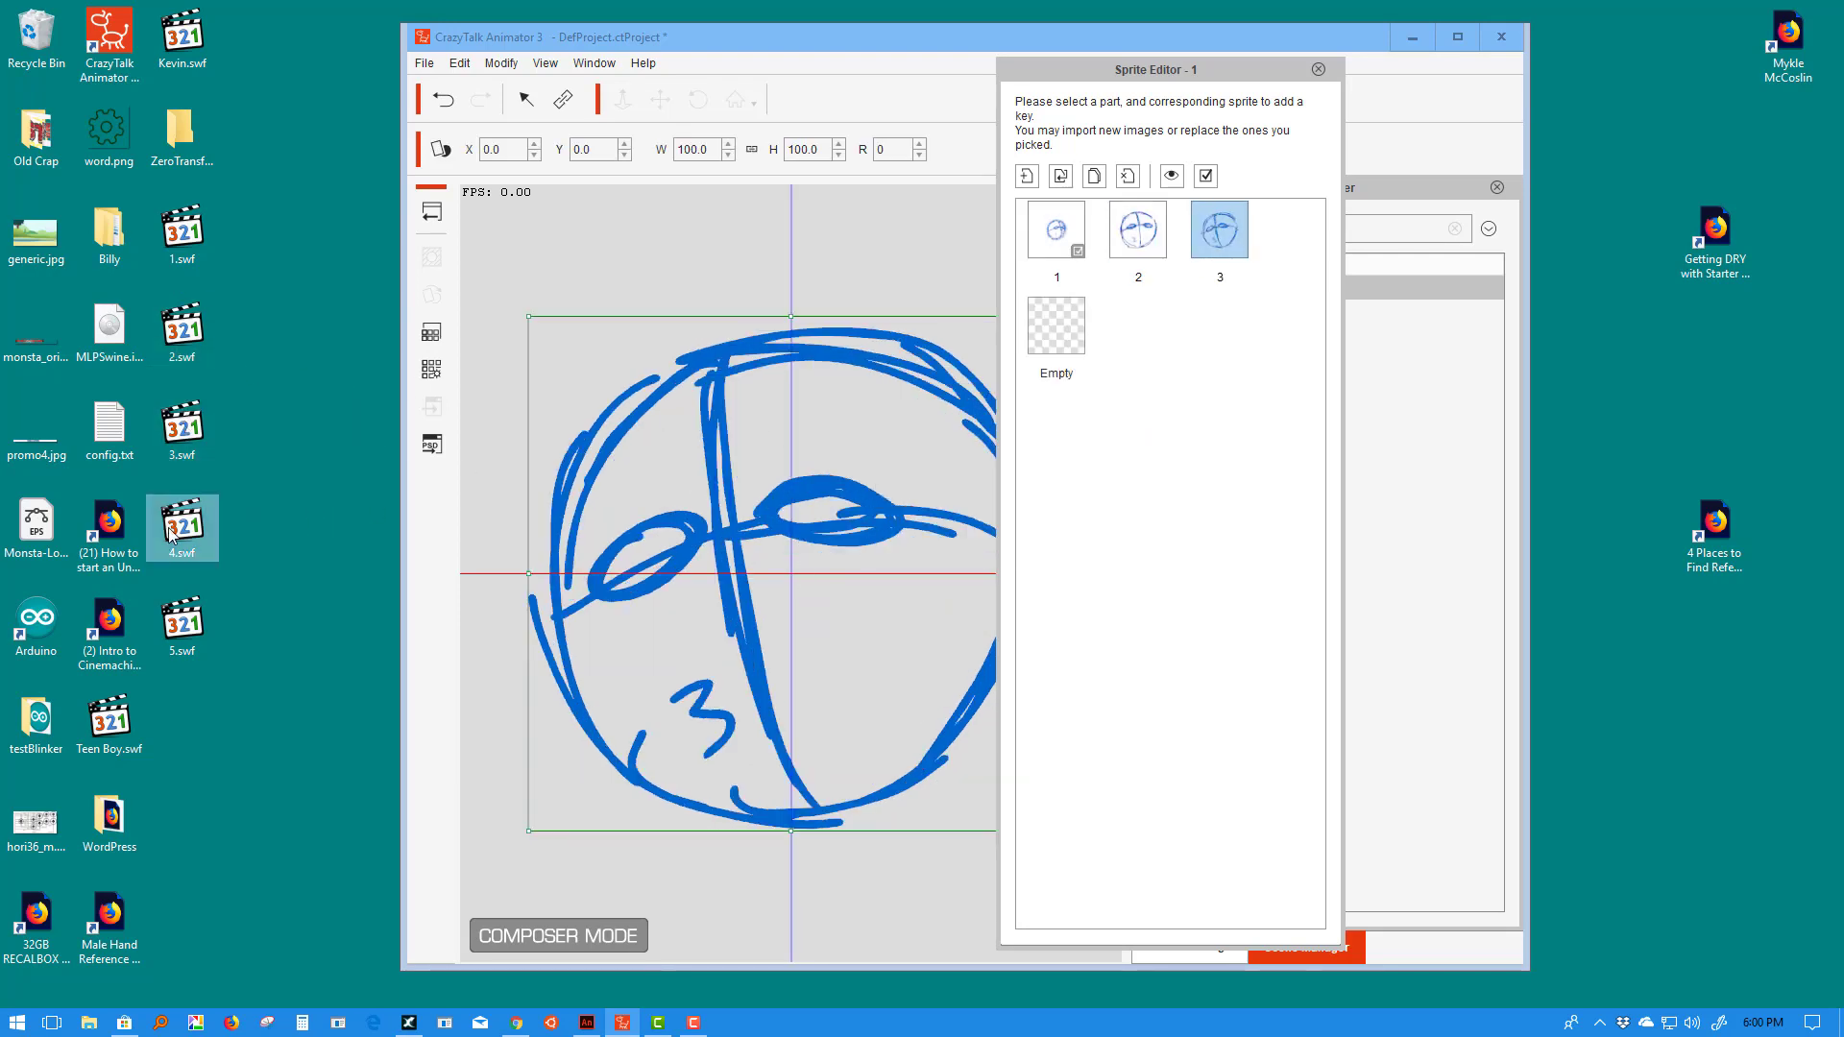
drag(170, 535, 1085, 543)
drag(181, 624, 1112, 601)
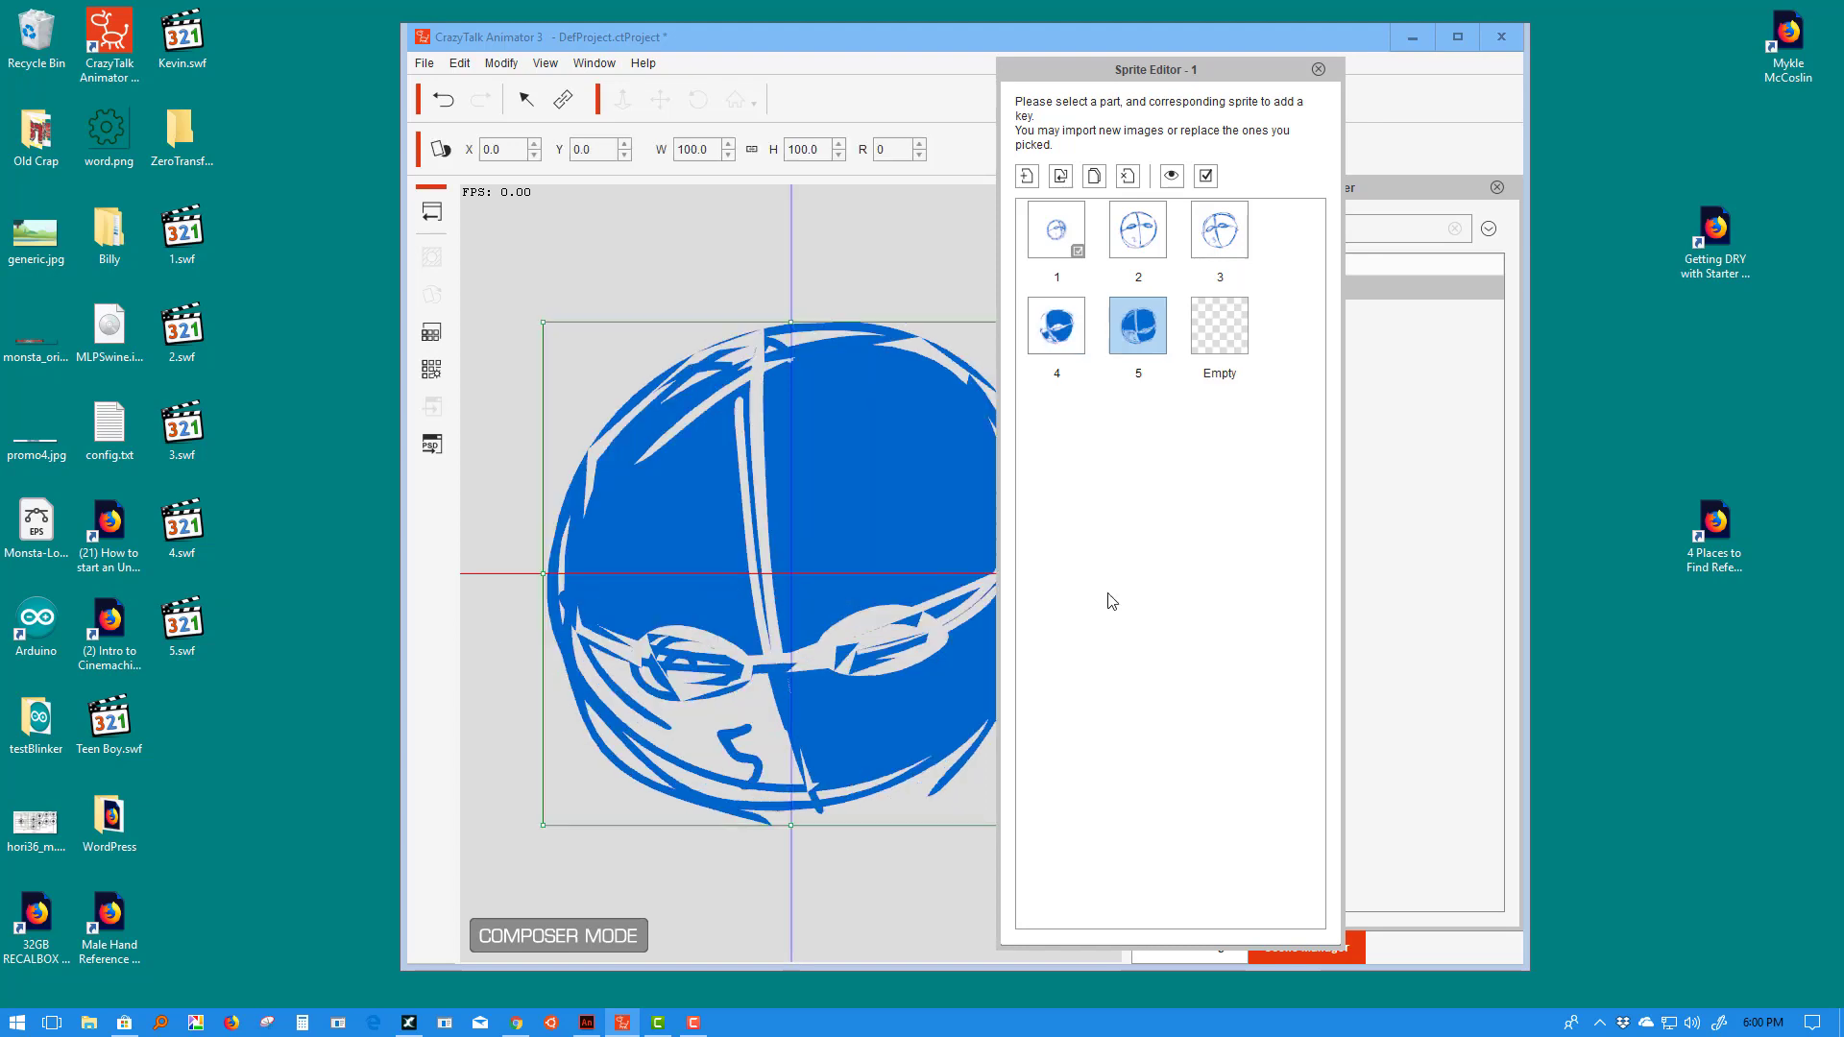
- Check sprites 4 and 5 on the canvas, then return to Adobe Animate
click(1066, 337)
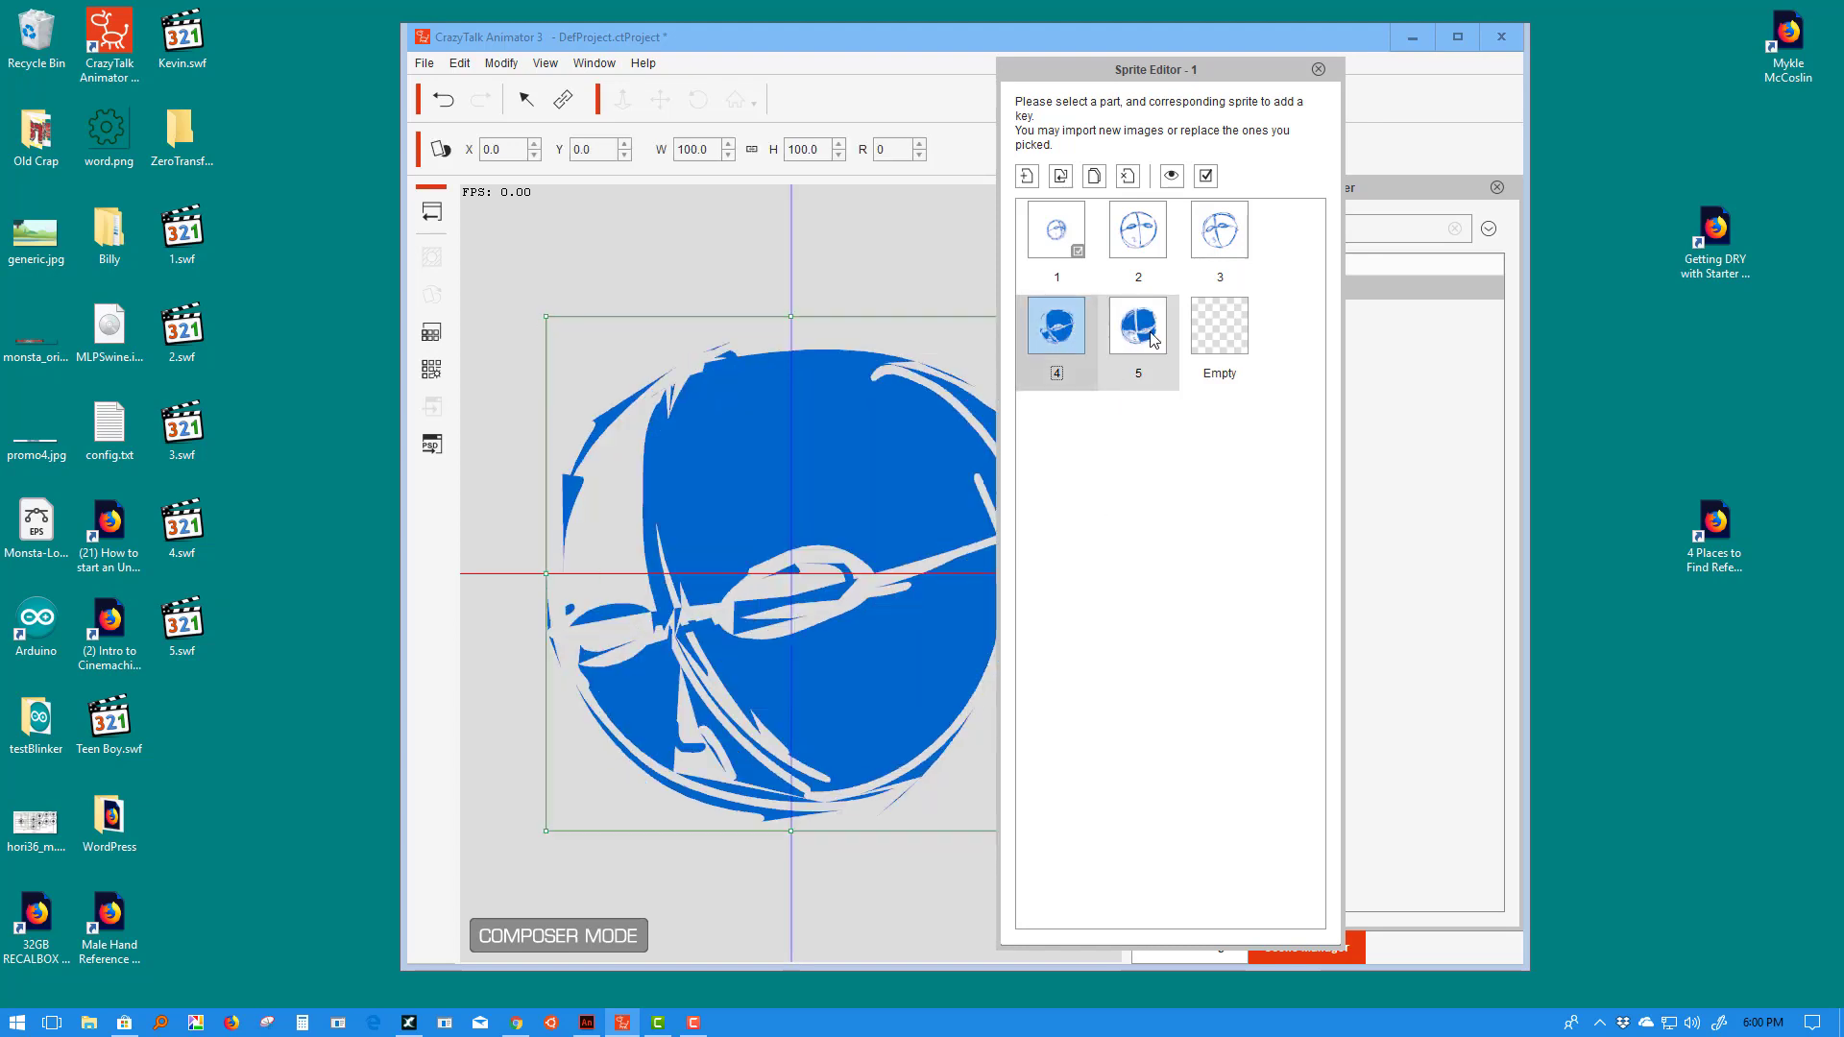
click(1142, 336)
click(1061, 336)
click(1135, 329)
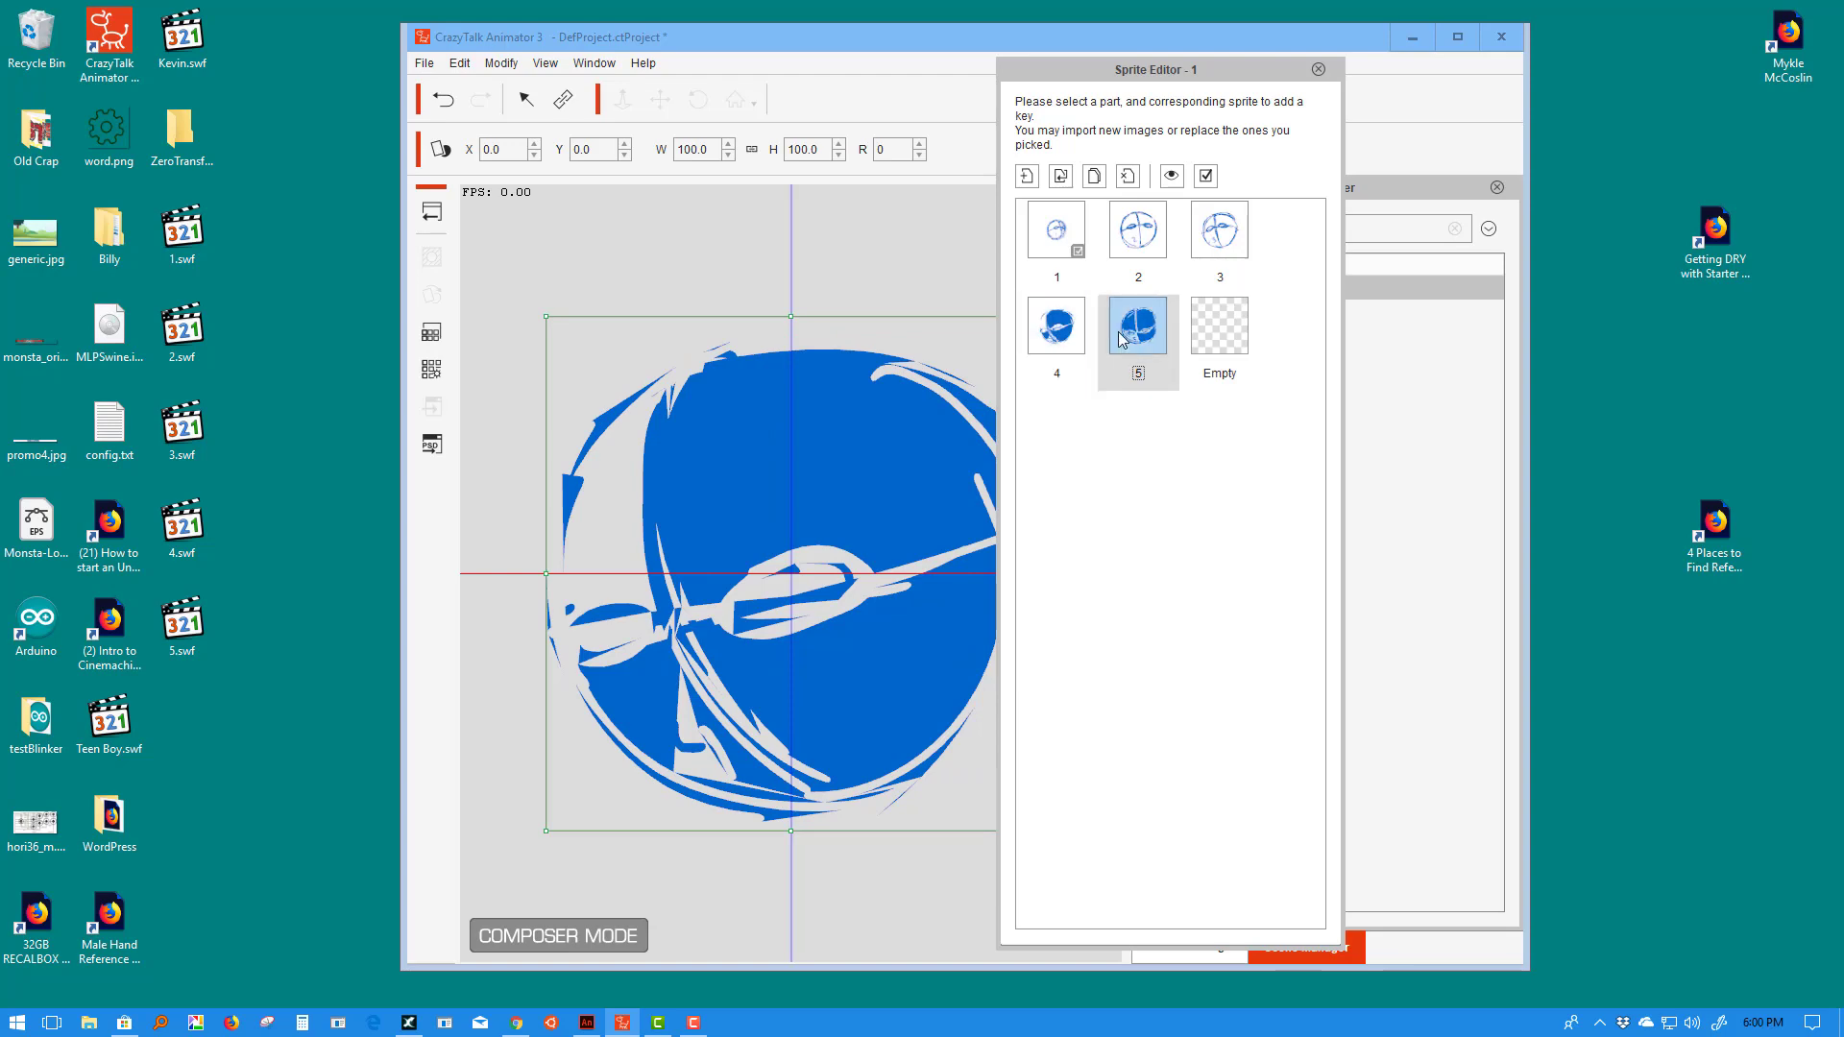
click(586, 1023)
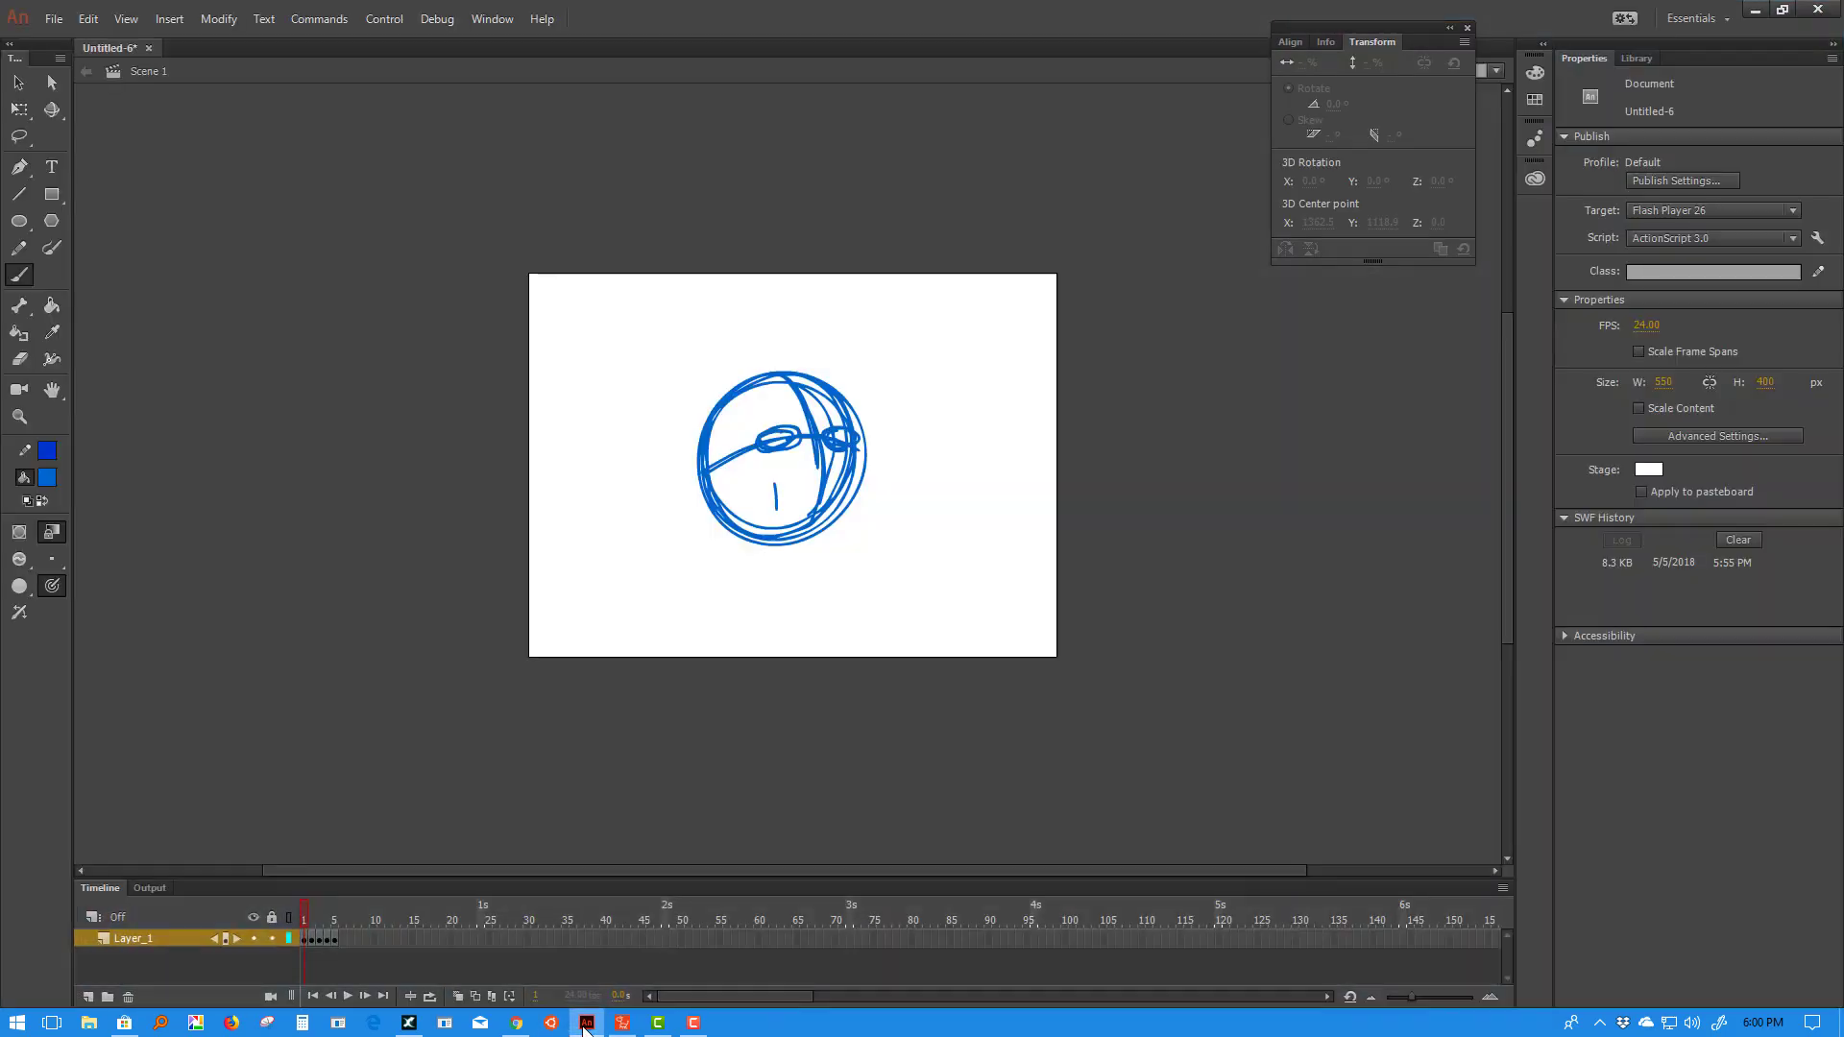
- Optimize the curves of the frame 4 sketch with Modify > Shape > Optimize, cutting them 42%
click(327, 923)
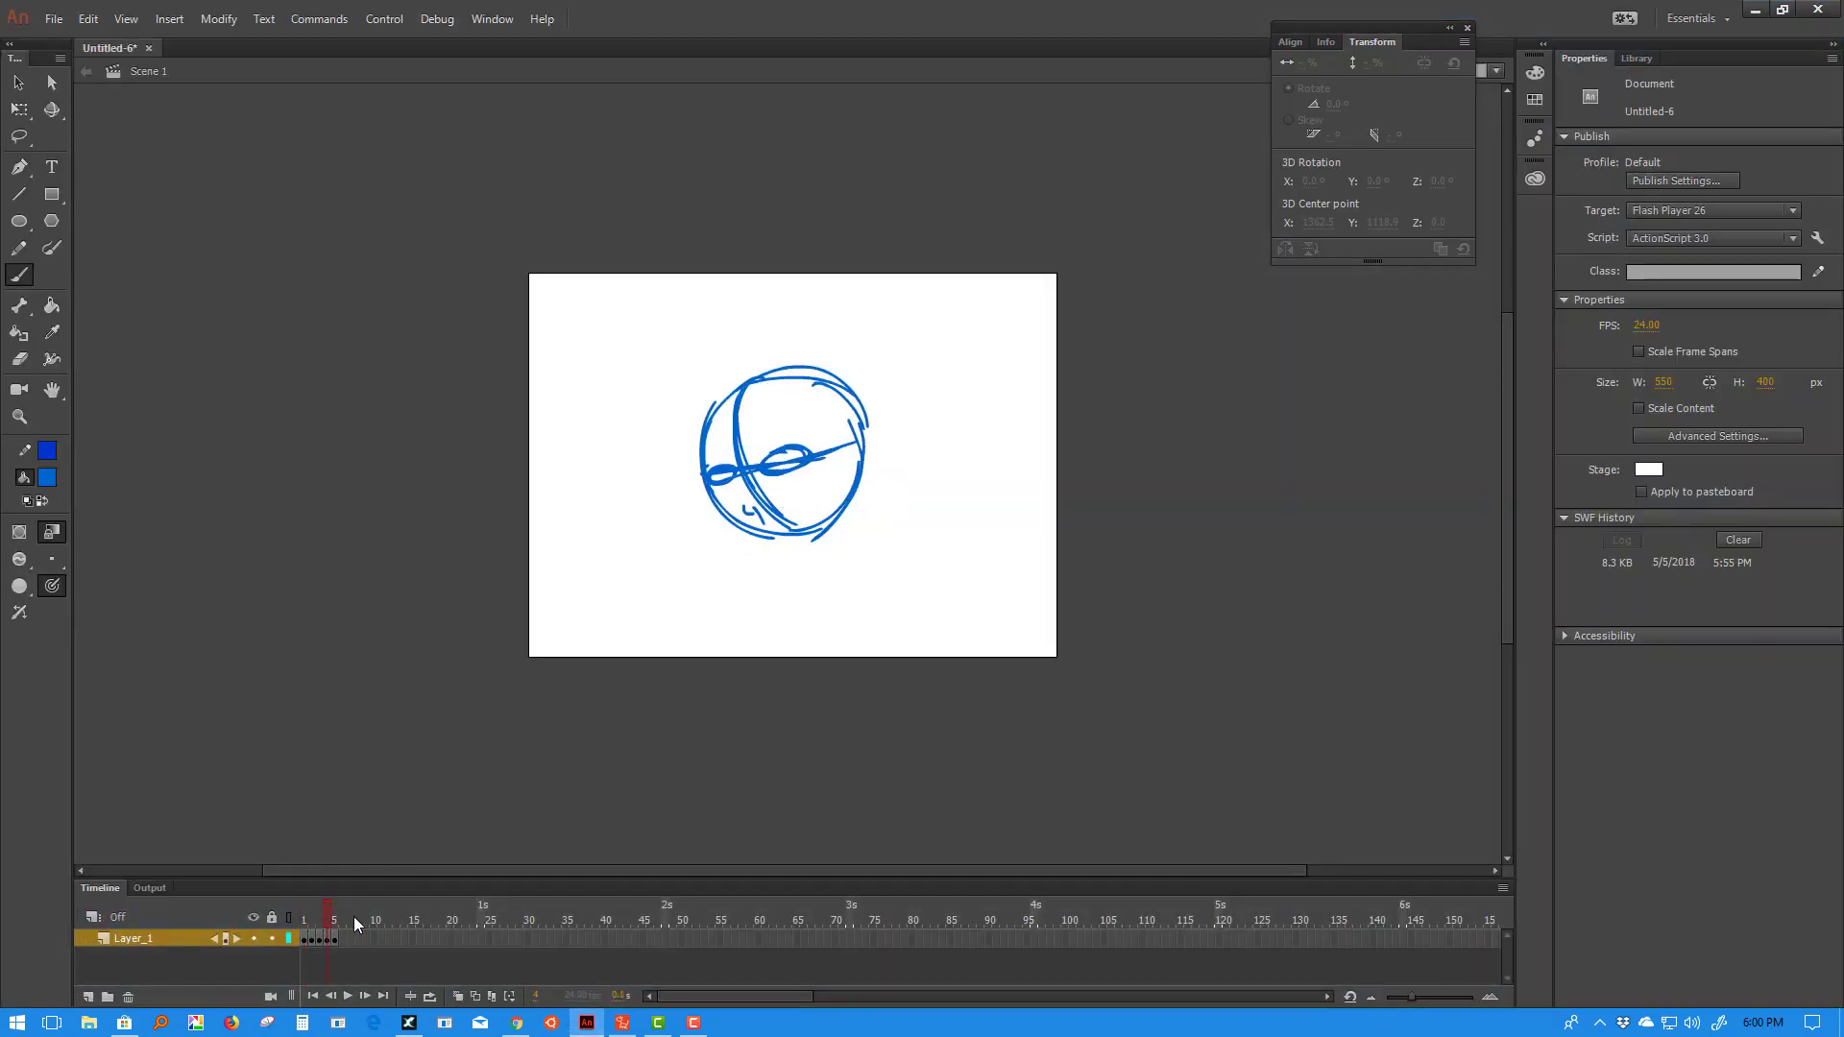
click(19, 82)
drag(949, 305, 640, 642)
click(217, 18)
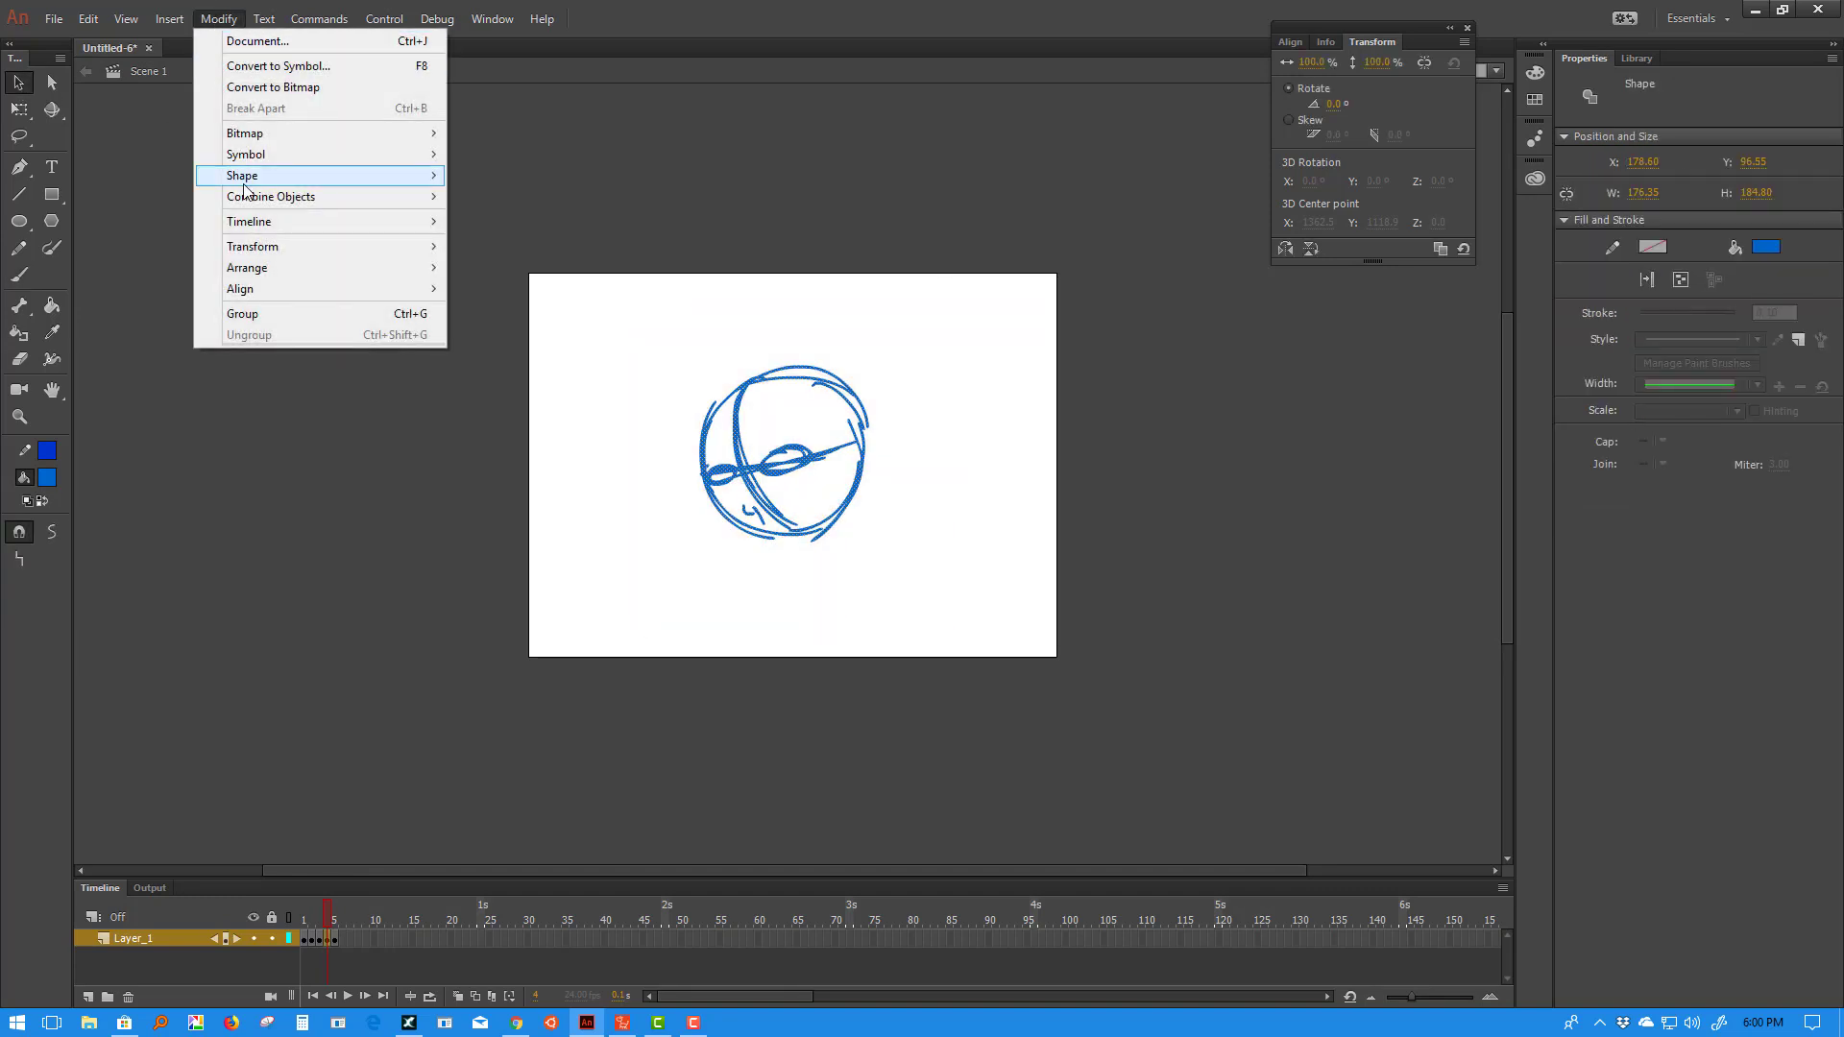
mouse_move(243, 181)
click(498, 260)
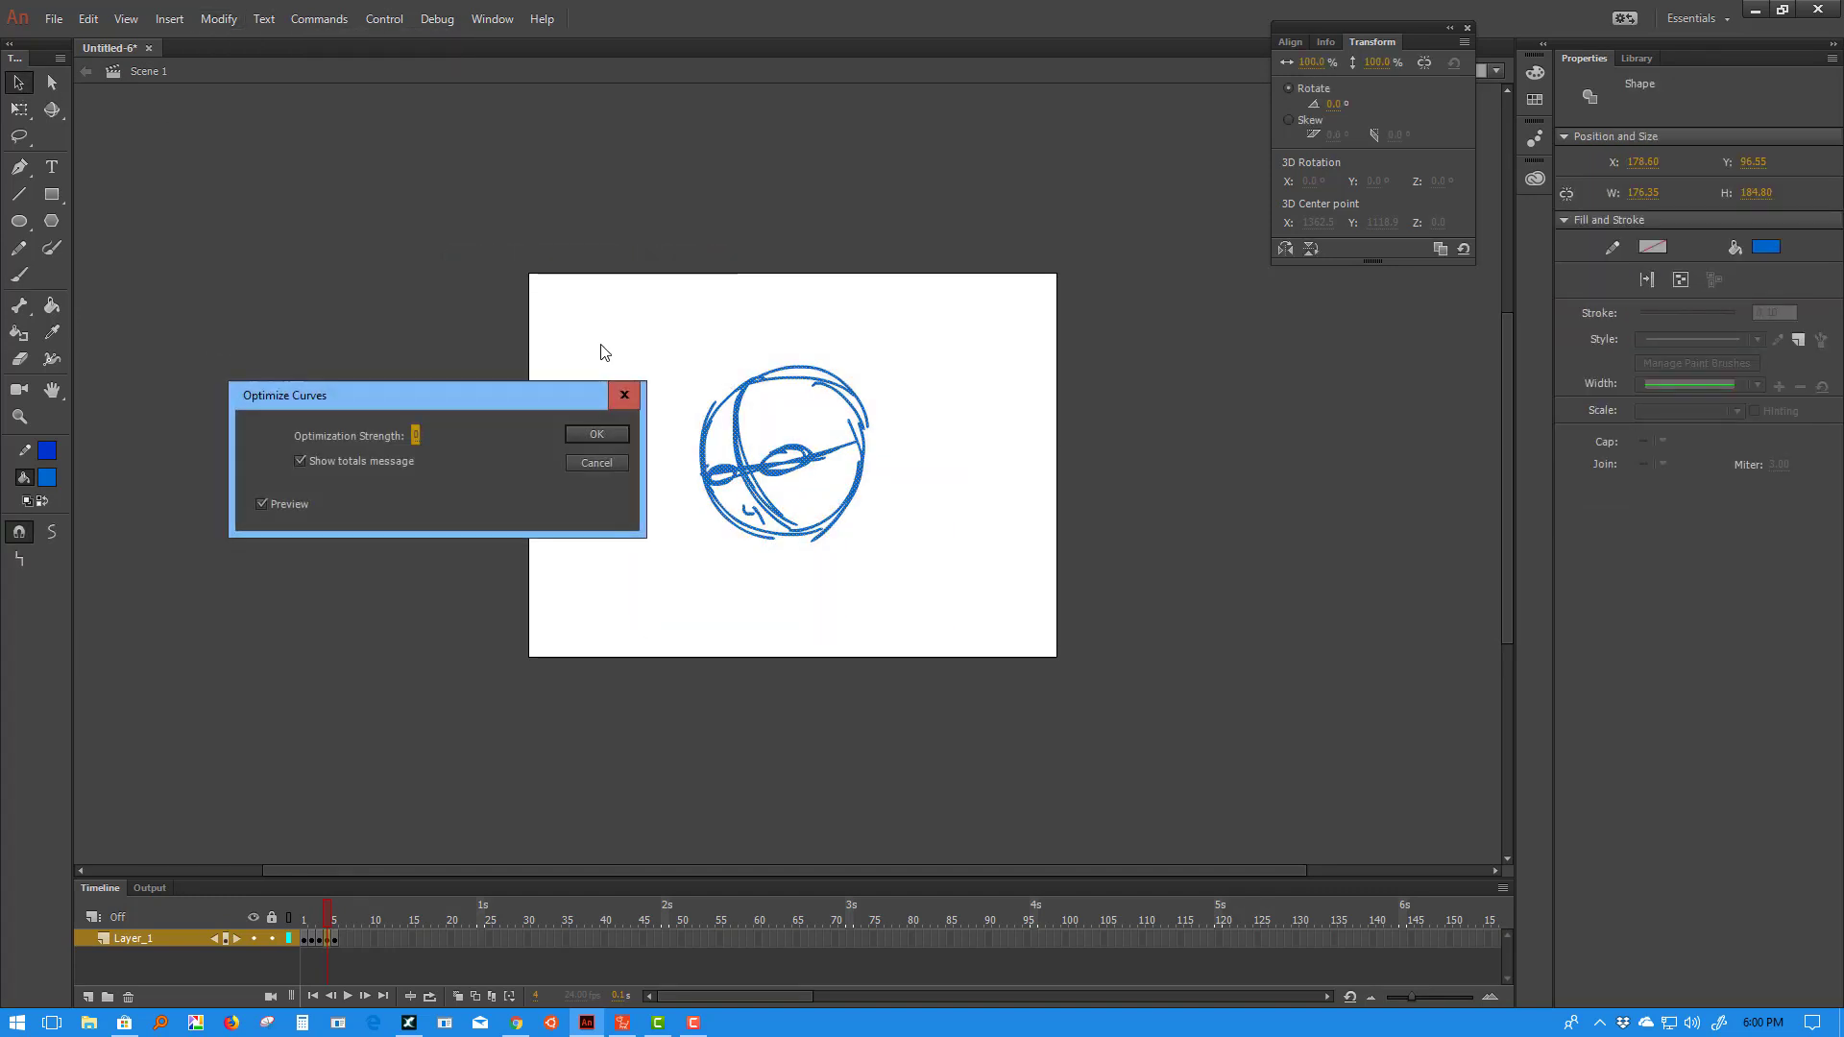
click(597, 434)
click(523, 511)
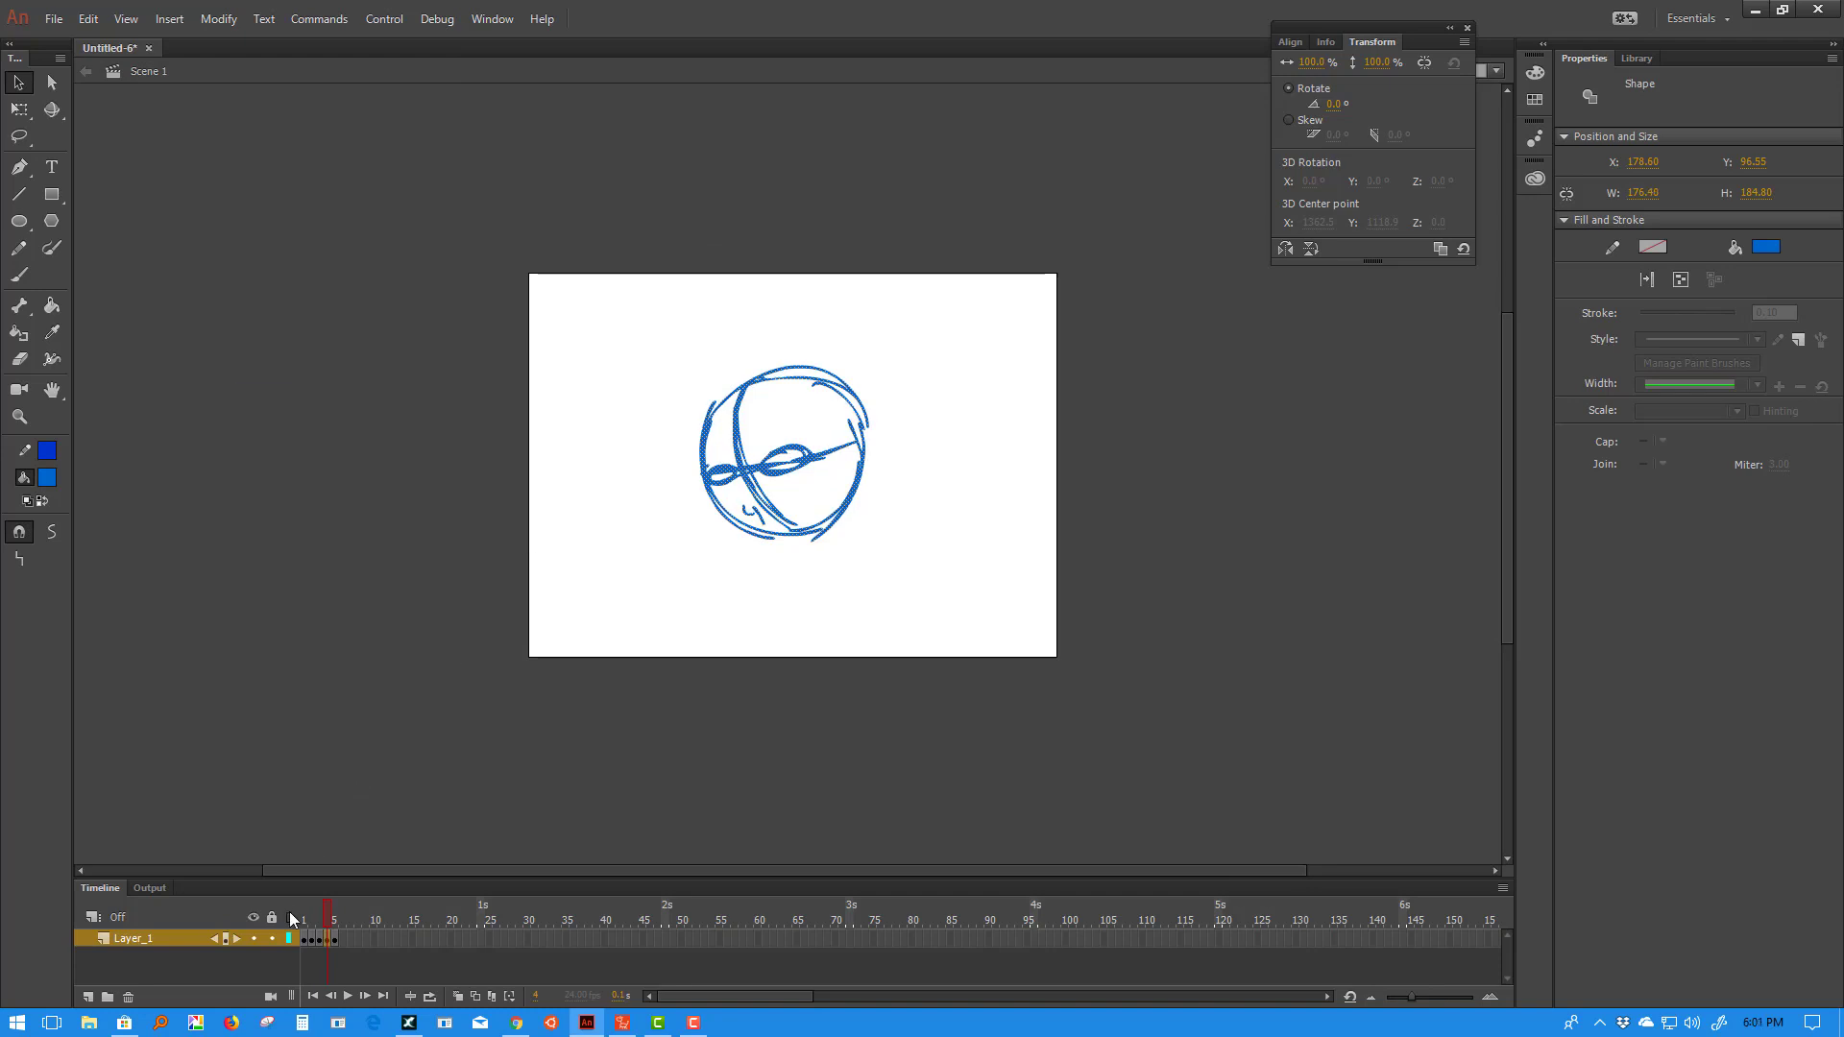
- Optimize the frame 5 sketch's curves, cutting them 46%, and deselect the drawing
click(335, 939)
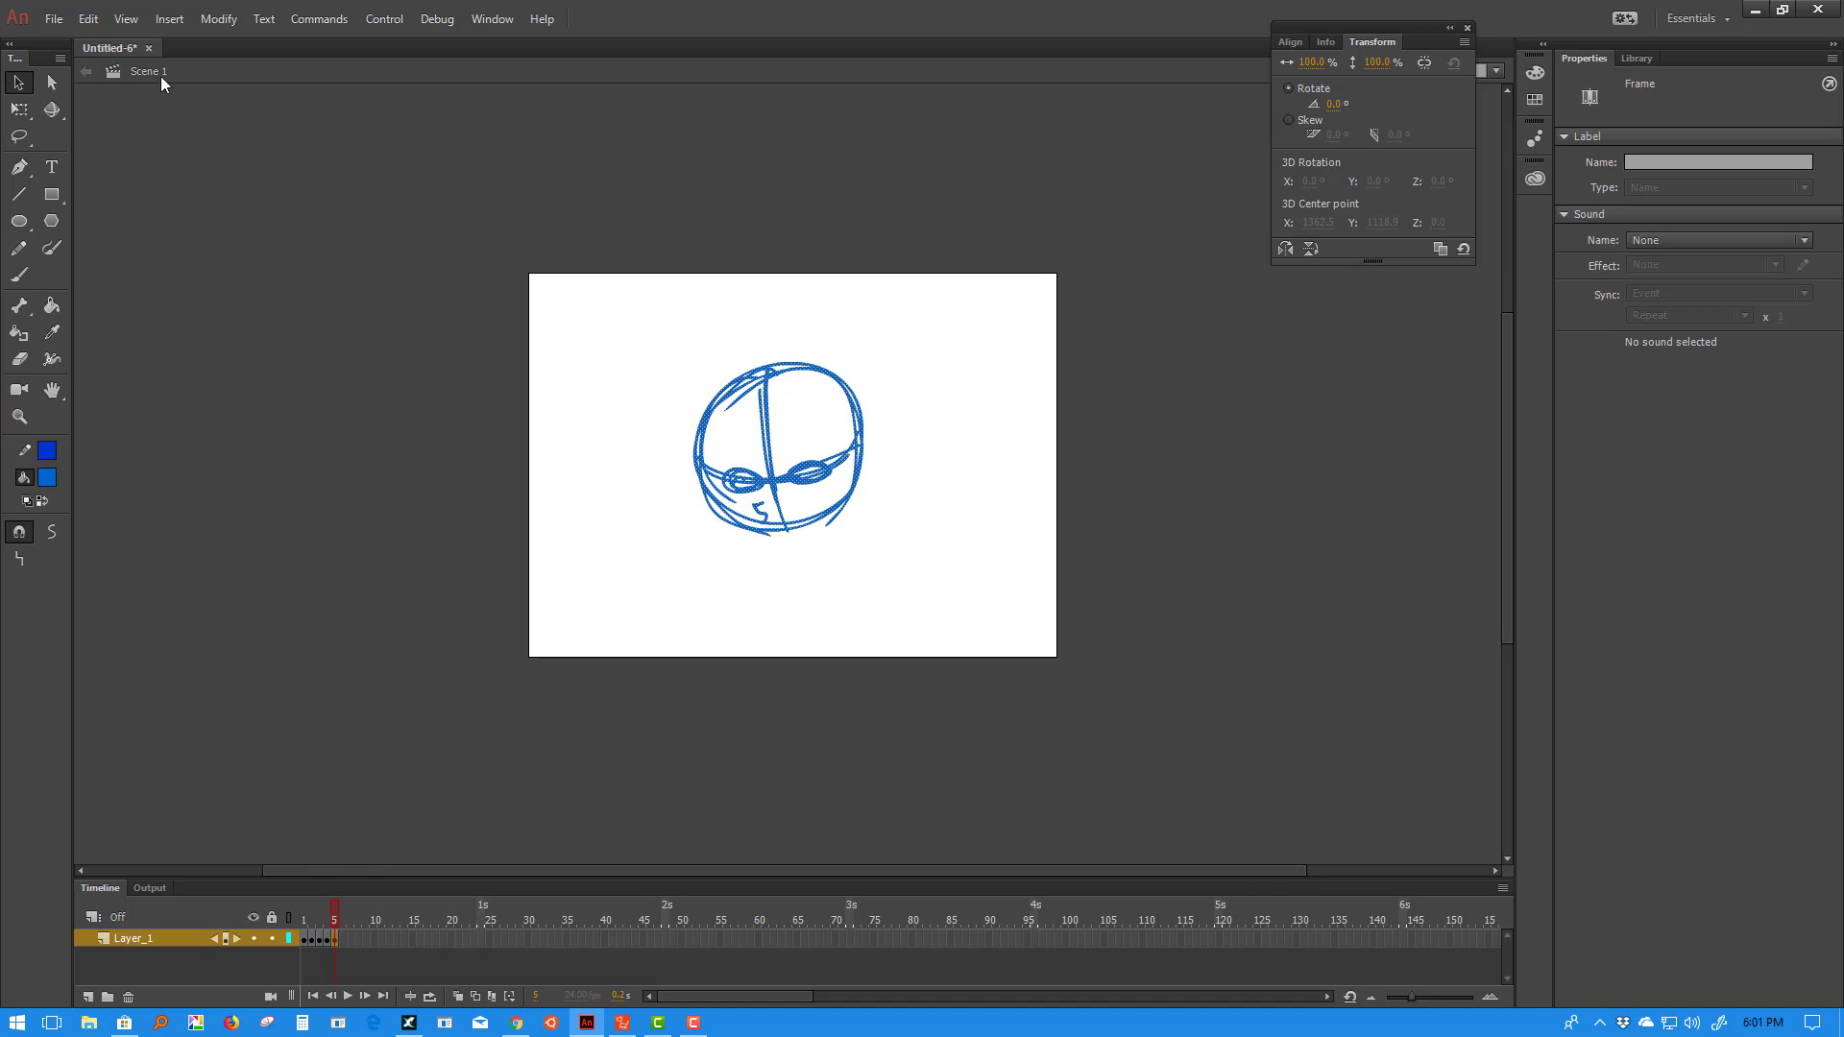
click(218, 21)
mouse_move(403, 176)
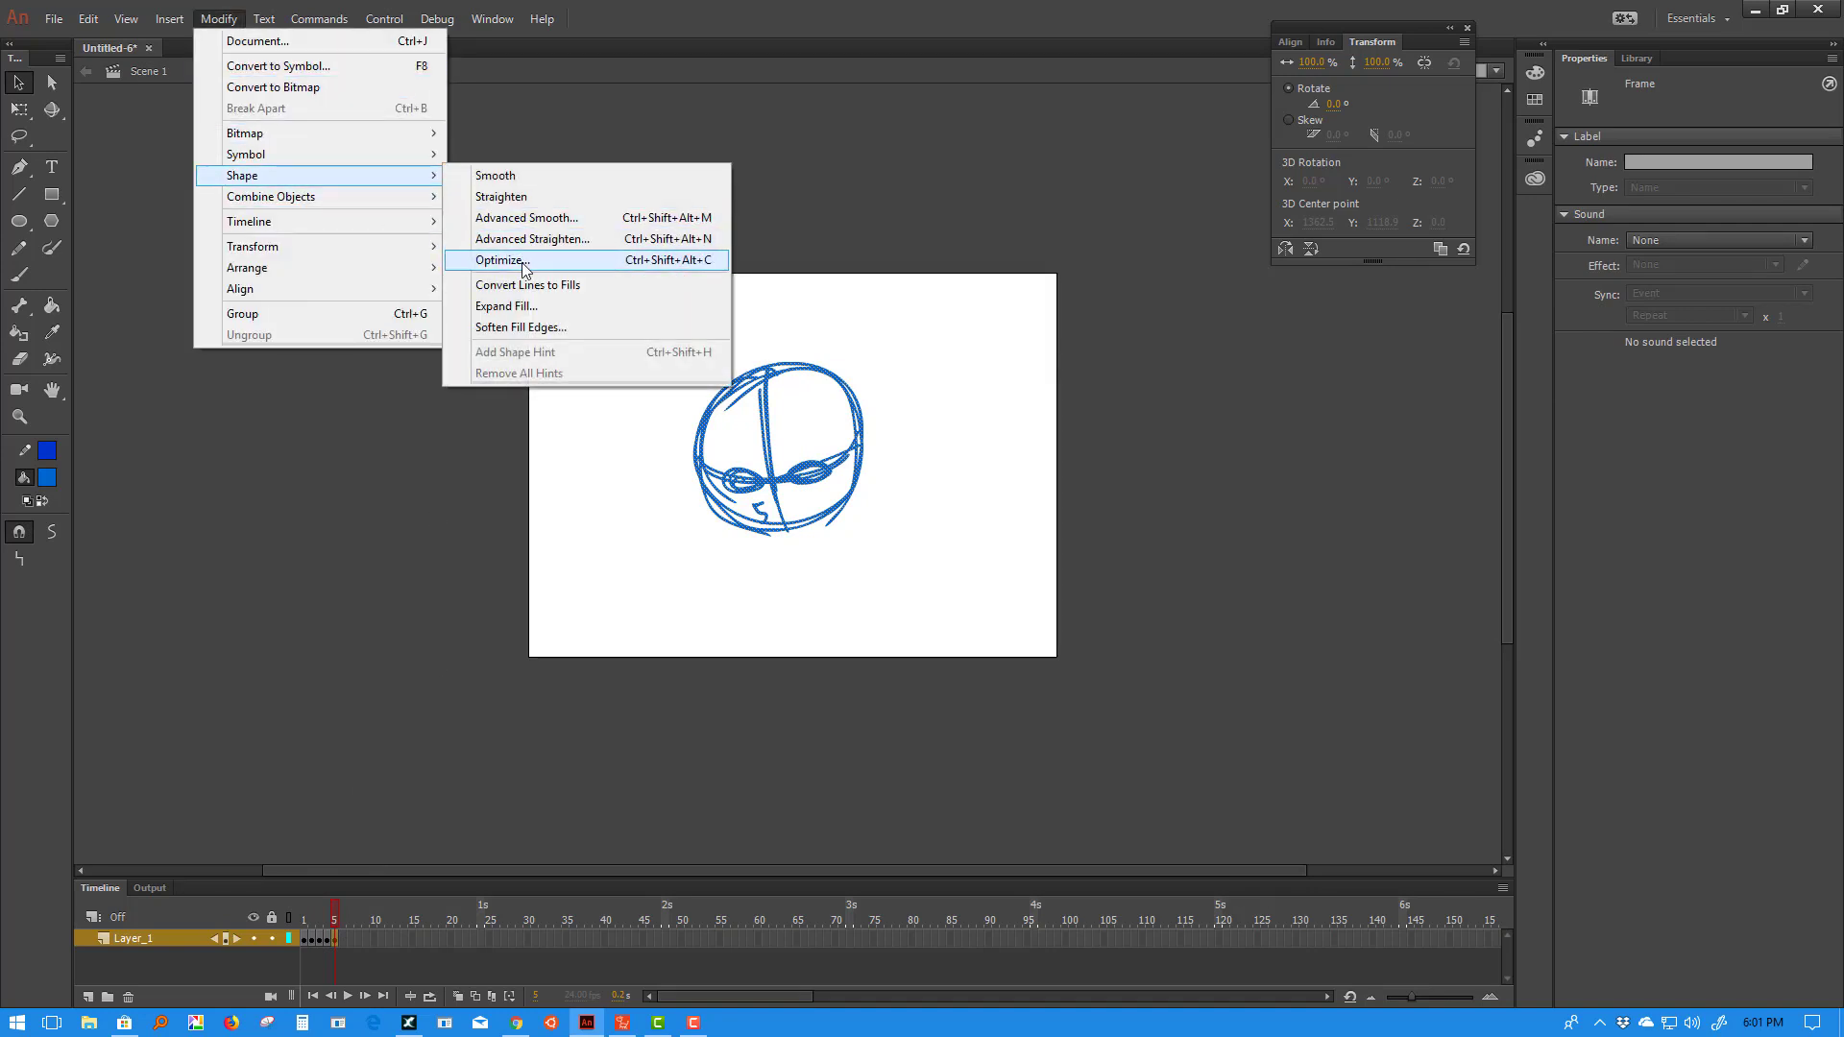
click(518, 260)
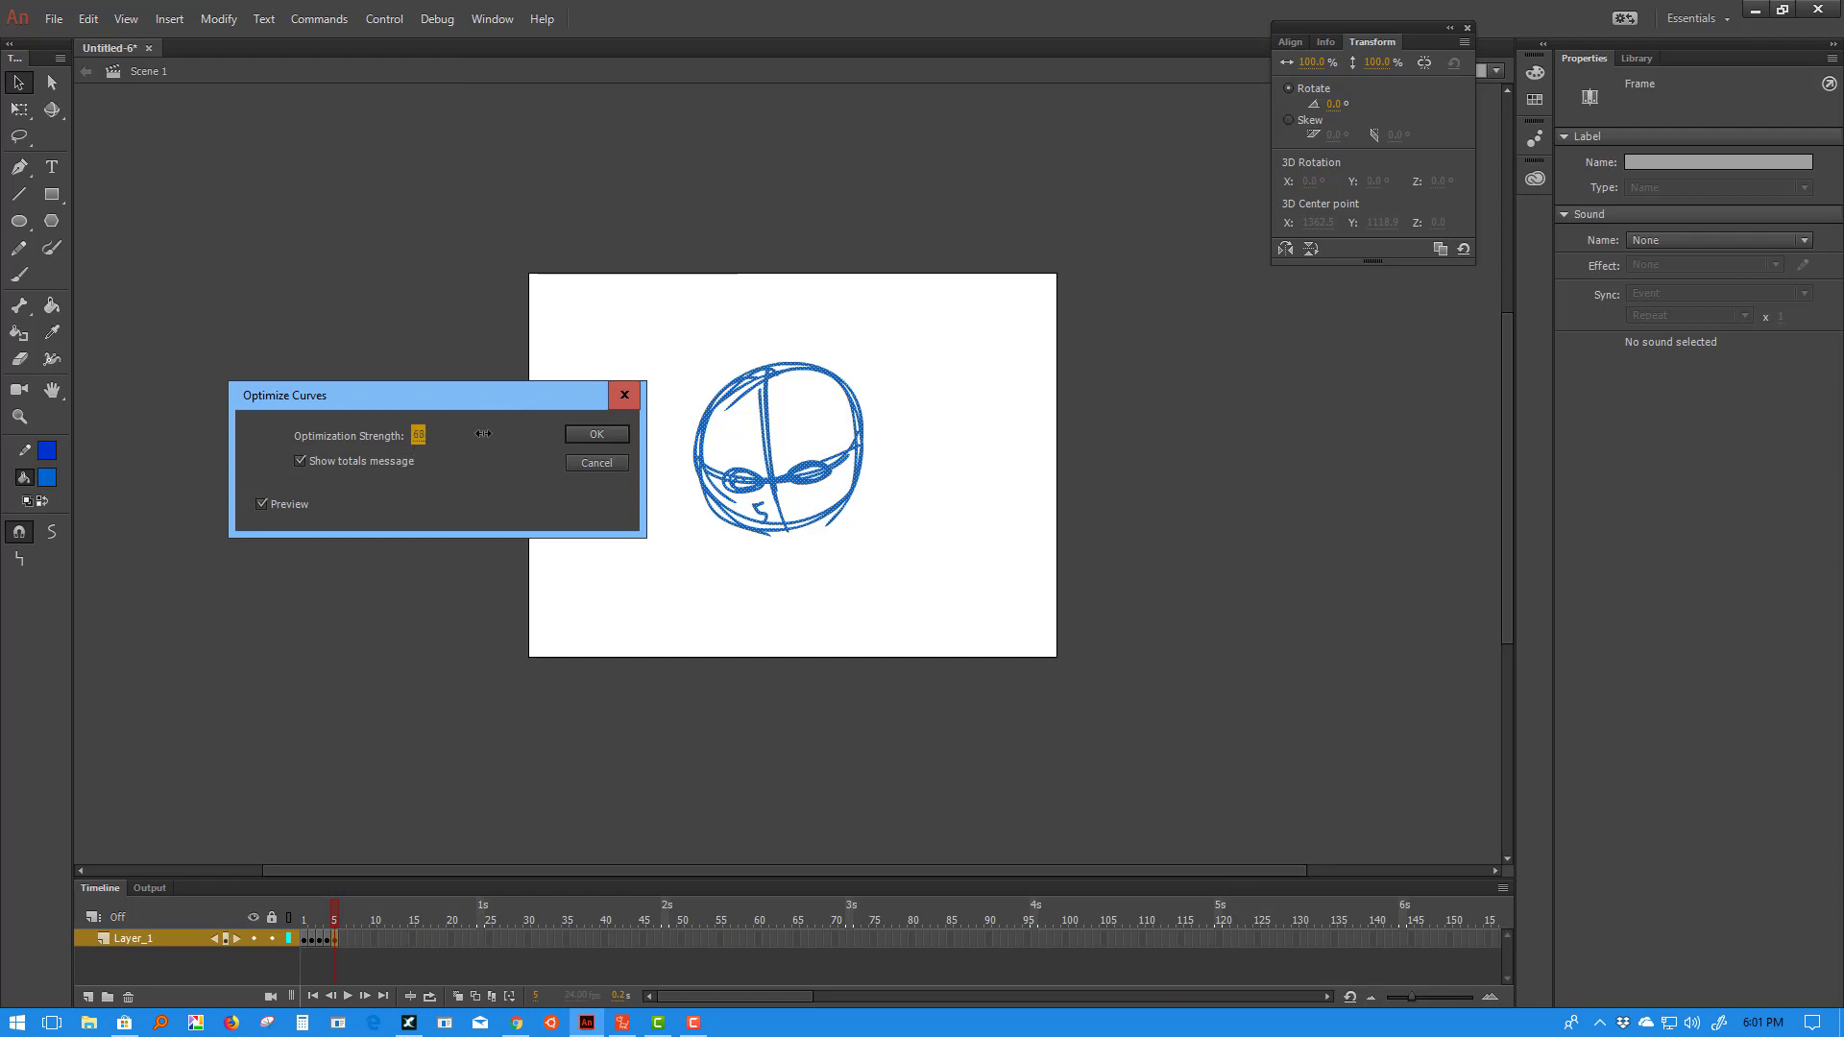
click(579, 436)
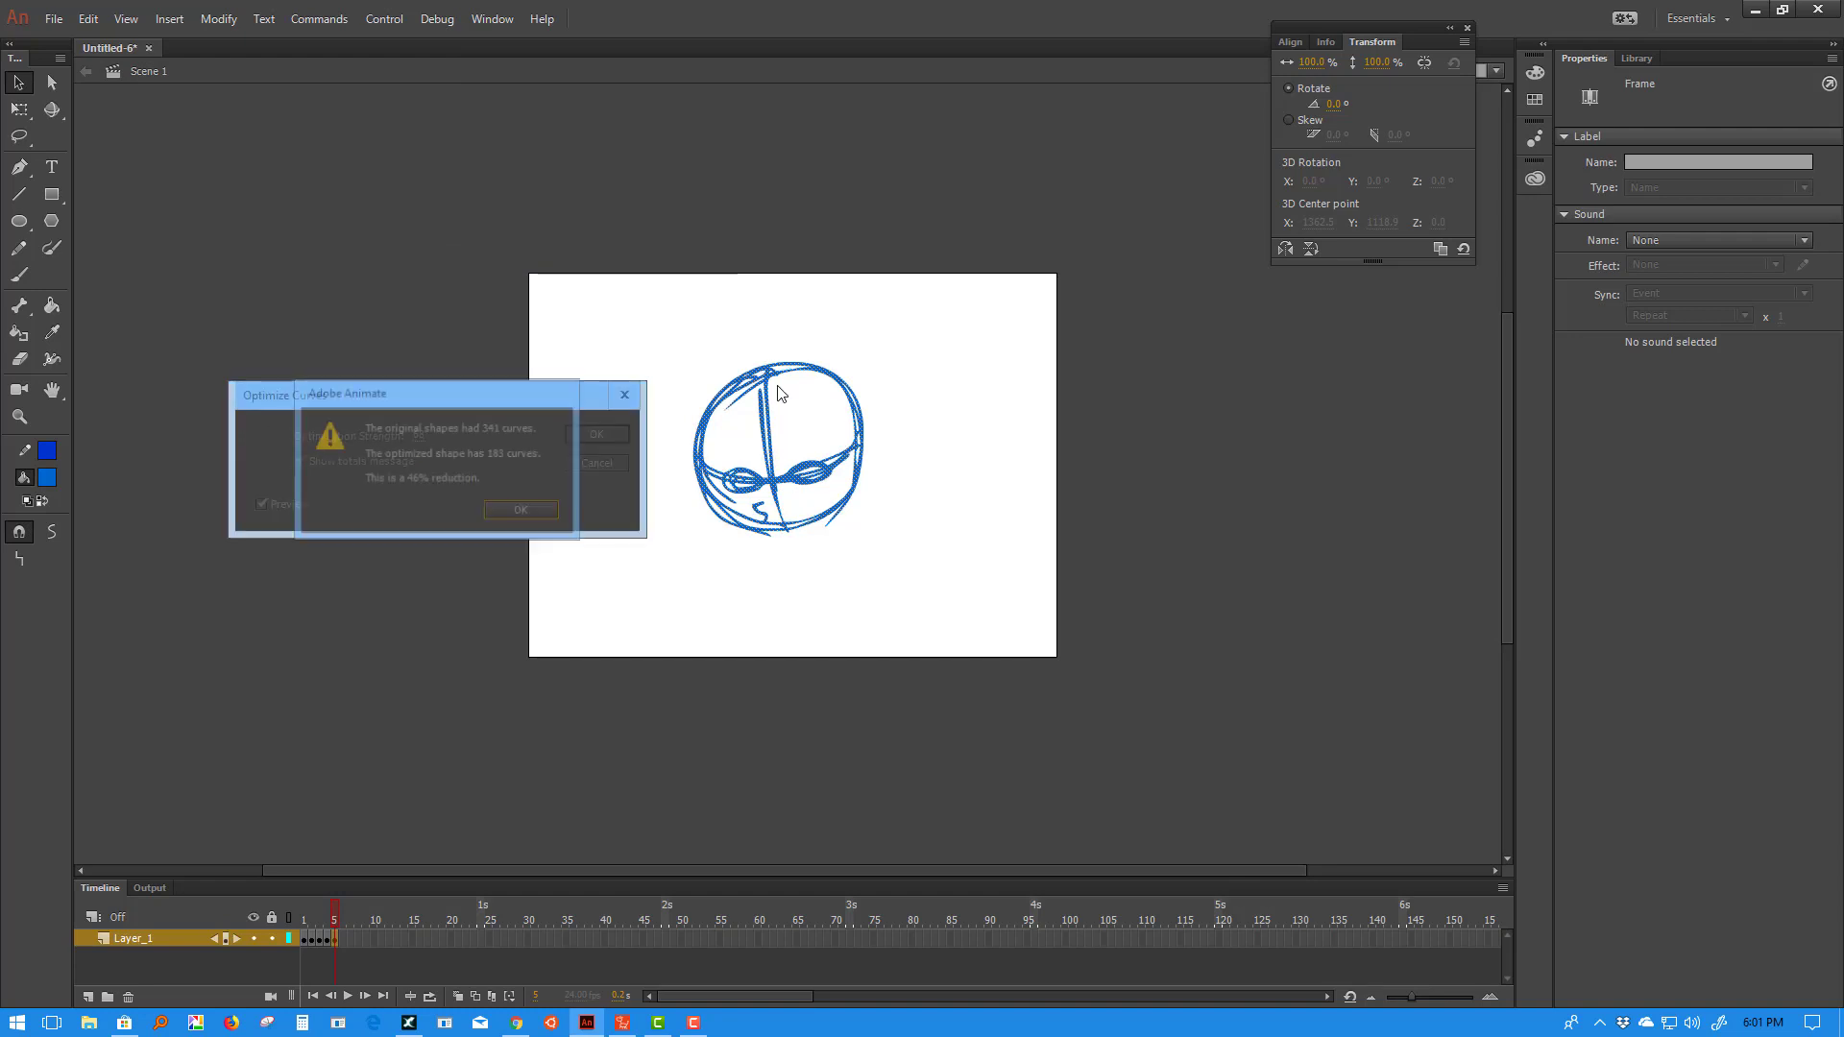
click(547, 510)
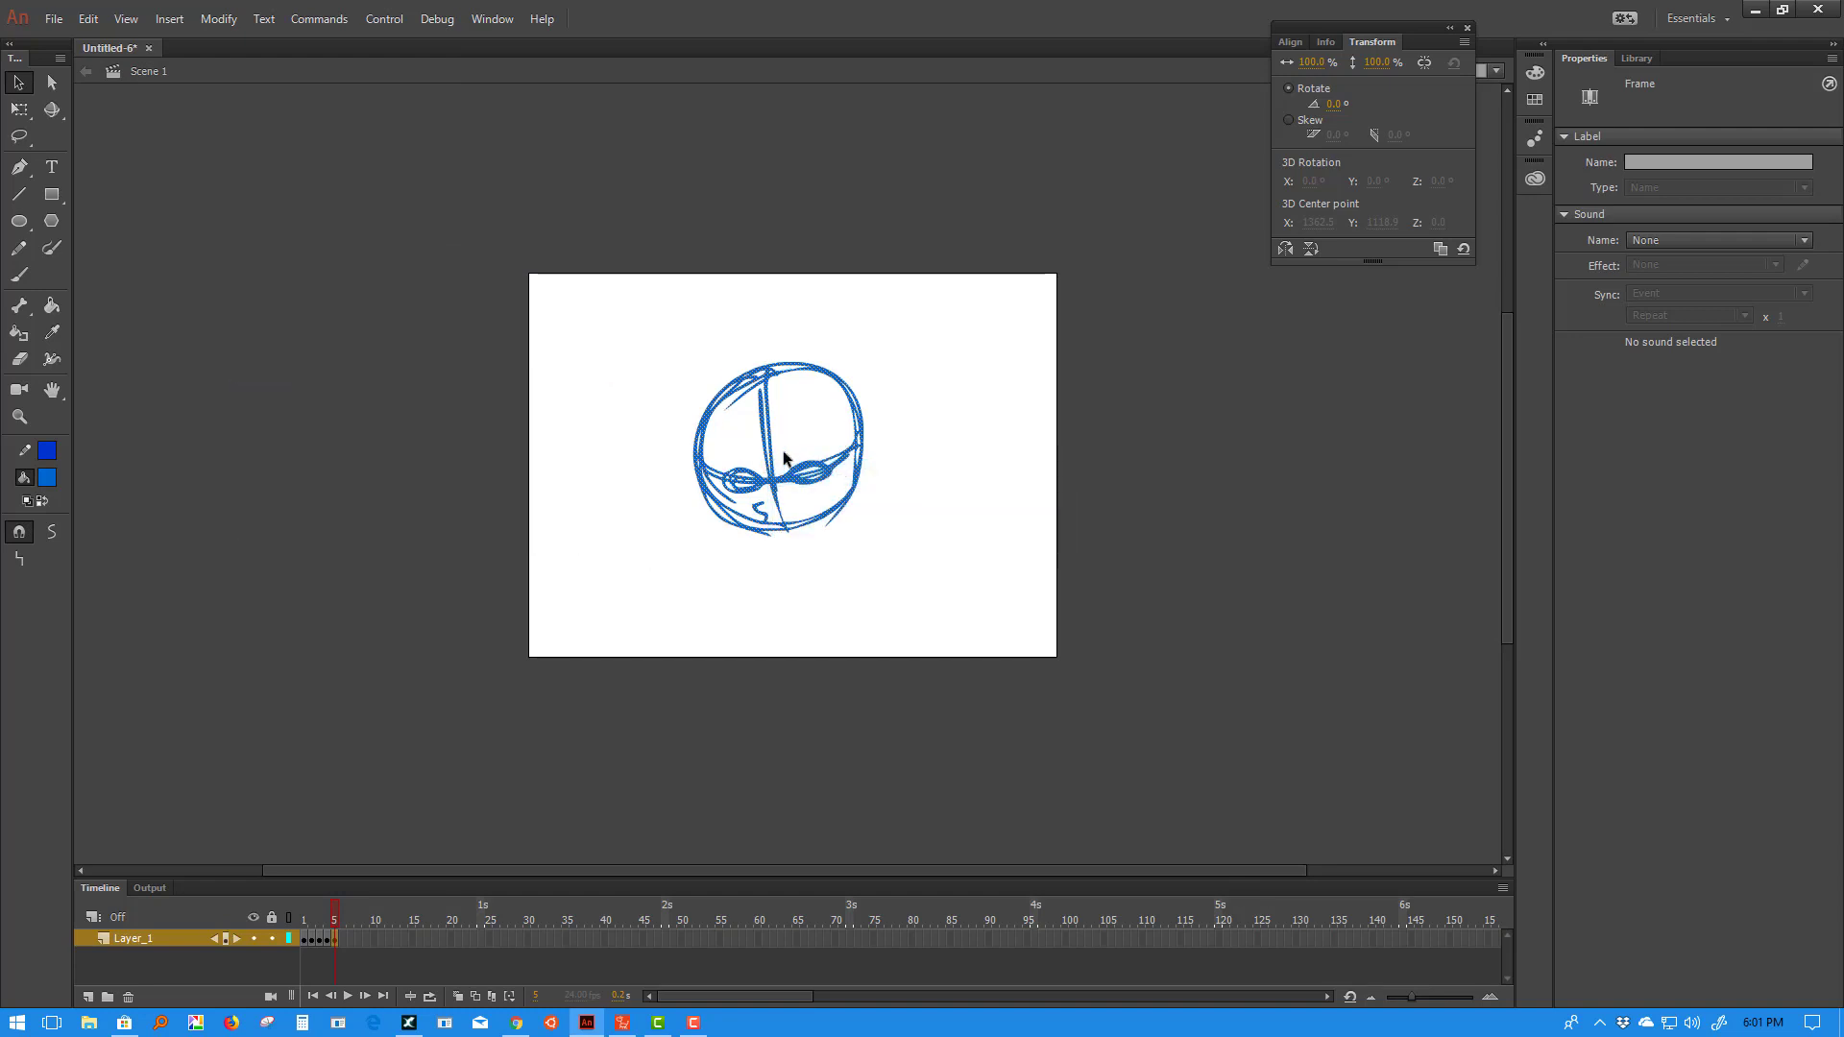
click(796, 562)
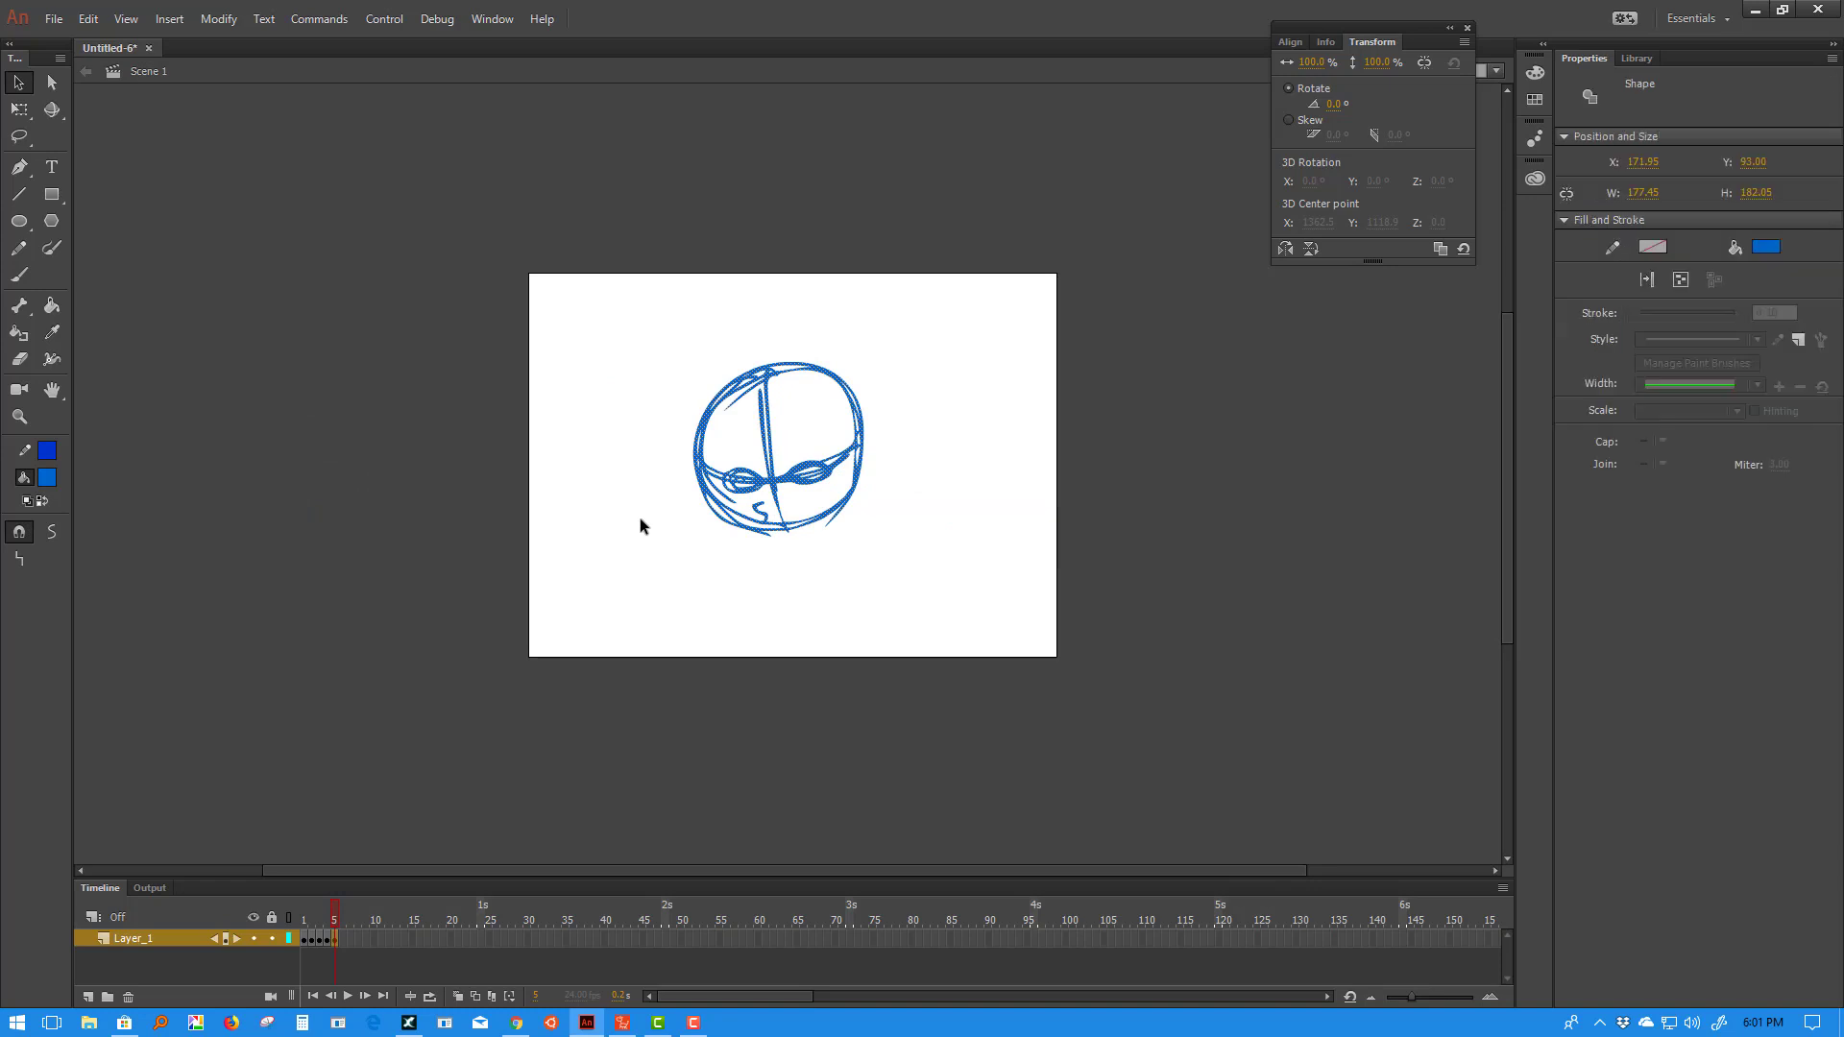
- Export the frame 4 drawing as a legacy image to the Desktop, replacing 3.swf
click(328, 939)
click(54, 18)
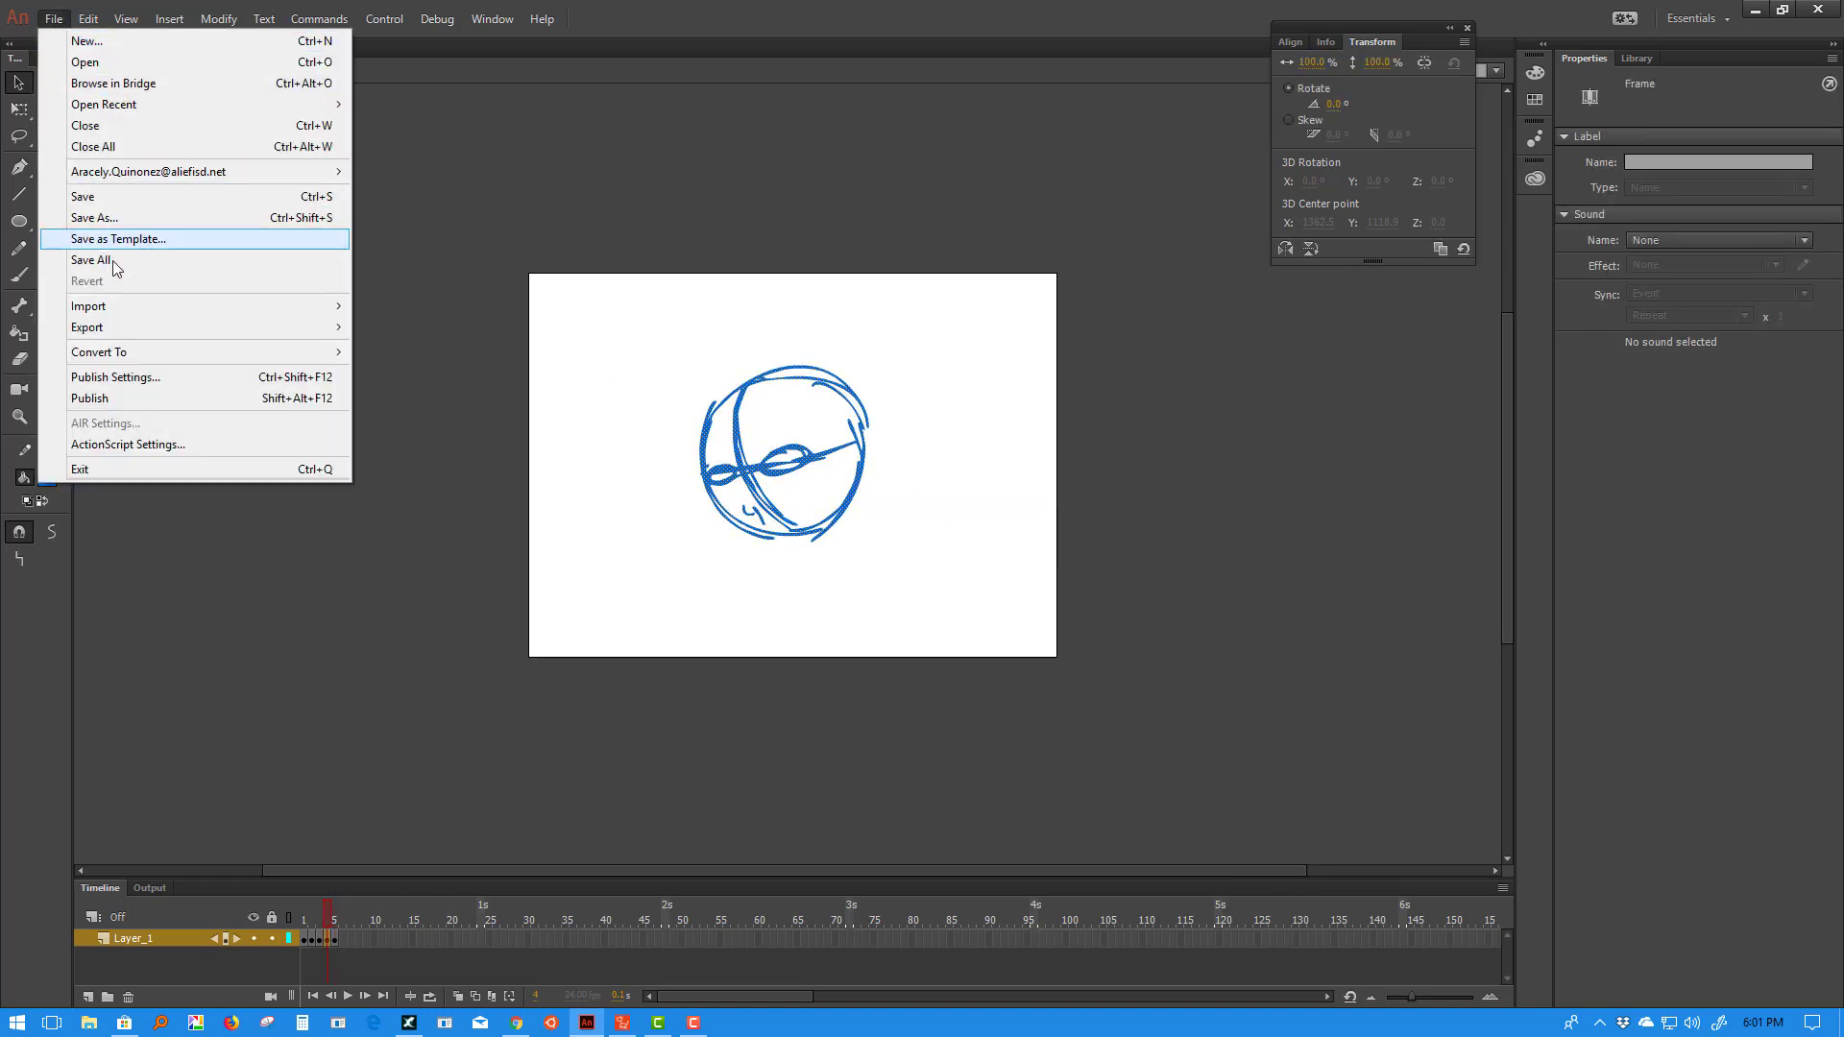
mouse_move(115, 327)
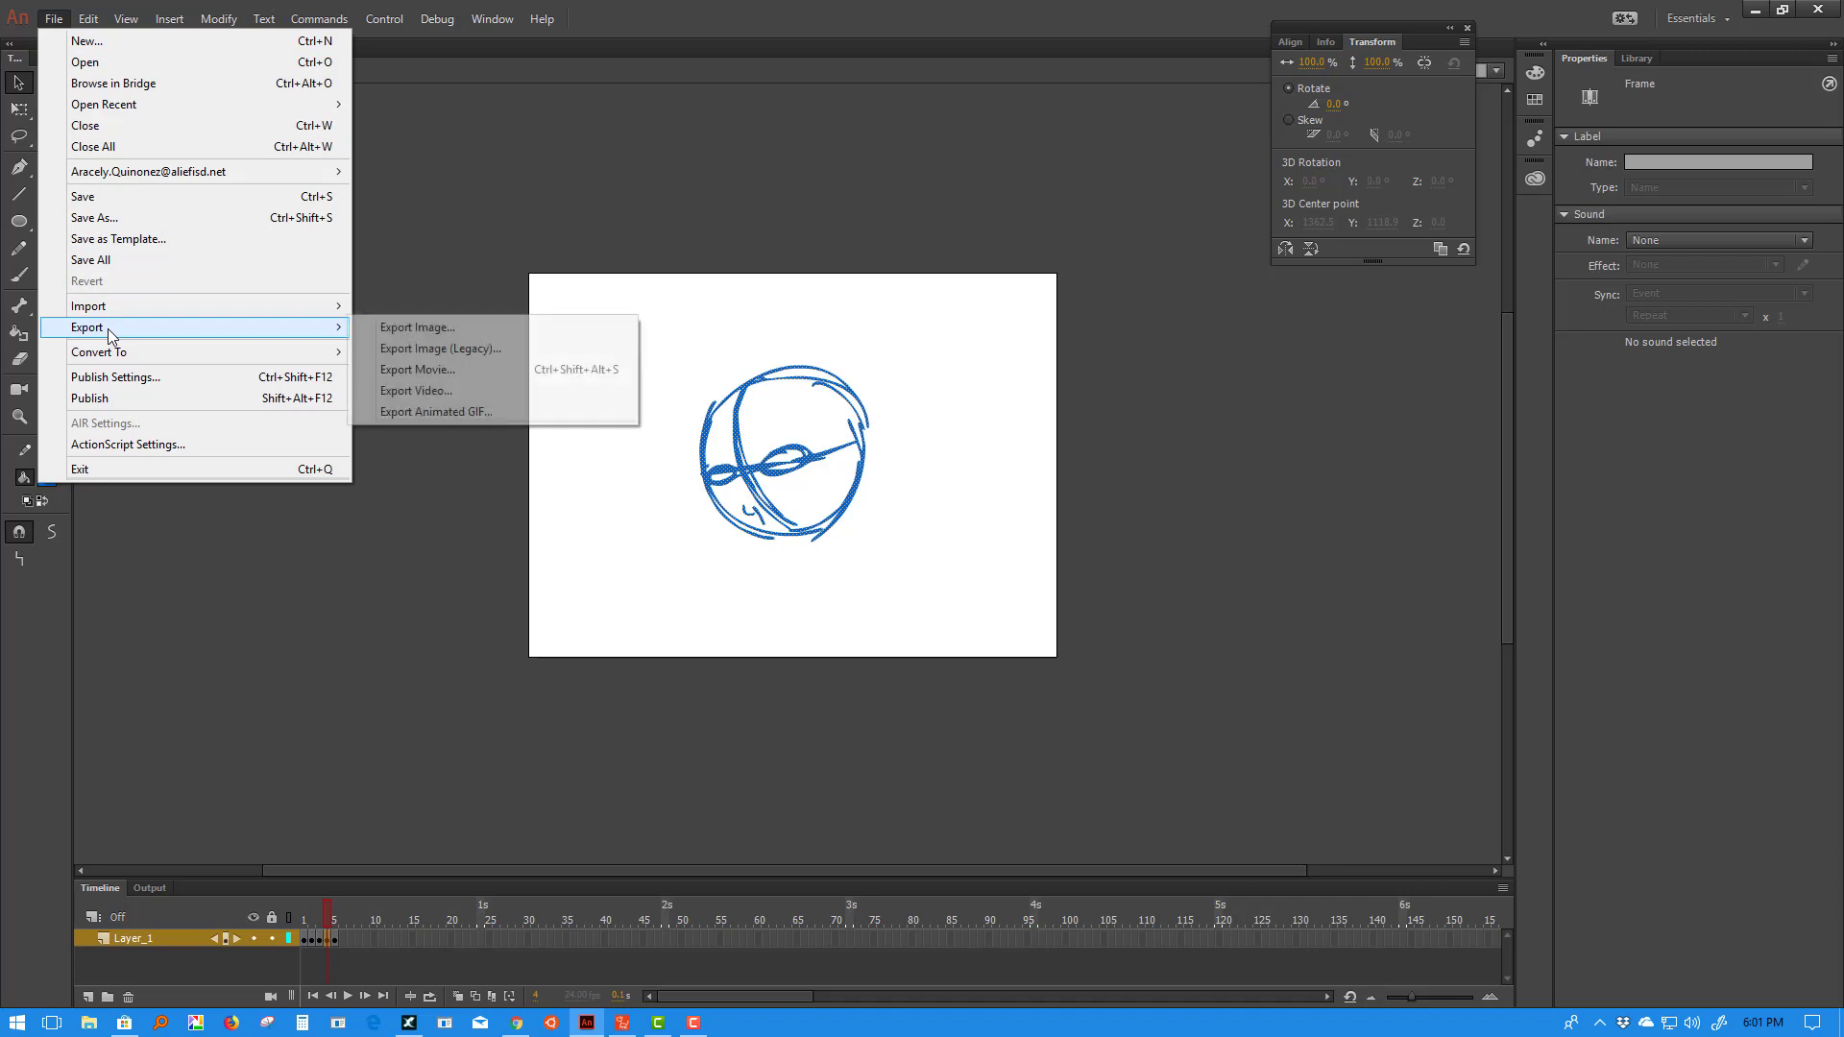
click(415, 350)
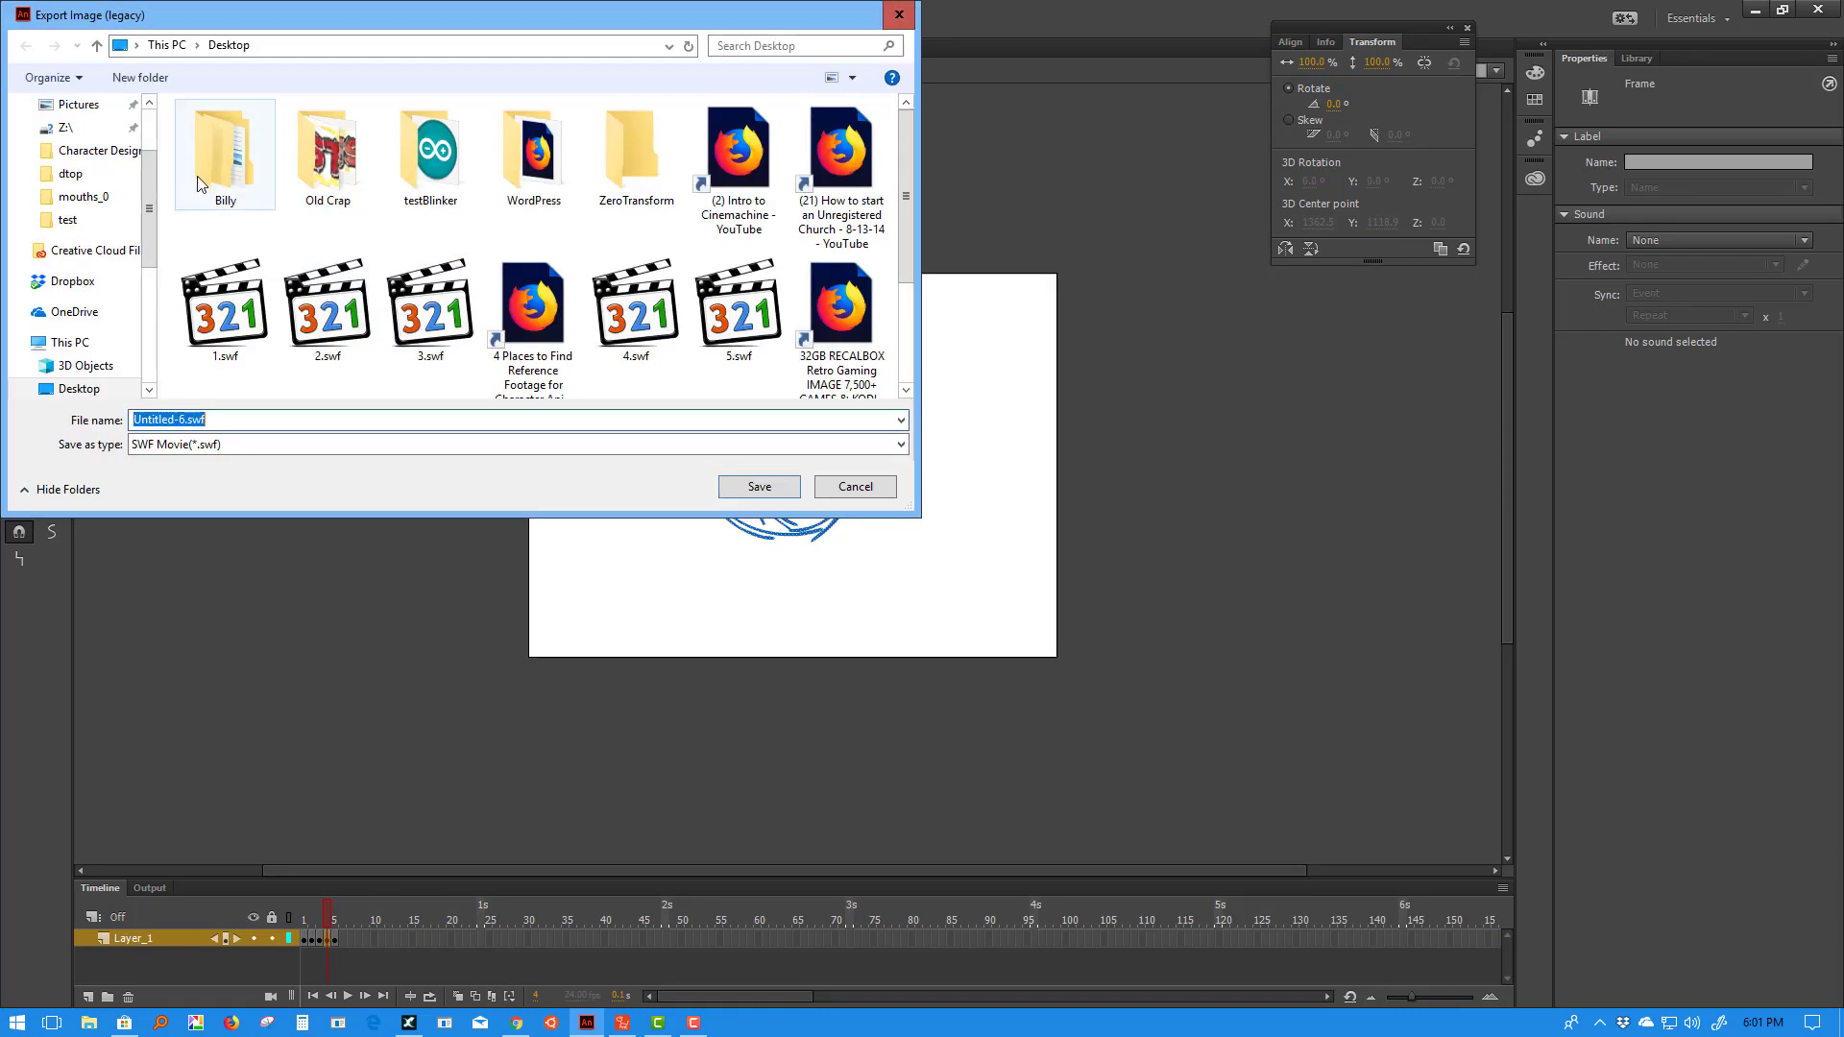
click(419, 320)
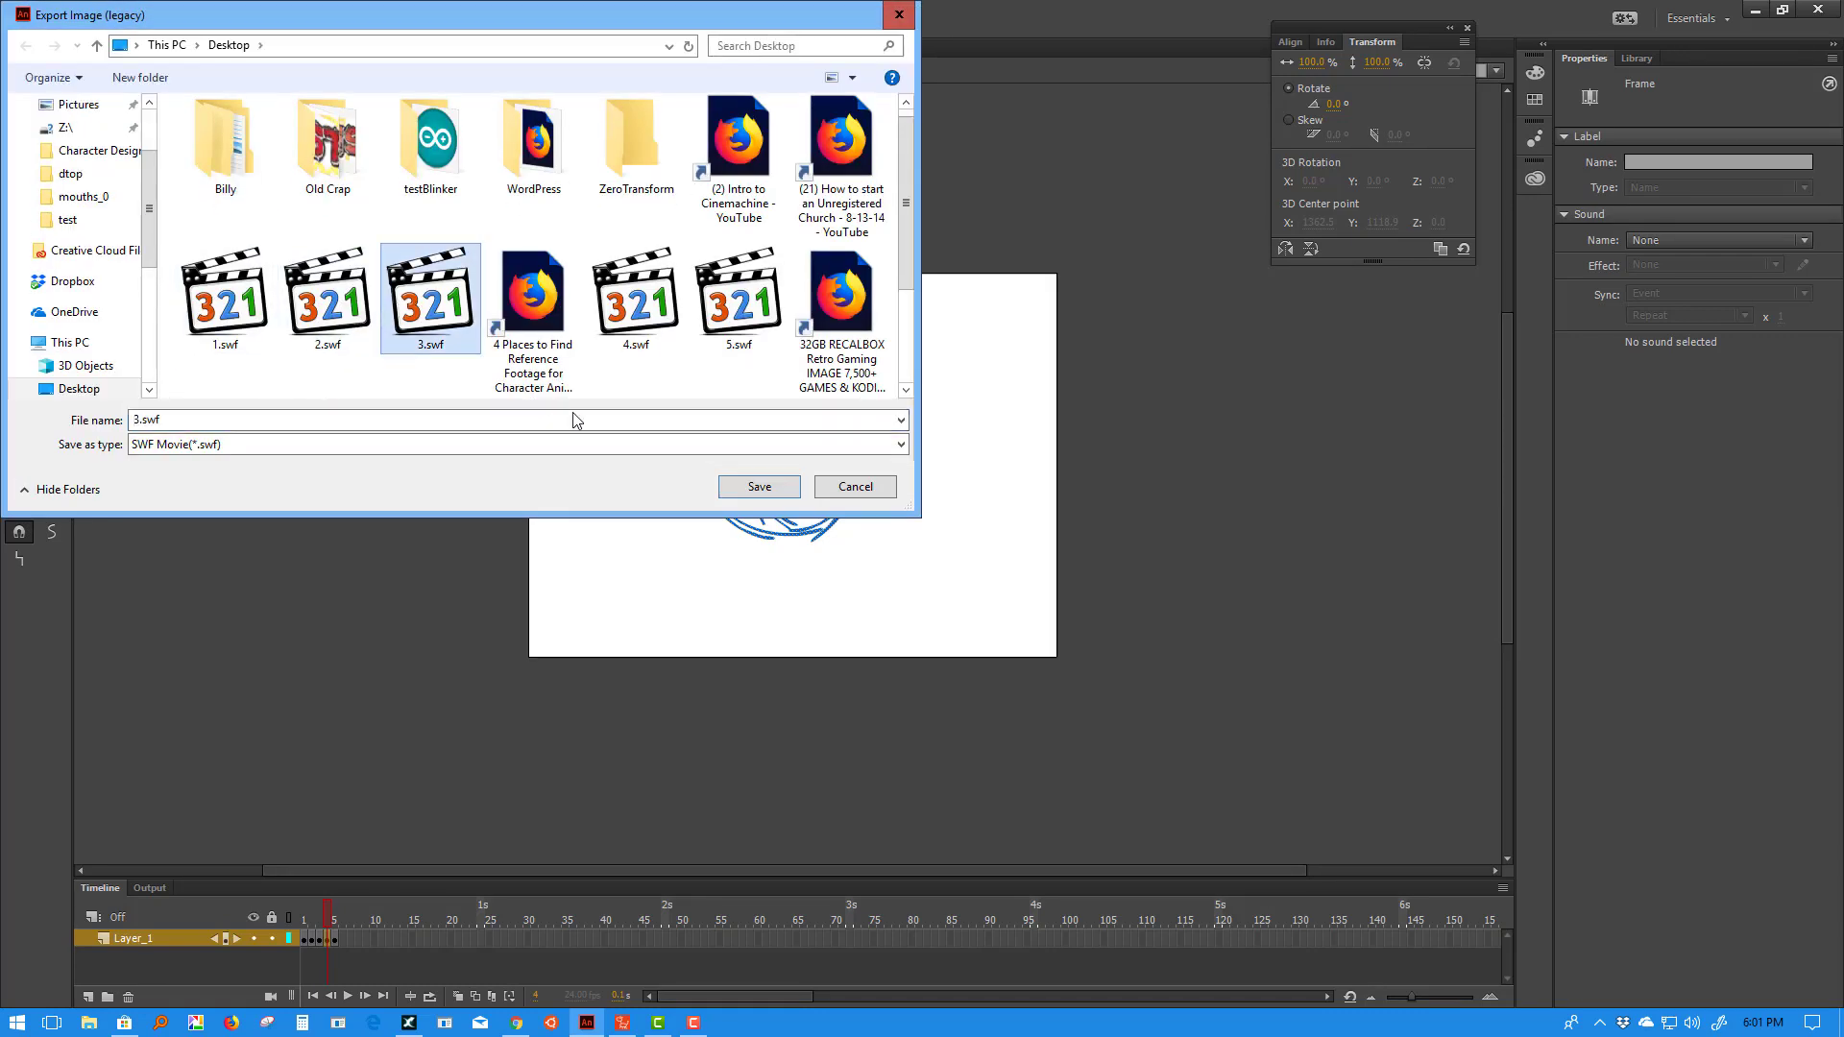
click(741, 488)
click(478, 292)
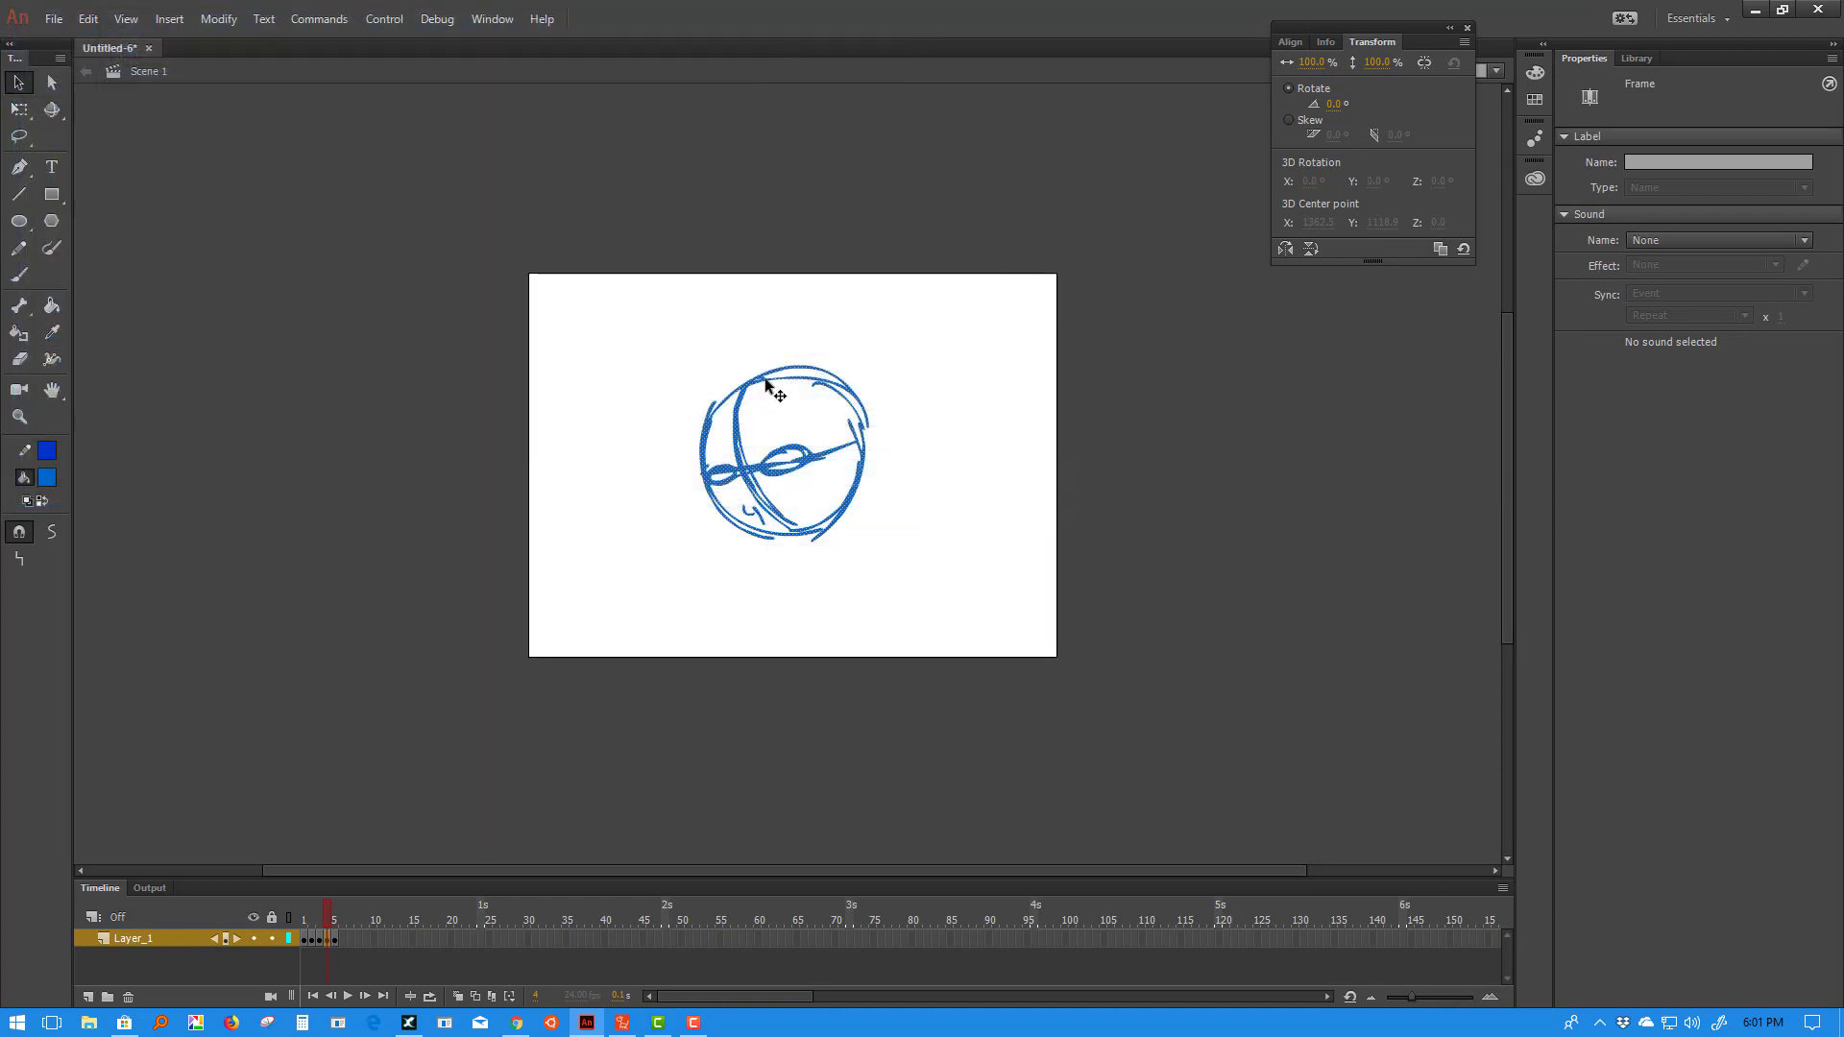
- Export the frame 5 drawing to the Desktop, replacing 5.swf
click(333, 920)
click(54, 19)
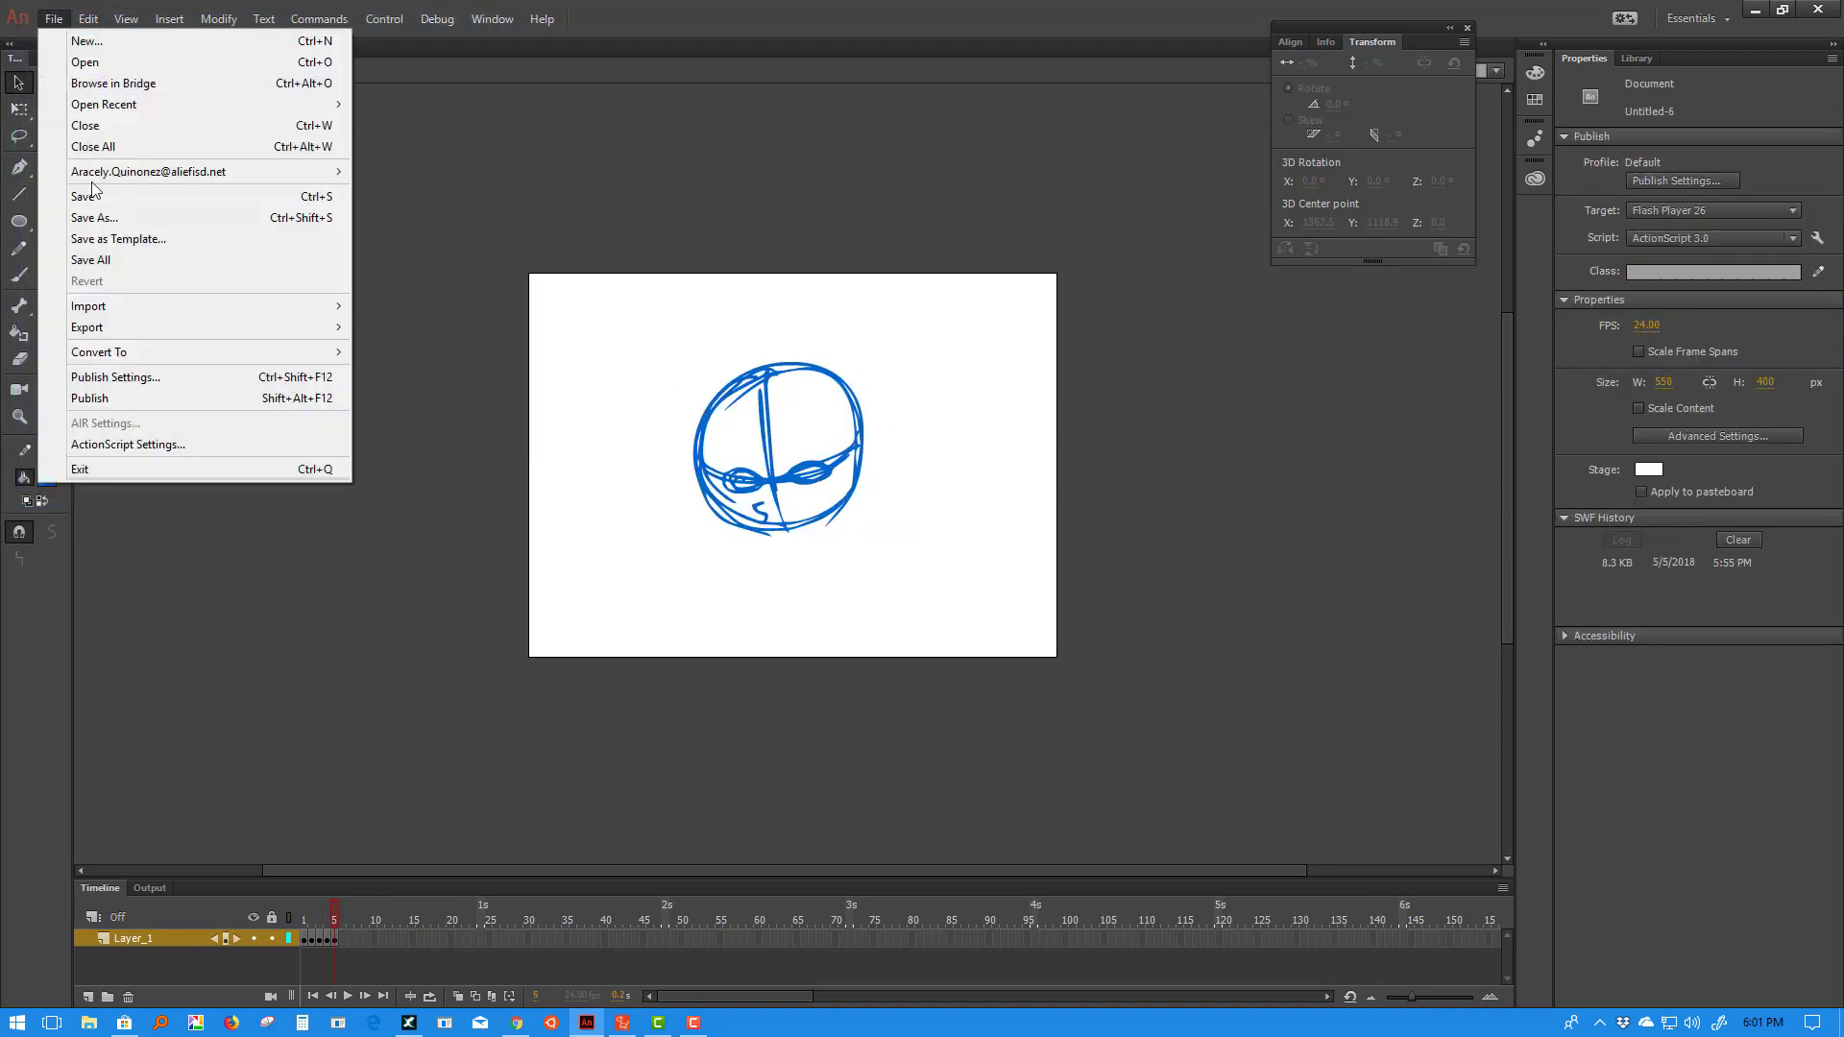
mouse_move(124, 334)
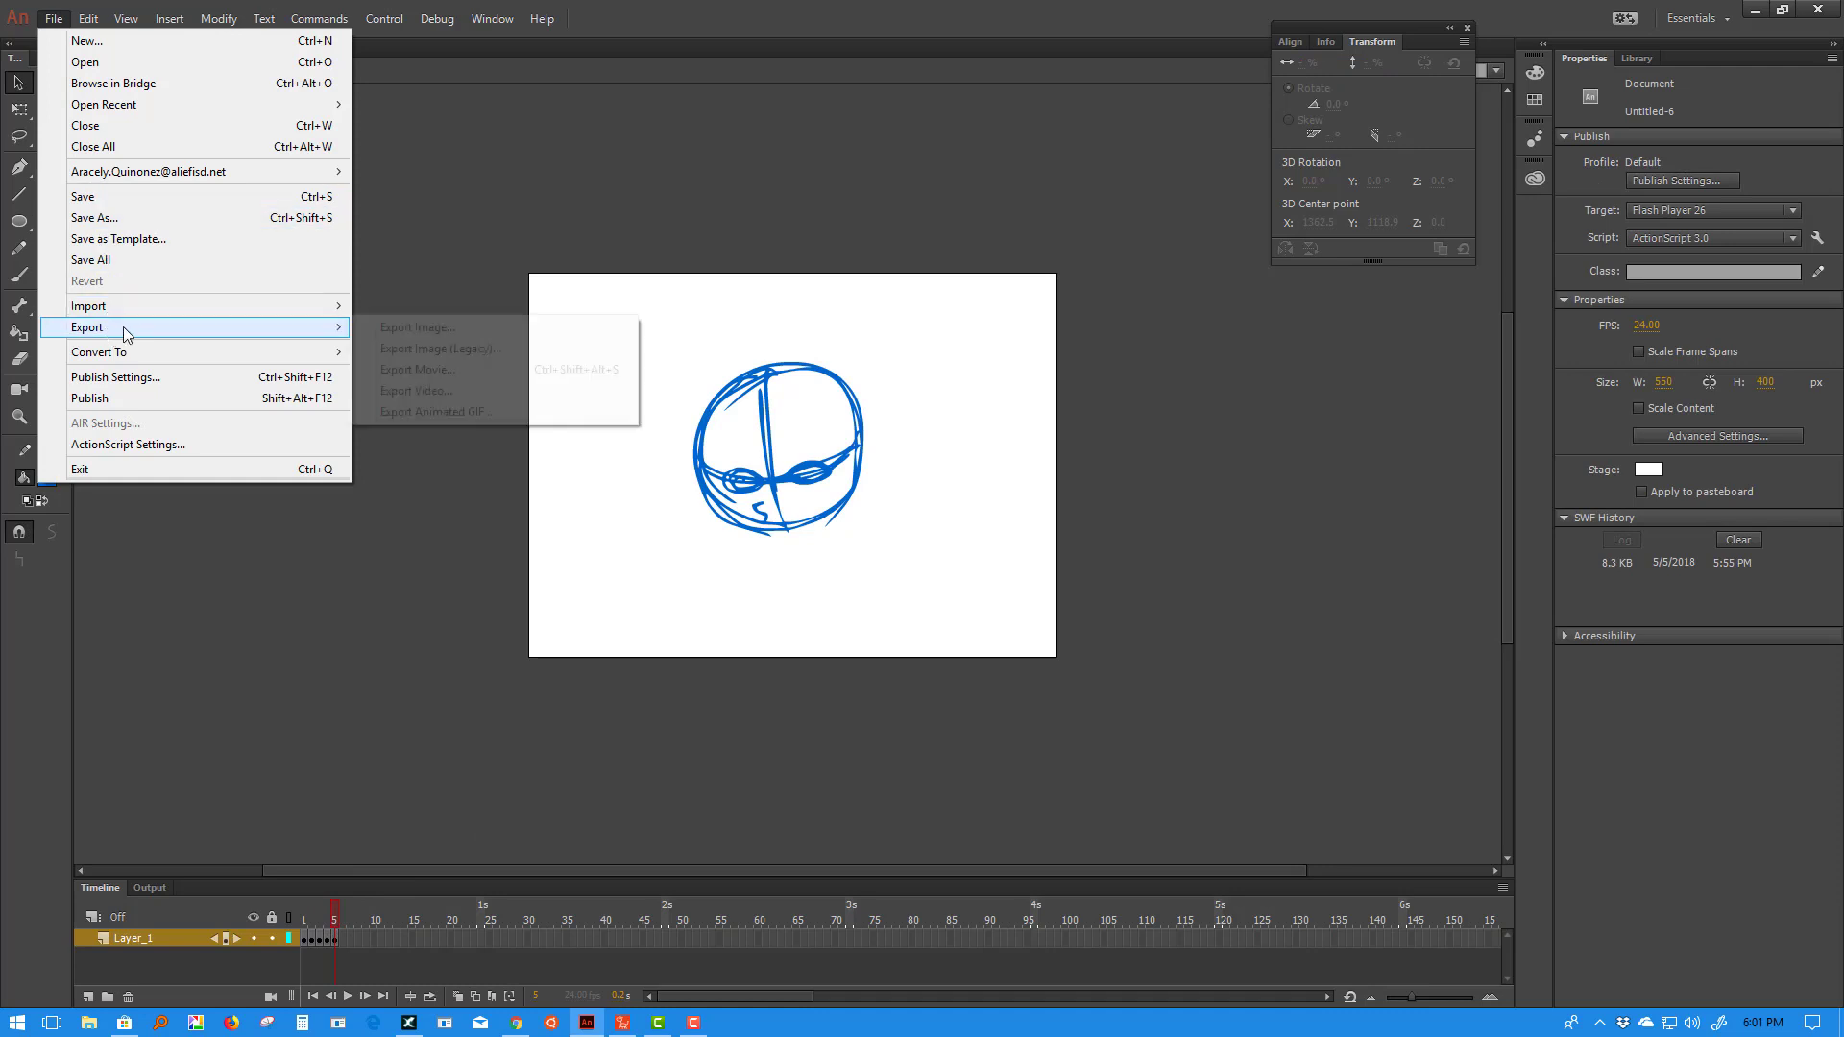
click(467, 351)
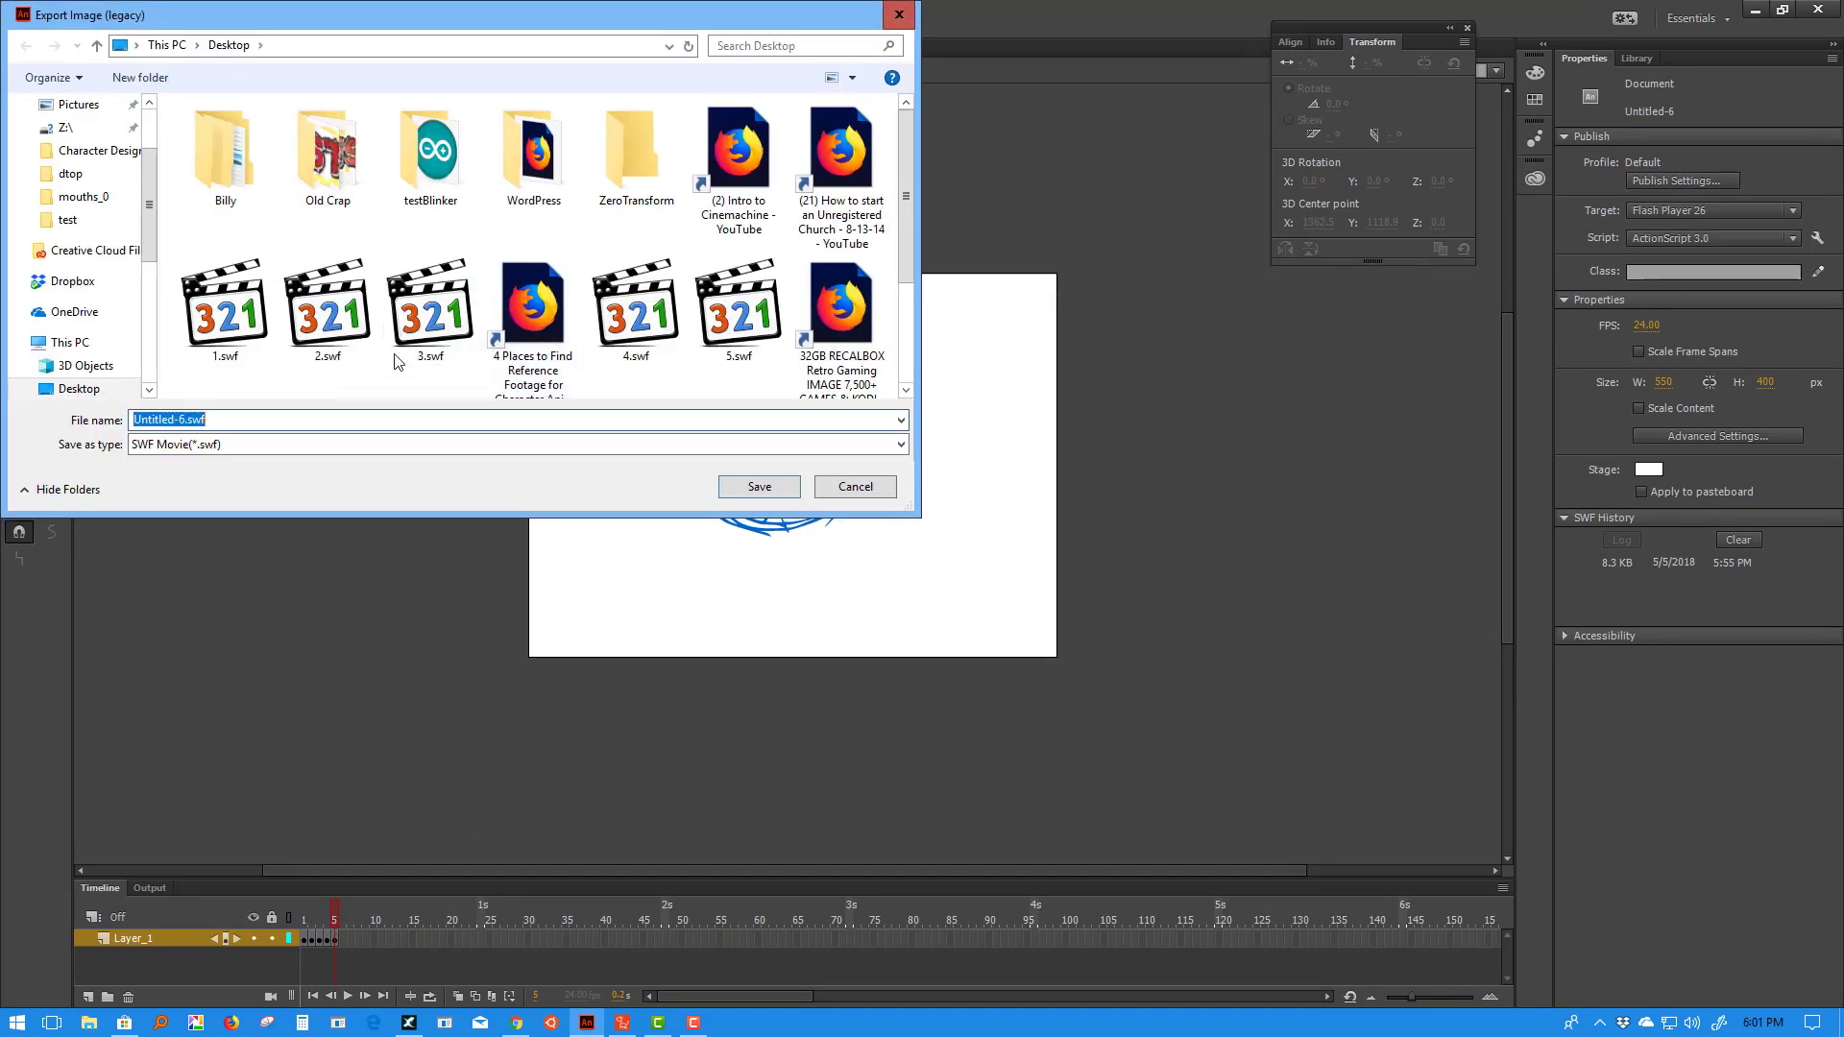
click(727, 323)
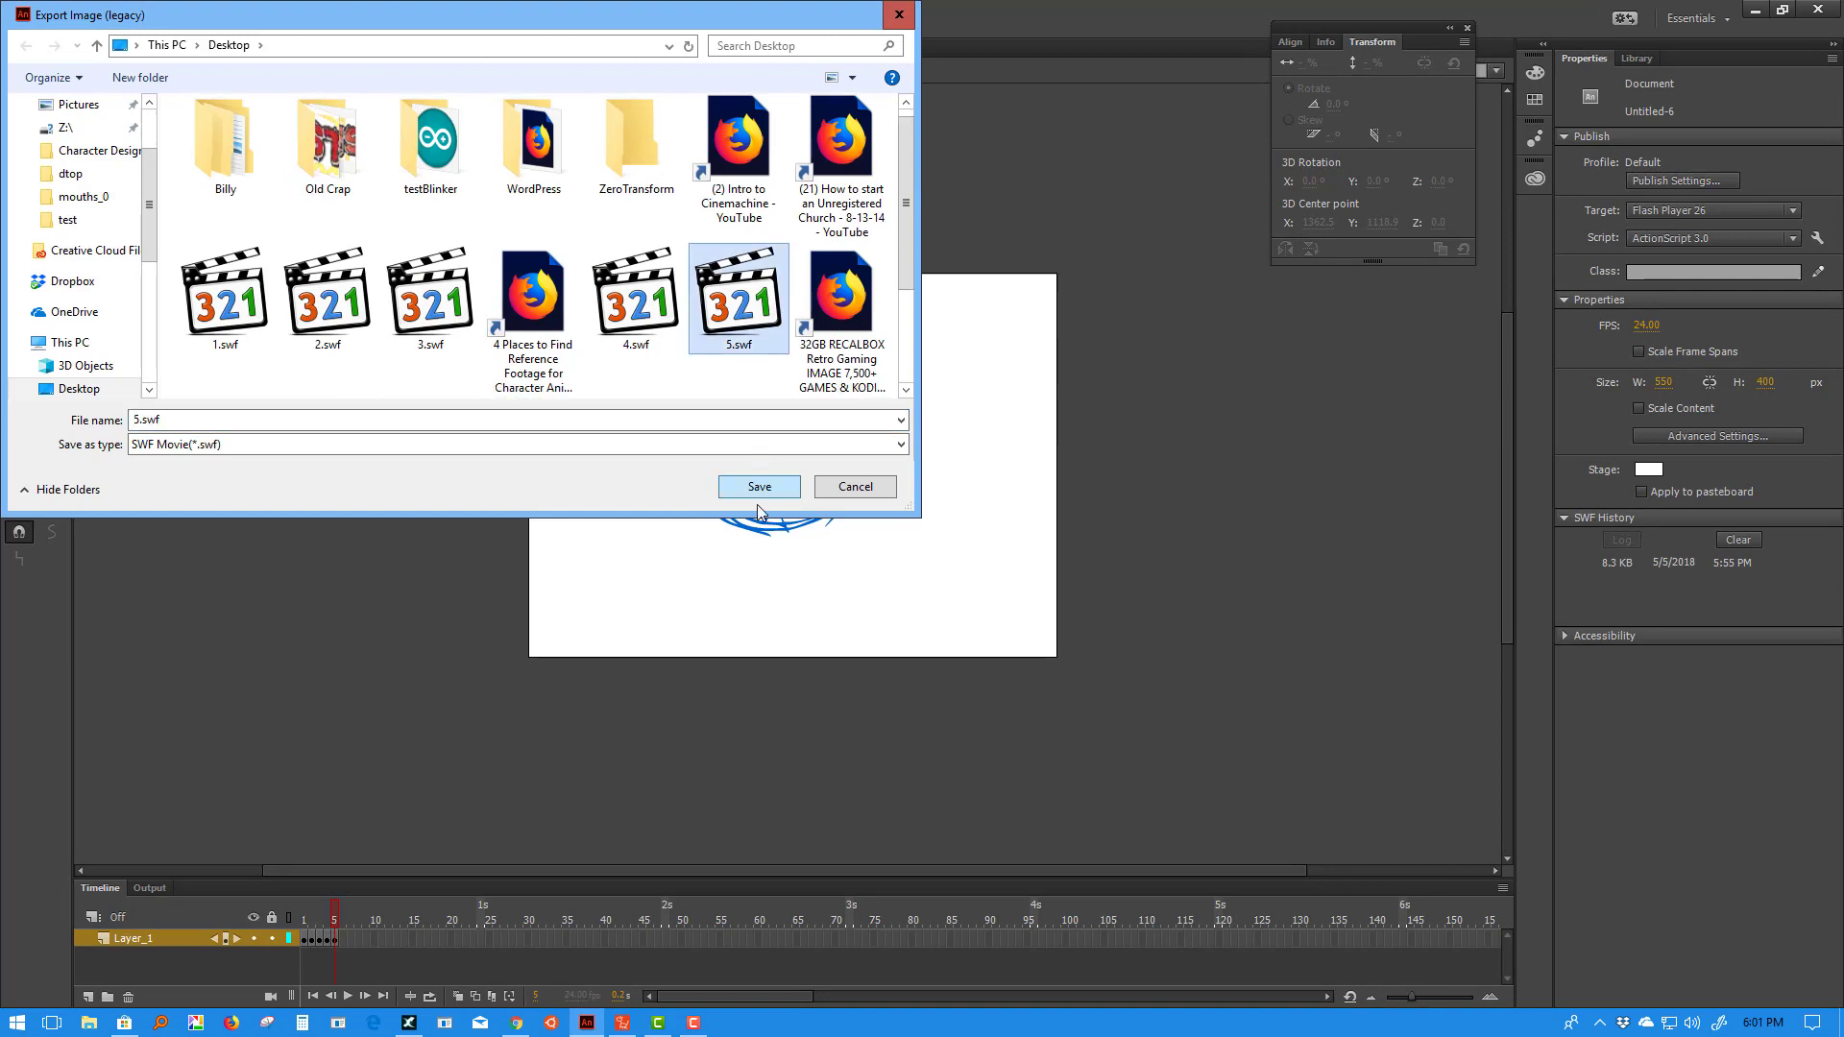
click(759, 486)
click(478, 293)
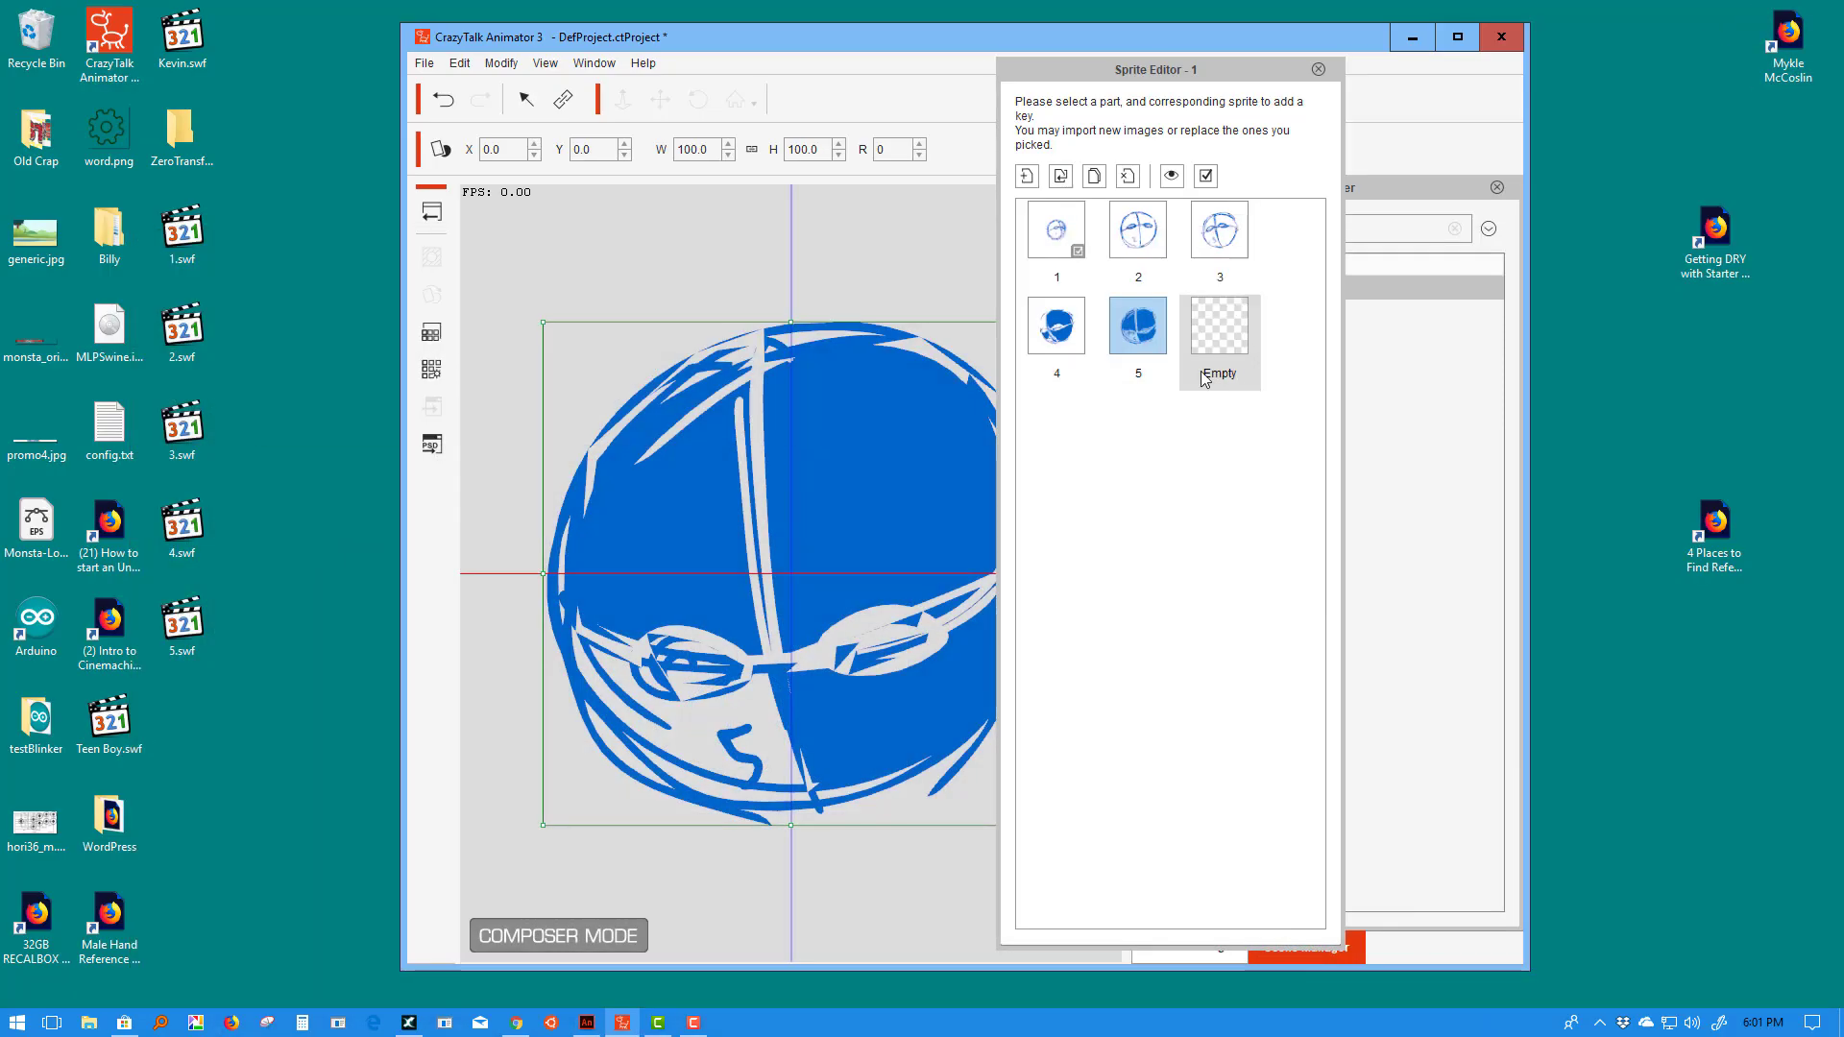
- Replace the prop's sprites 4 and 5 with freshly imported 4.swf and 5.swf
click(1131, 319)
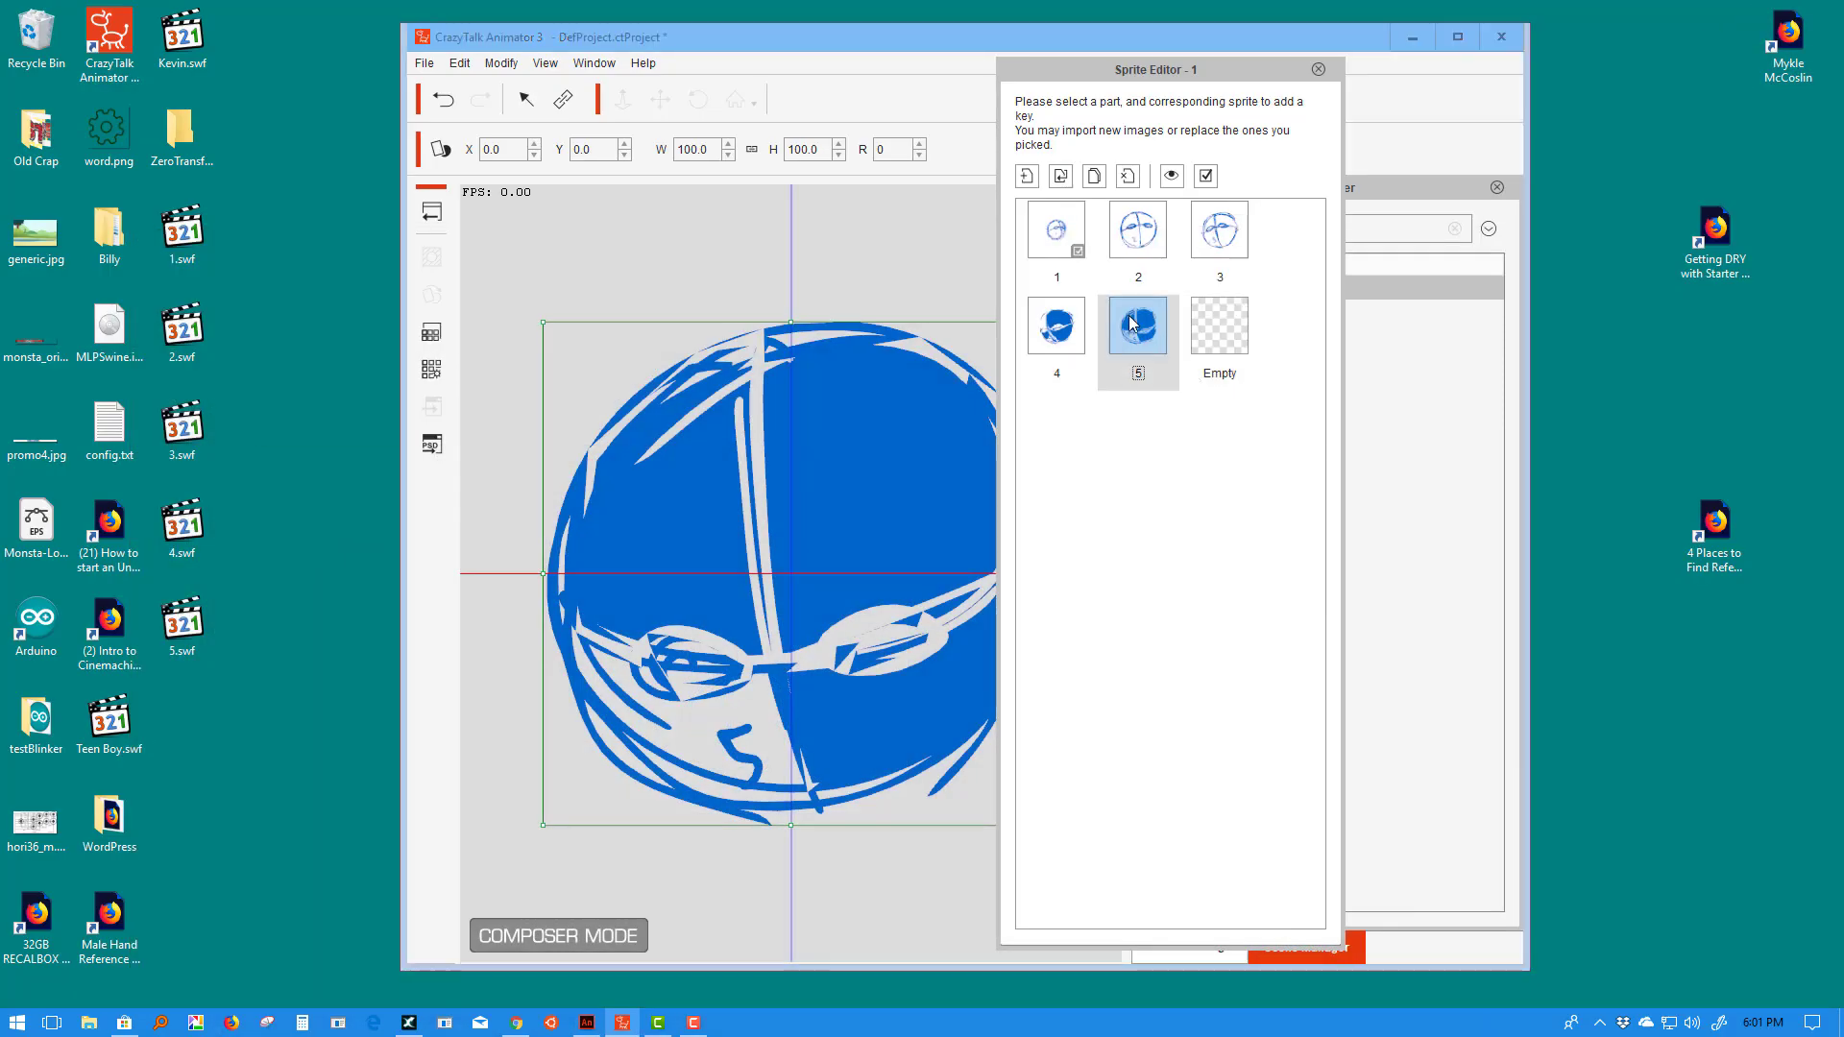
click(1128, 176)
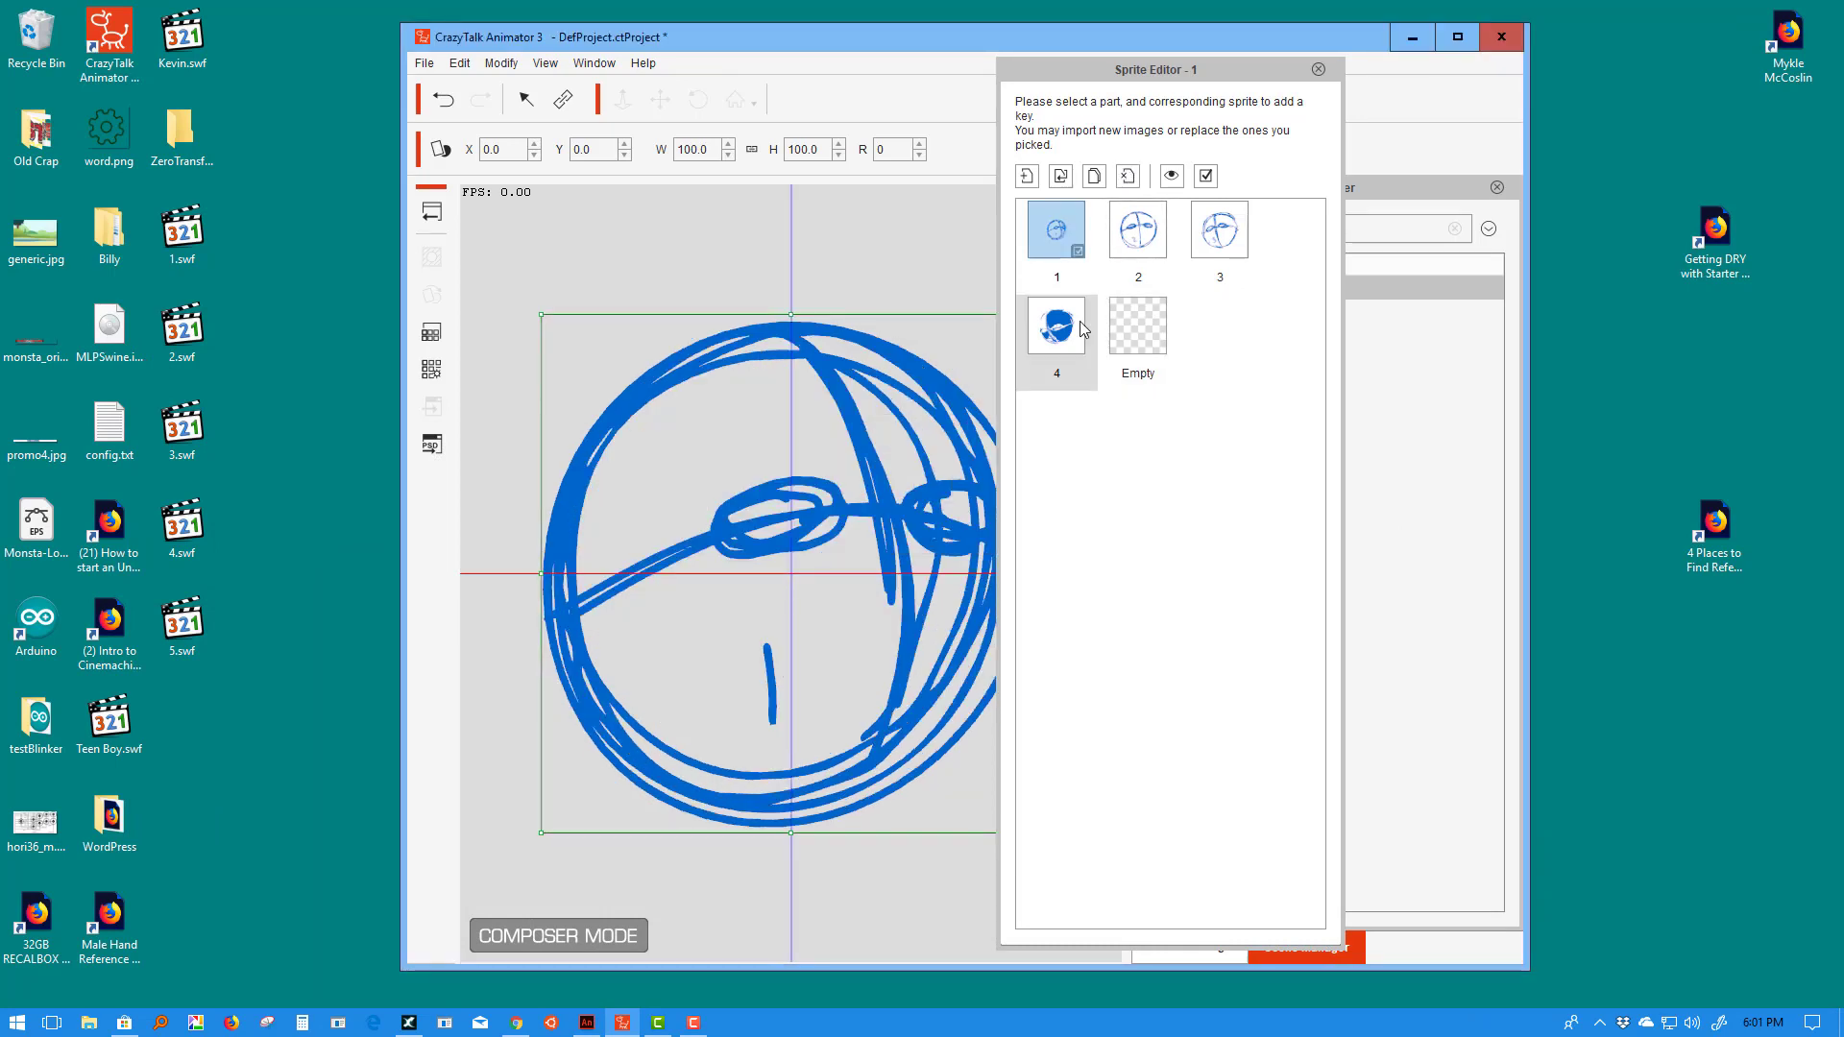
click(1057, 324)
click(1127, 177)
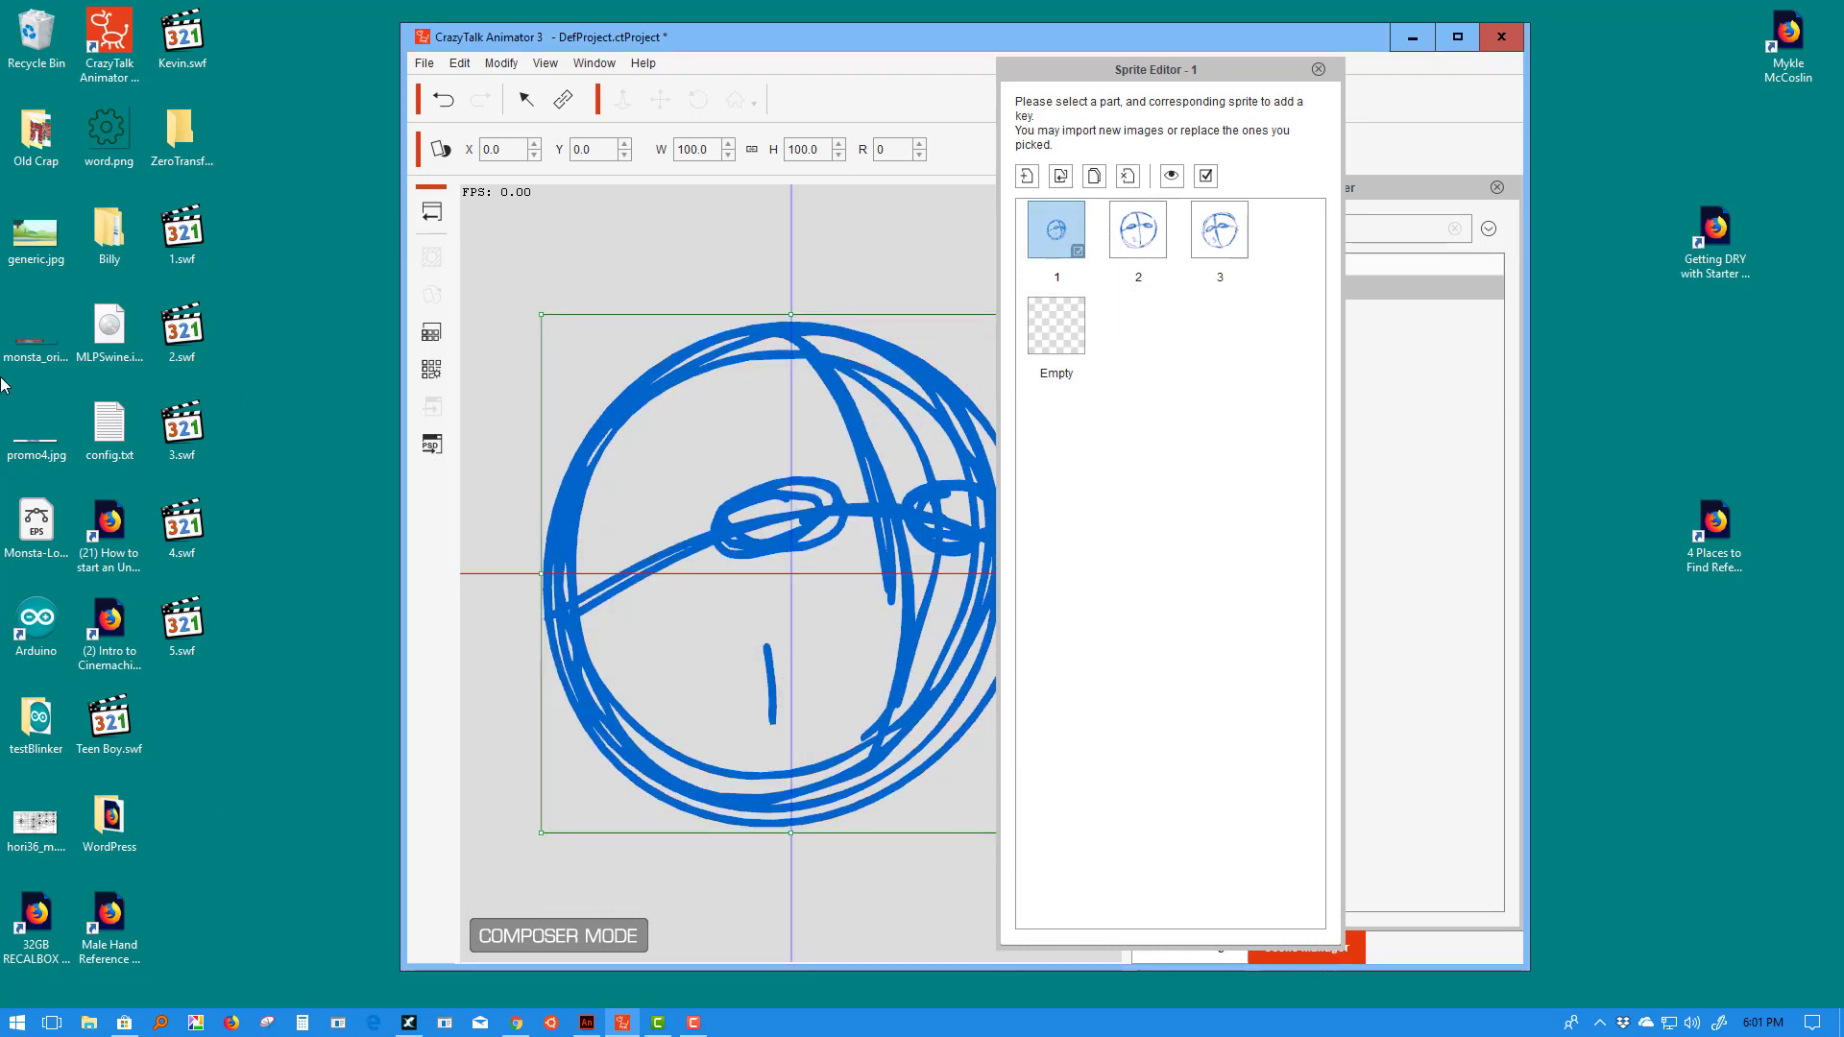
drag(183, 523, 1131, 526)
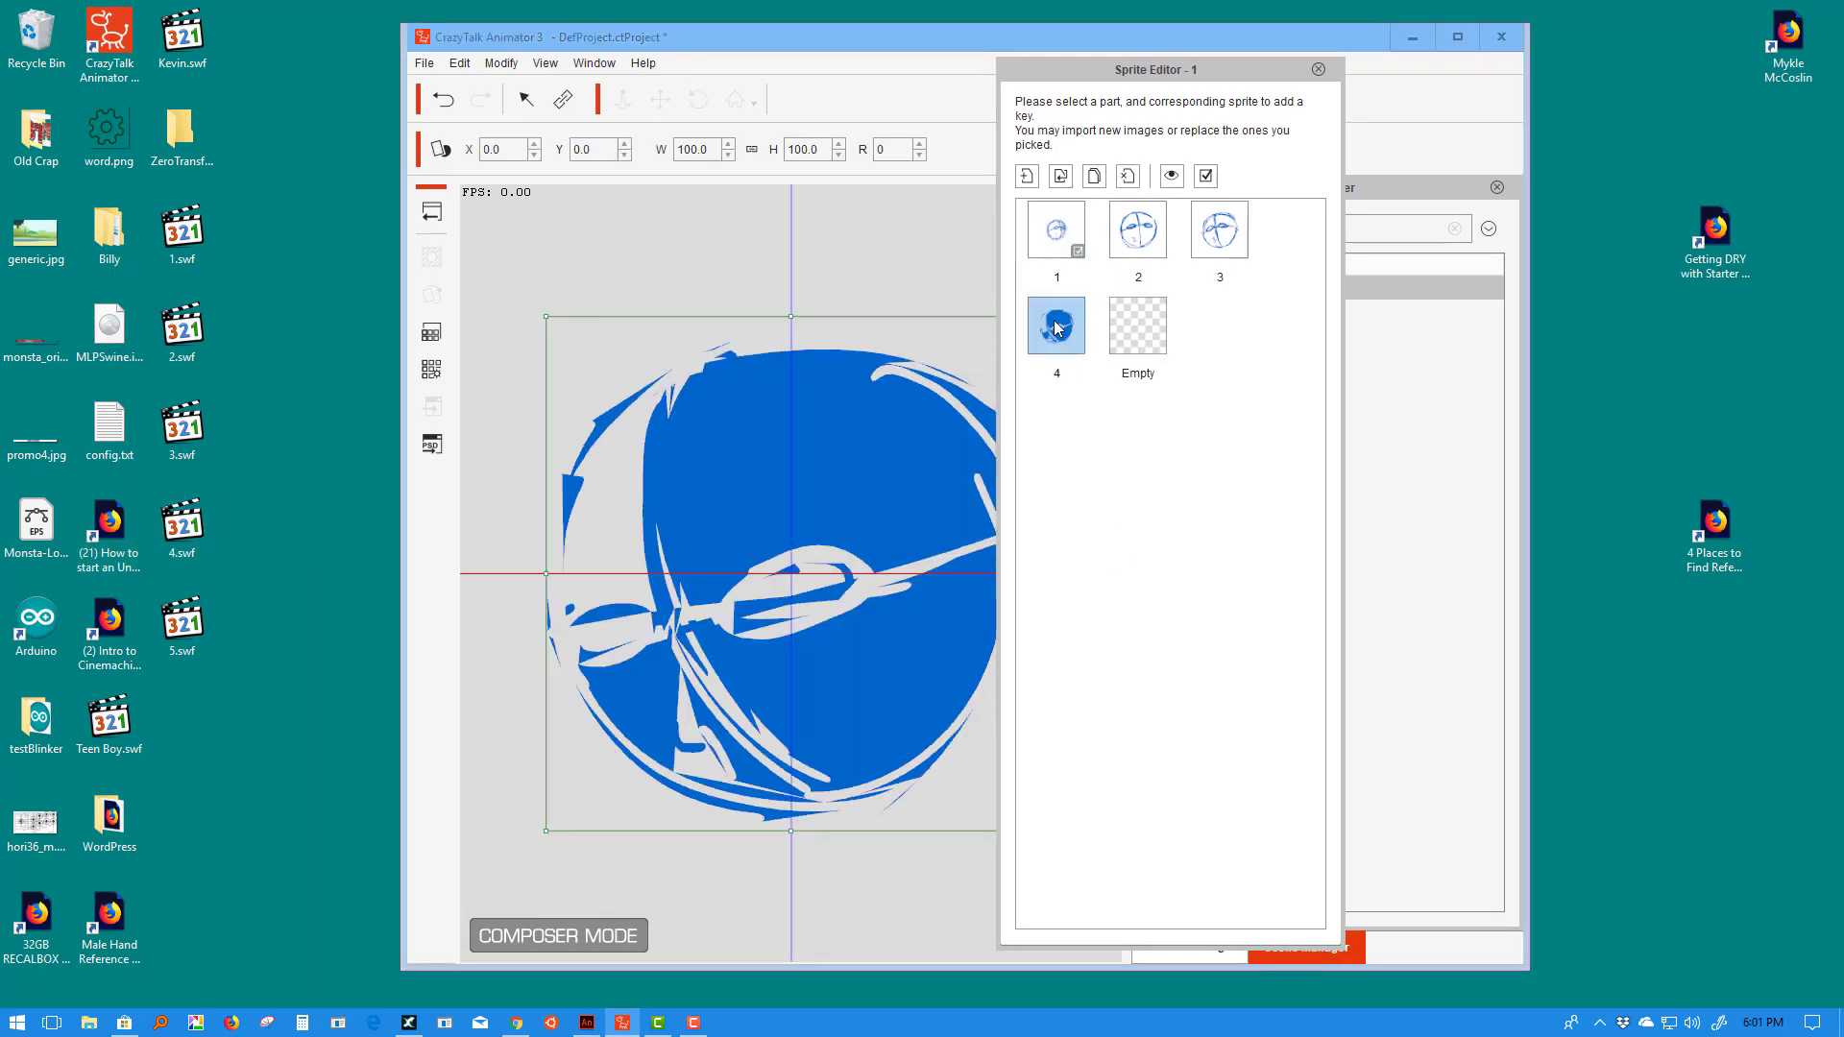
drag(182, 622, 1124, 497)
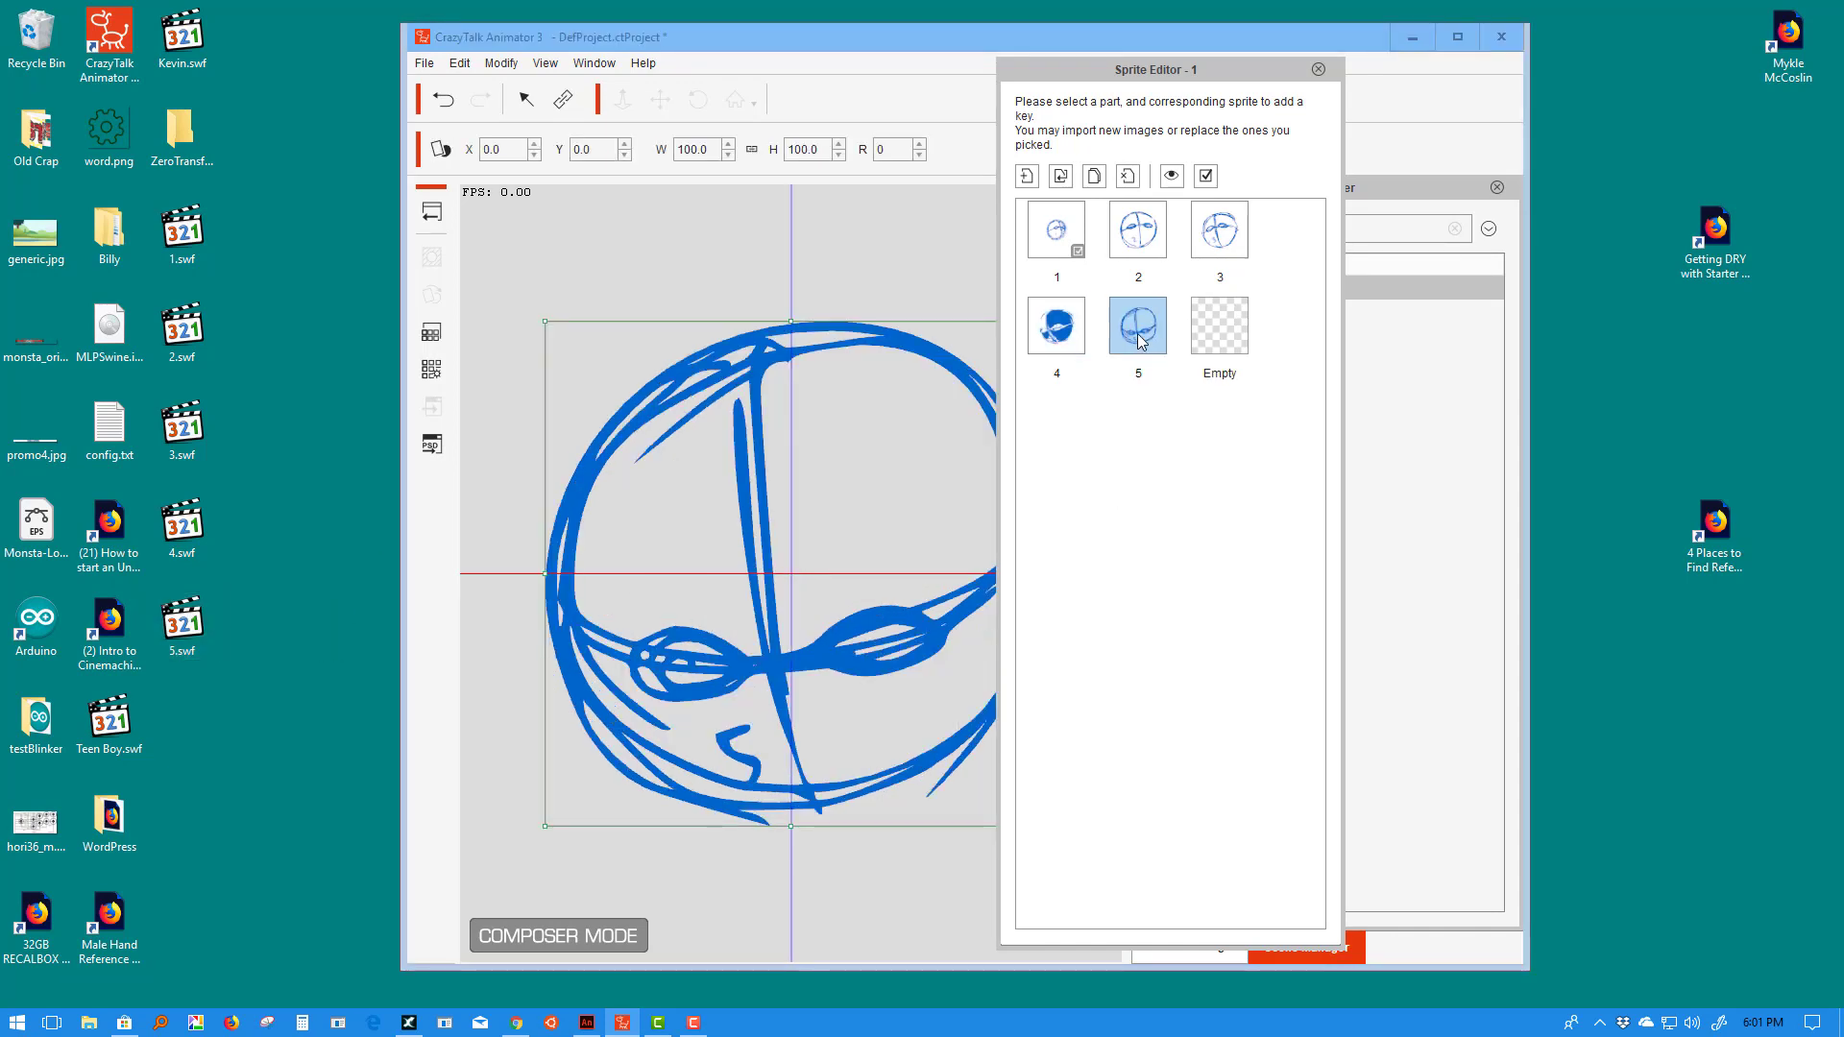
click(1144, 362)
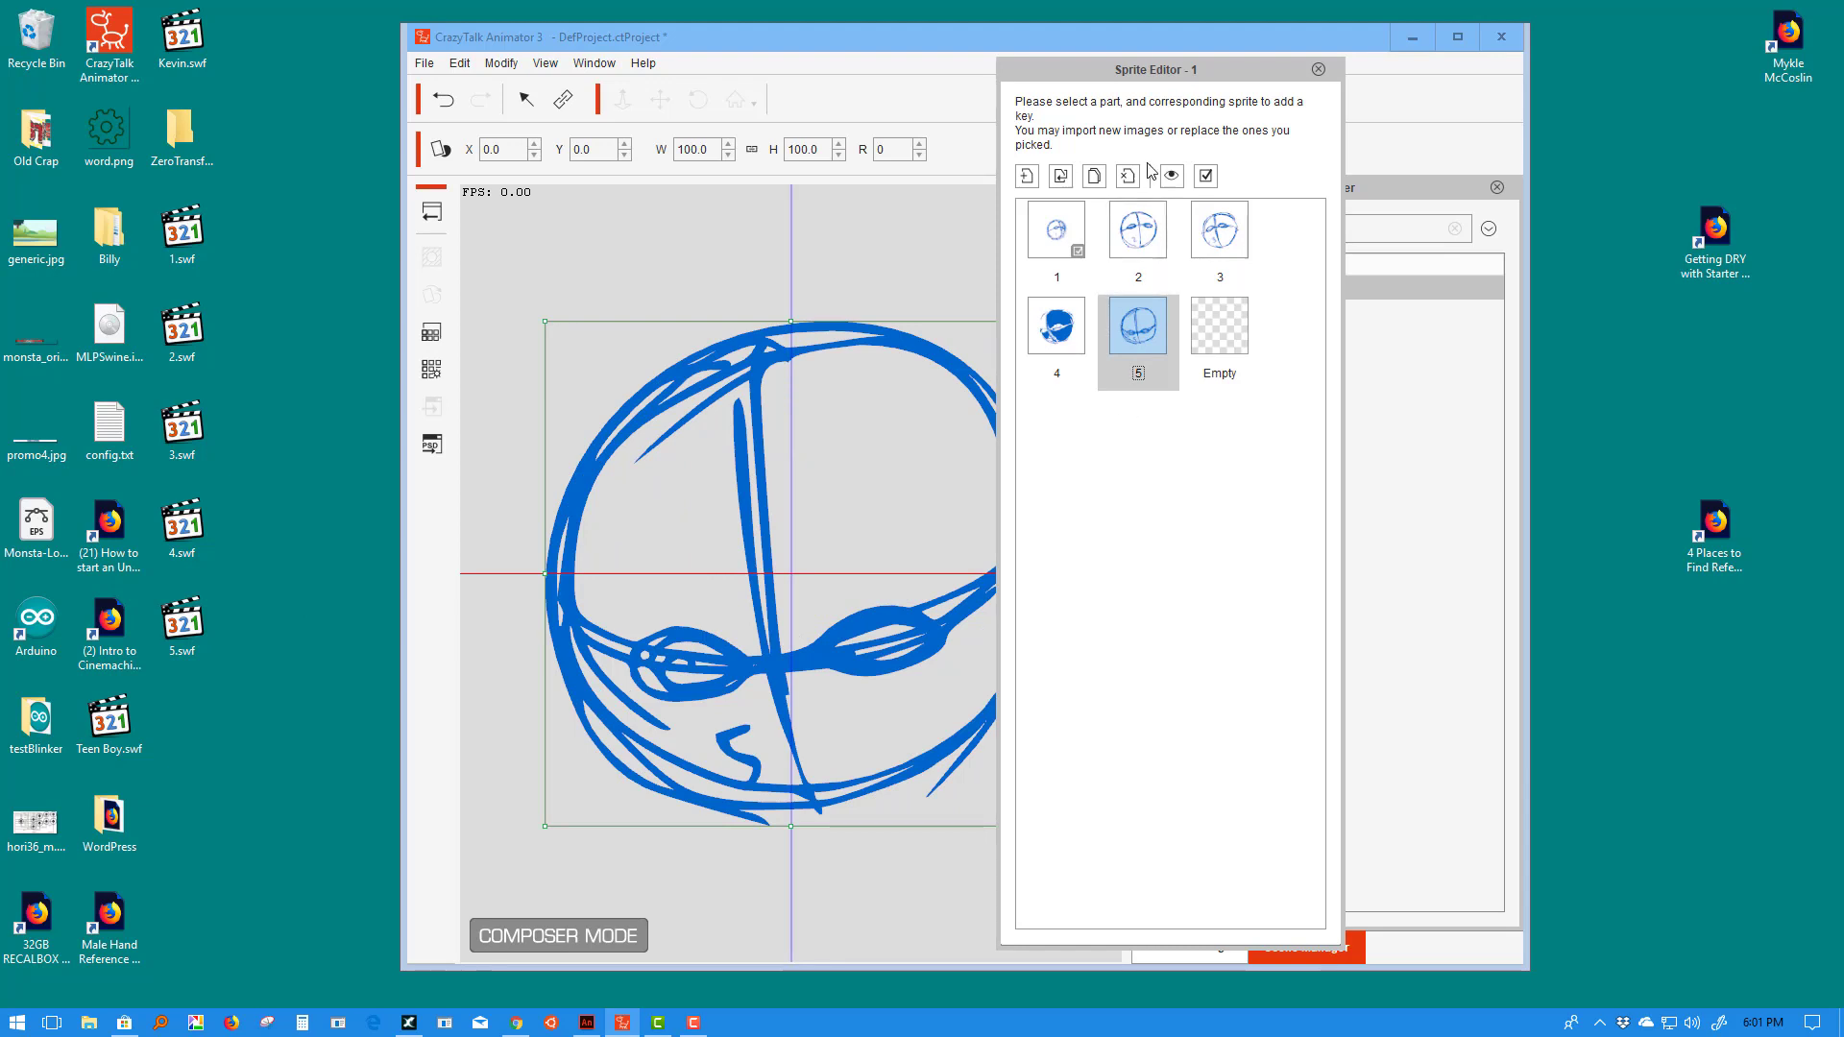
- Show sprite 1 on the prop and return to Stage Mode
drag(1133, 84, 1401, 82)
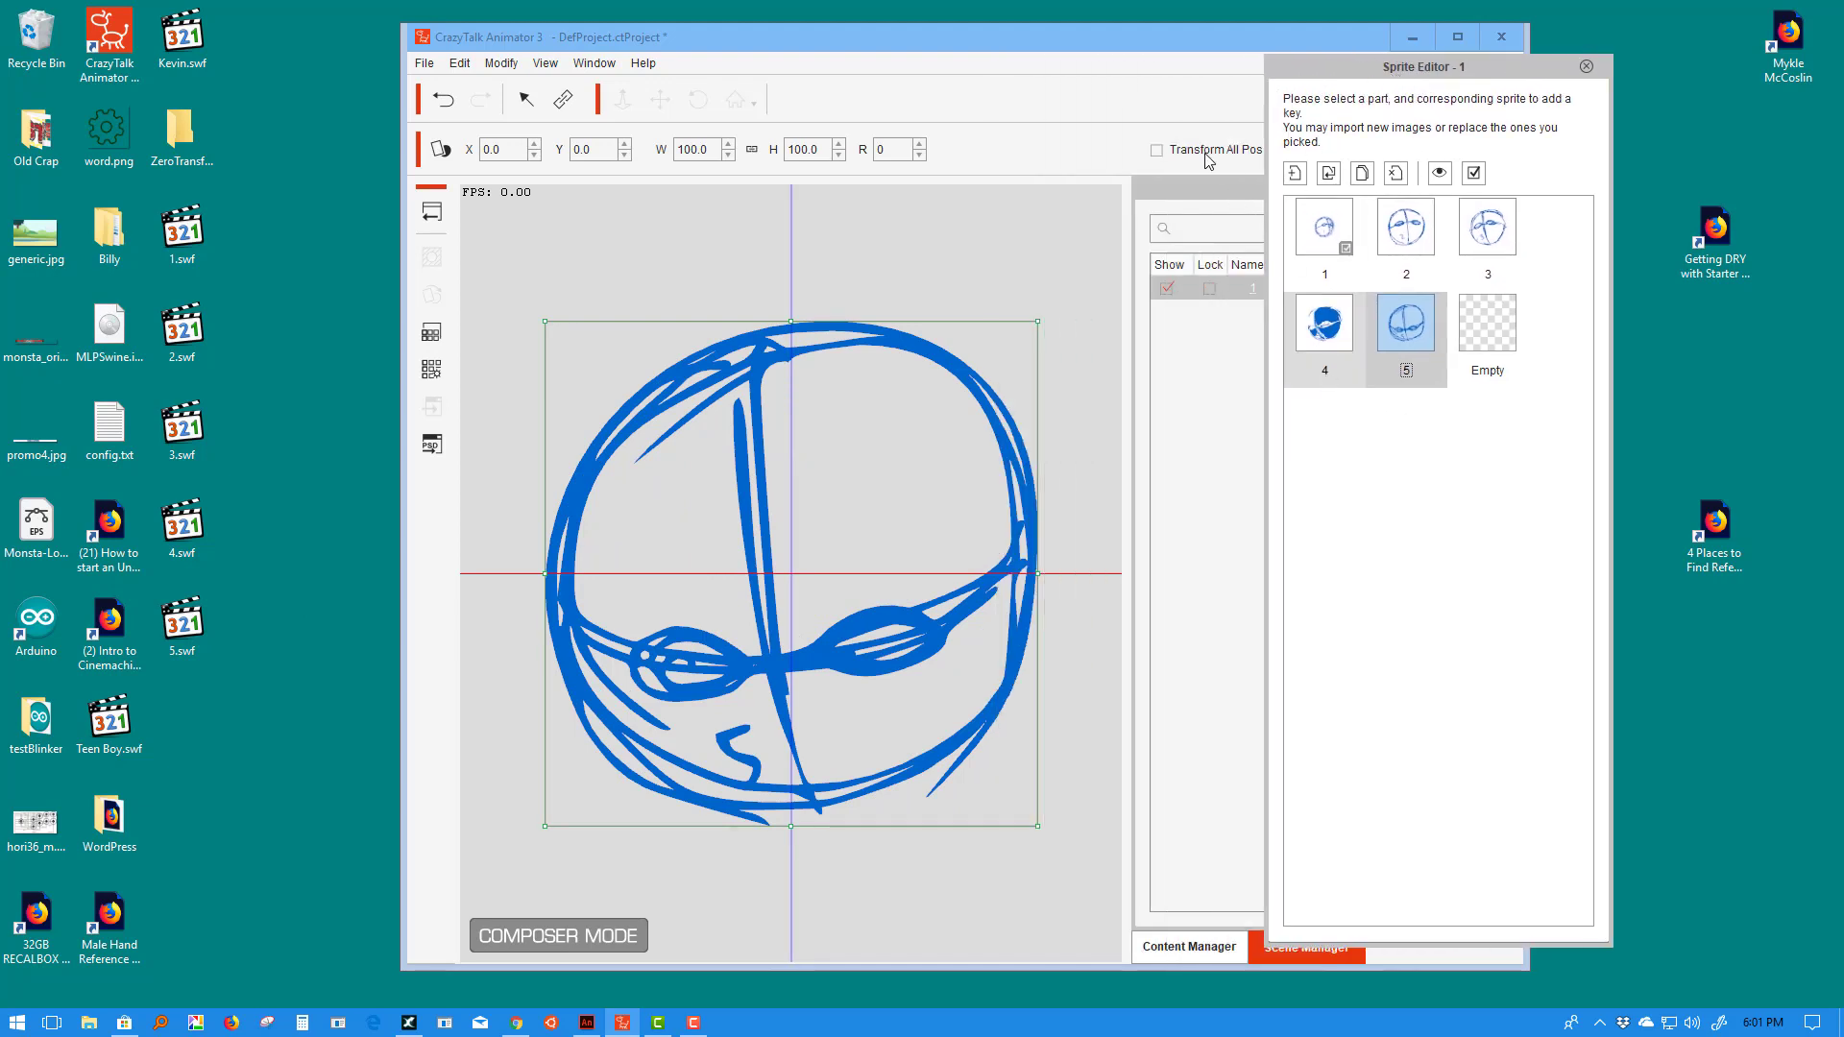
drag(1143, 48, 869, 59)
click(1325, 328)
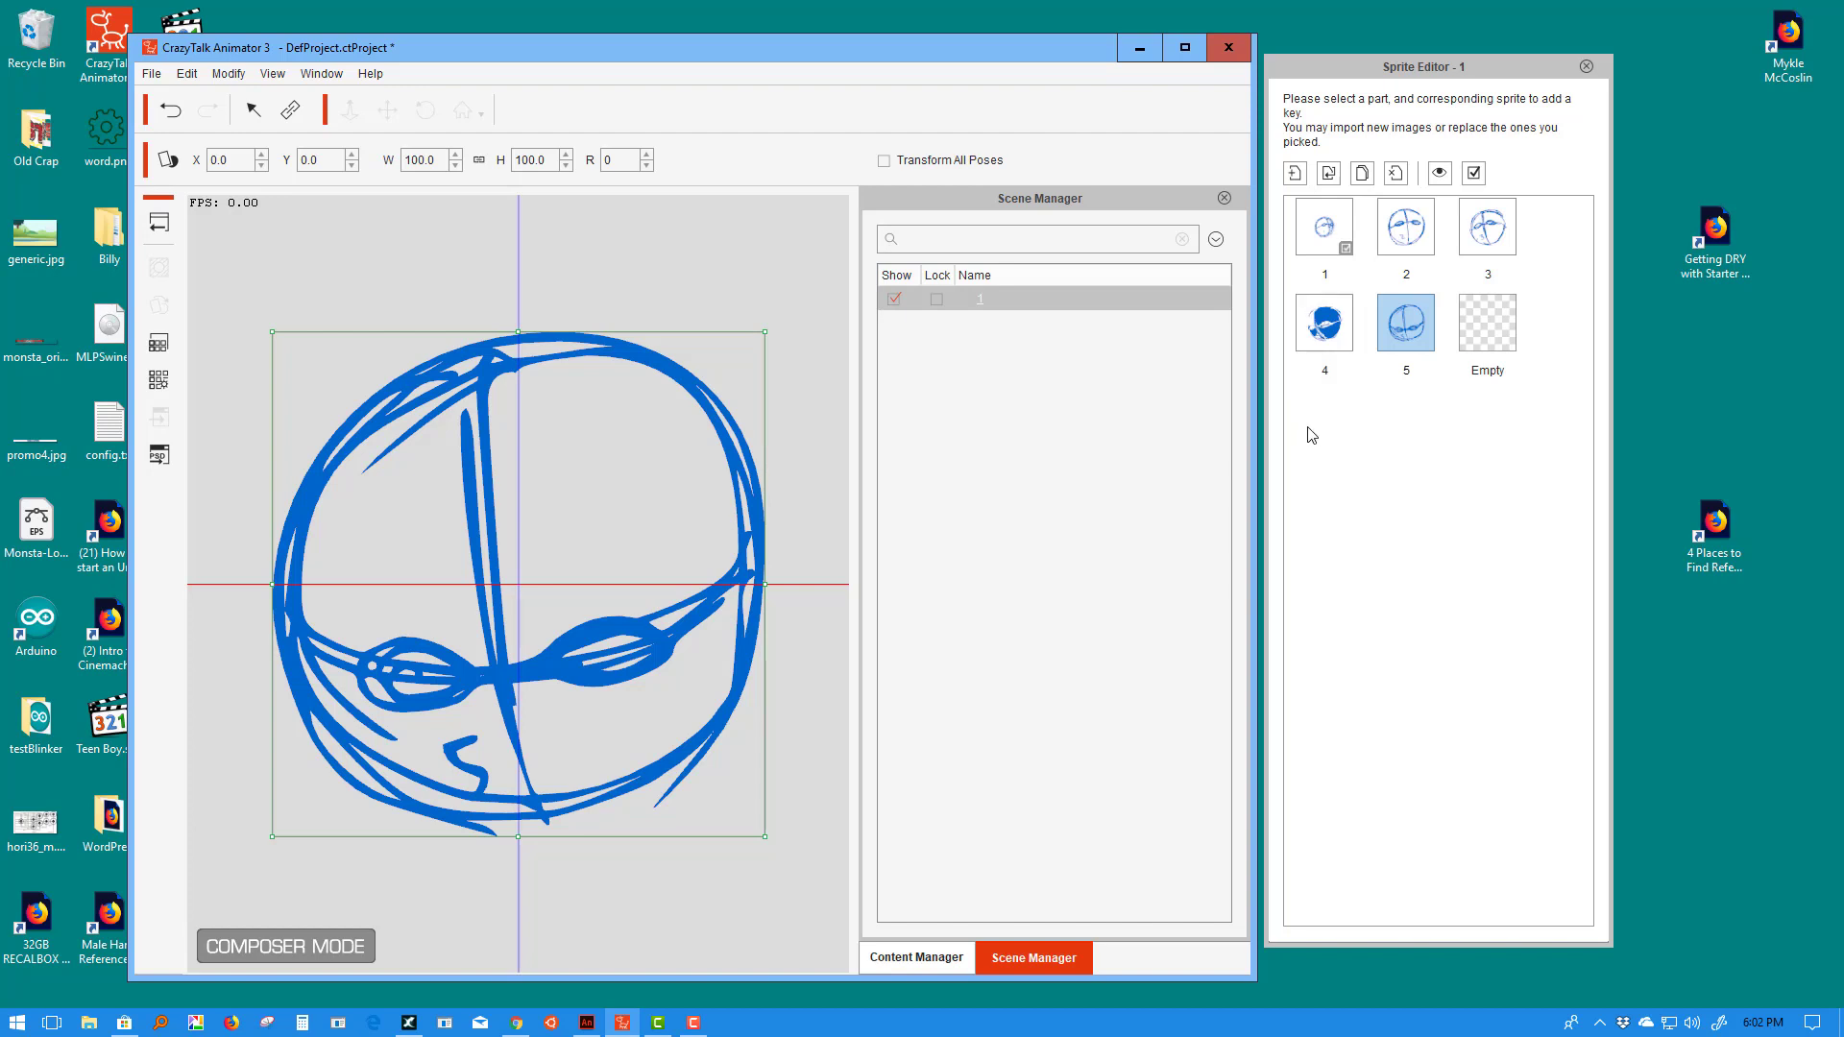
click(1437, 481)
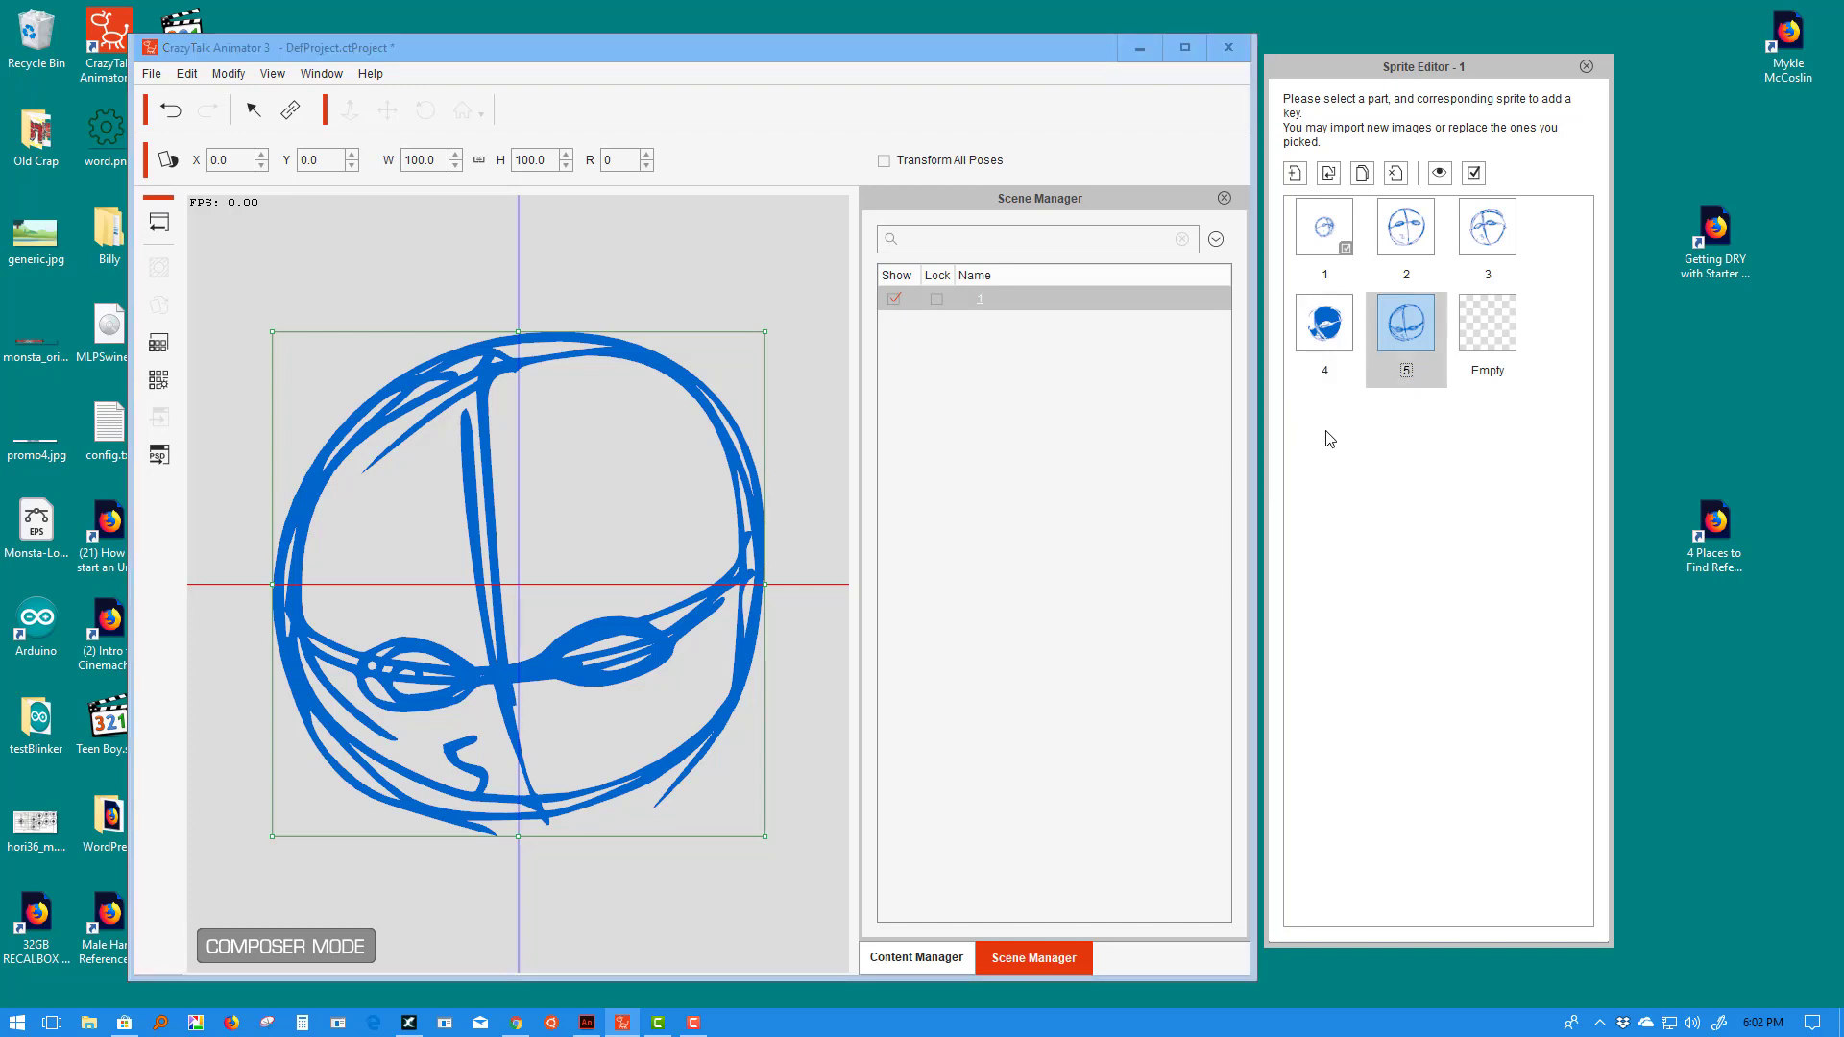
click(1332, 240)
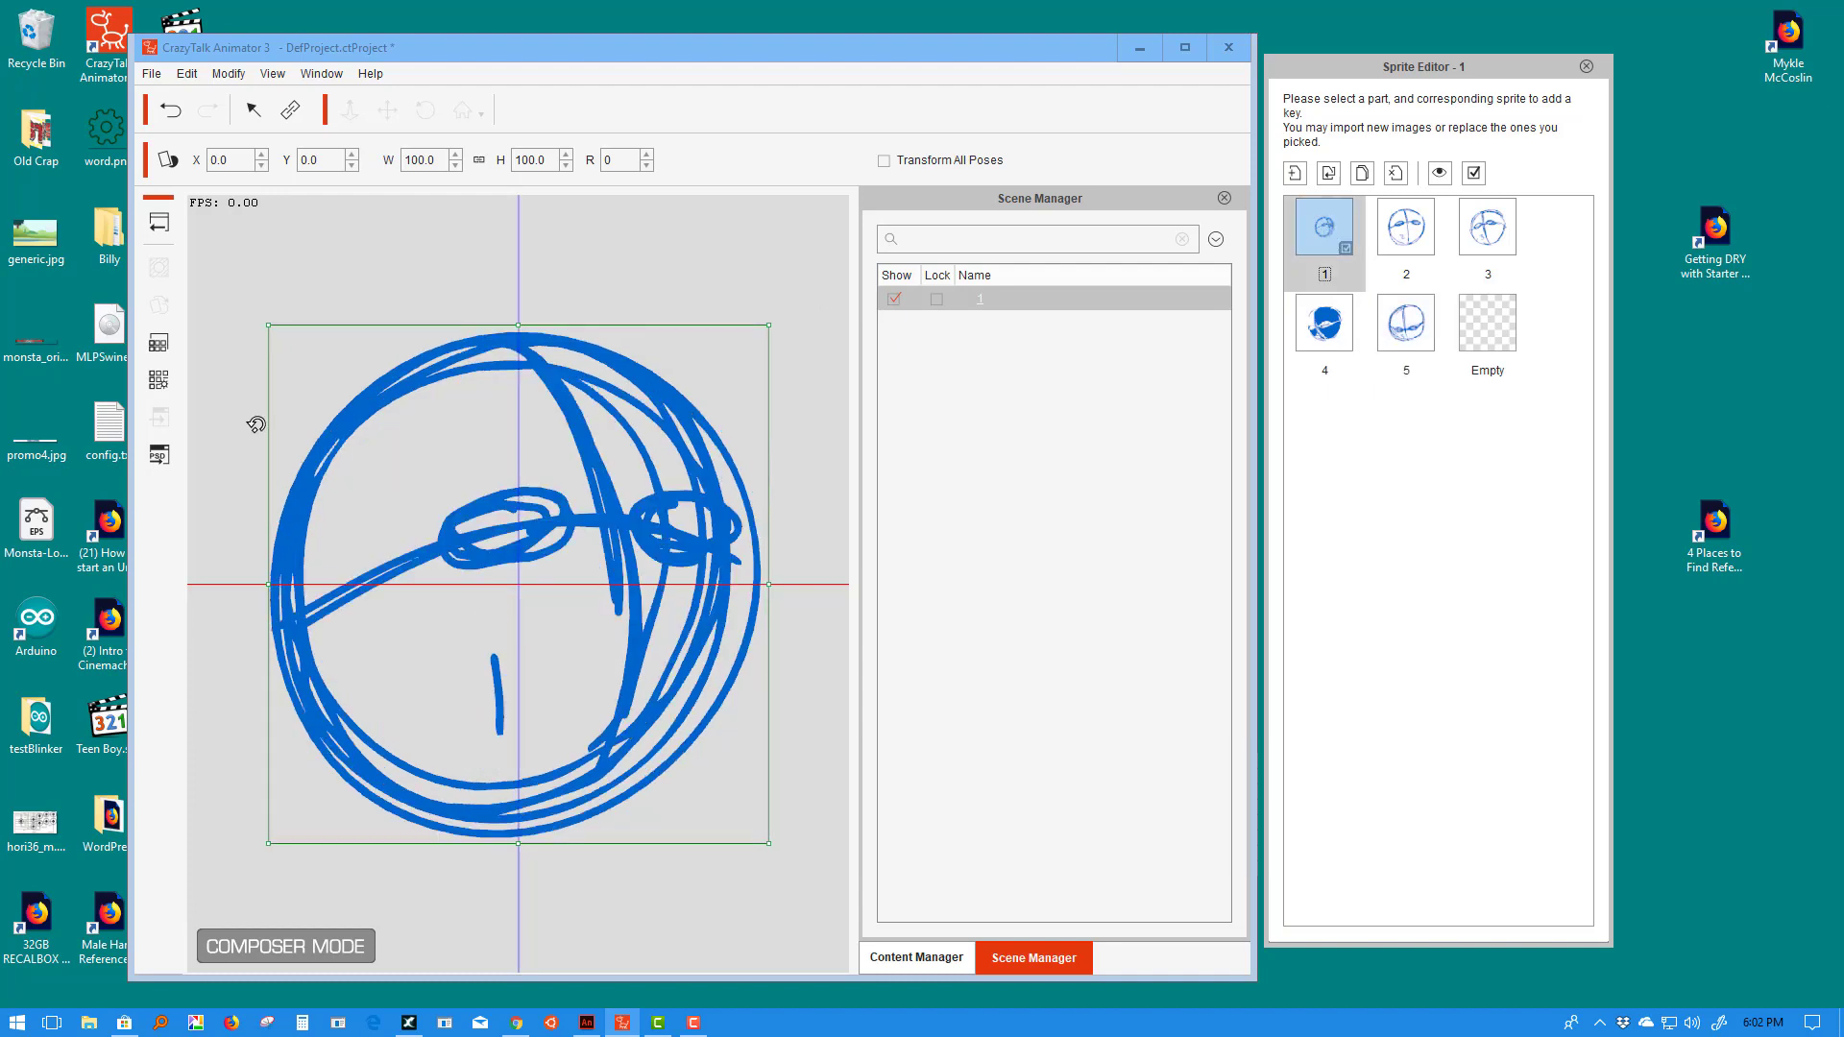
click(163, 223)
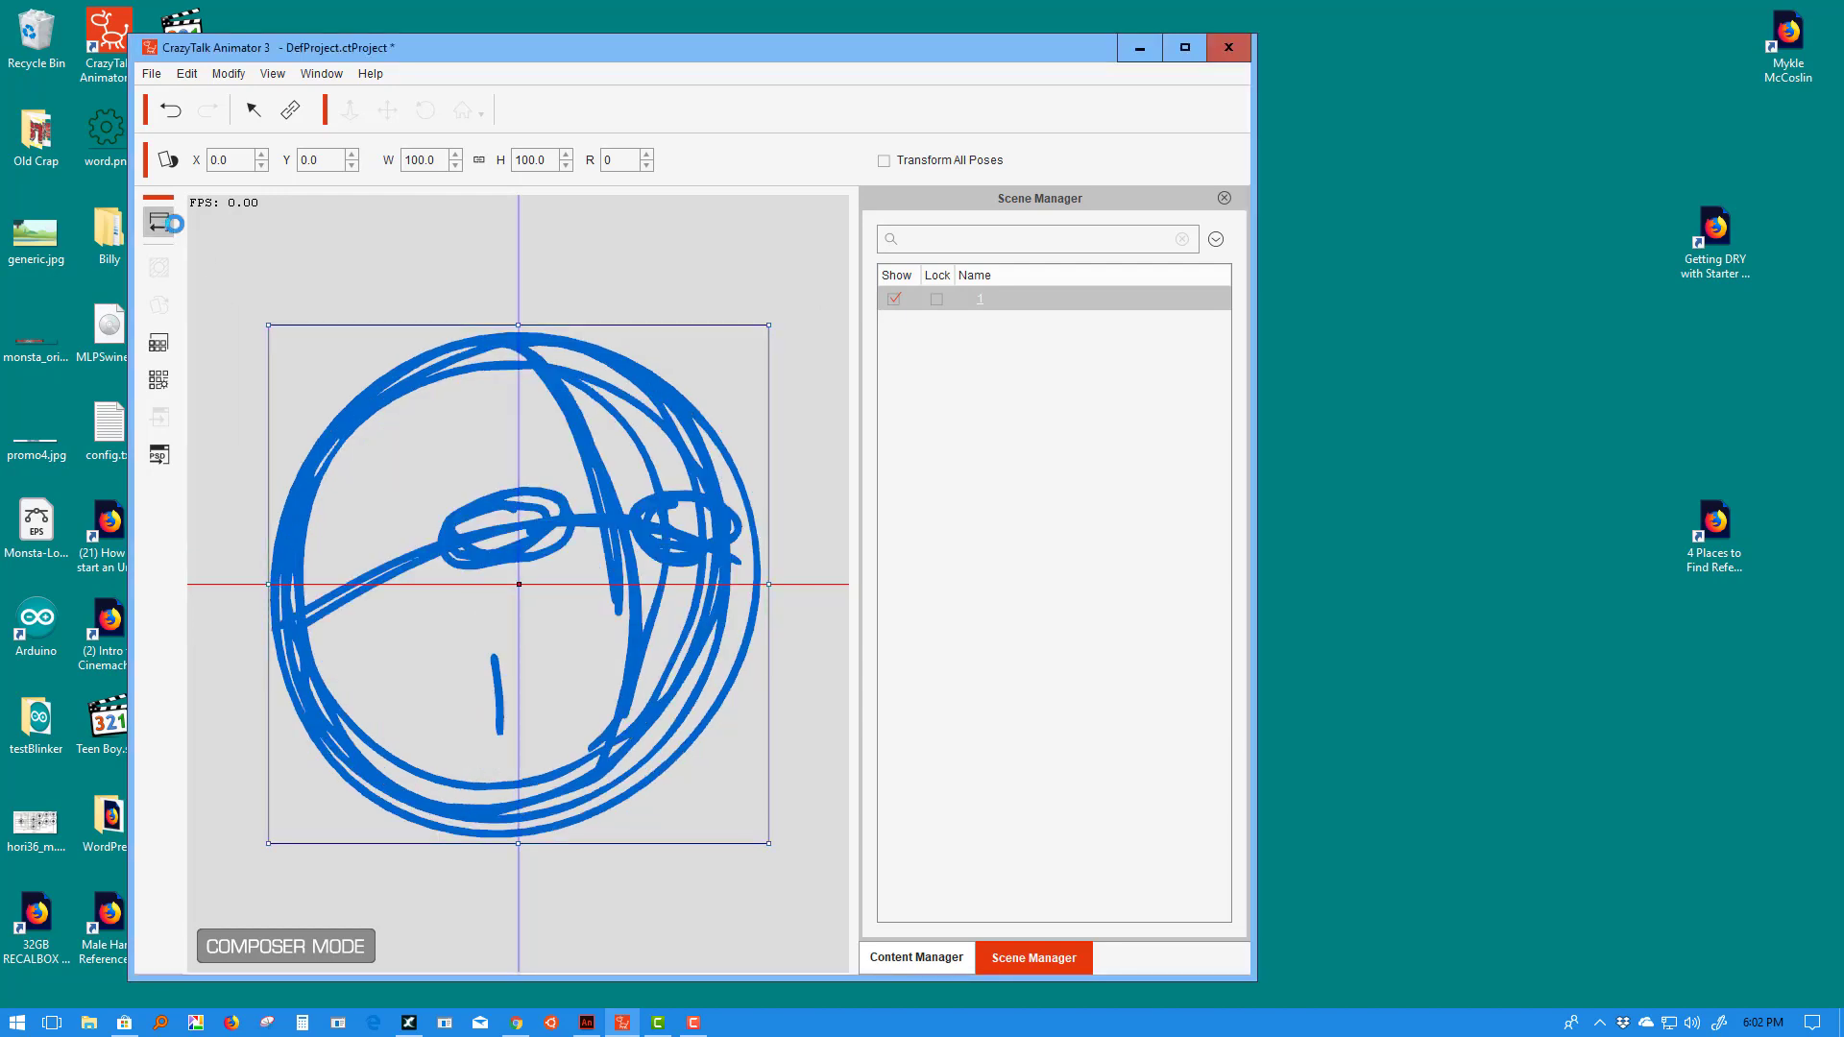
- Select the head prop and preview its sprites 1 through 5 in the Sprite Editor
click(583, 520)
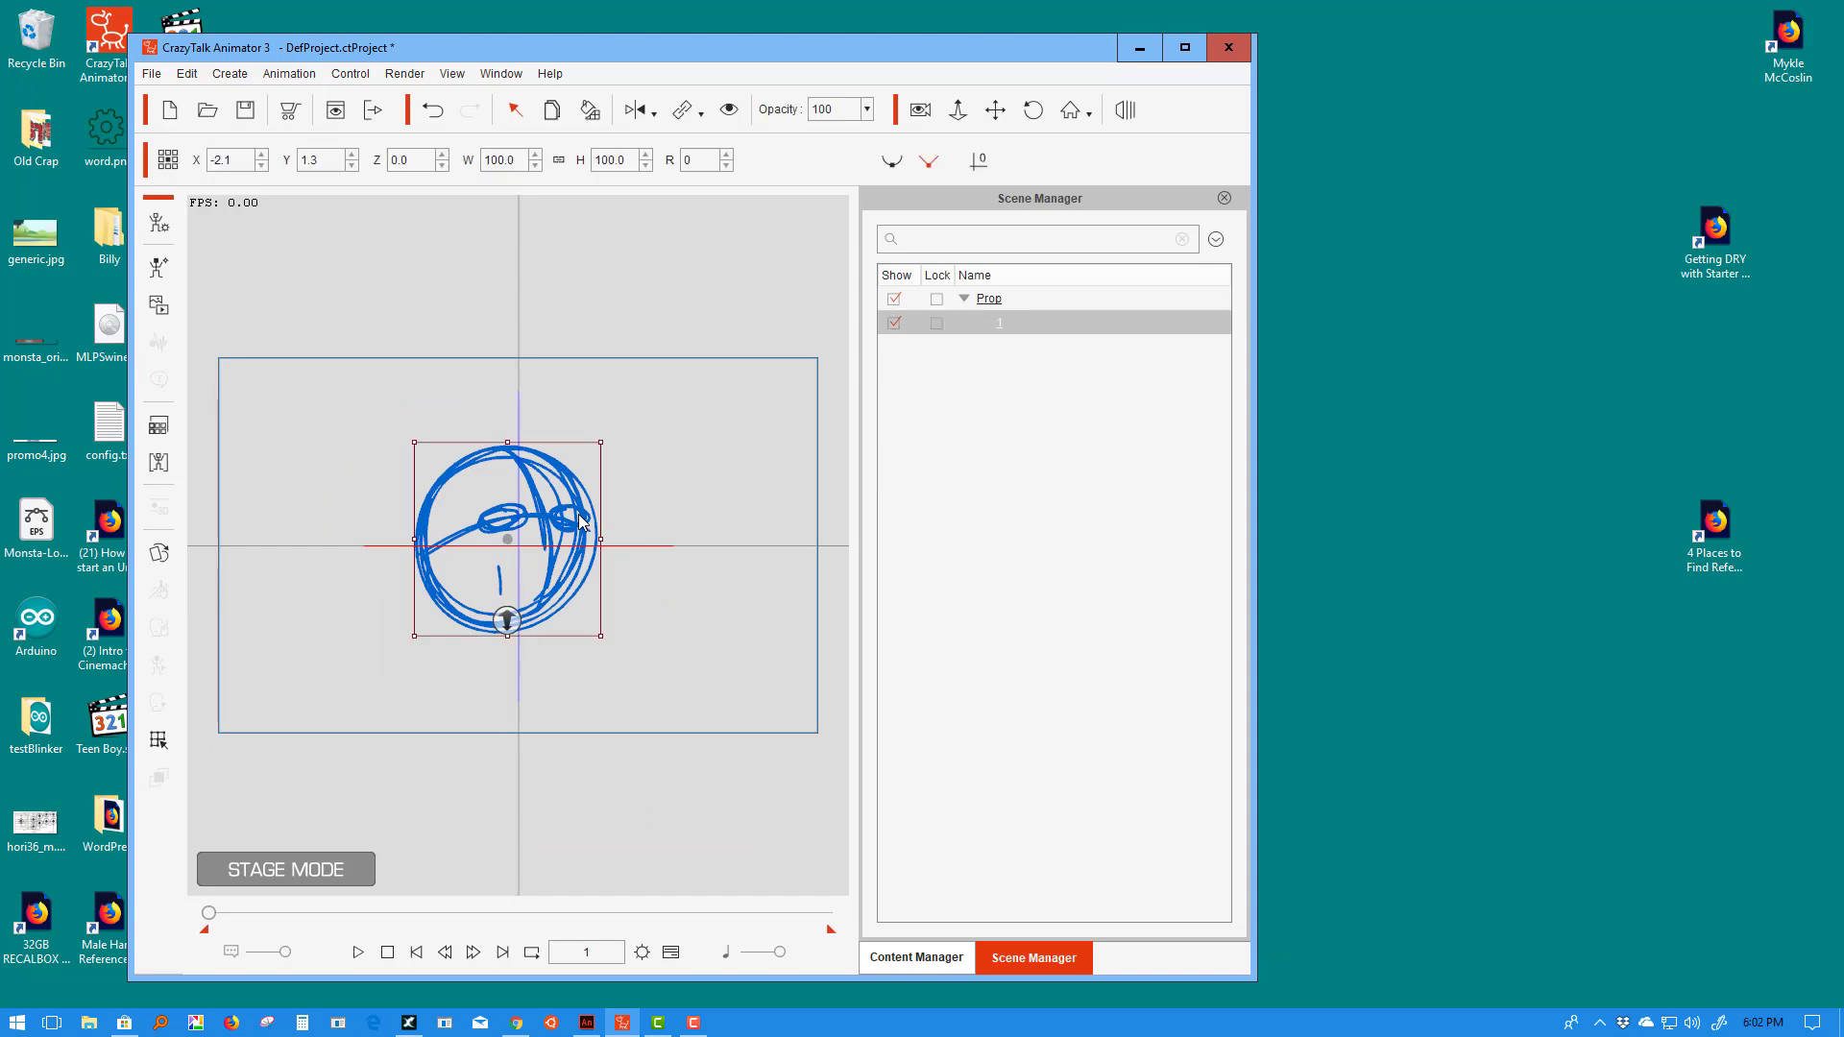
click(159, 554)
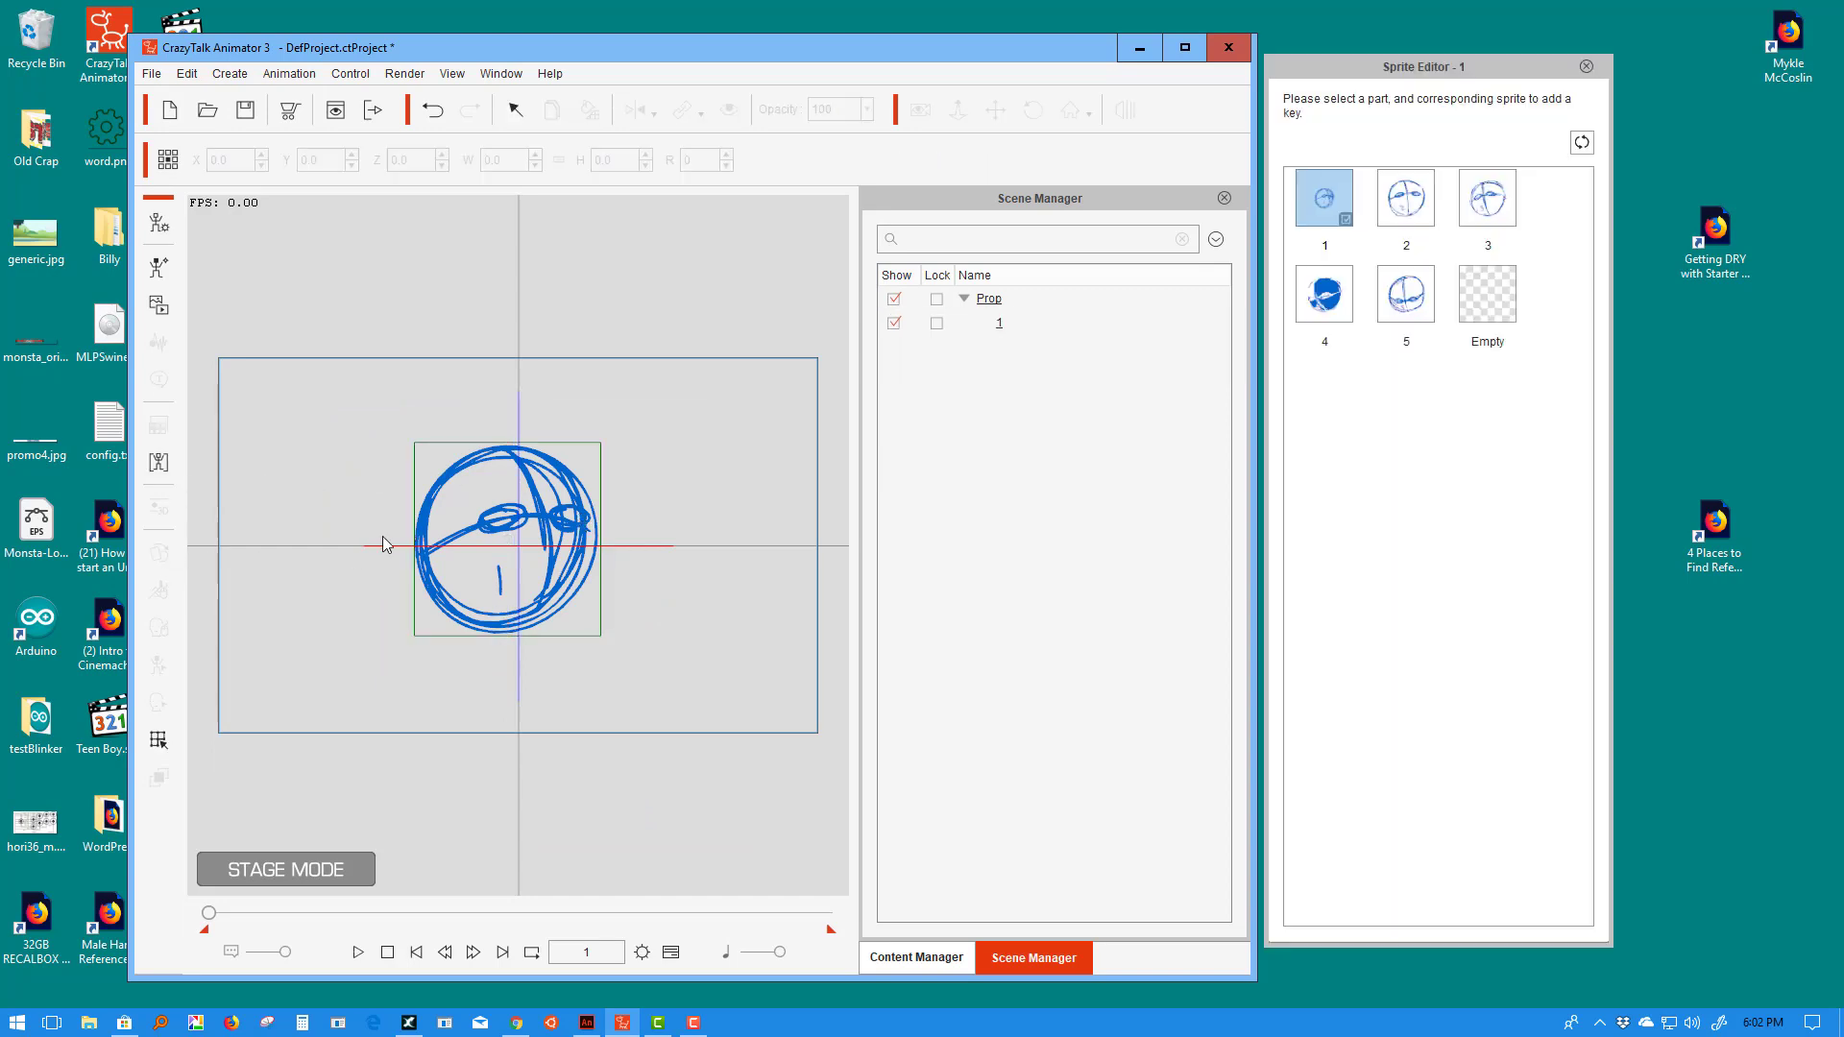
click(1409, 205)
click(1504, 202)
click(1345, 296)
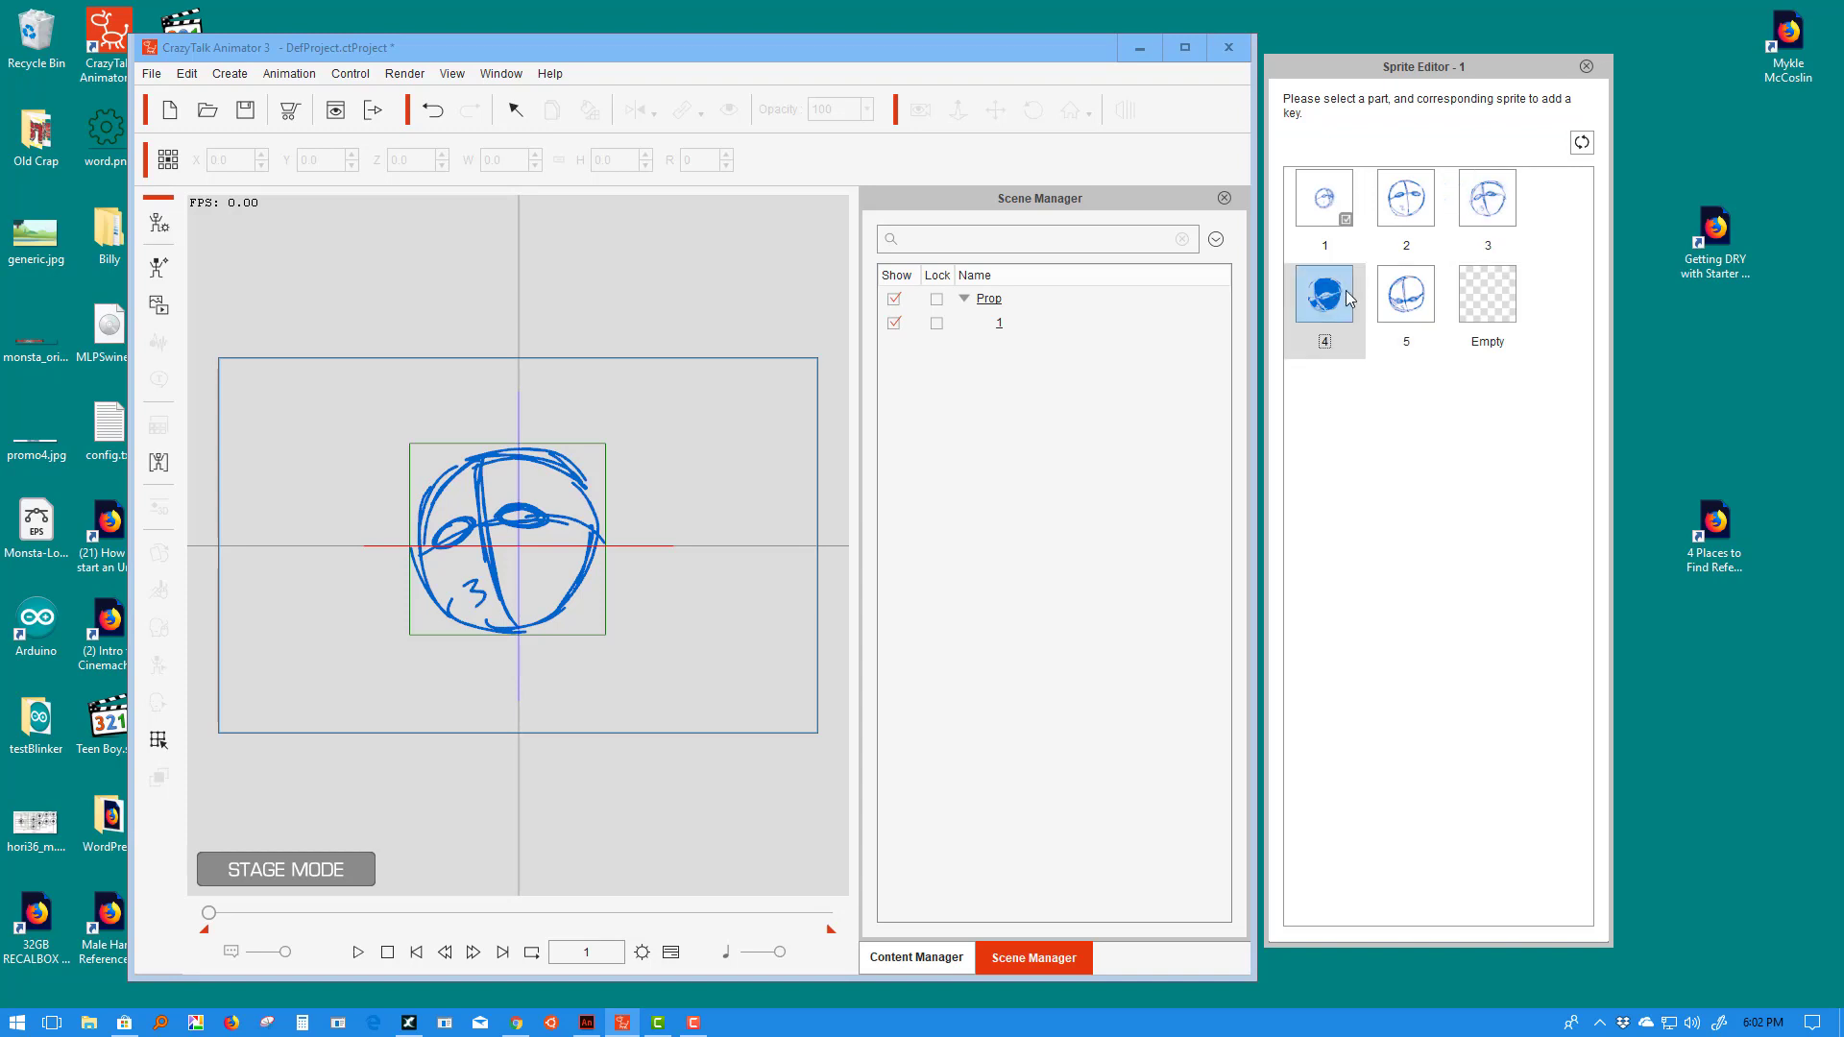
click(1408, 294)
click(1335, 207)
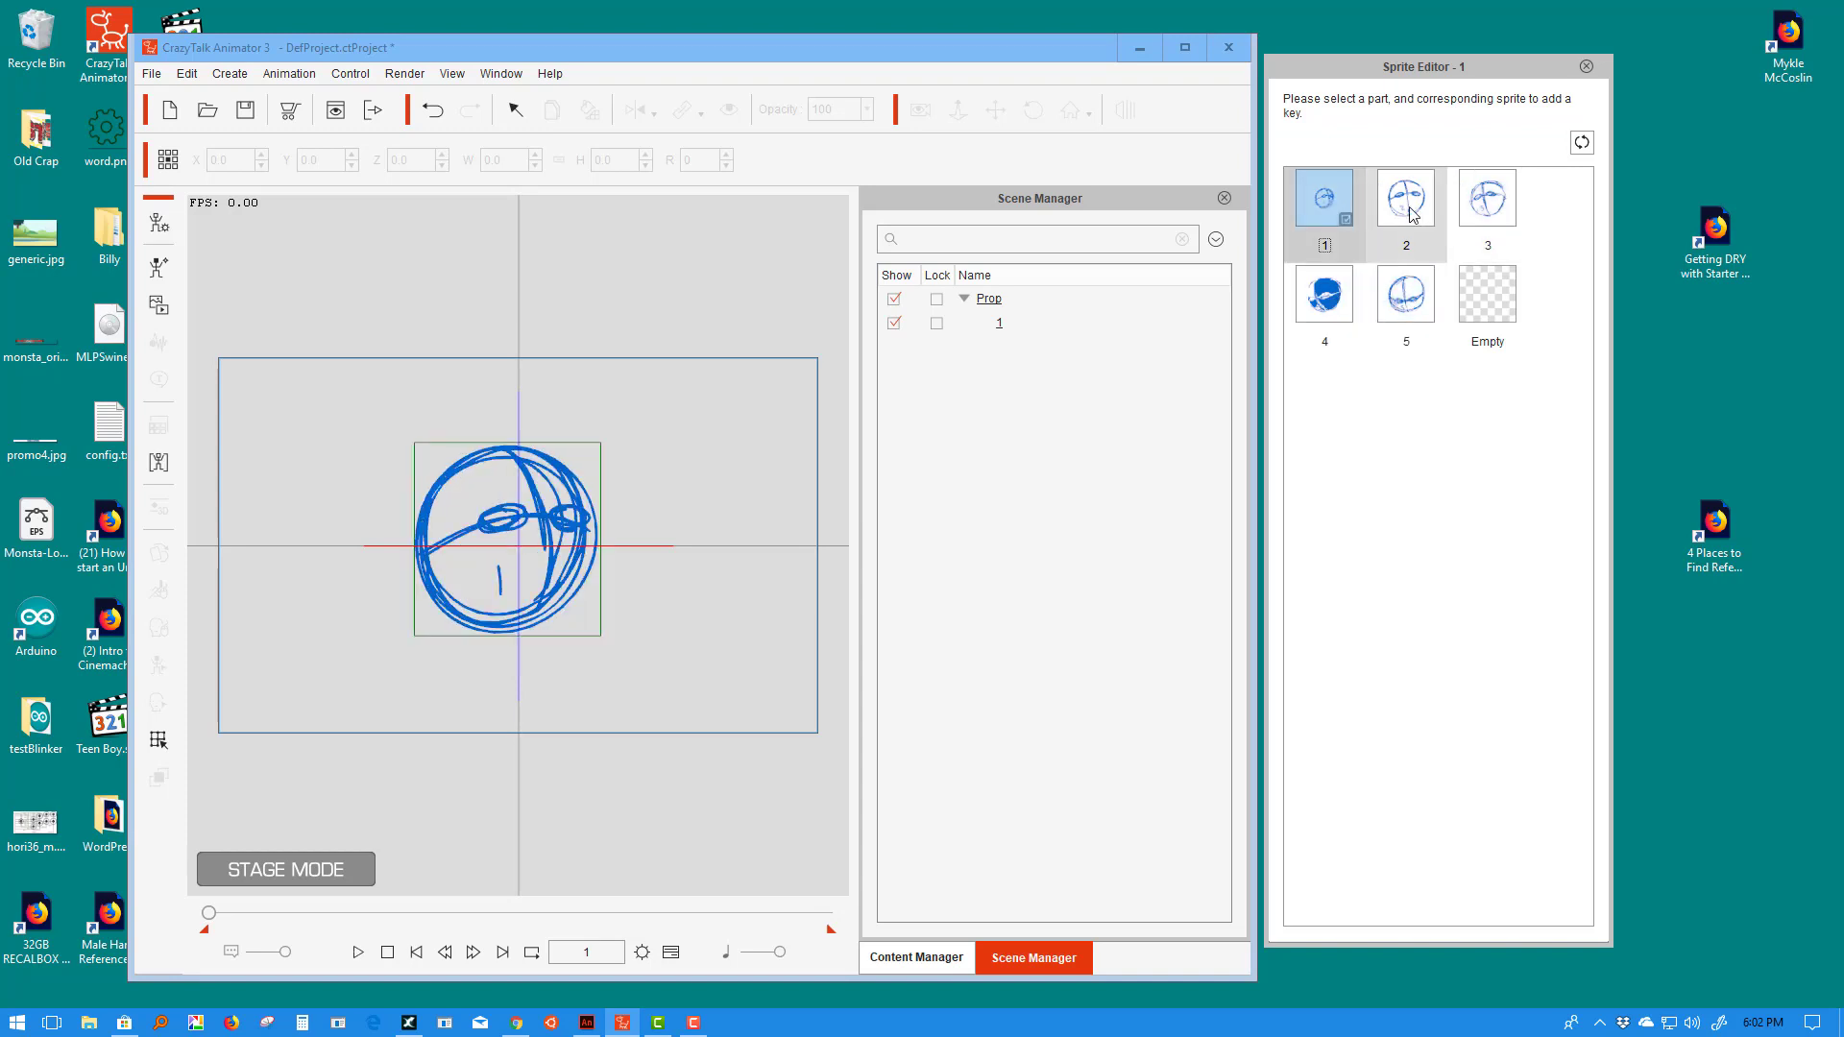
click(1410, 212)
click(1489, 197)
click(1335, 221)
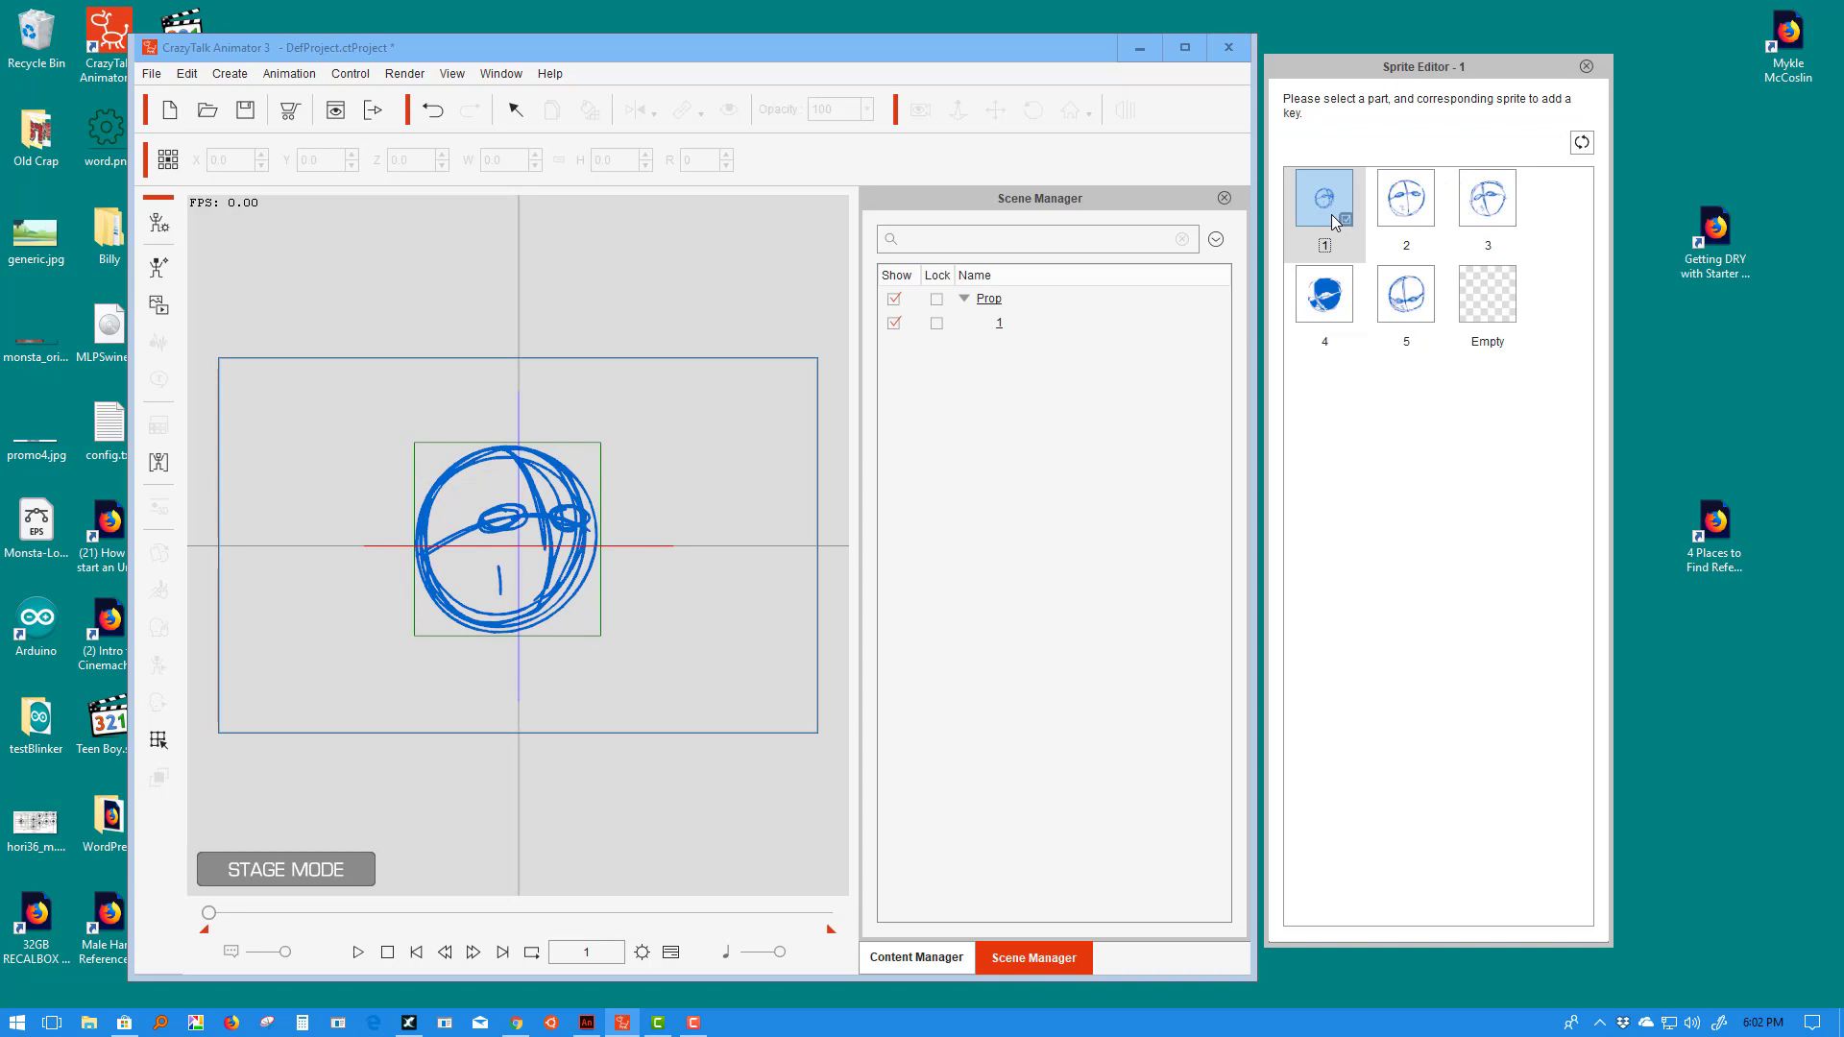
- Cycle through the sprites again, leave sprite 3 showing, and open the timeline
click(1406, 203)
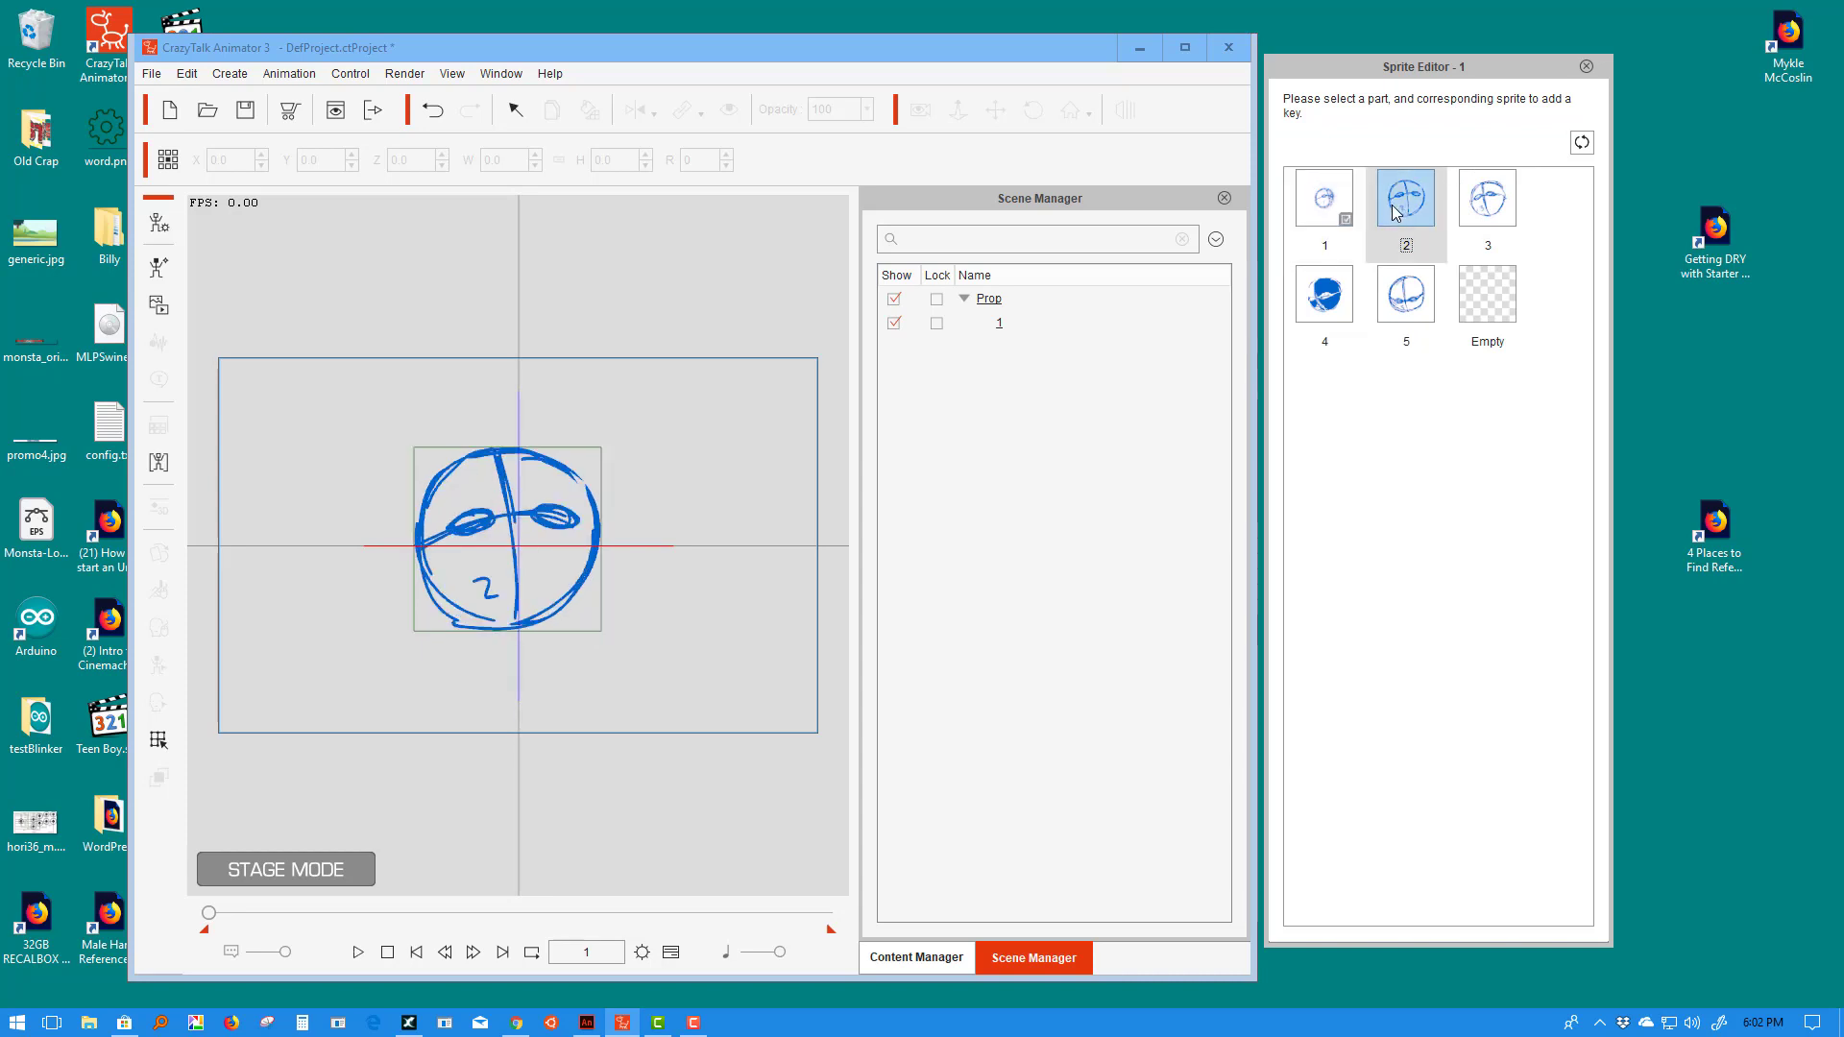
click(1488, 203)
click(1331, 286)
click(1408, 294)
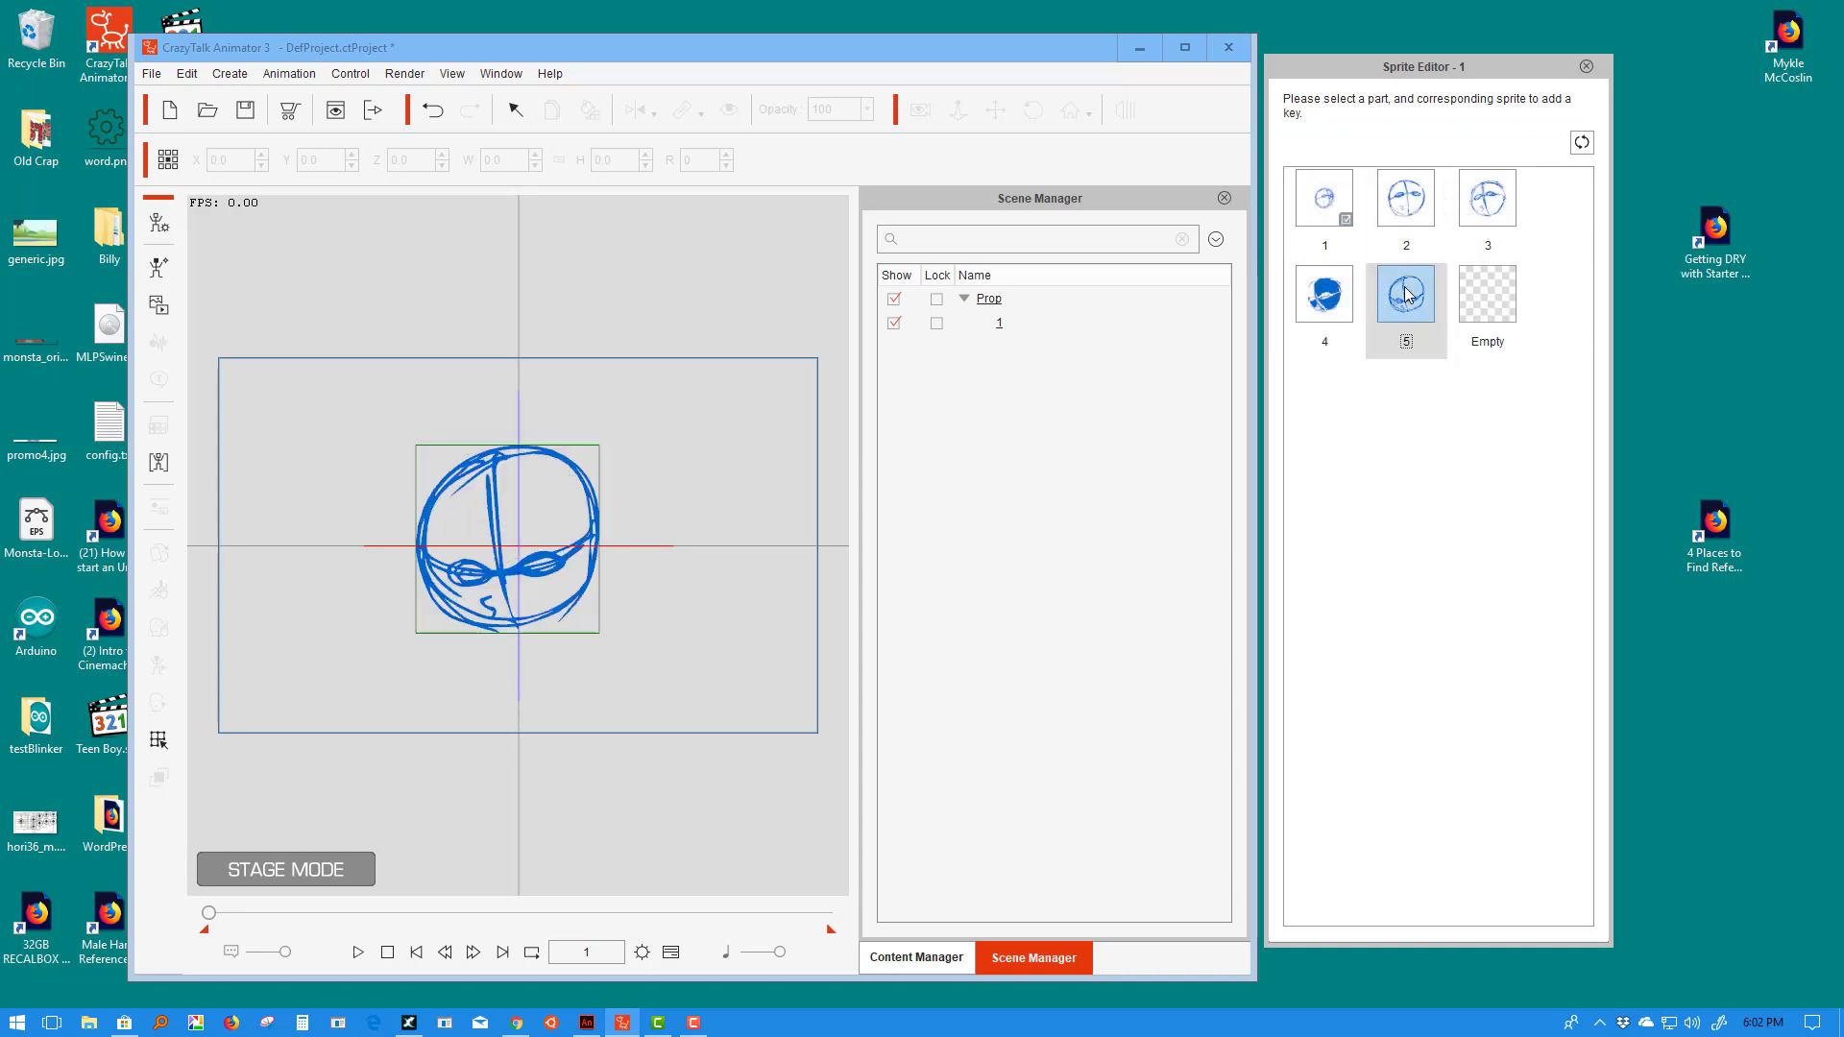
click(1333, 197)
click(1406, 200)
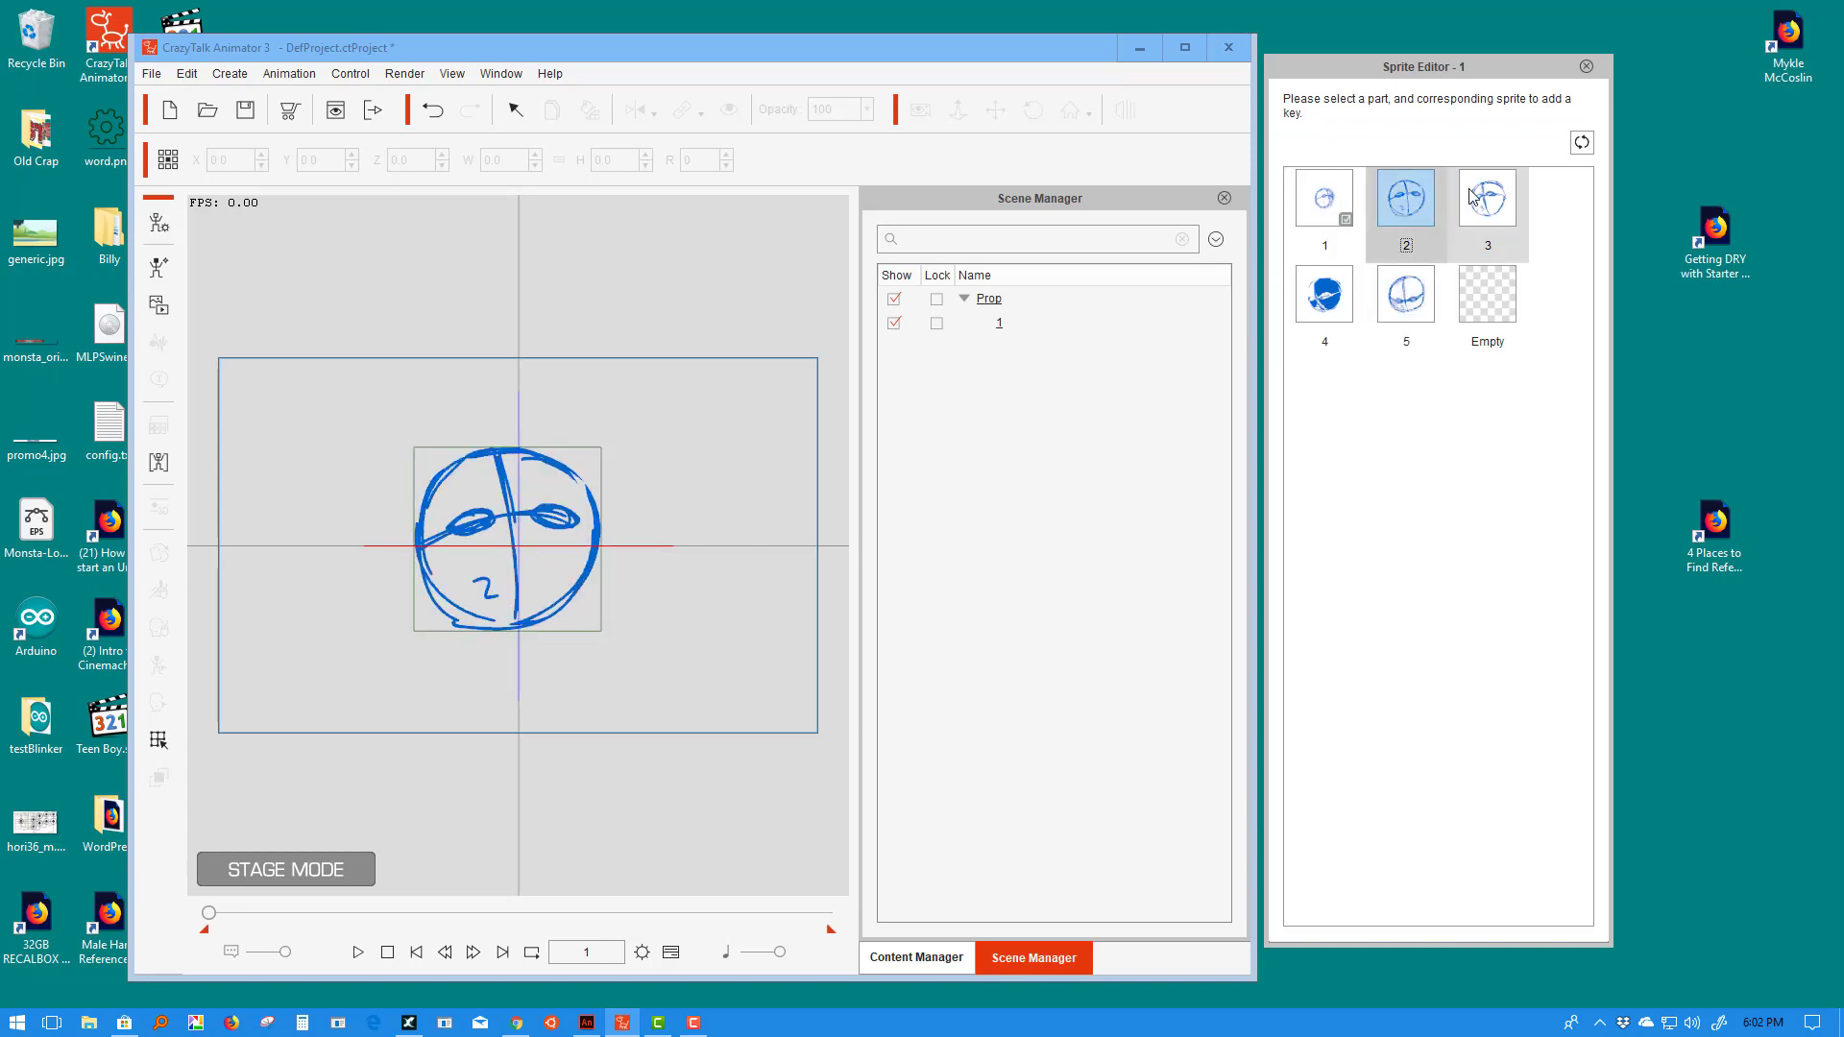
click(1488, 200)
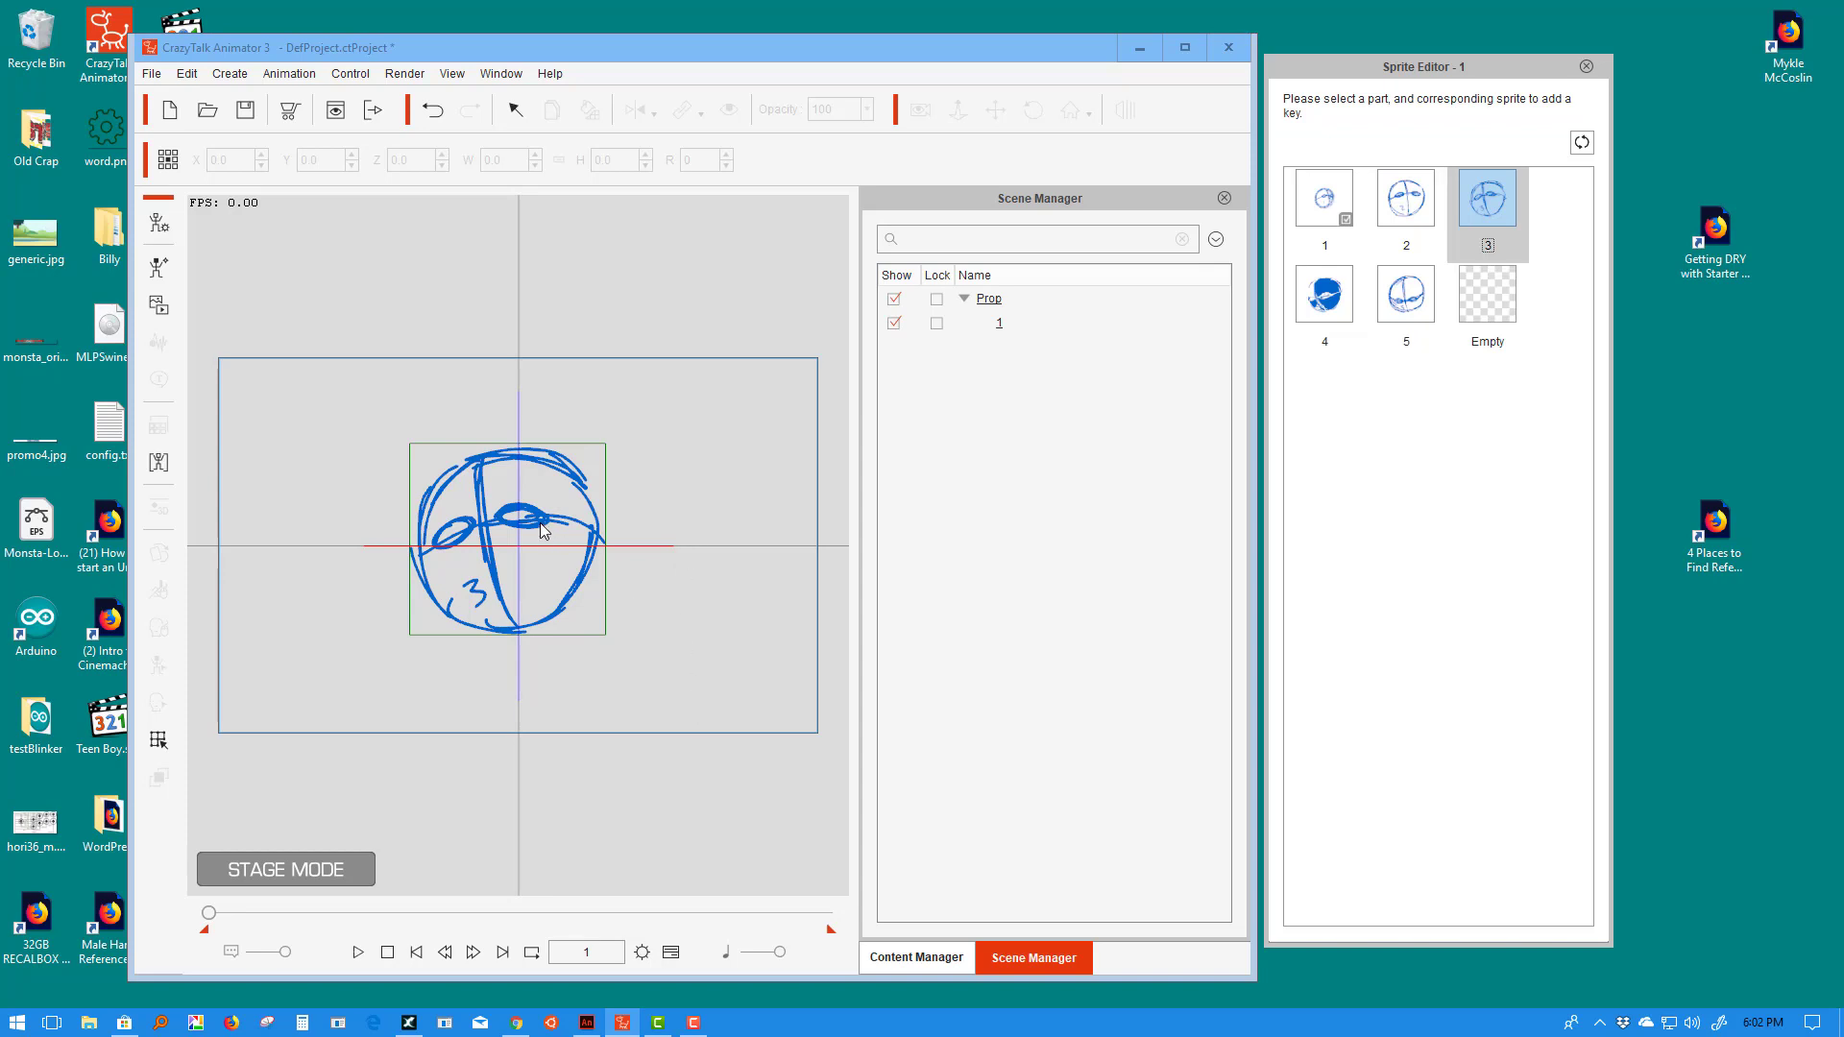
click(675, 952)
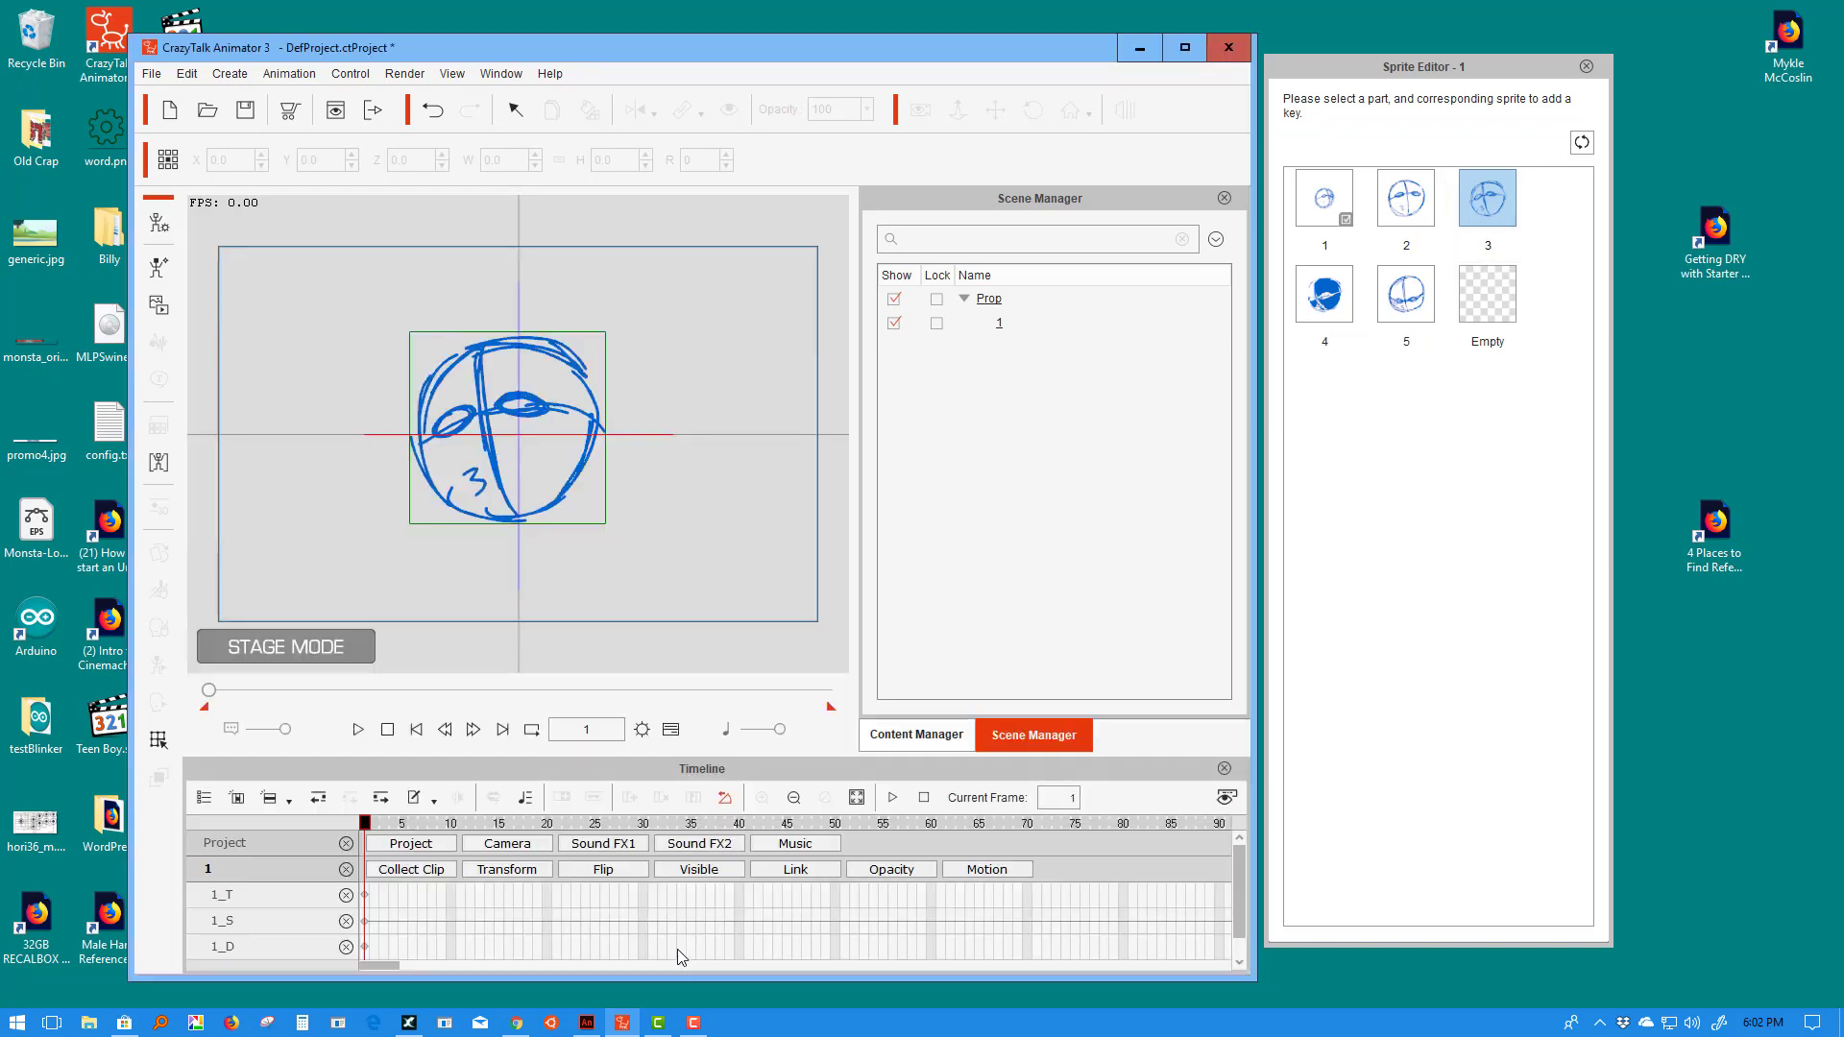
- Maximize the animator window, reset the prop to sprite 1, and return to frame 1
double_click(880, 46)
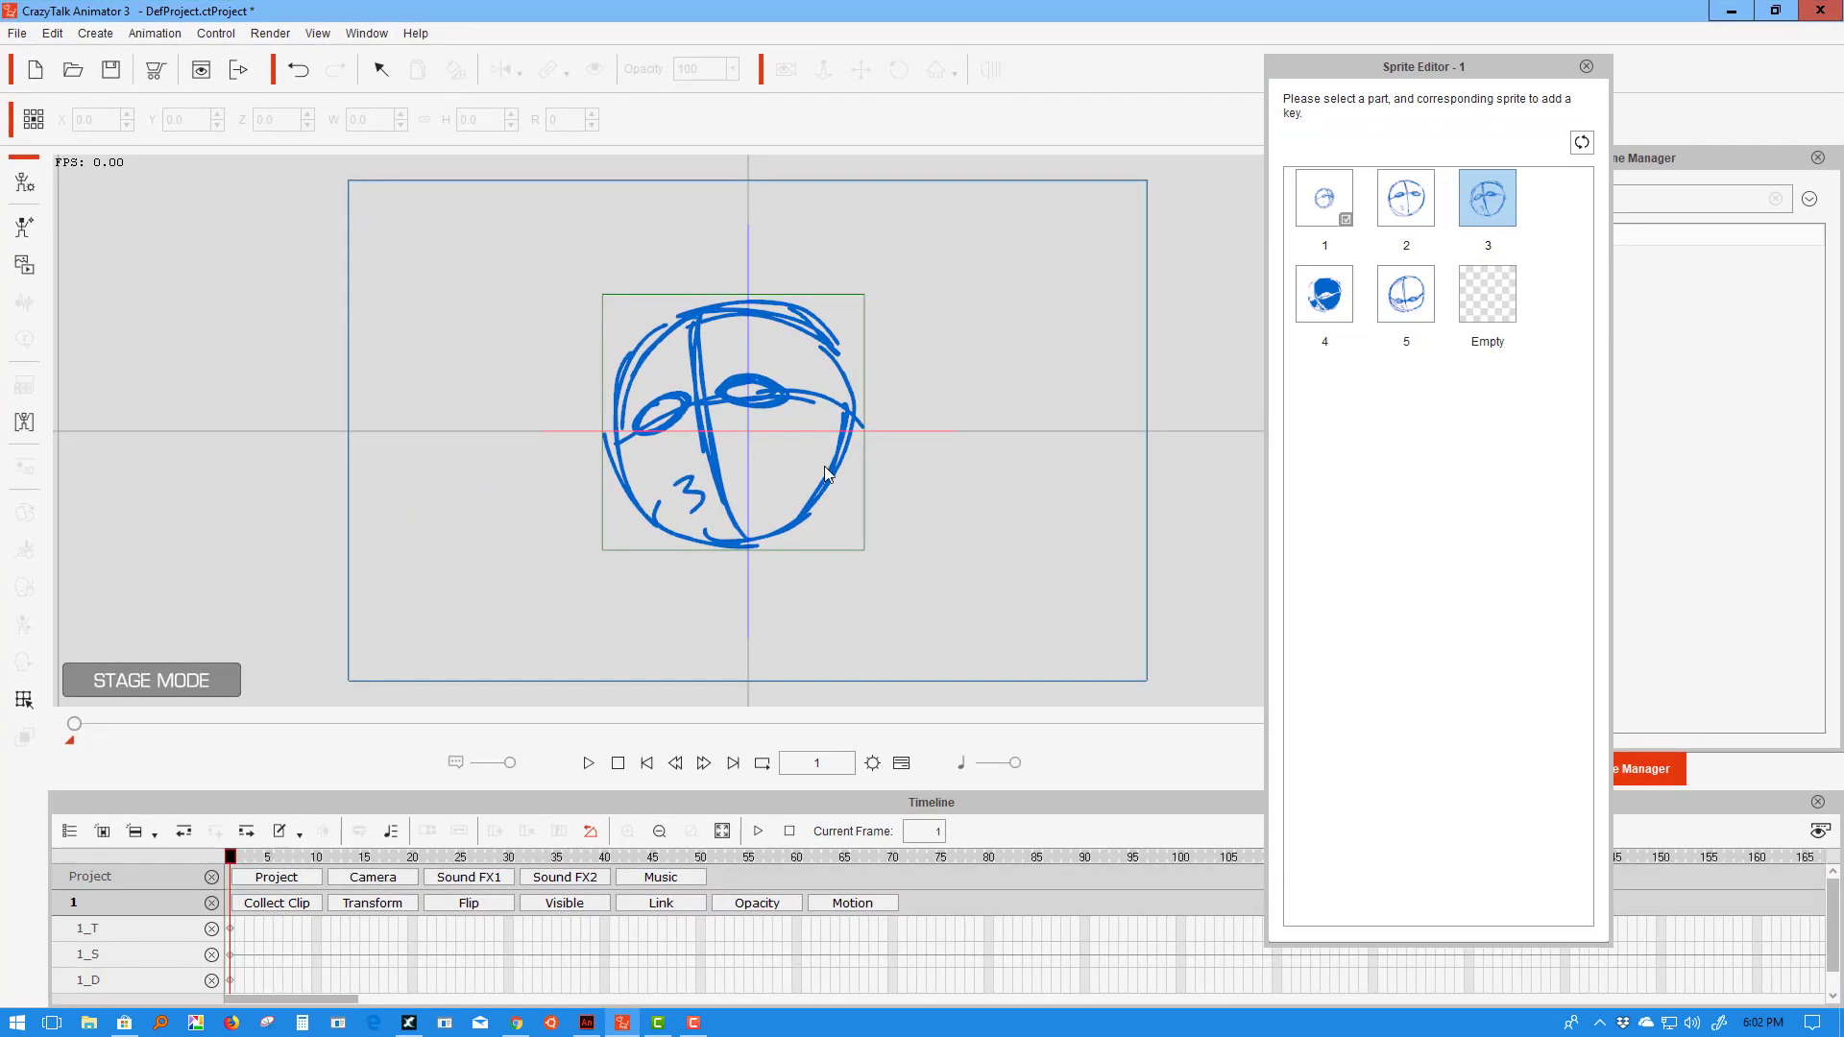
click(1337, 198)
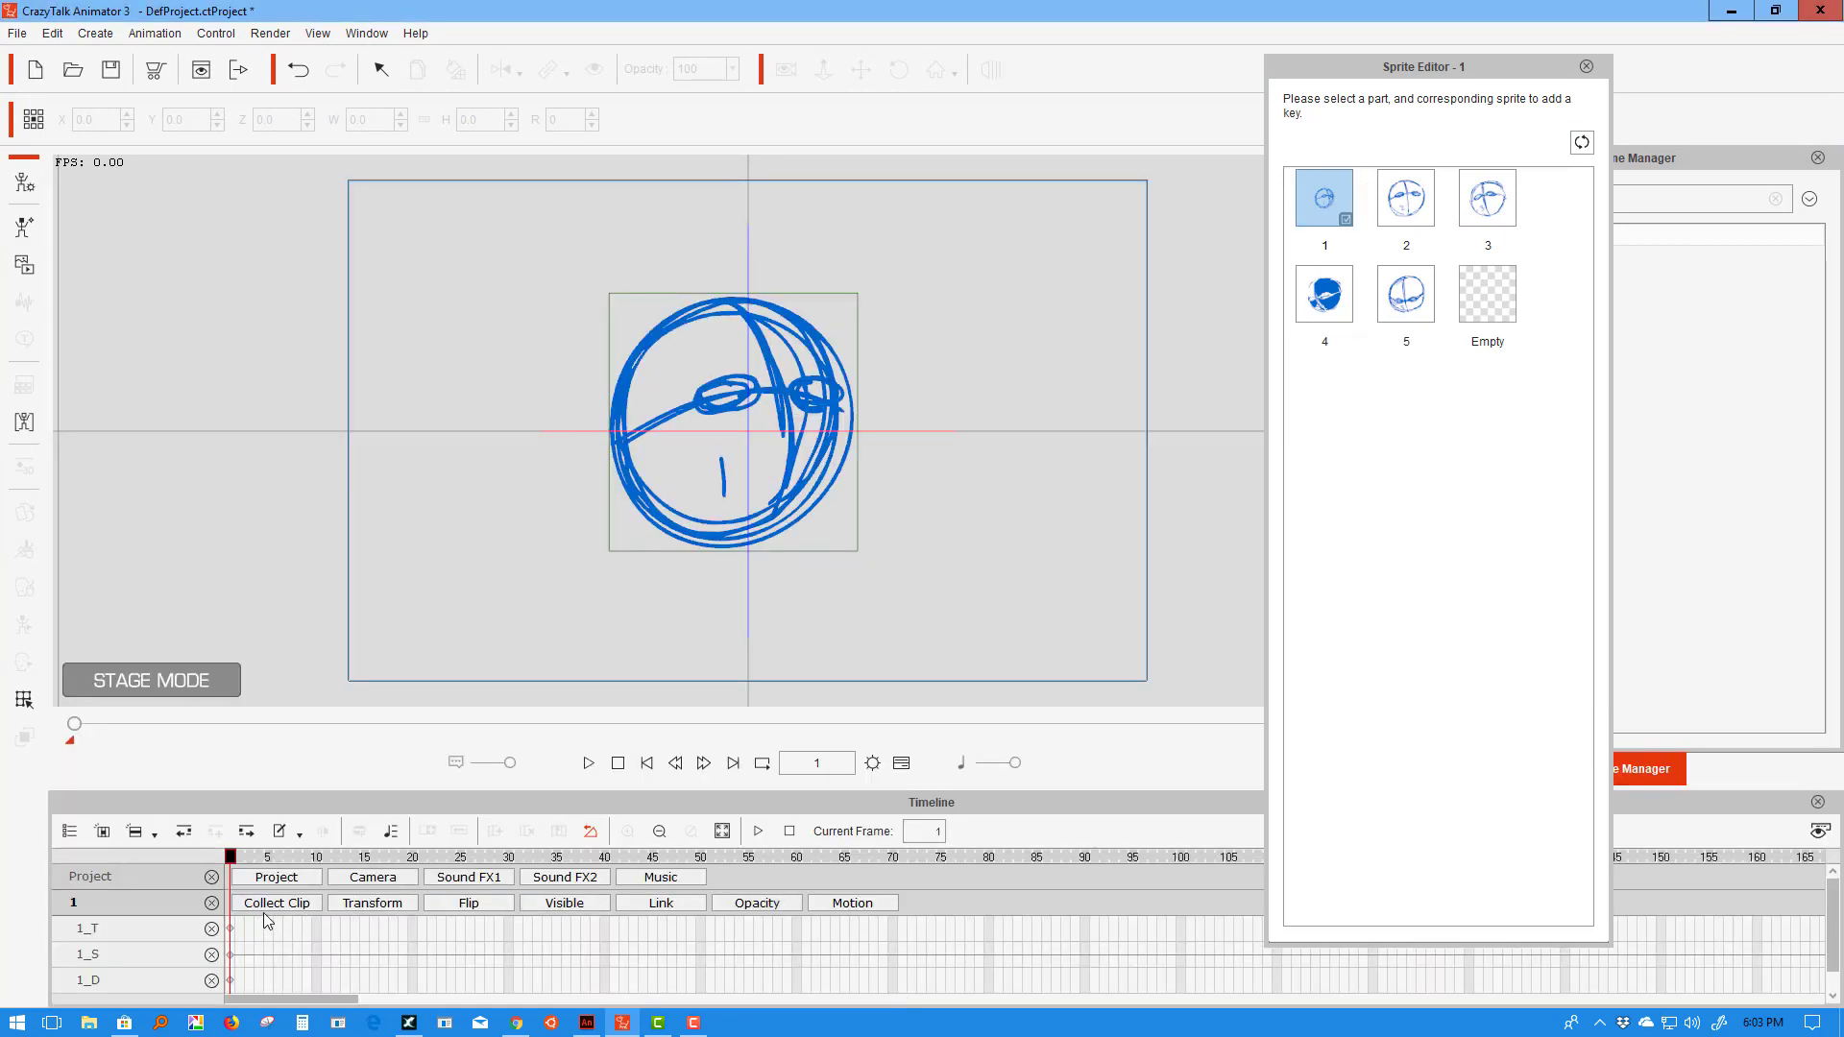
click(274, 903)
click(274, 903)
key(End)
key(Home)
- Key sprites 1–5 on frames 1–5 of the sprite track and play the cycle
click(1324, 202)
click(240, 930)
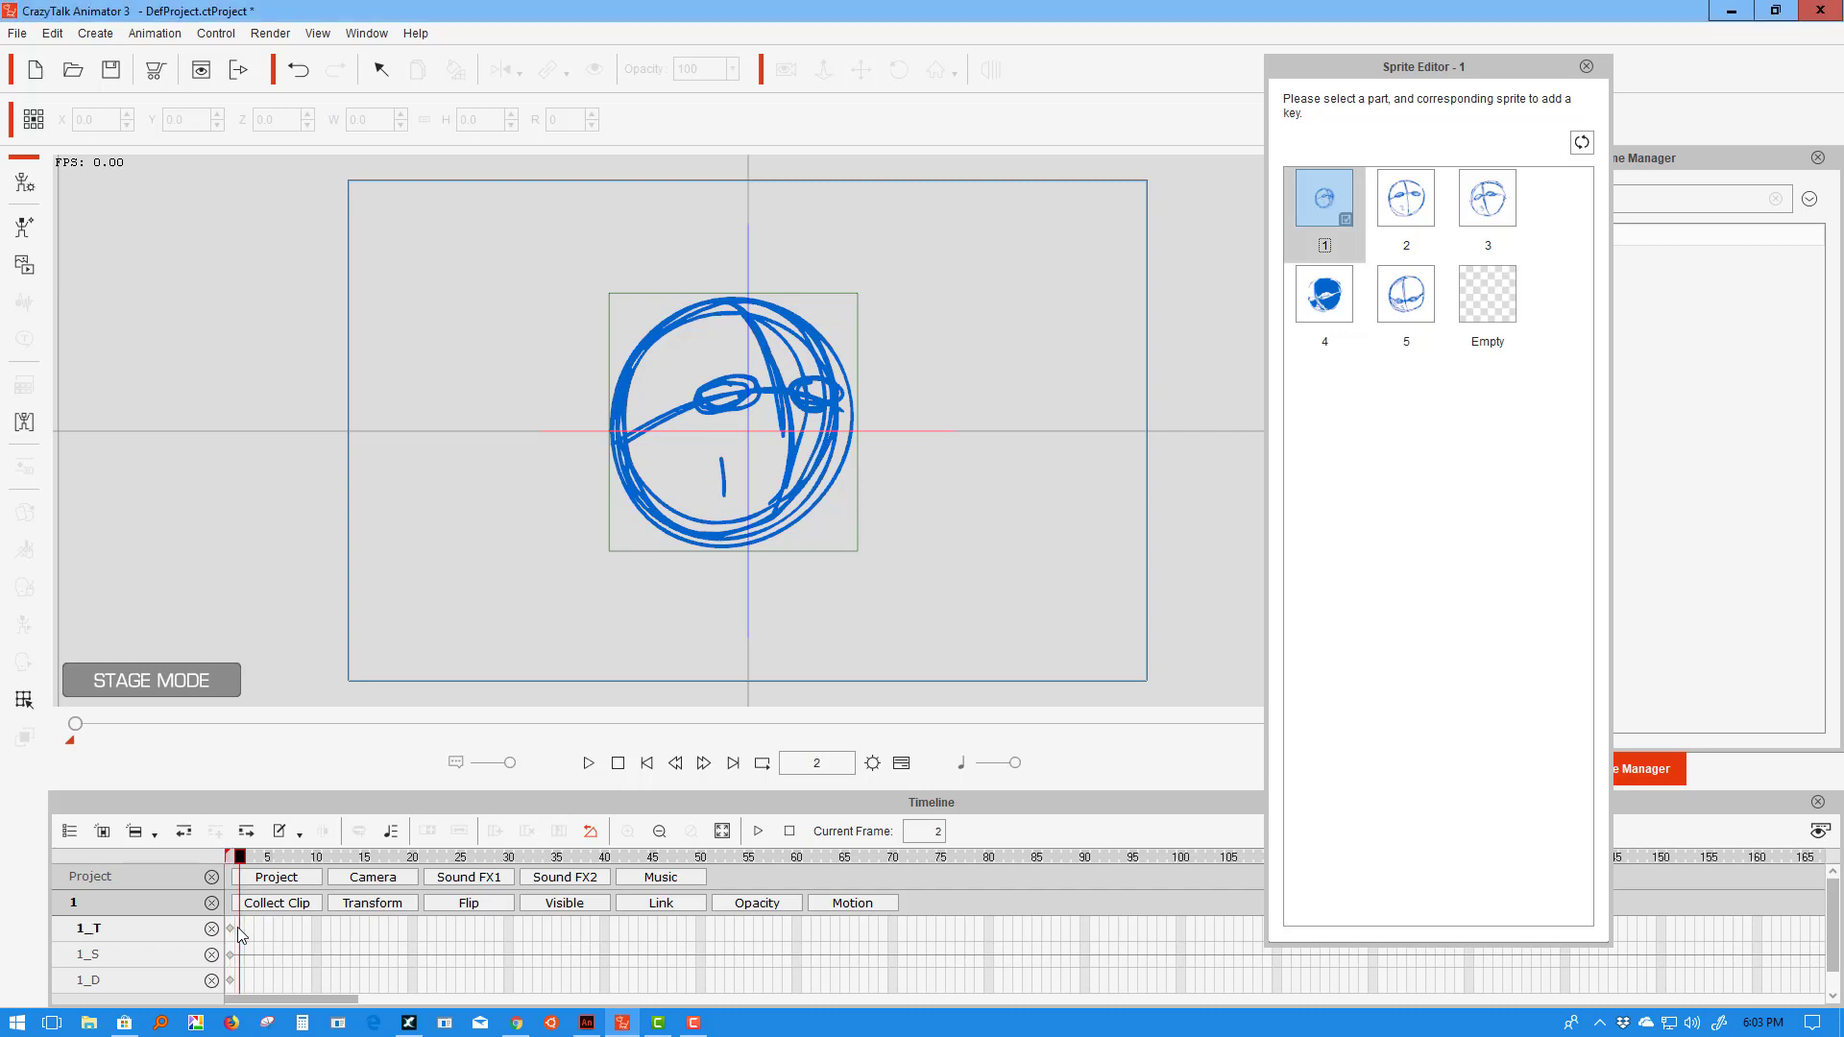
click(1404, 202)
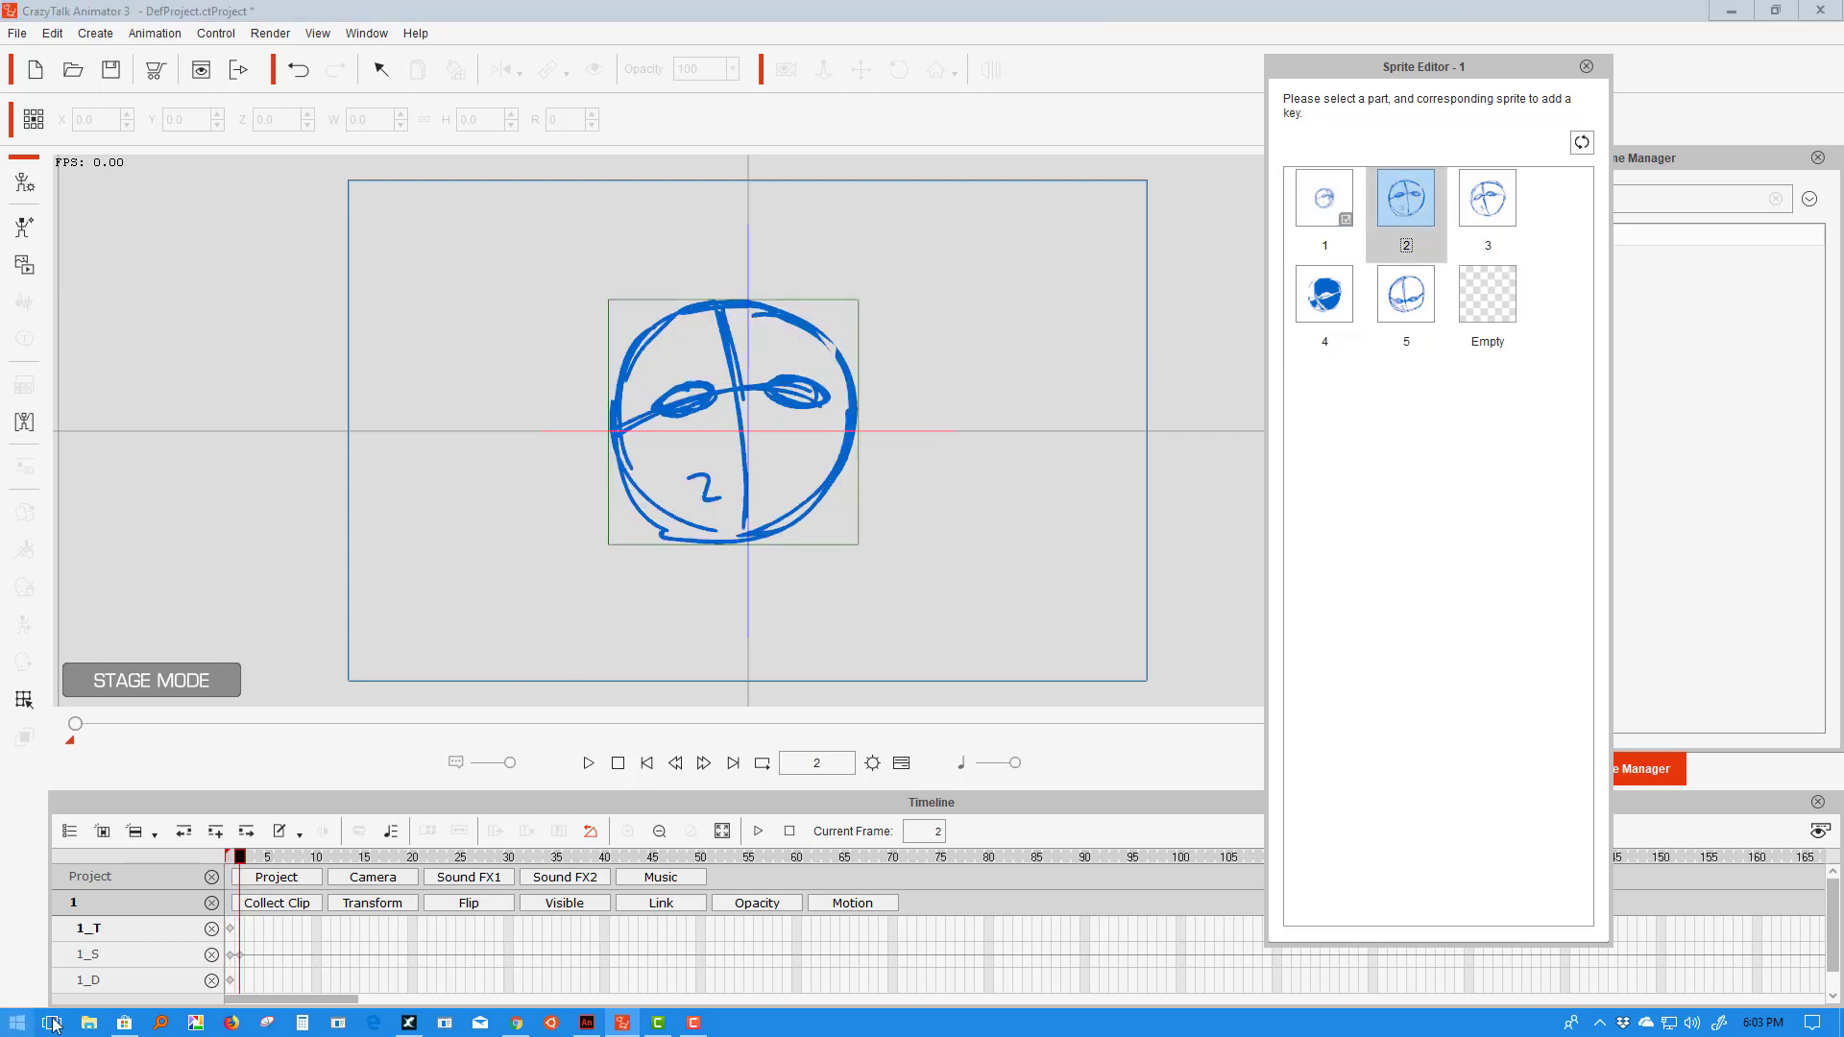
click(251, 954)
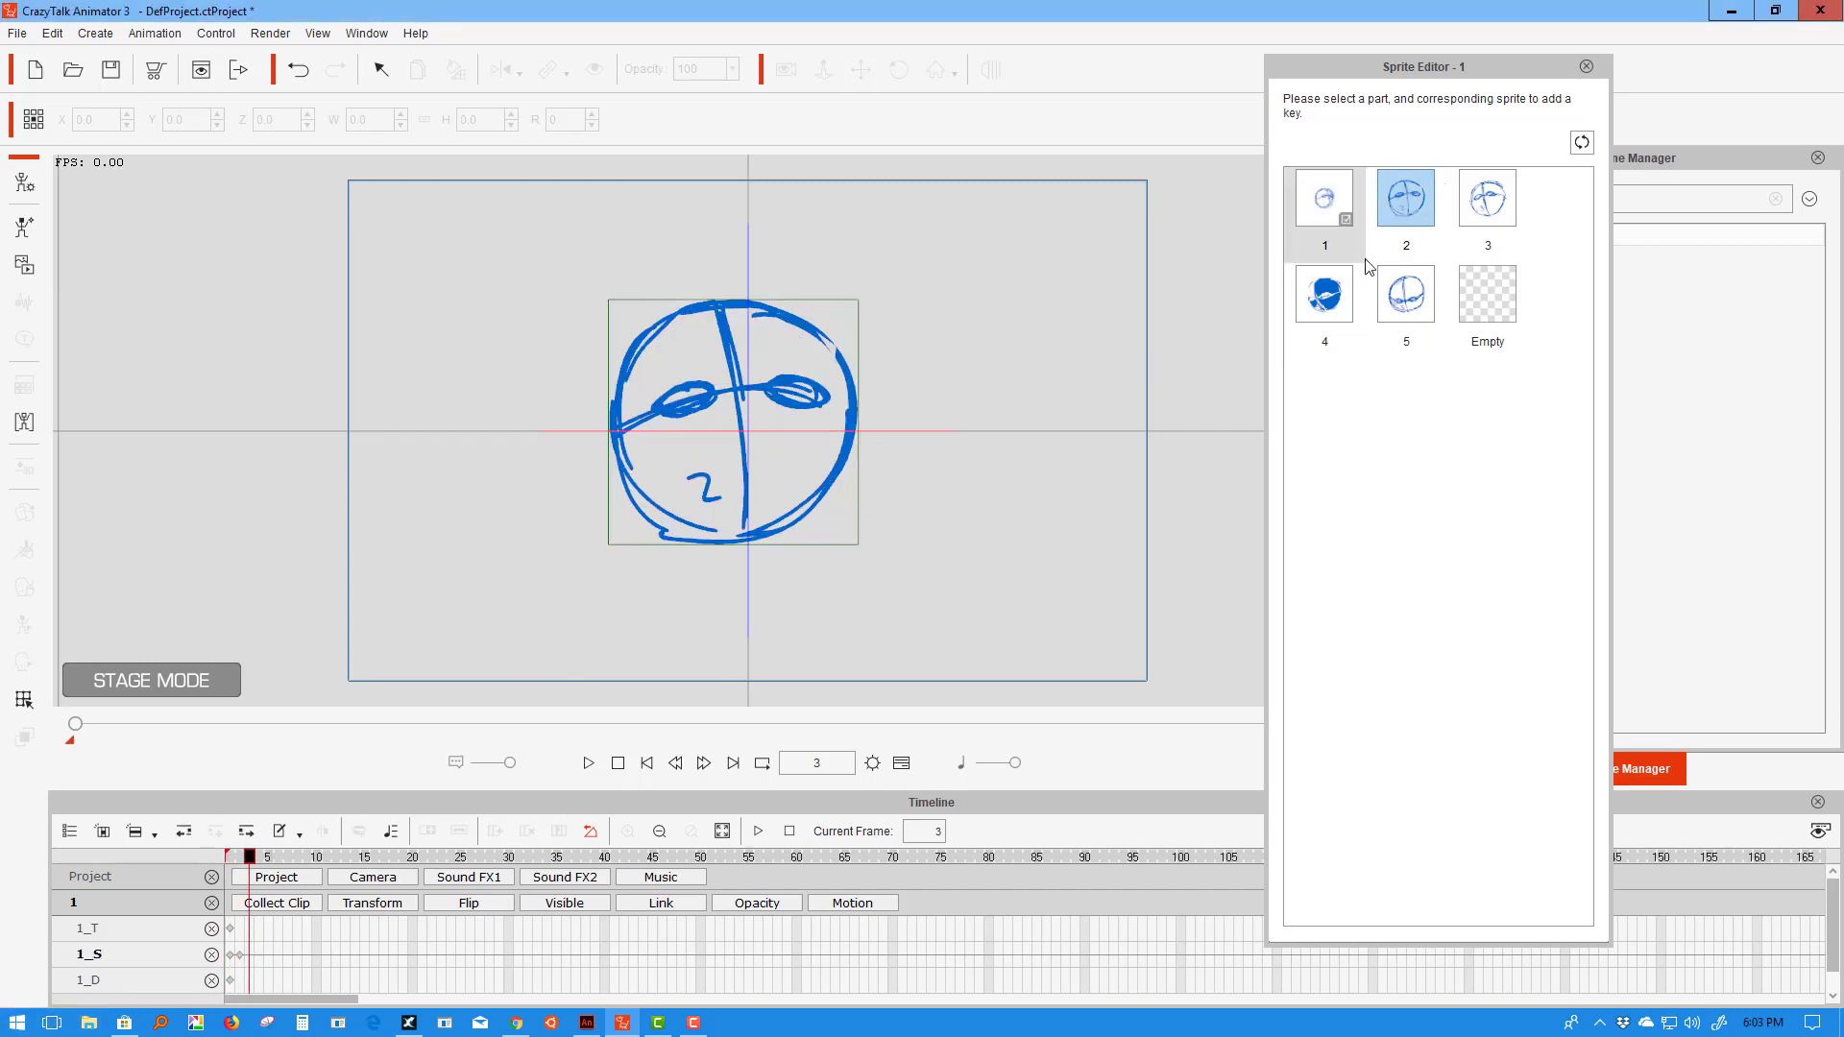
click(1487, 204)
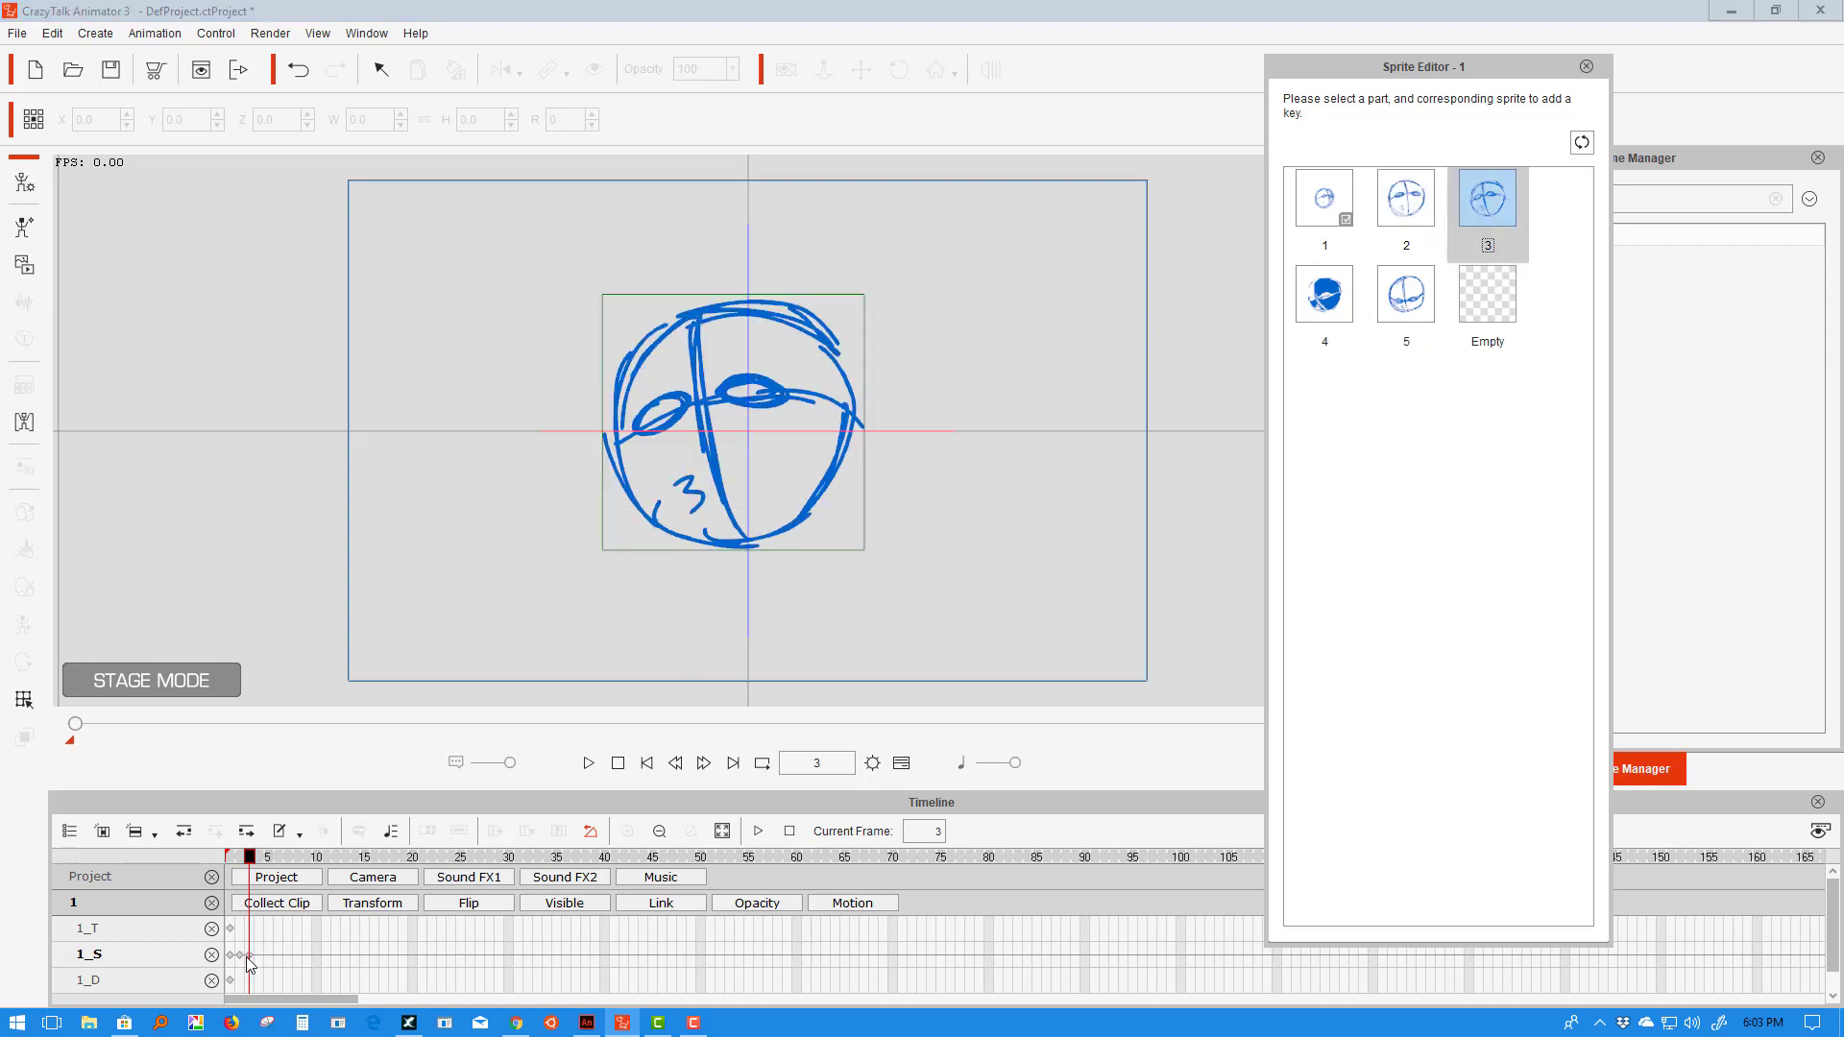
click(259, 936)
click(1333, 282)
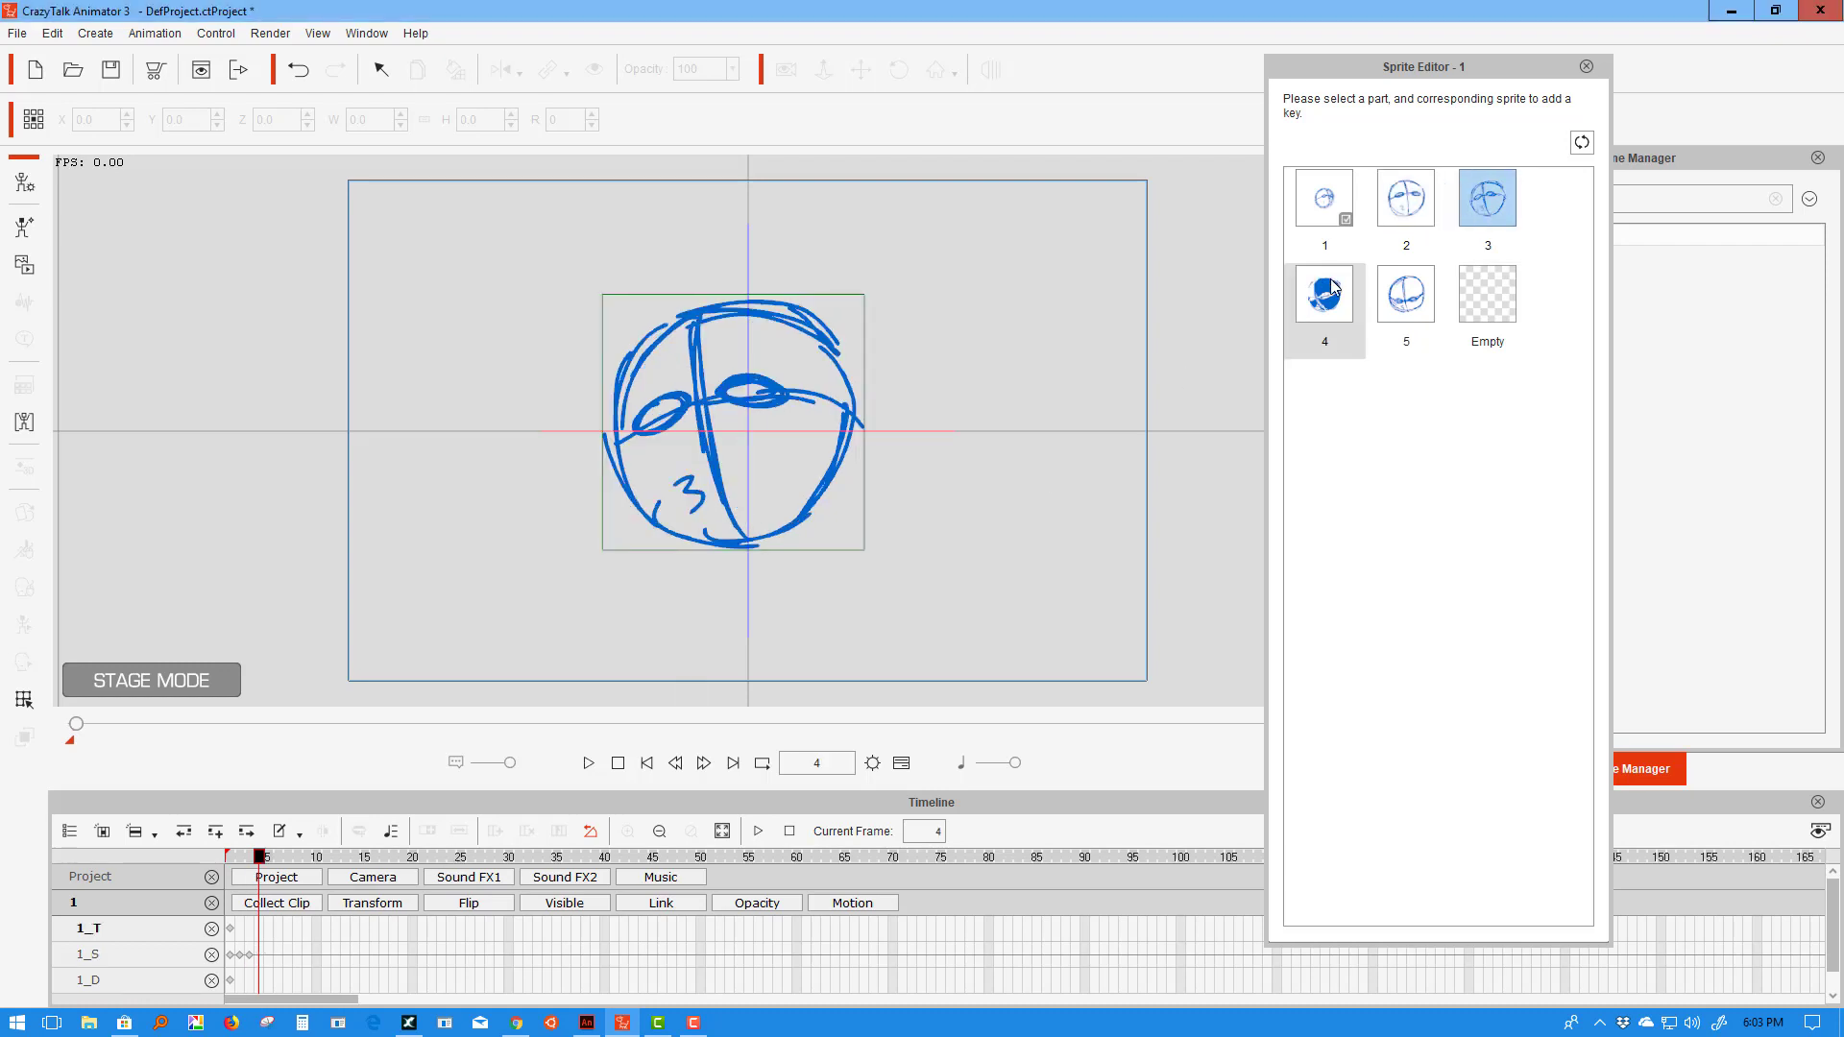
click(269, 957)
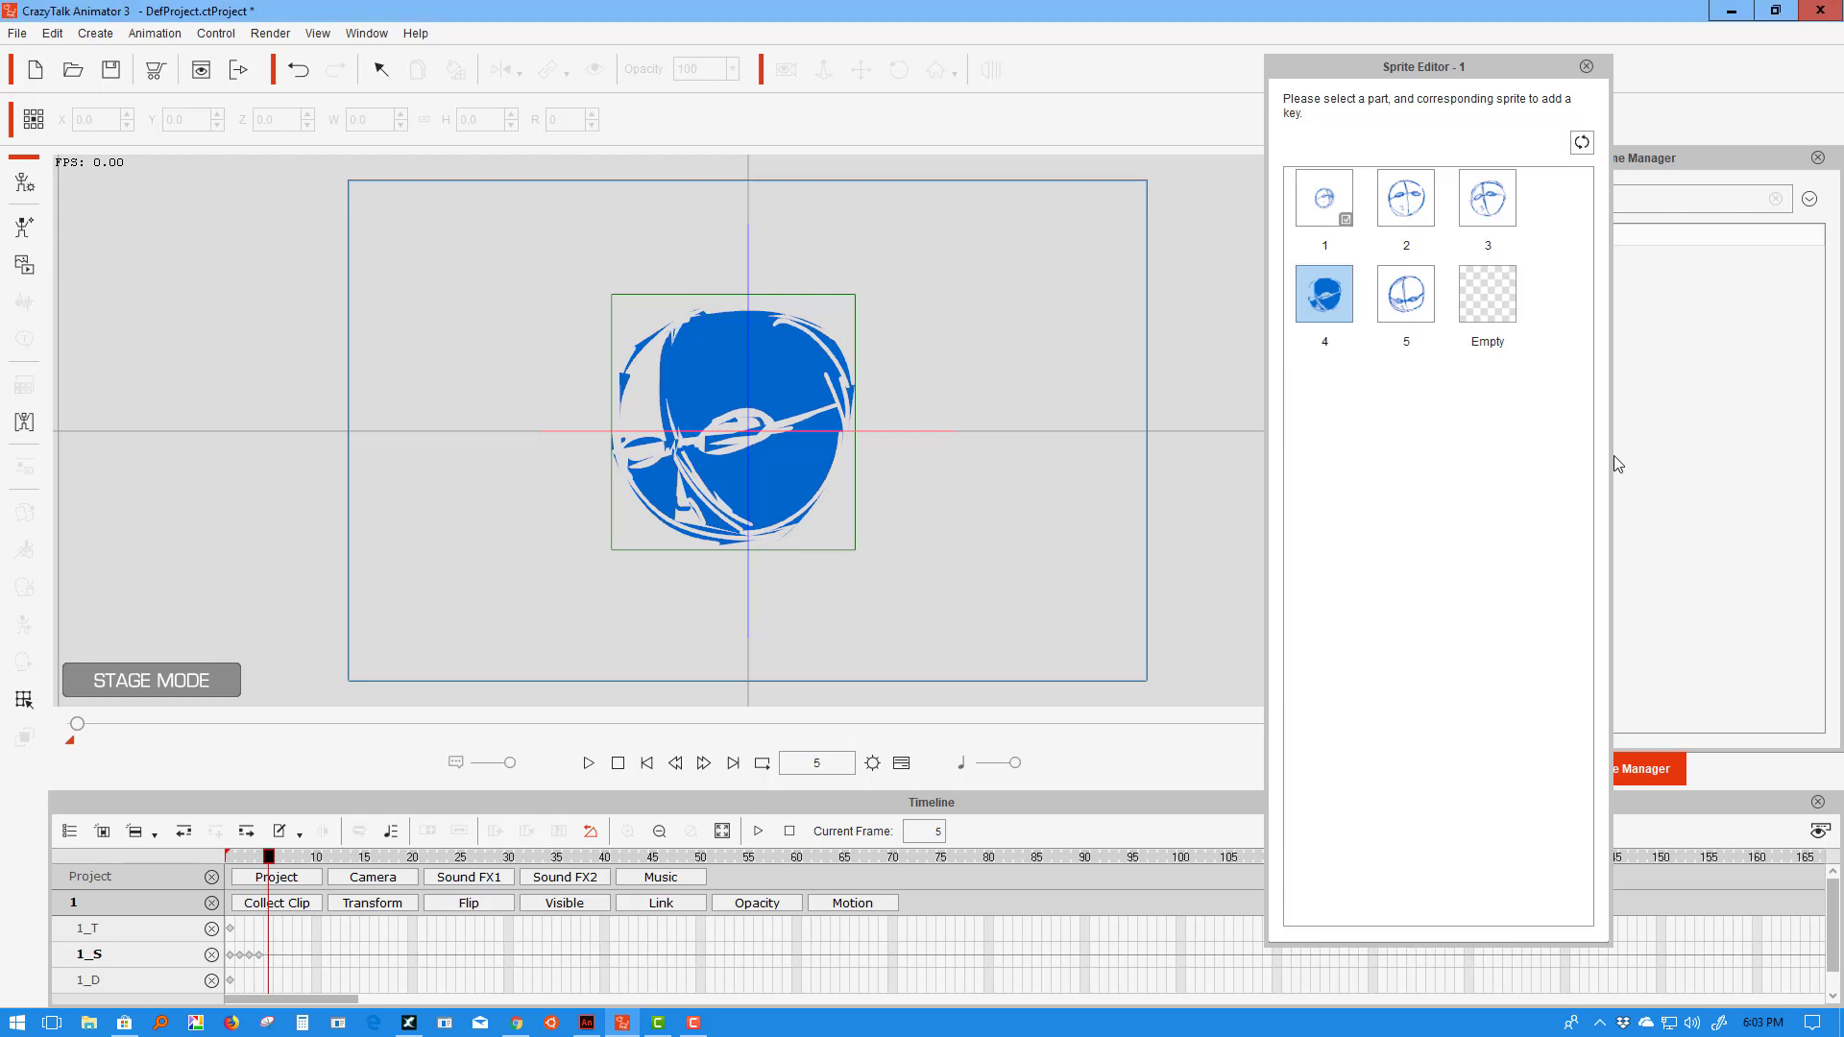
click(1407, 297)
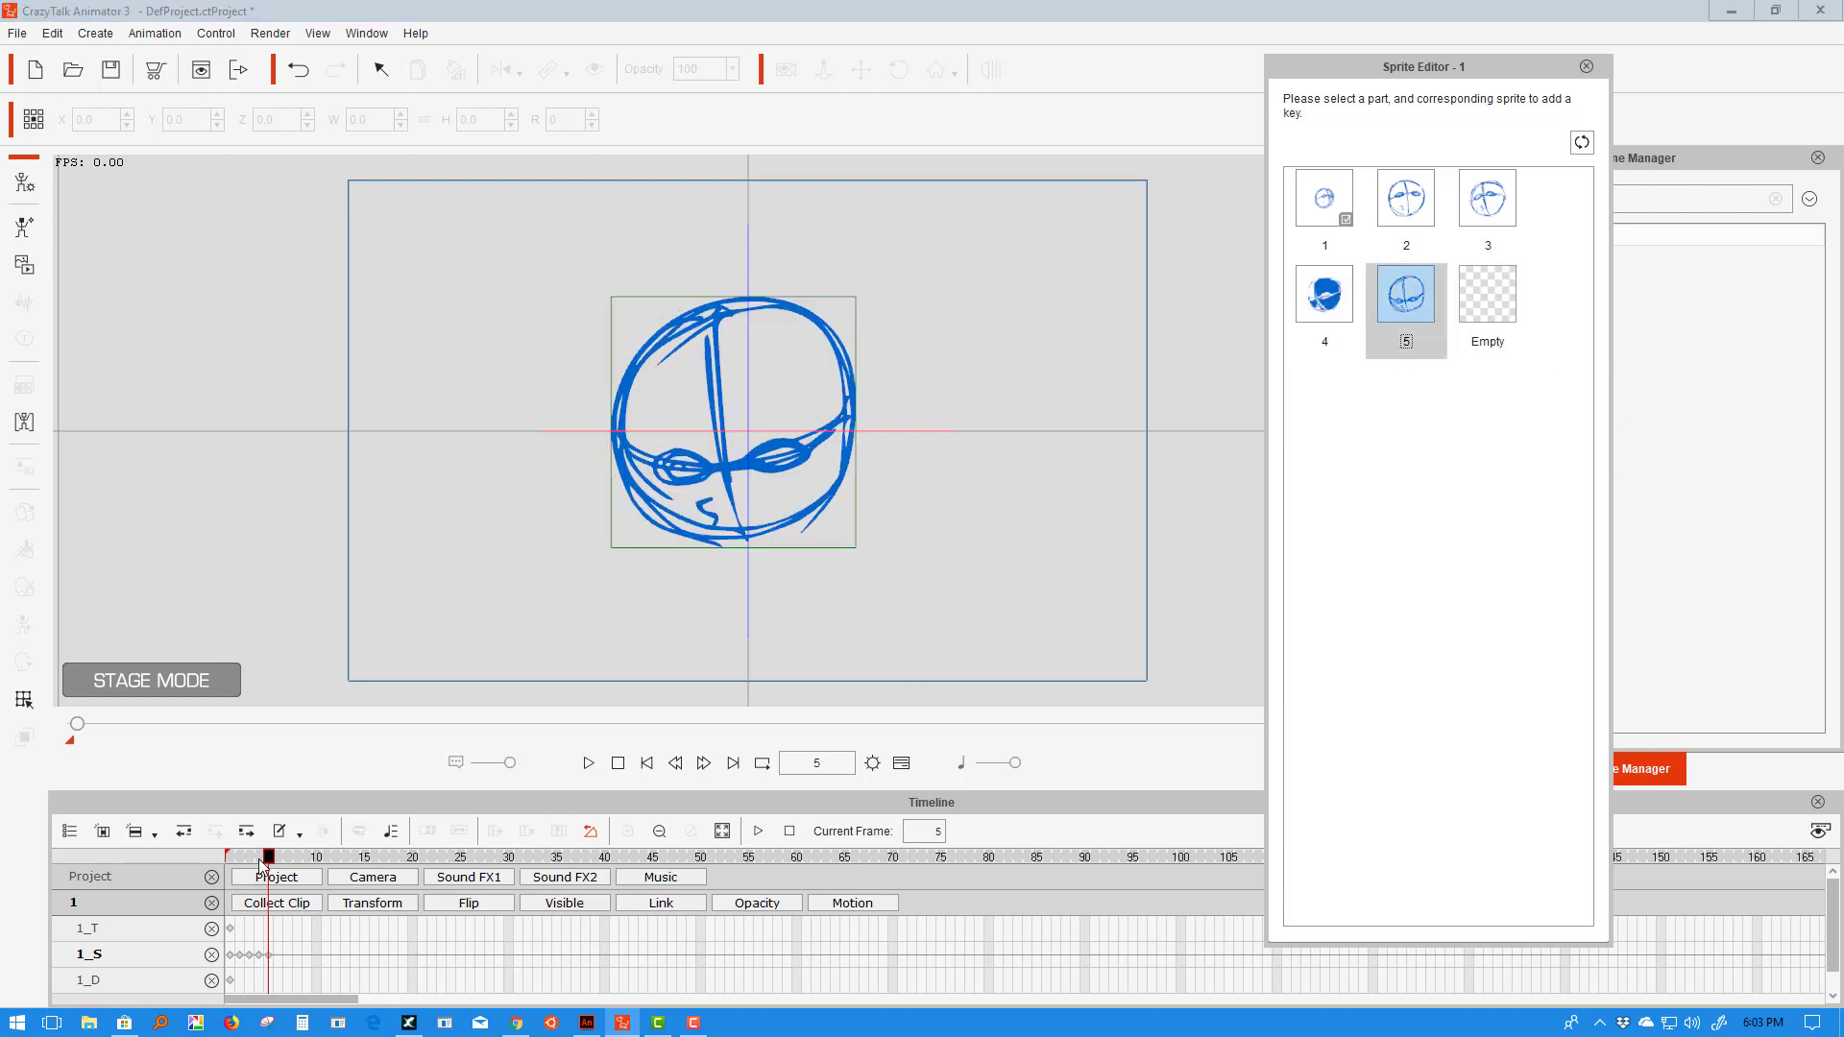
key(space)
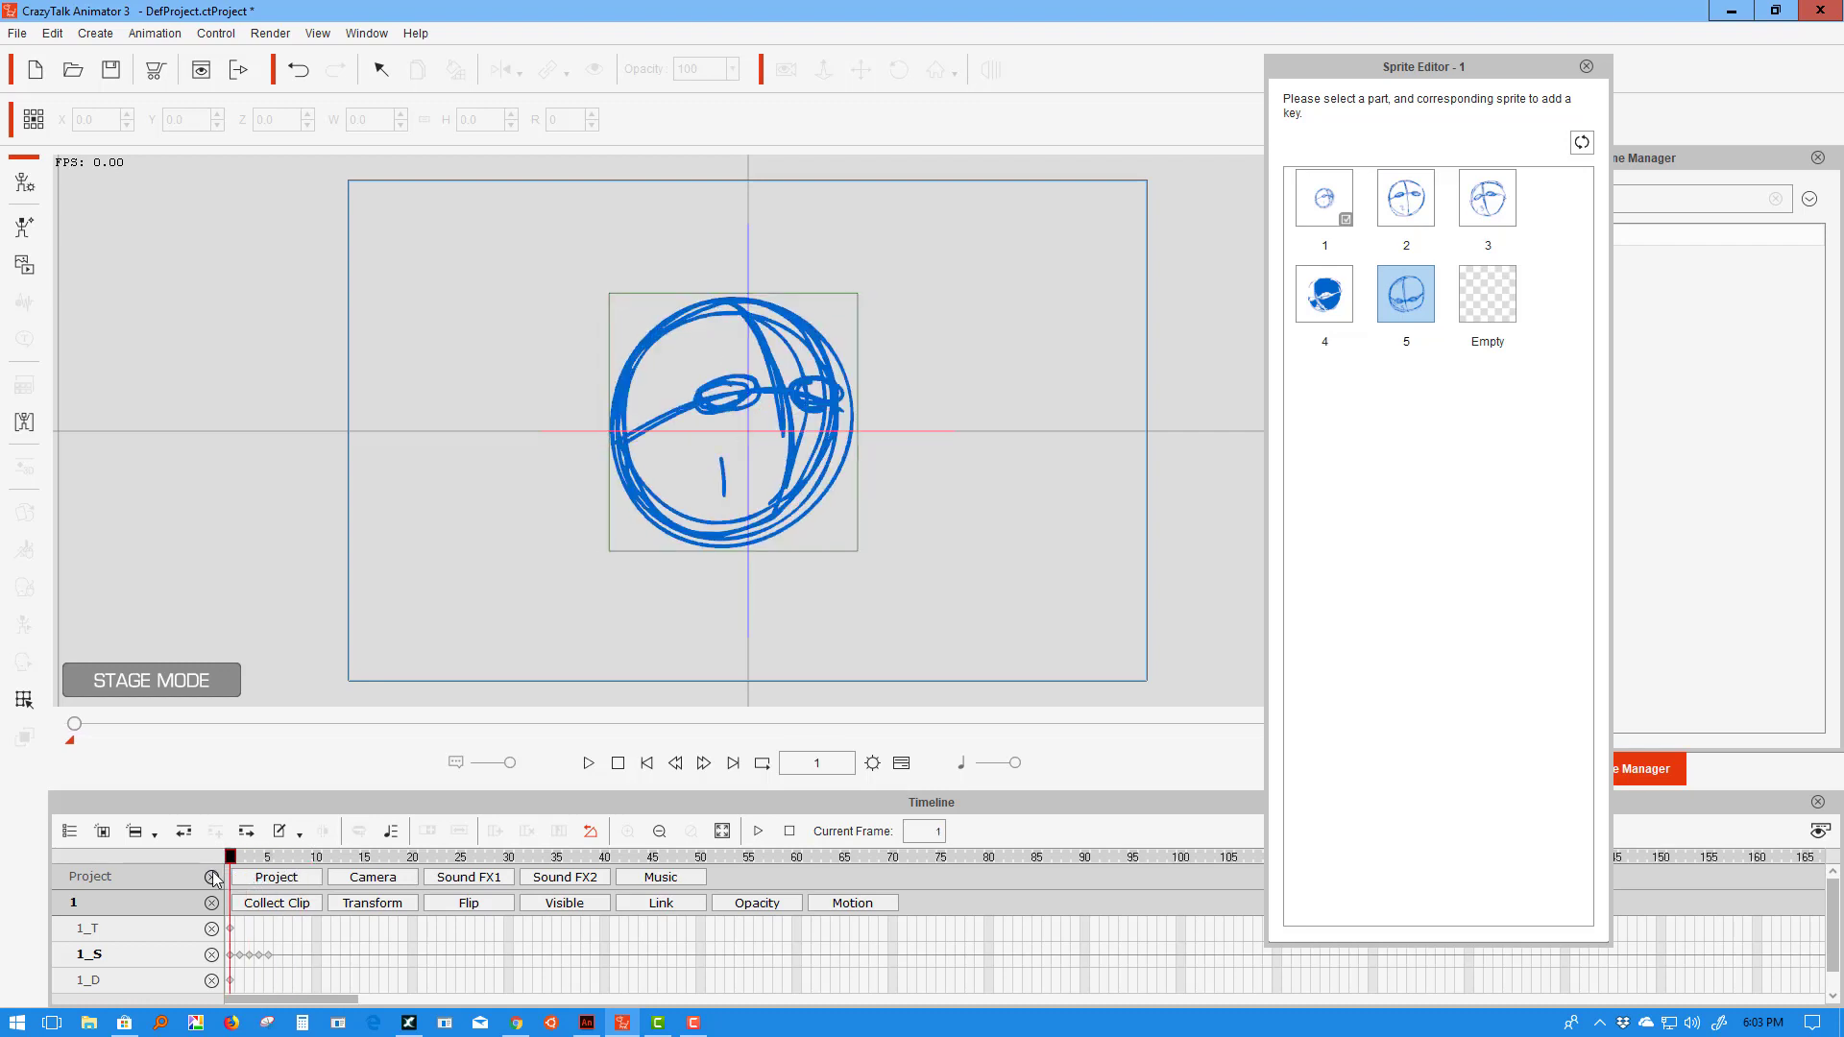
- Save frame 1 of the Collect Clip track to the Action Menu as 'Look Left'
click(249, 906)
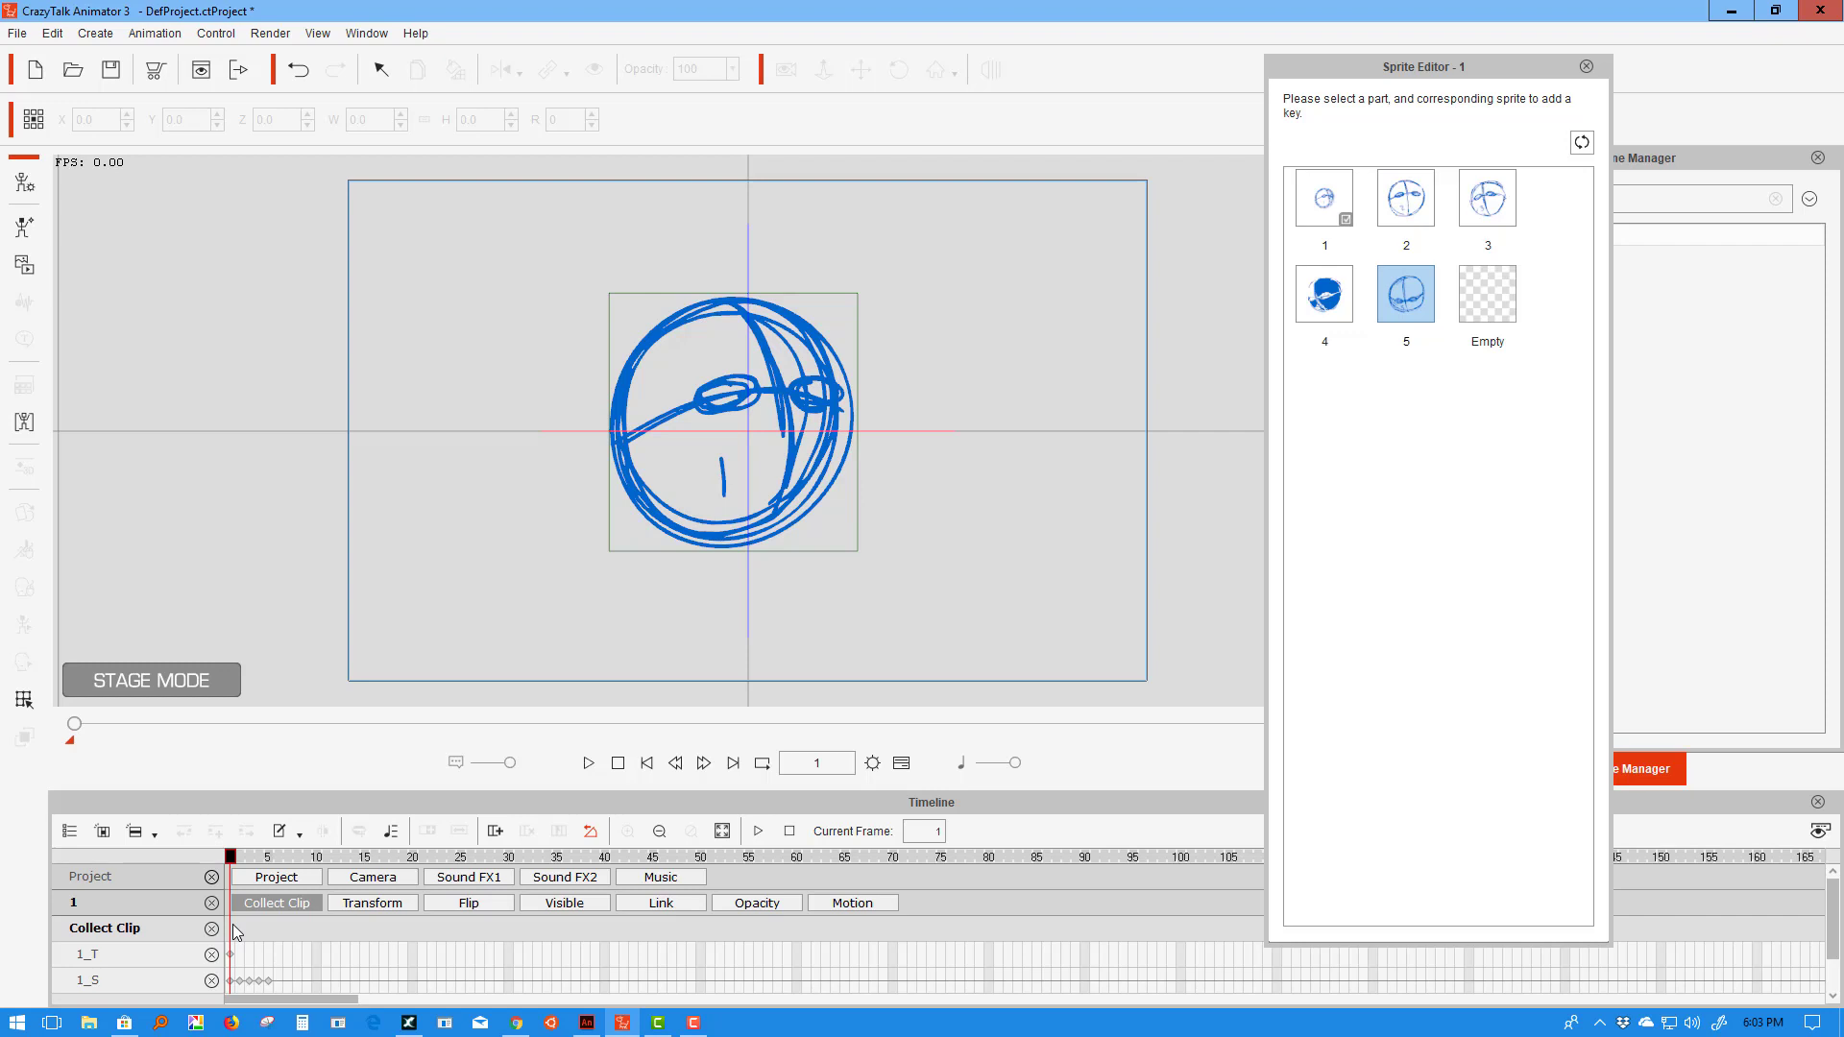
click(229, 926)
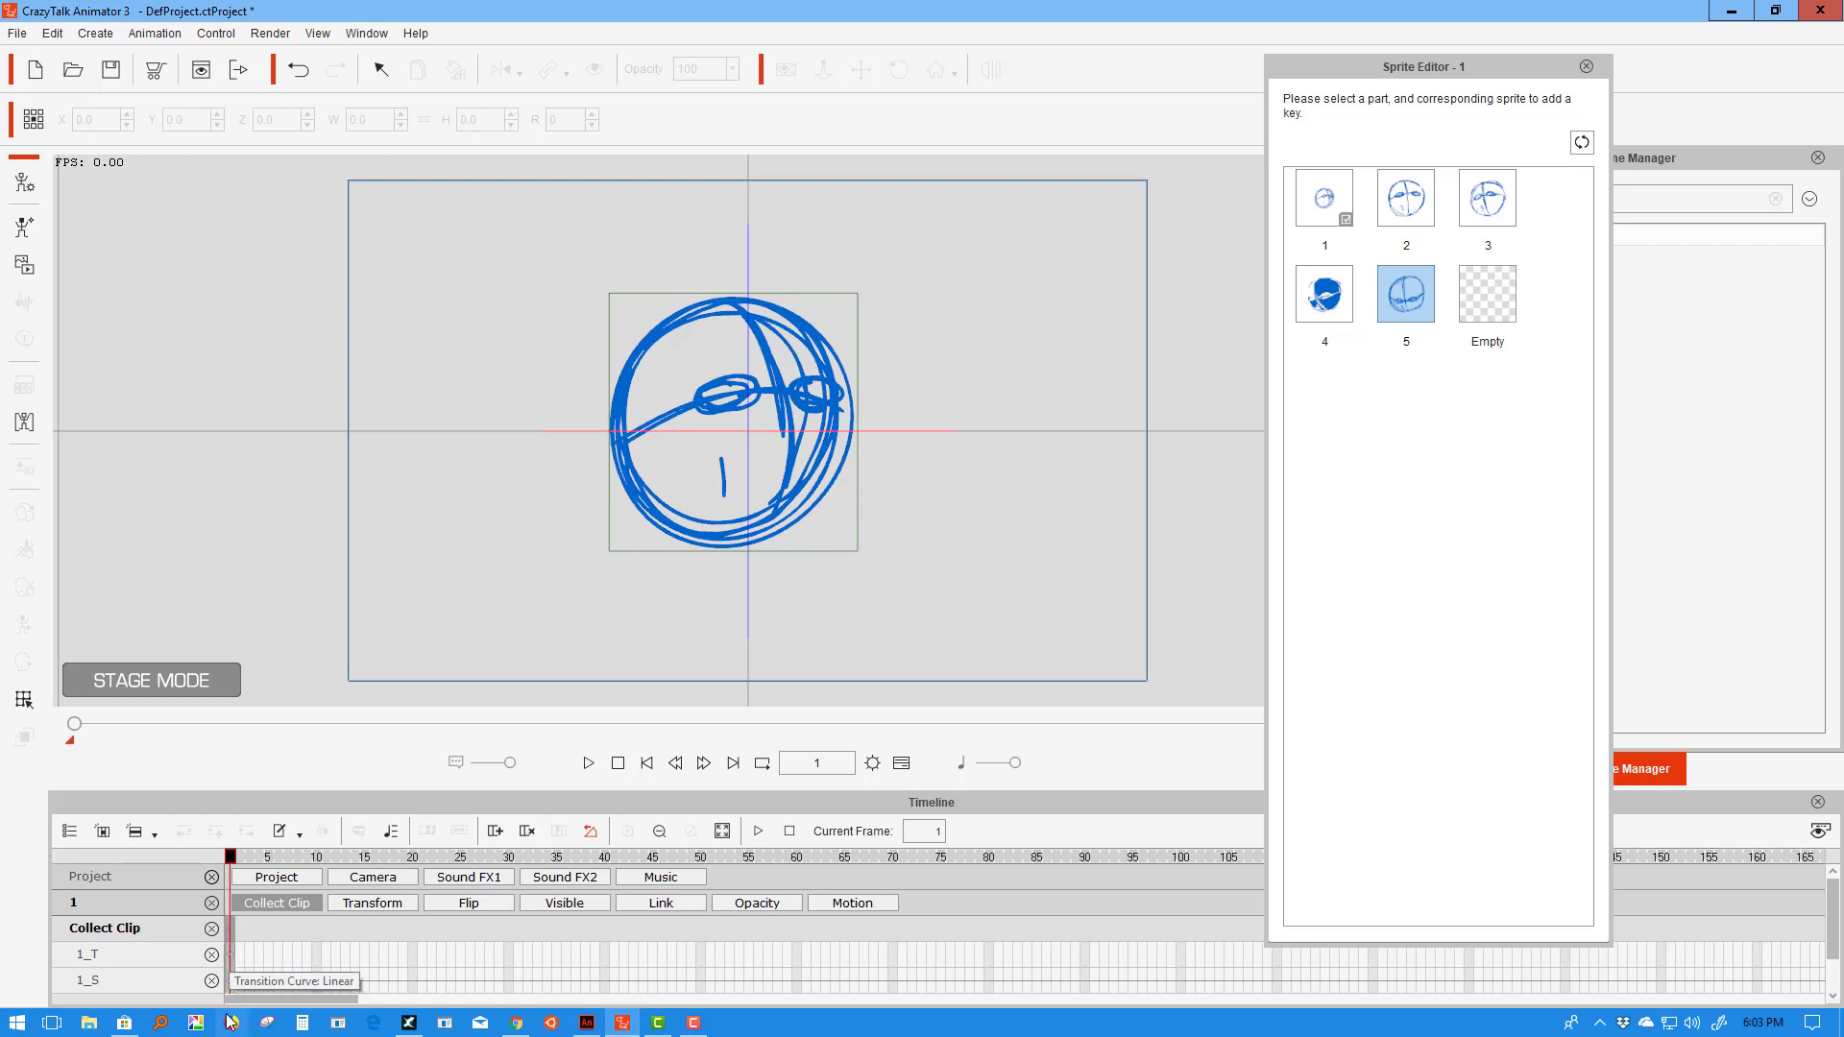
right_click(233, 928)
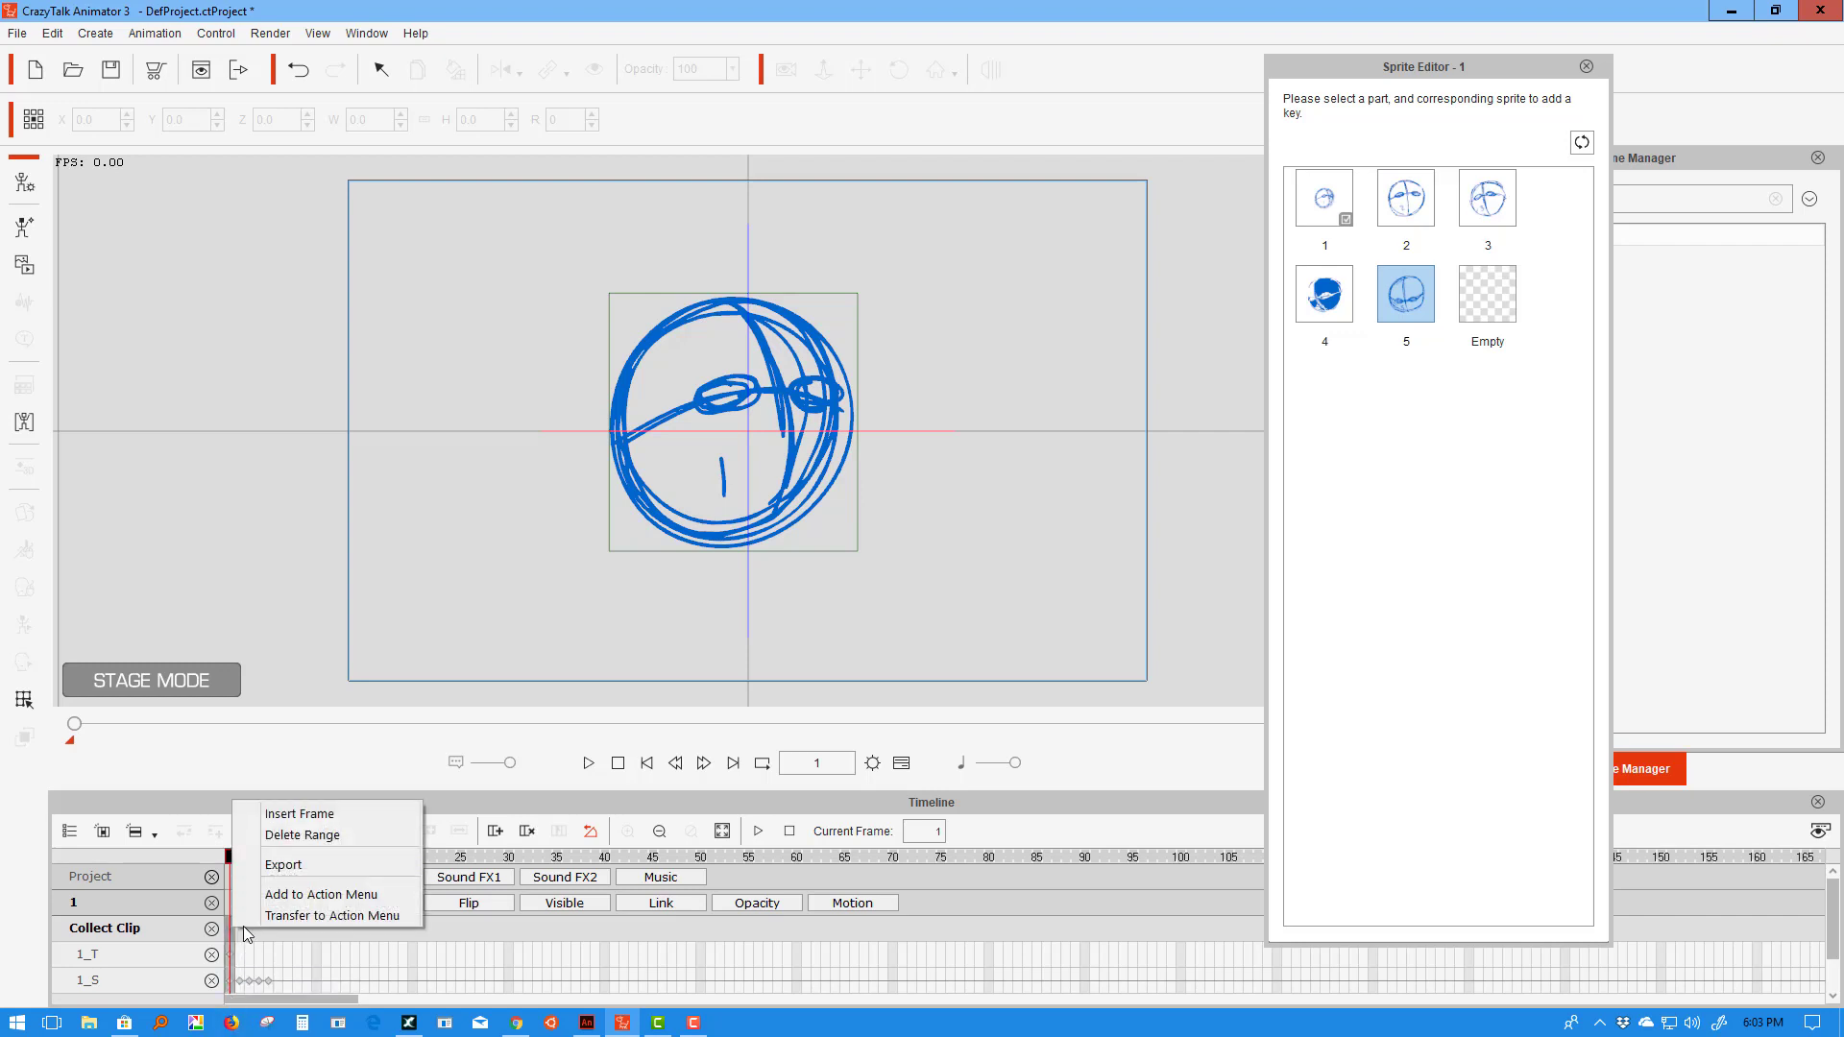
click(315, 895)
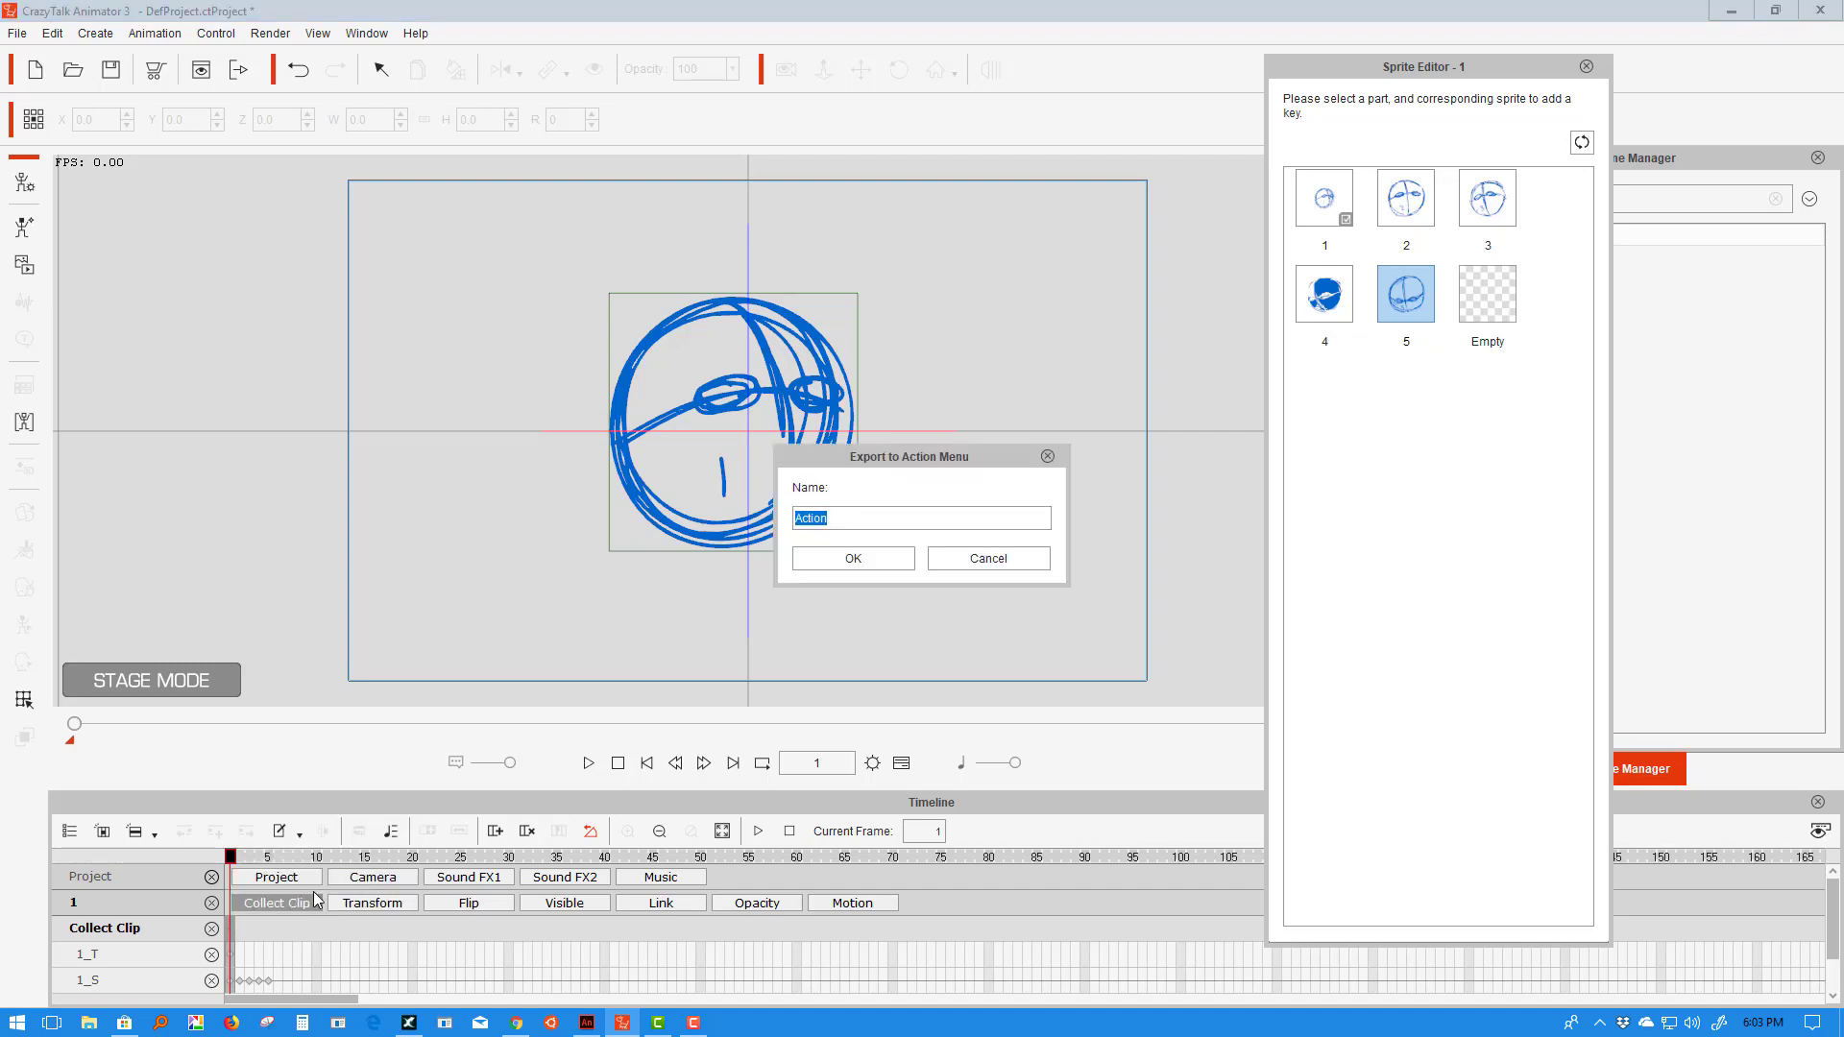
text(Look Left)
click(899, 553)
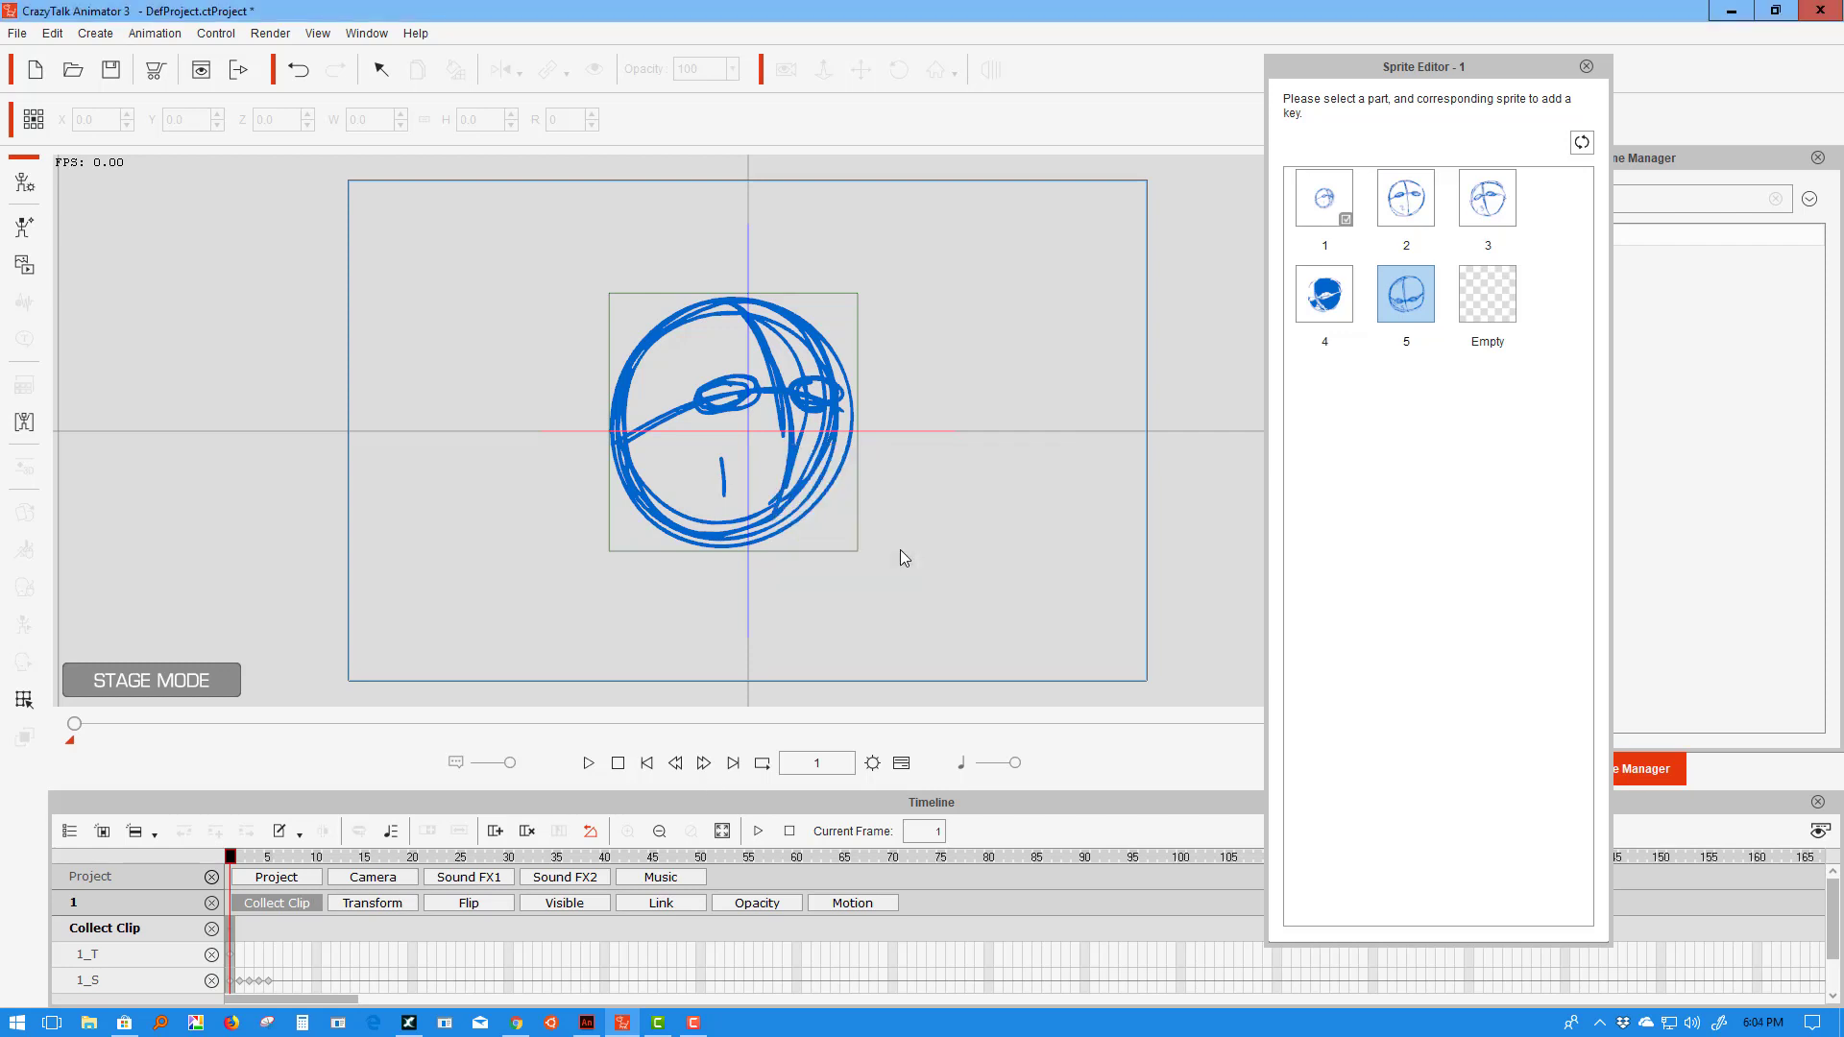
- Save frame 2 to the Action Menu as 'Face Forward'
click(242, 945)
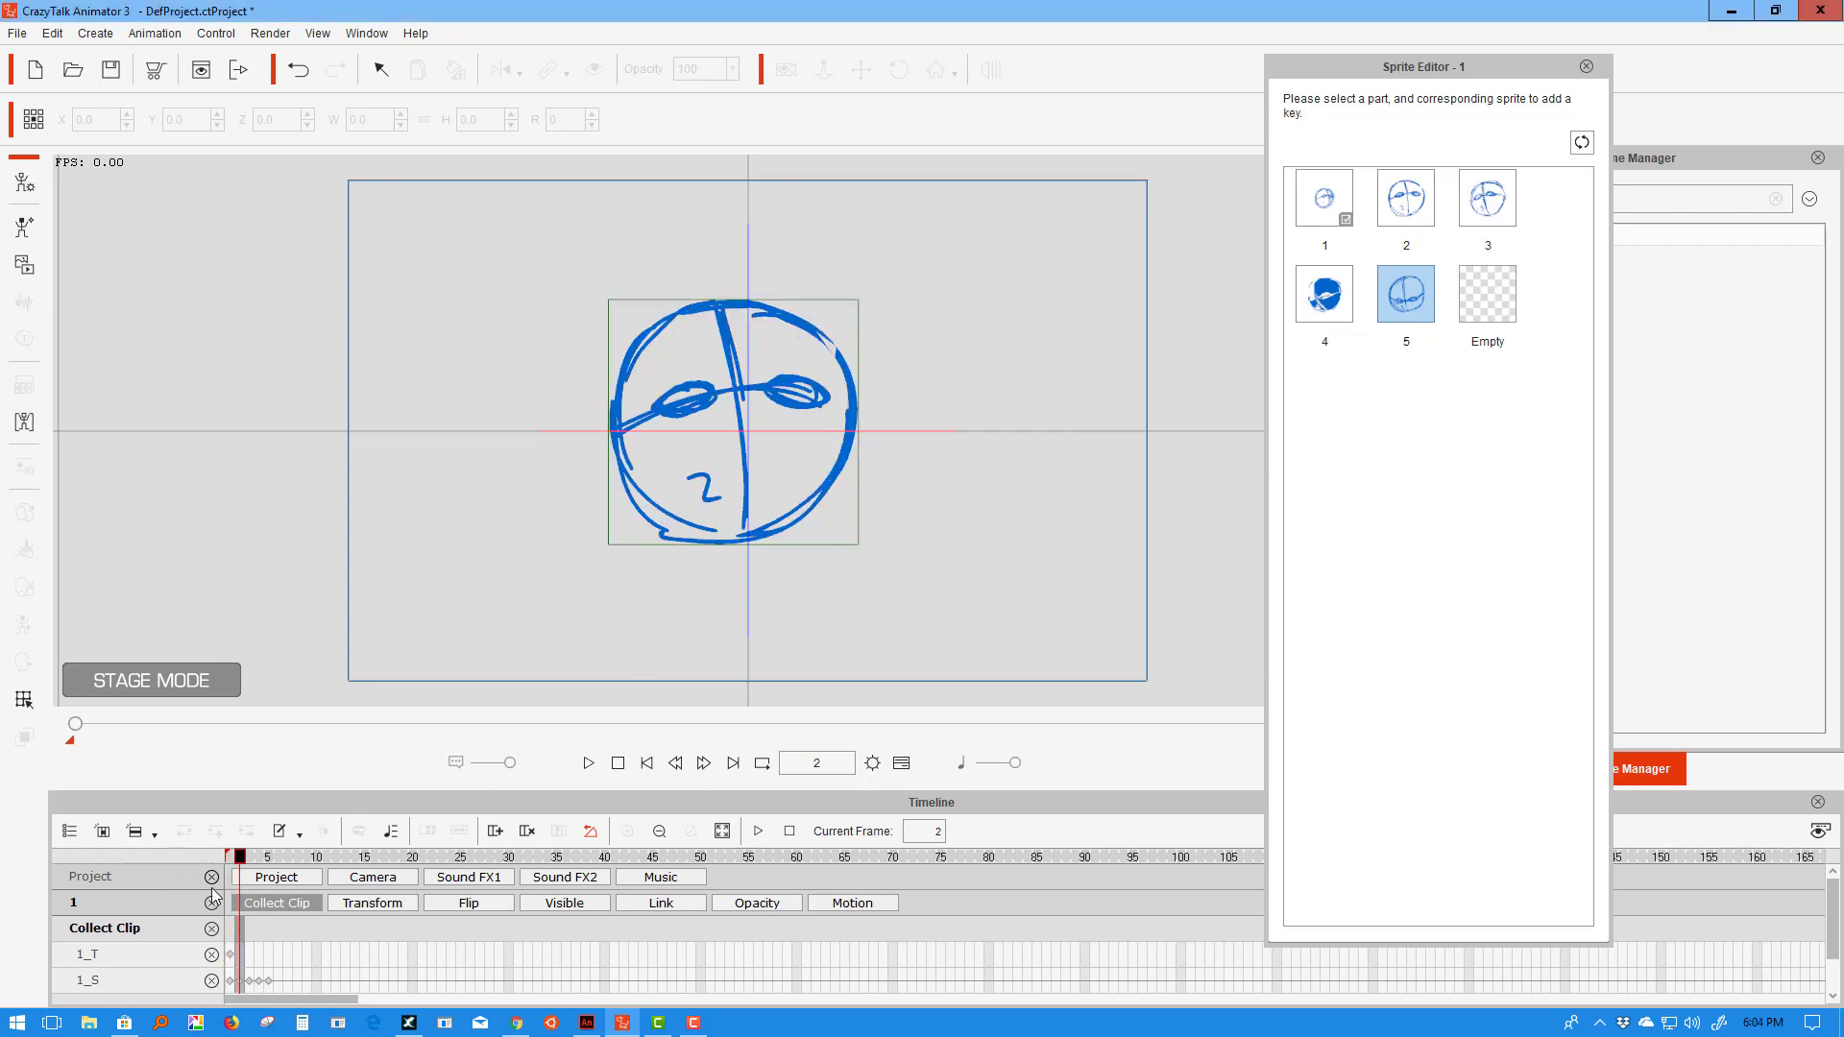
right_click(250, 932)
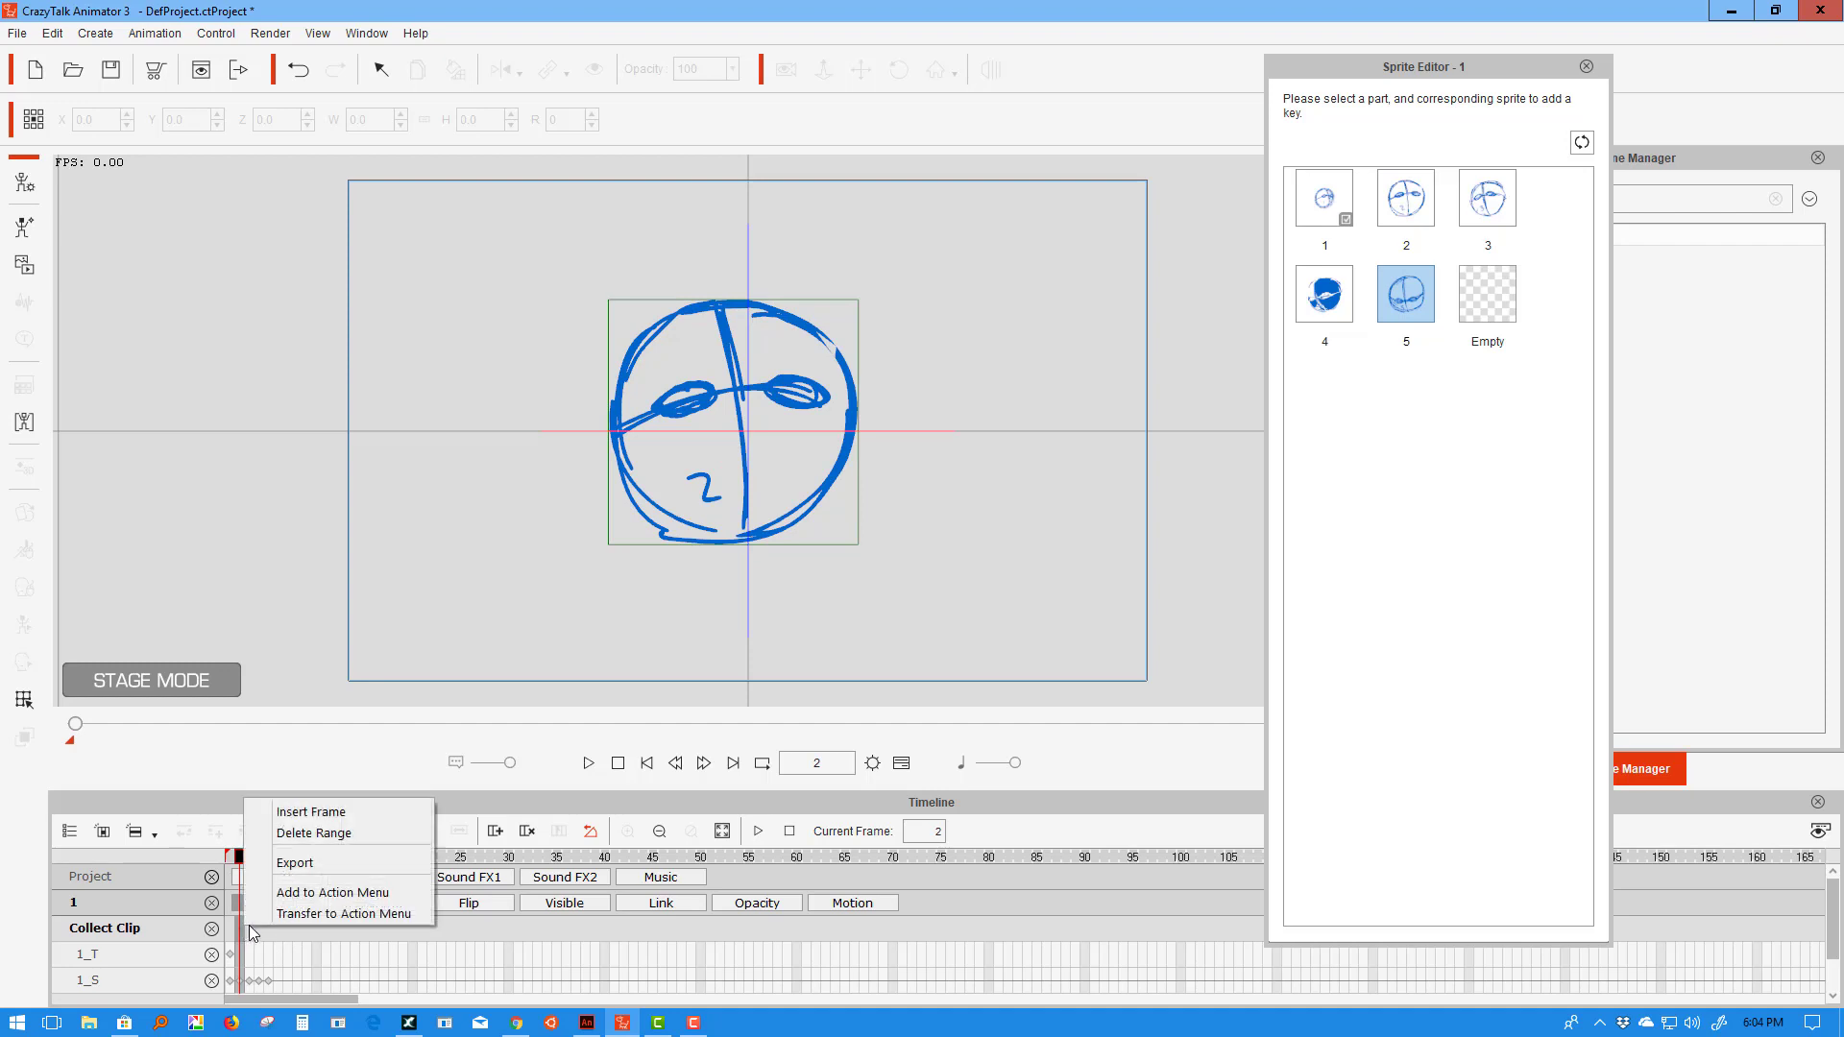
click(306, 893)
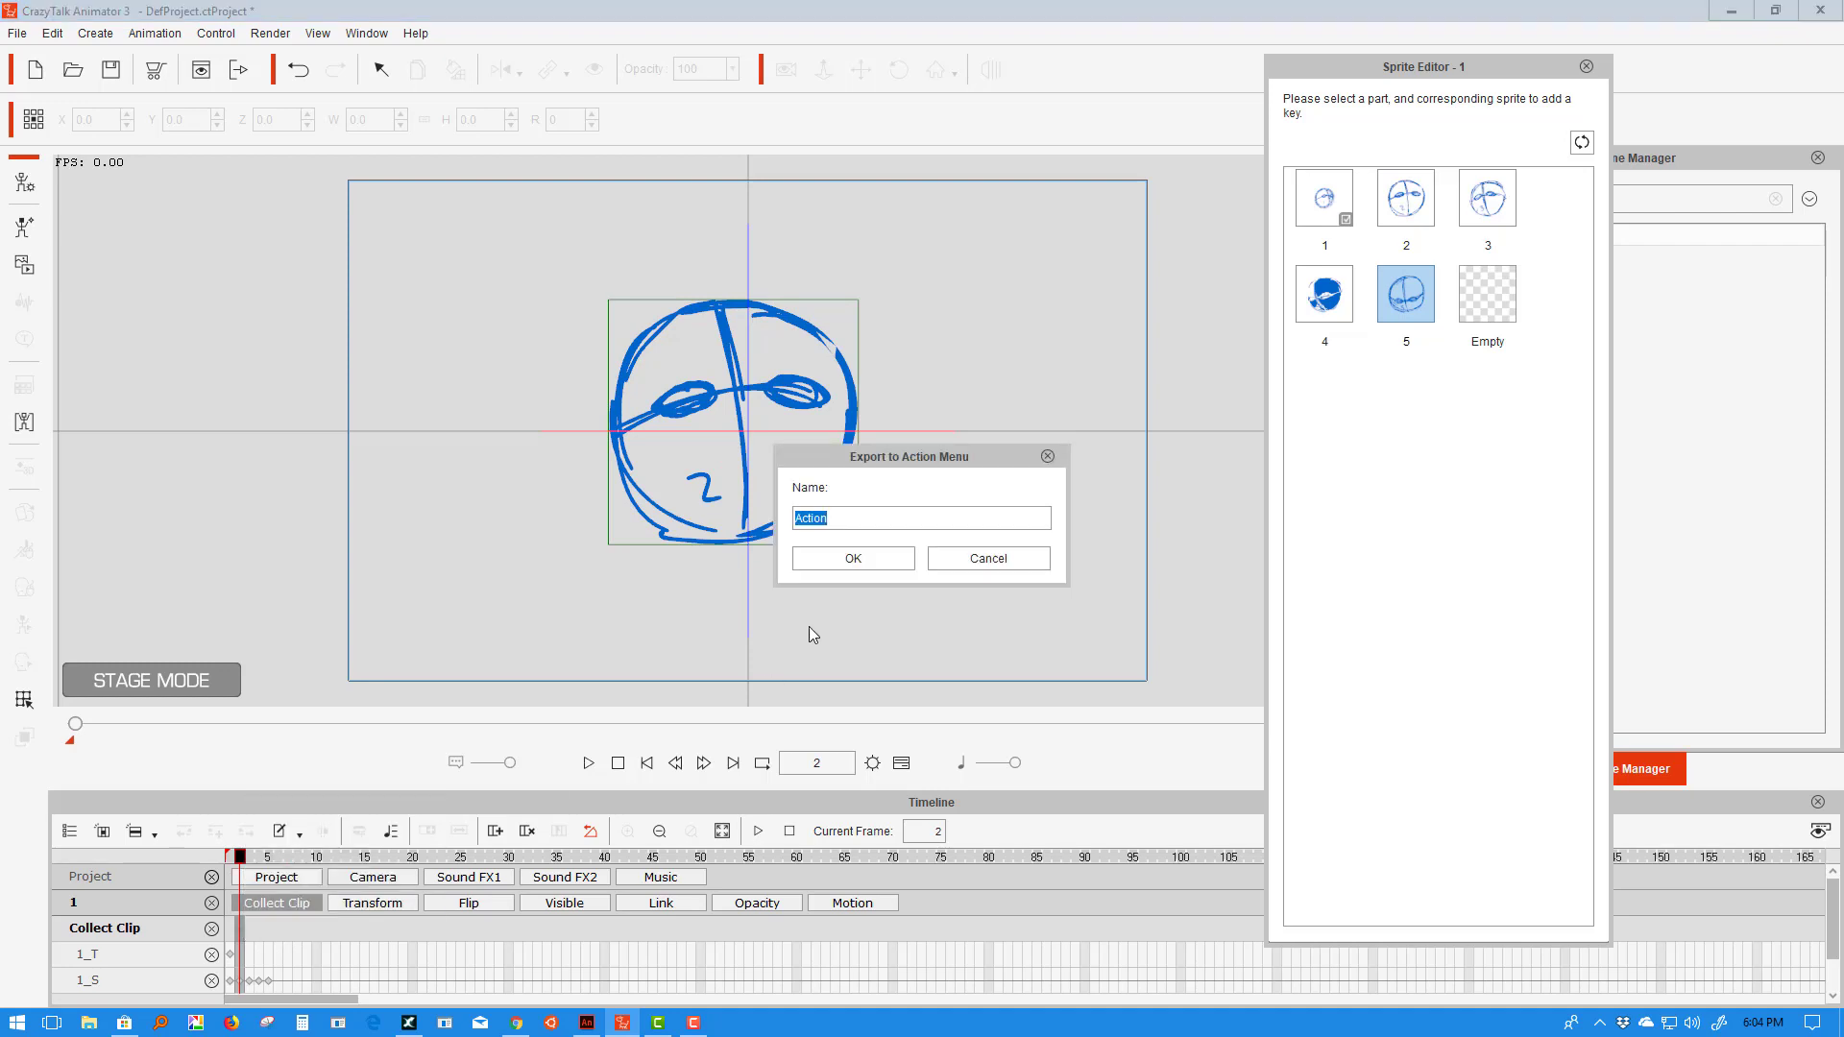
text(Face Forward)
click(851, 561)
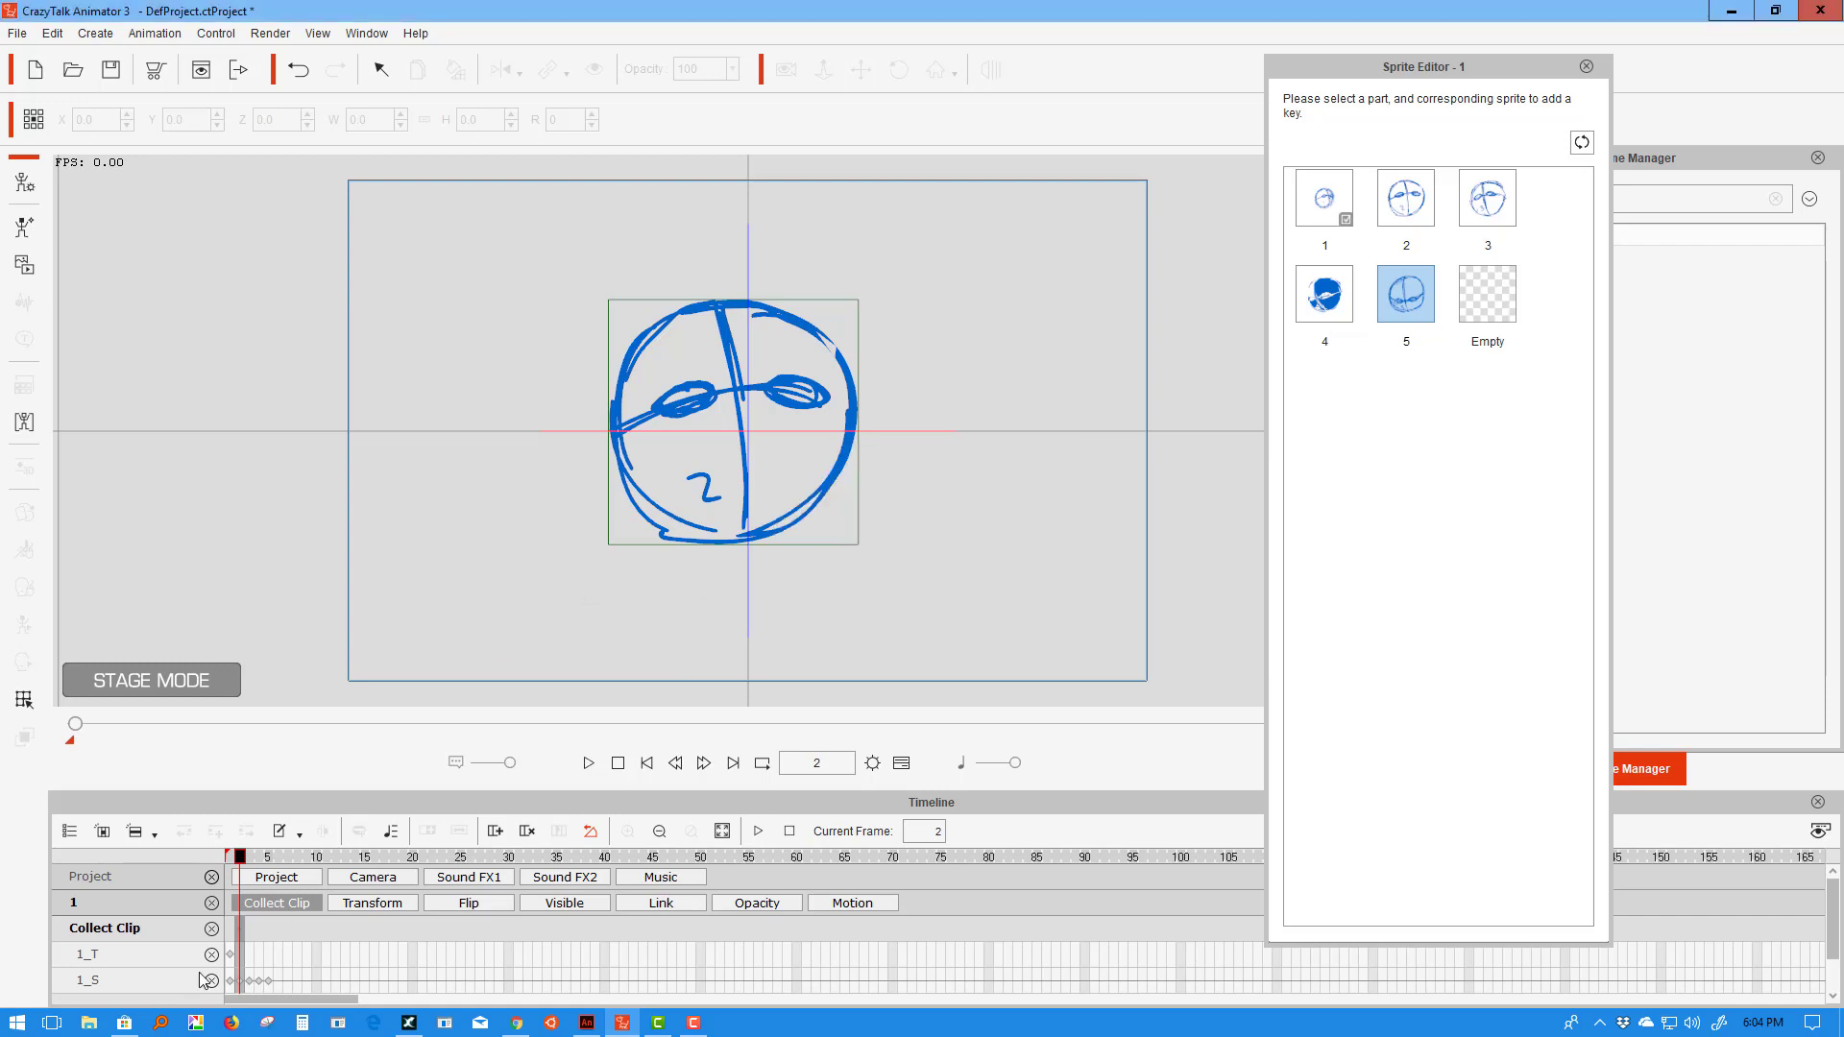
- Save frame 3 to the Action Menu as 'Look Right'
click(252, 946)
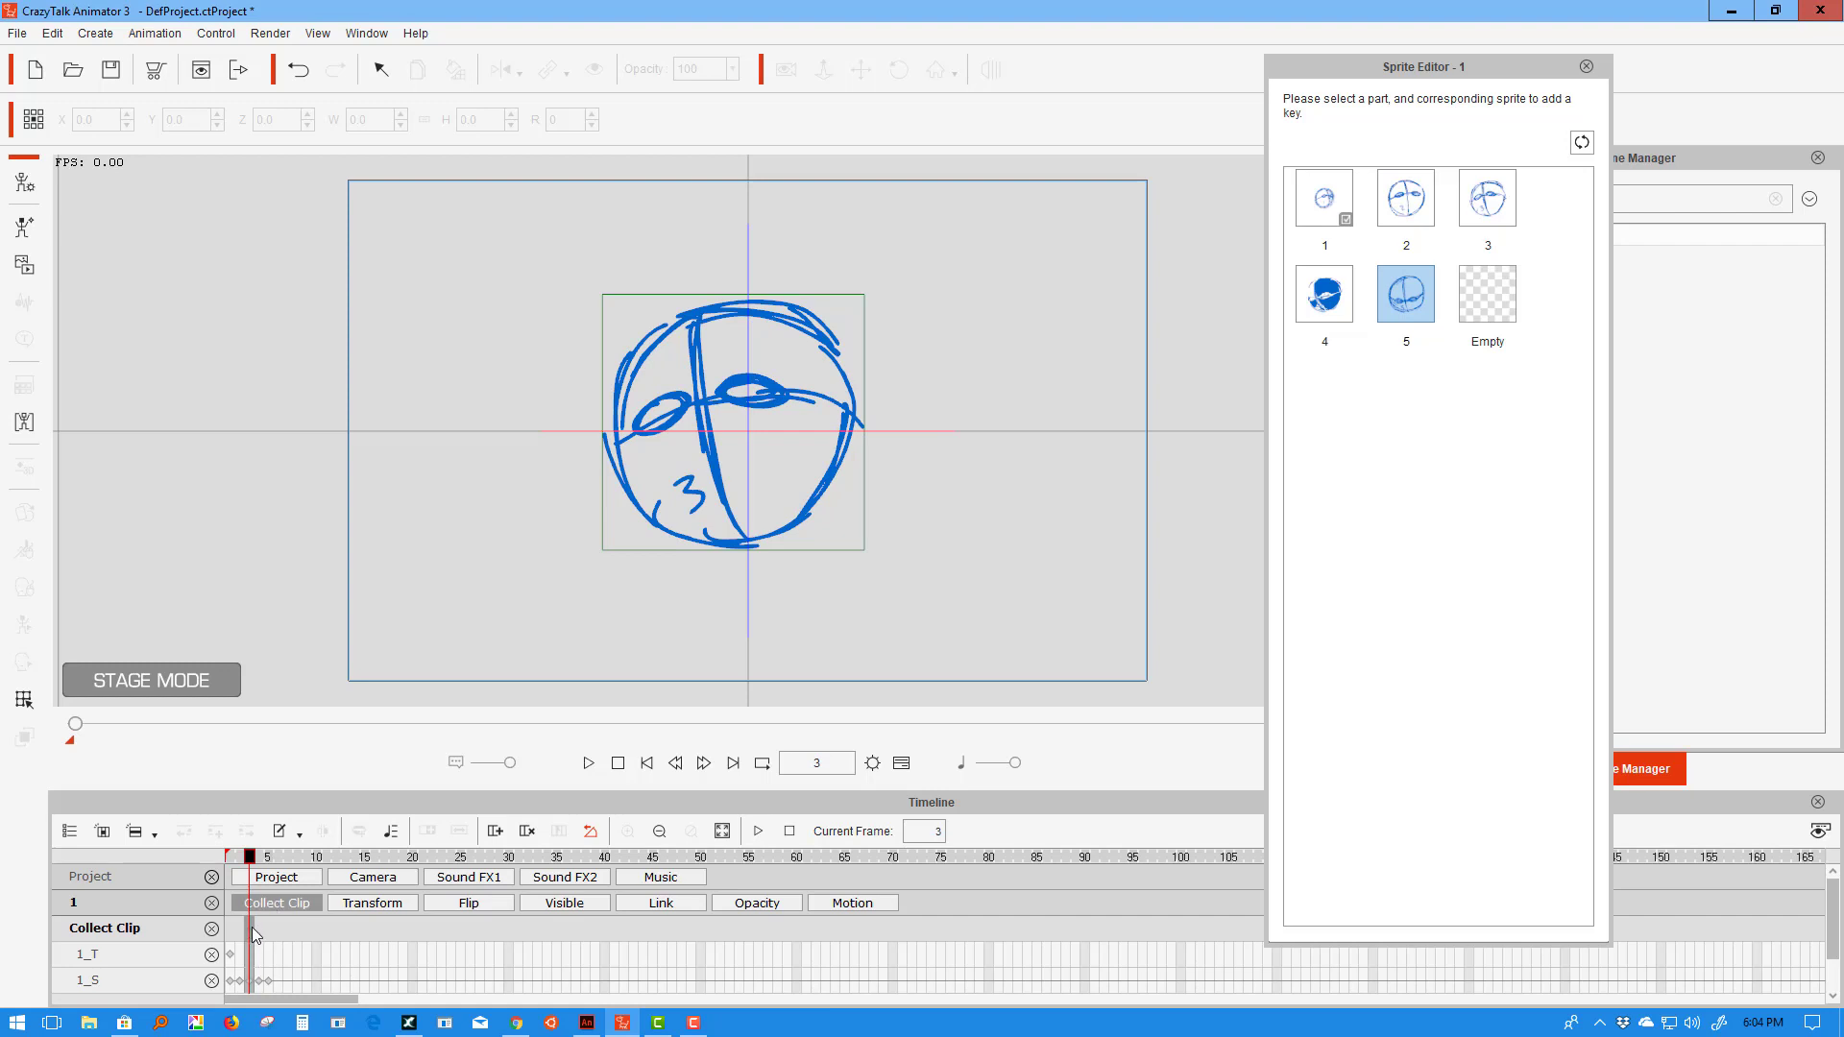
right_click(254, 928)
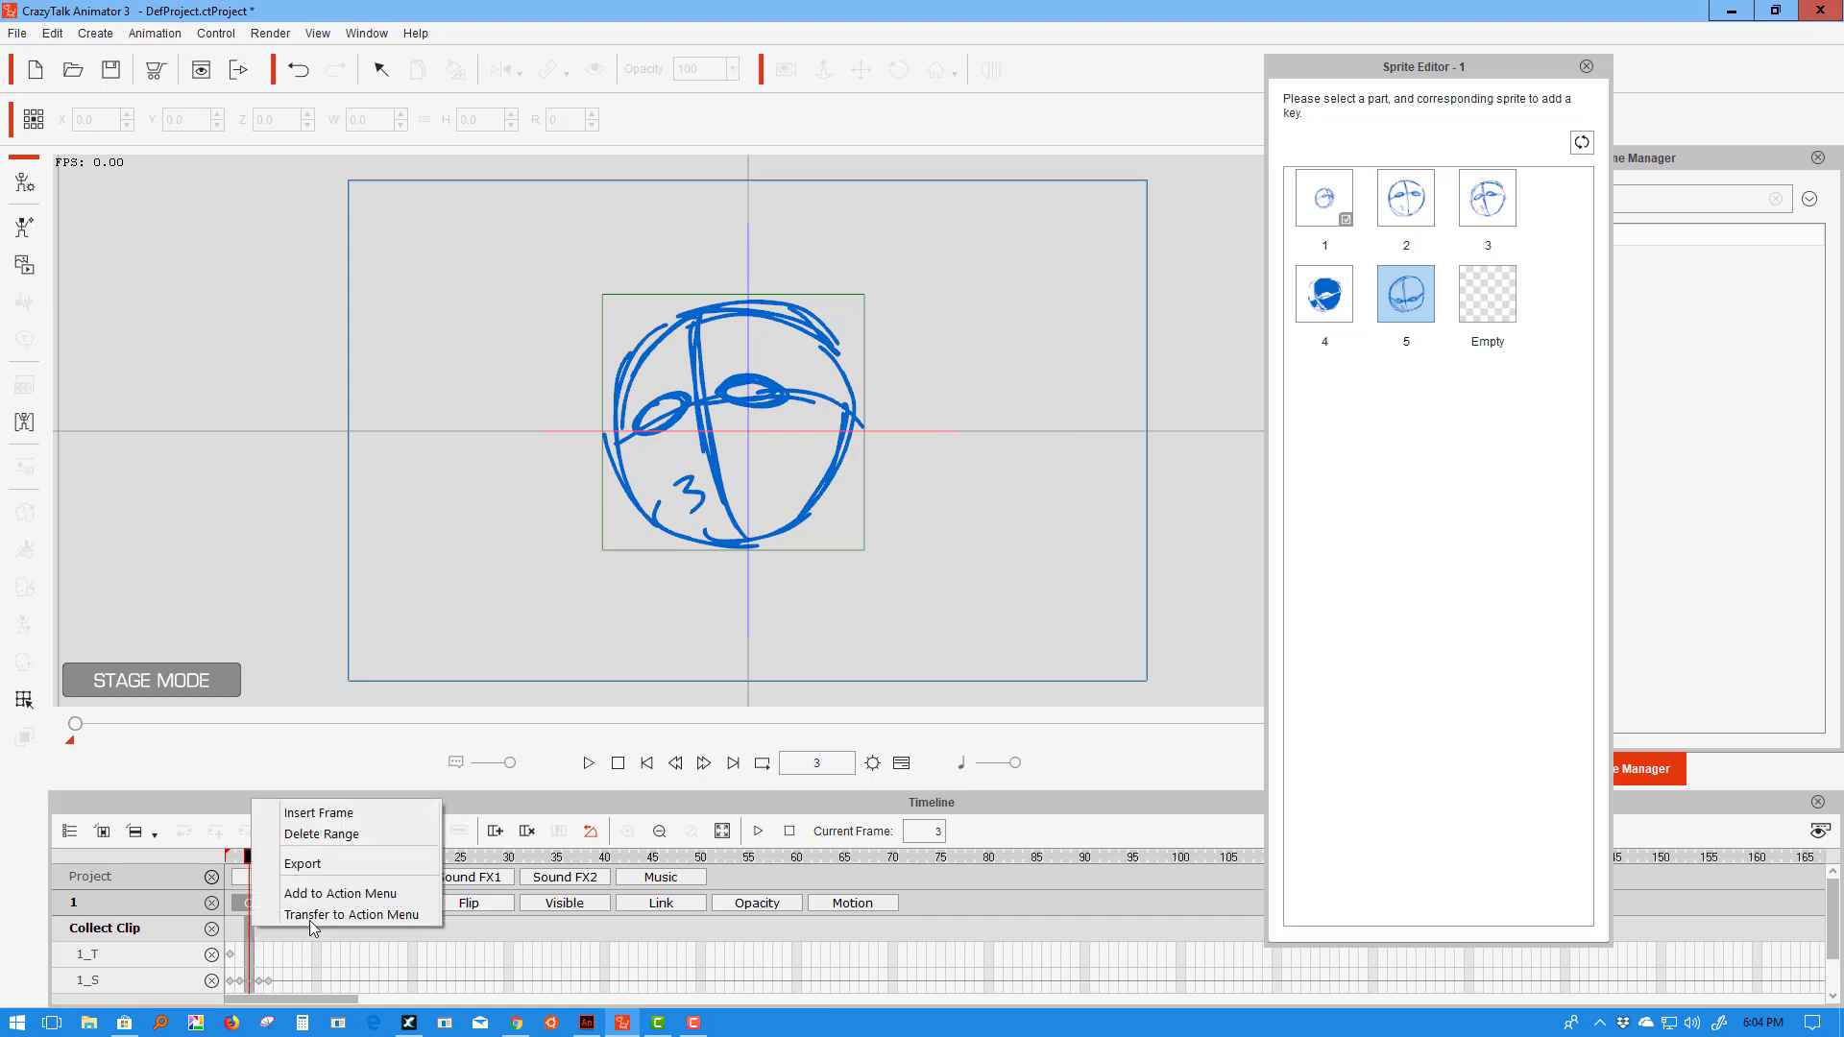
click(353, 894)
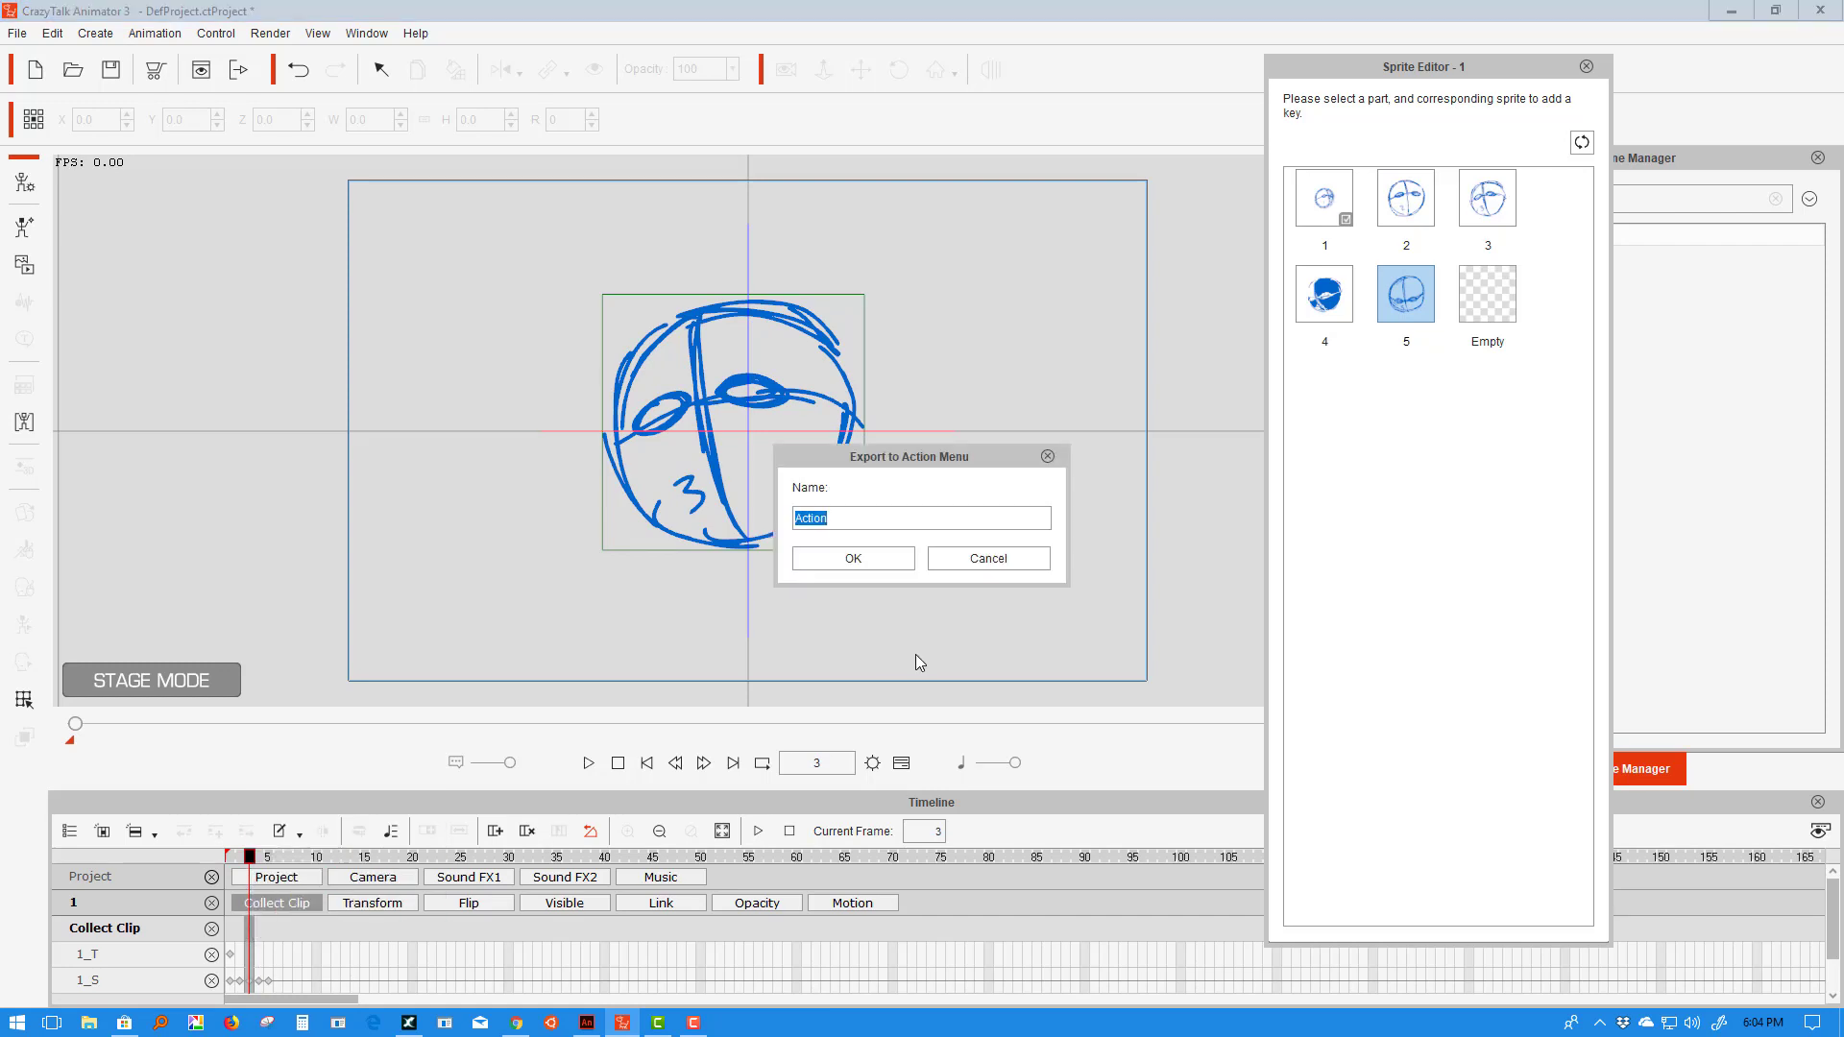
text(Look Right)
click(877, 563)
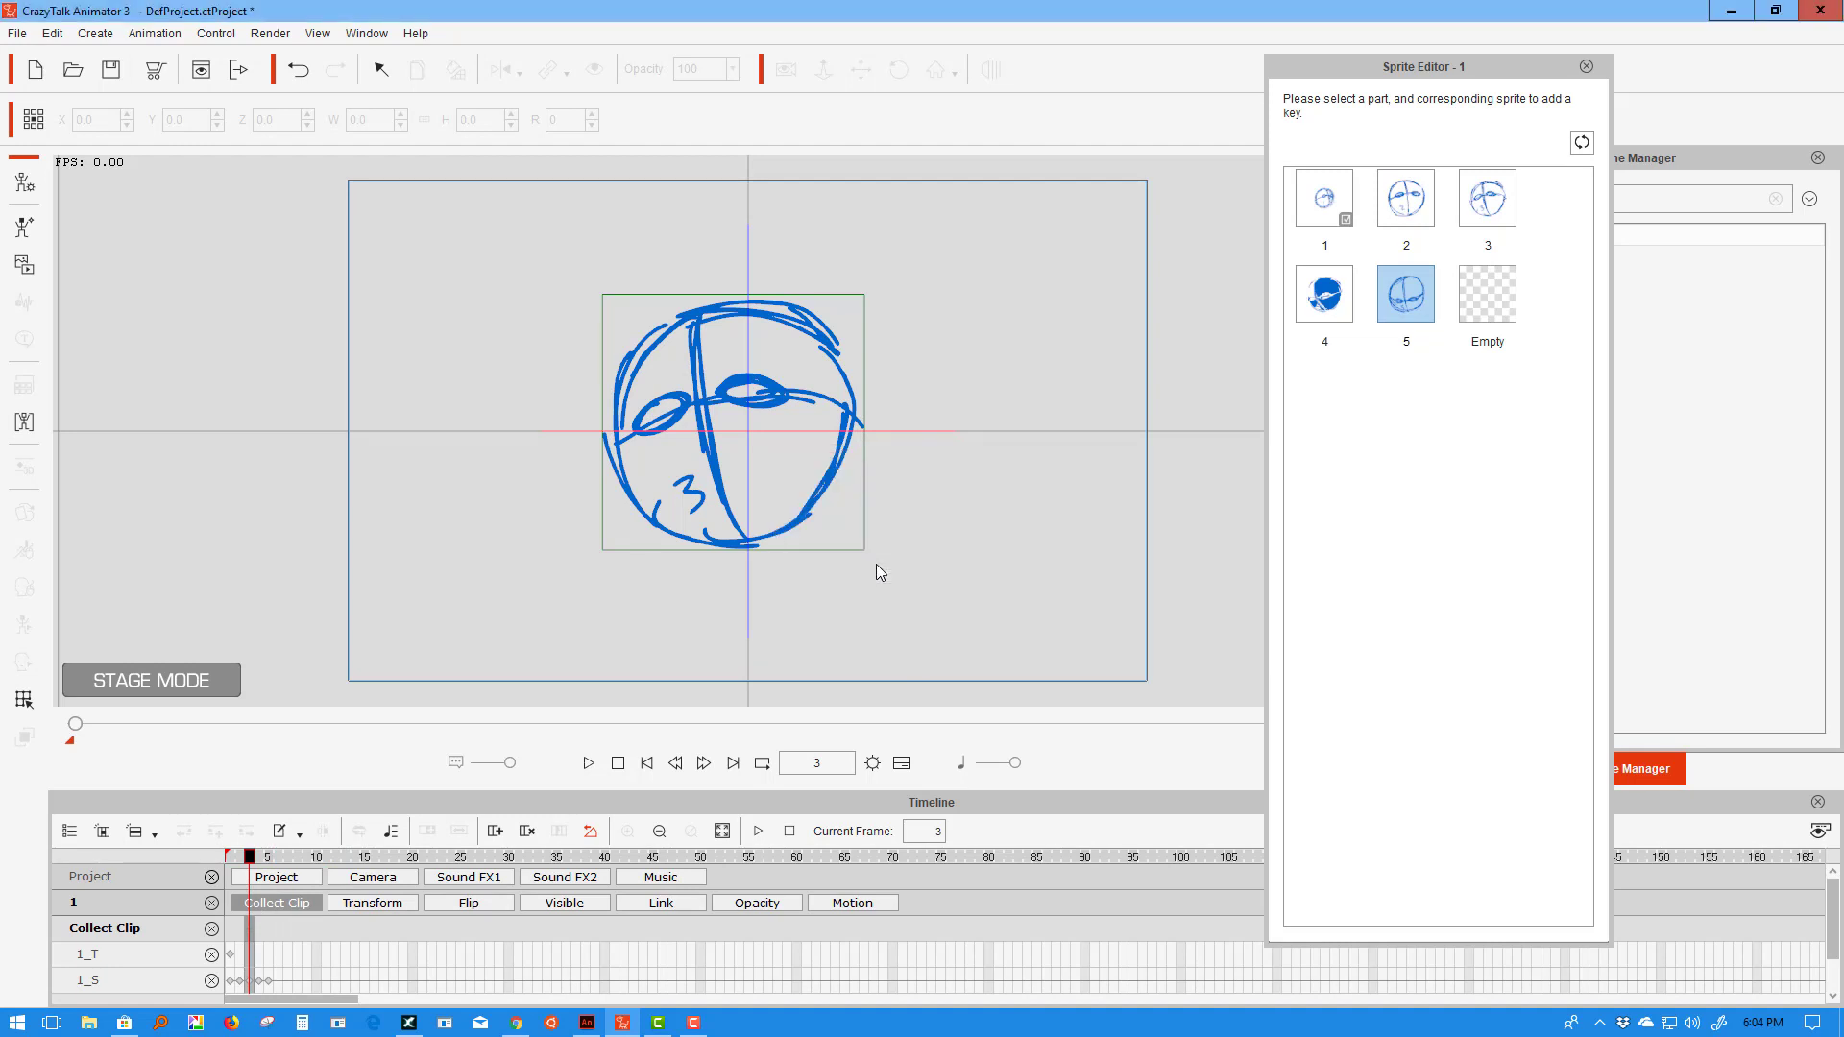
- Save frame 4 to the Action Menu as 'Look Right and Down'
click(260, 937)
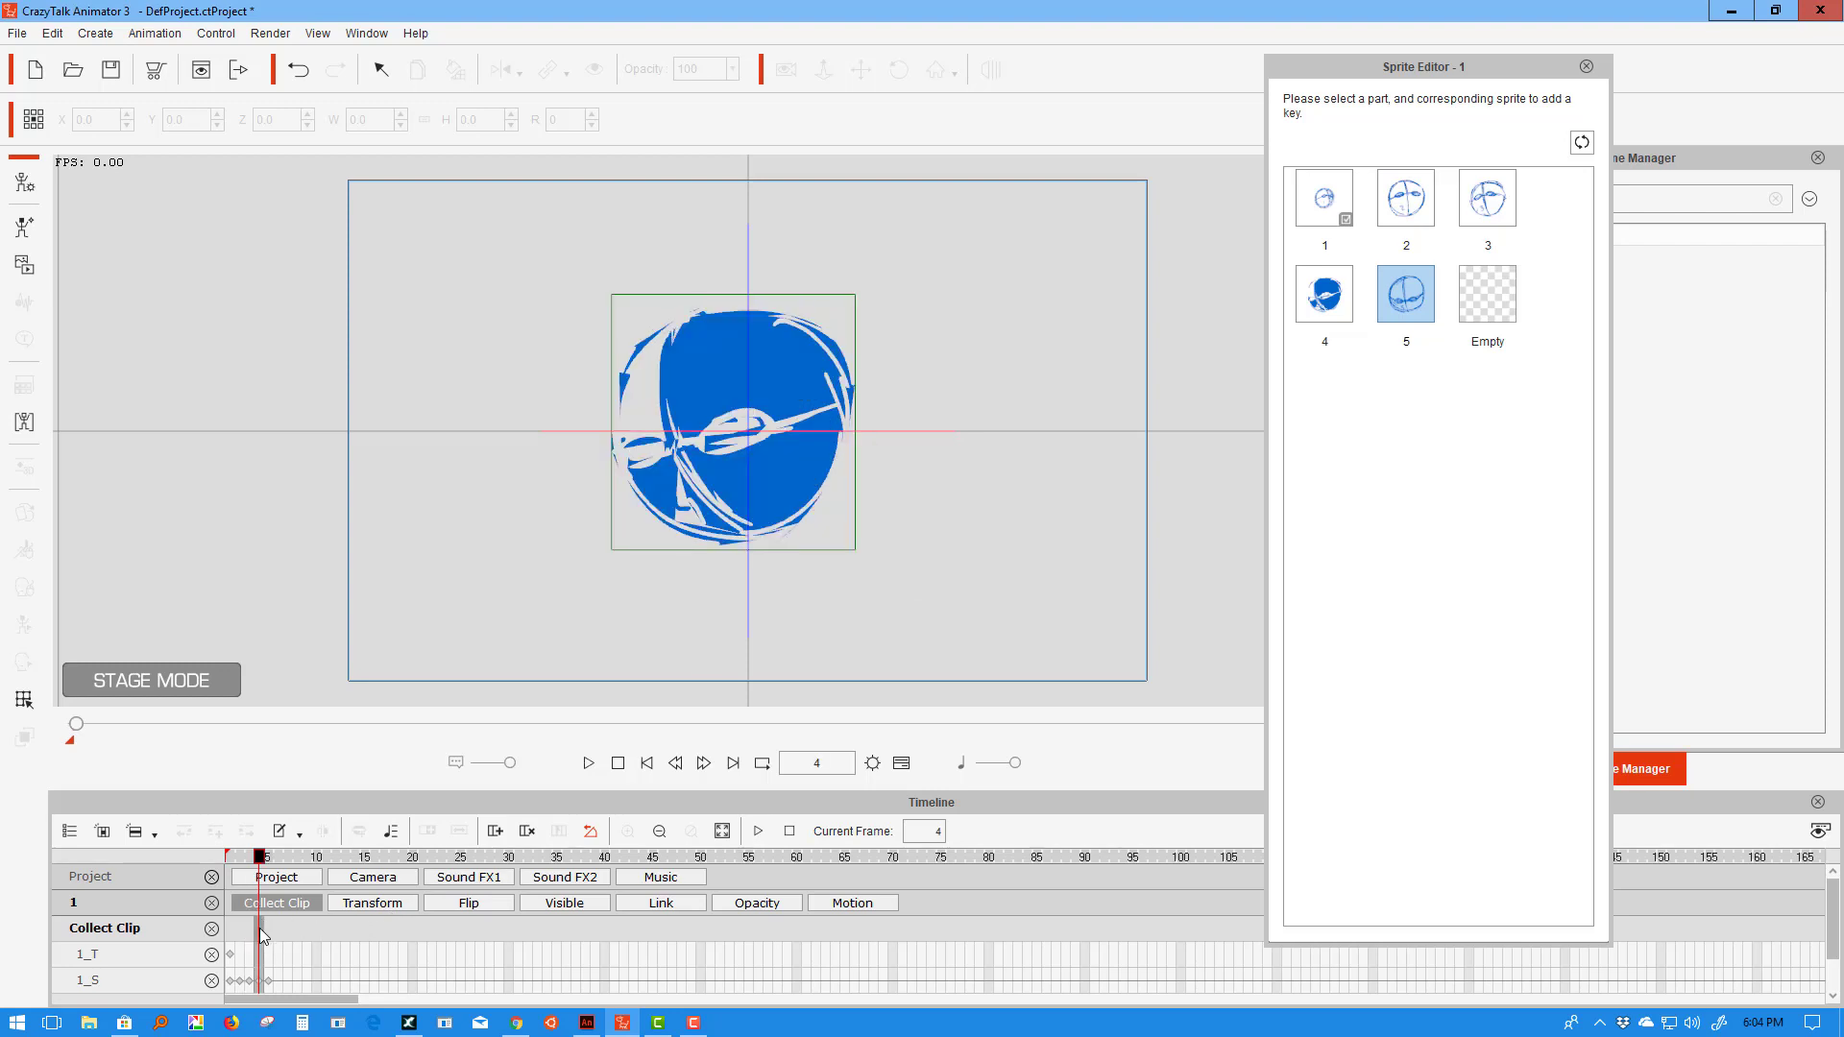
right_click(262, 929)
click(331, 913)
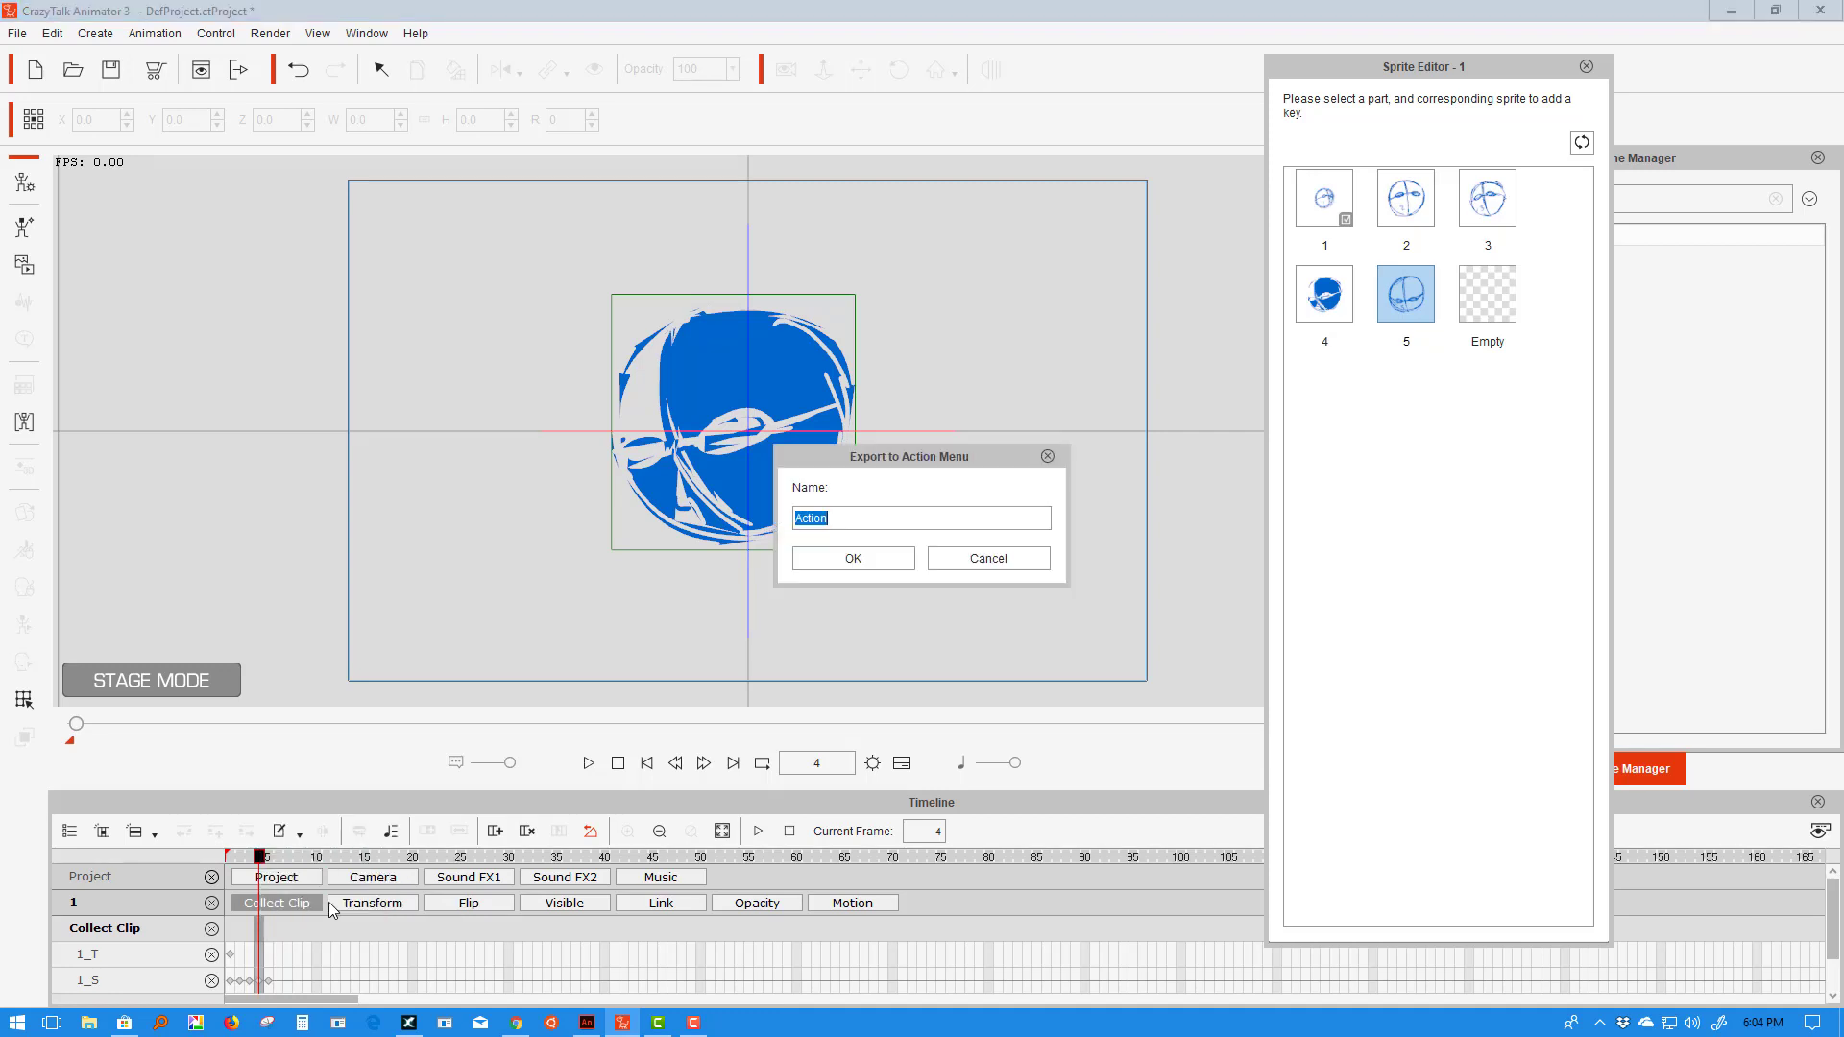
text(Look Right and Dow)
click(874, 557)
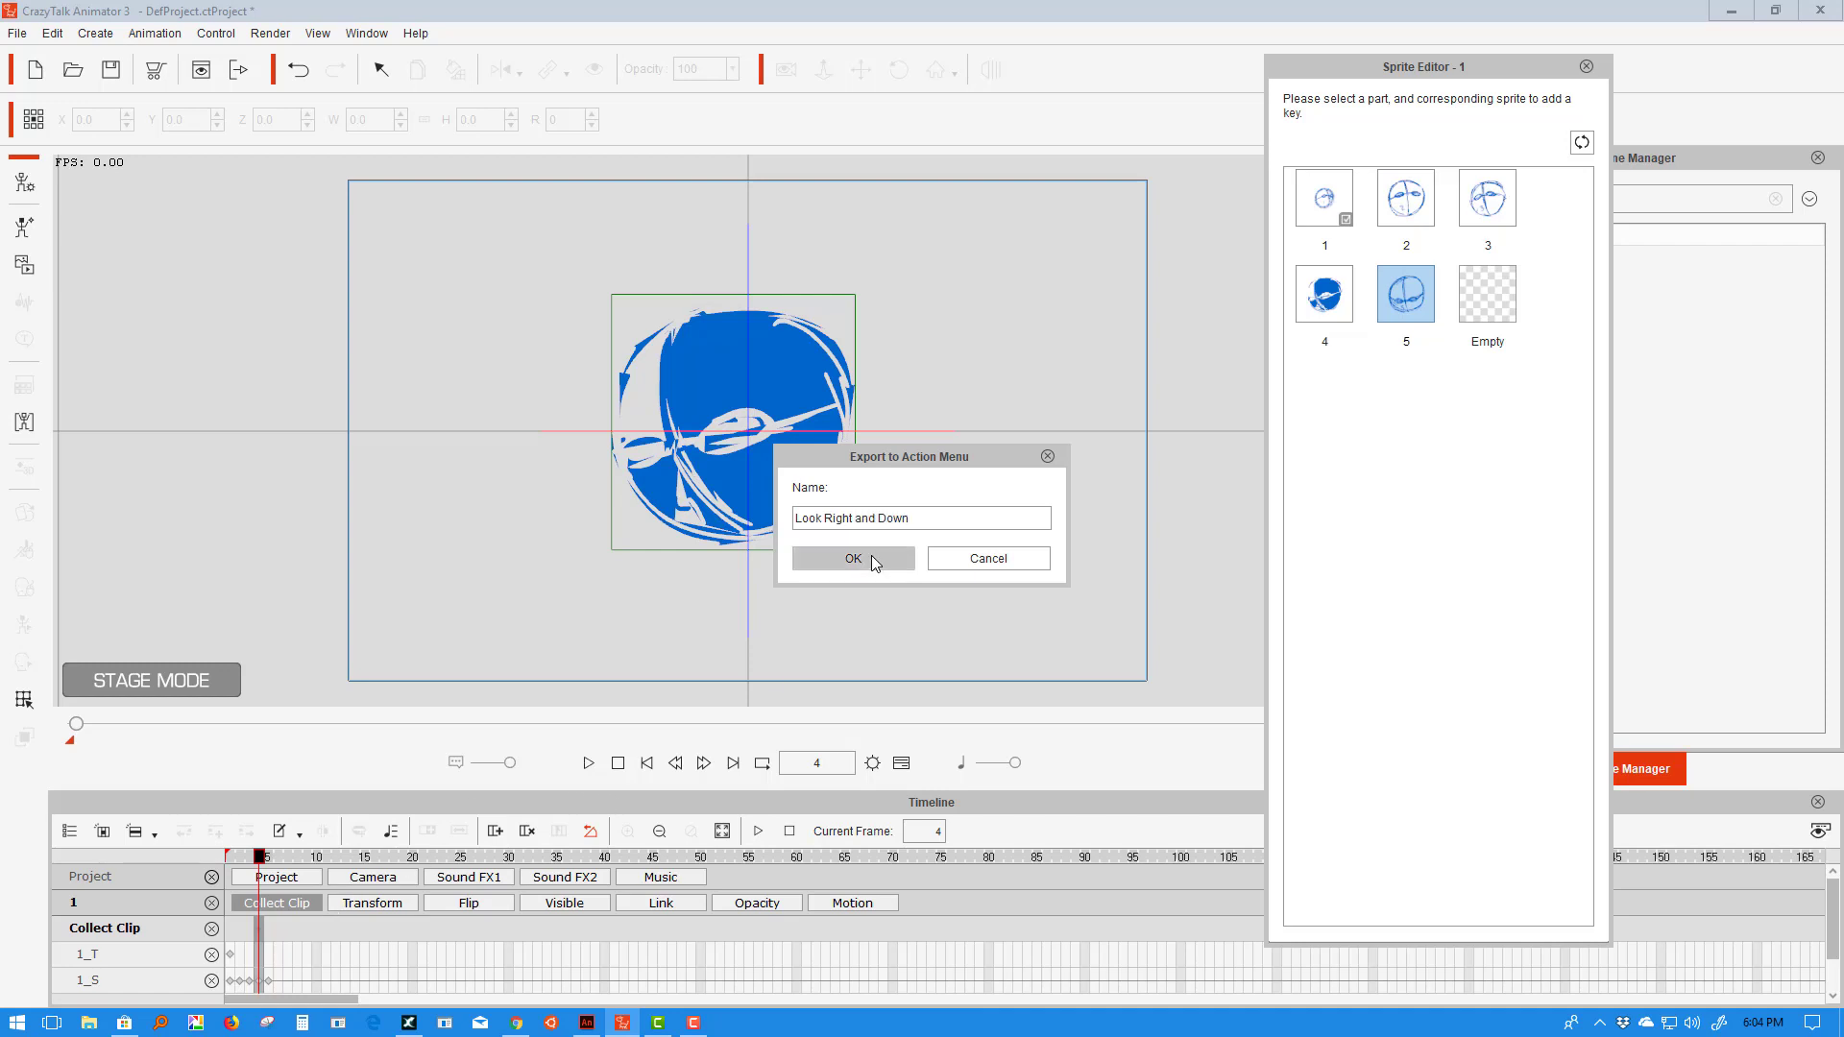
- Save frame 5 to the Action Menu as 'Look Down'
click(270, 933)
right_click(272, 937)
click(337, 920)
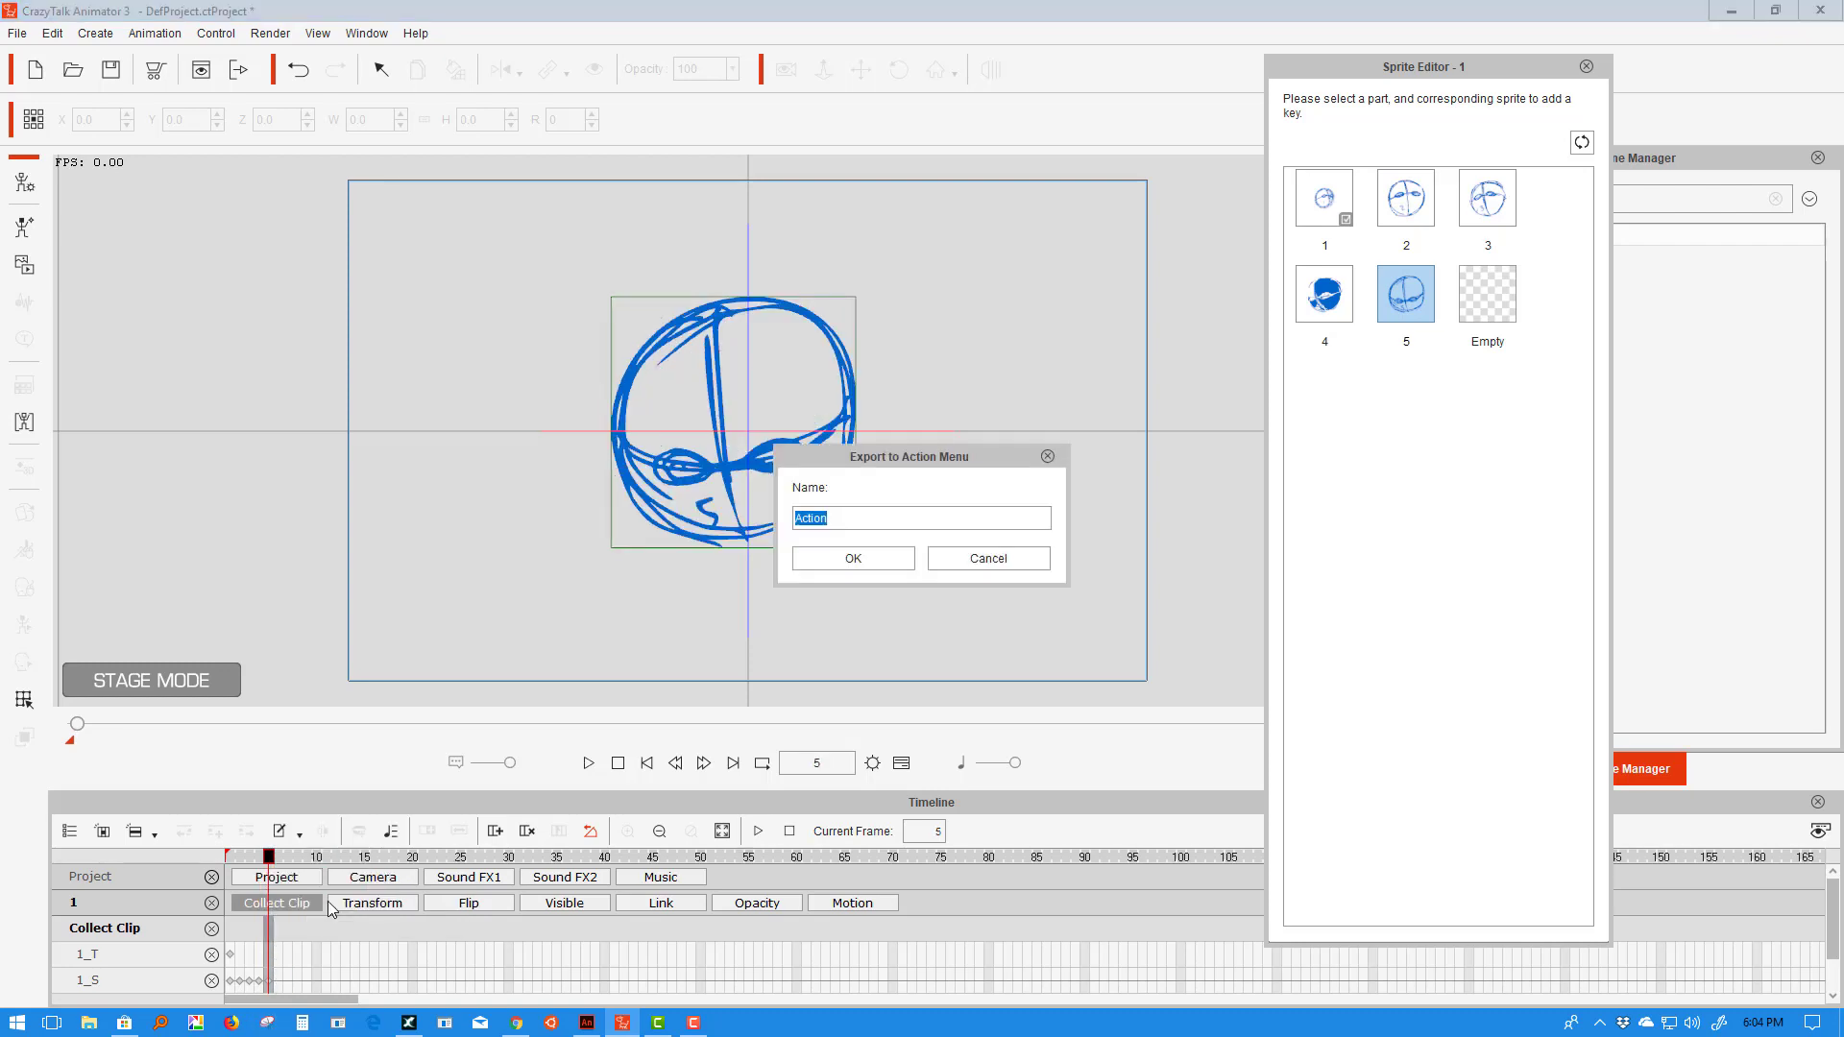
text(Look Down)
click(816, 559)
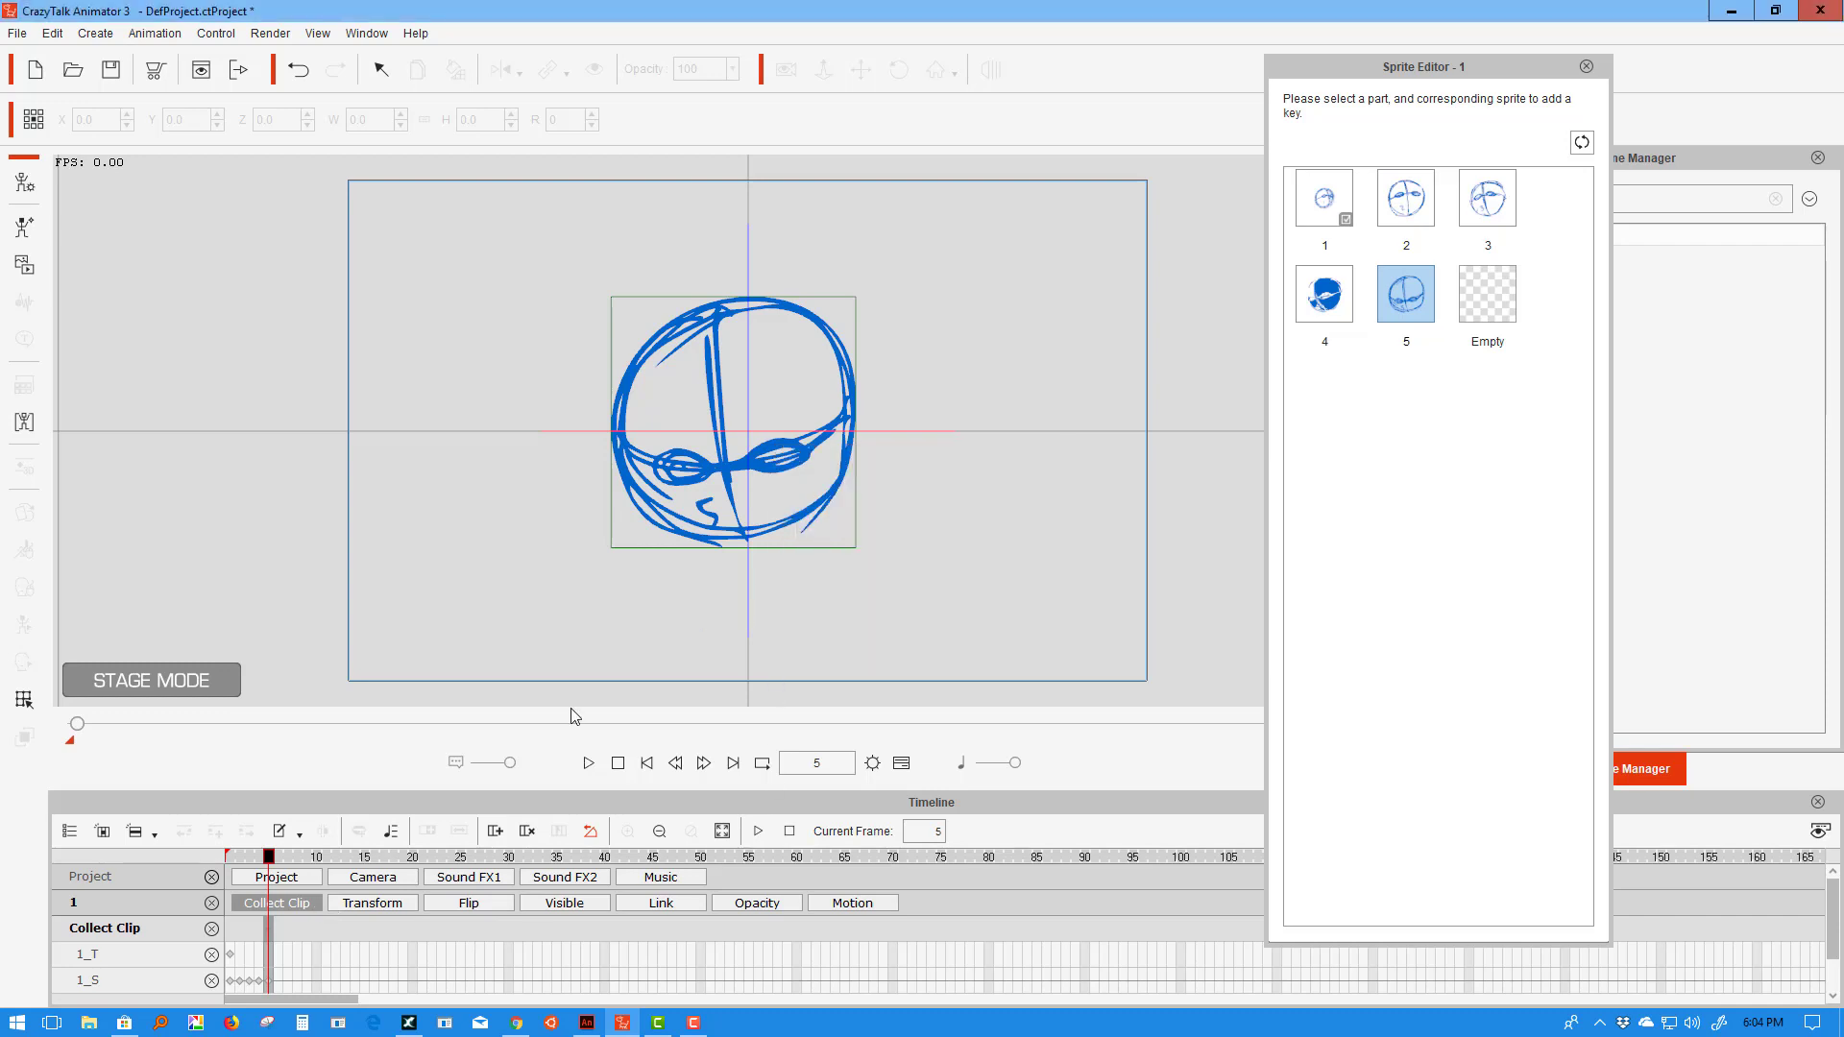
- Mark frames 1–5 of the head sprite and add them to the Action Menu as 'Go Crazy'
click(256, 927)
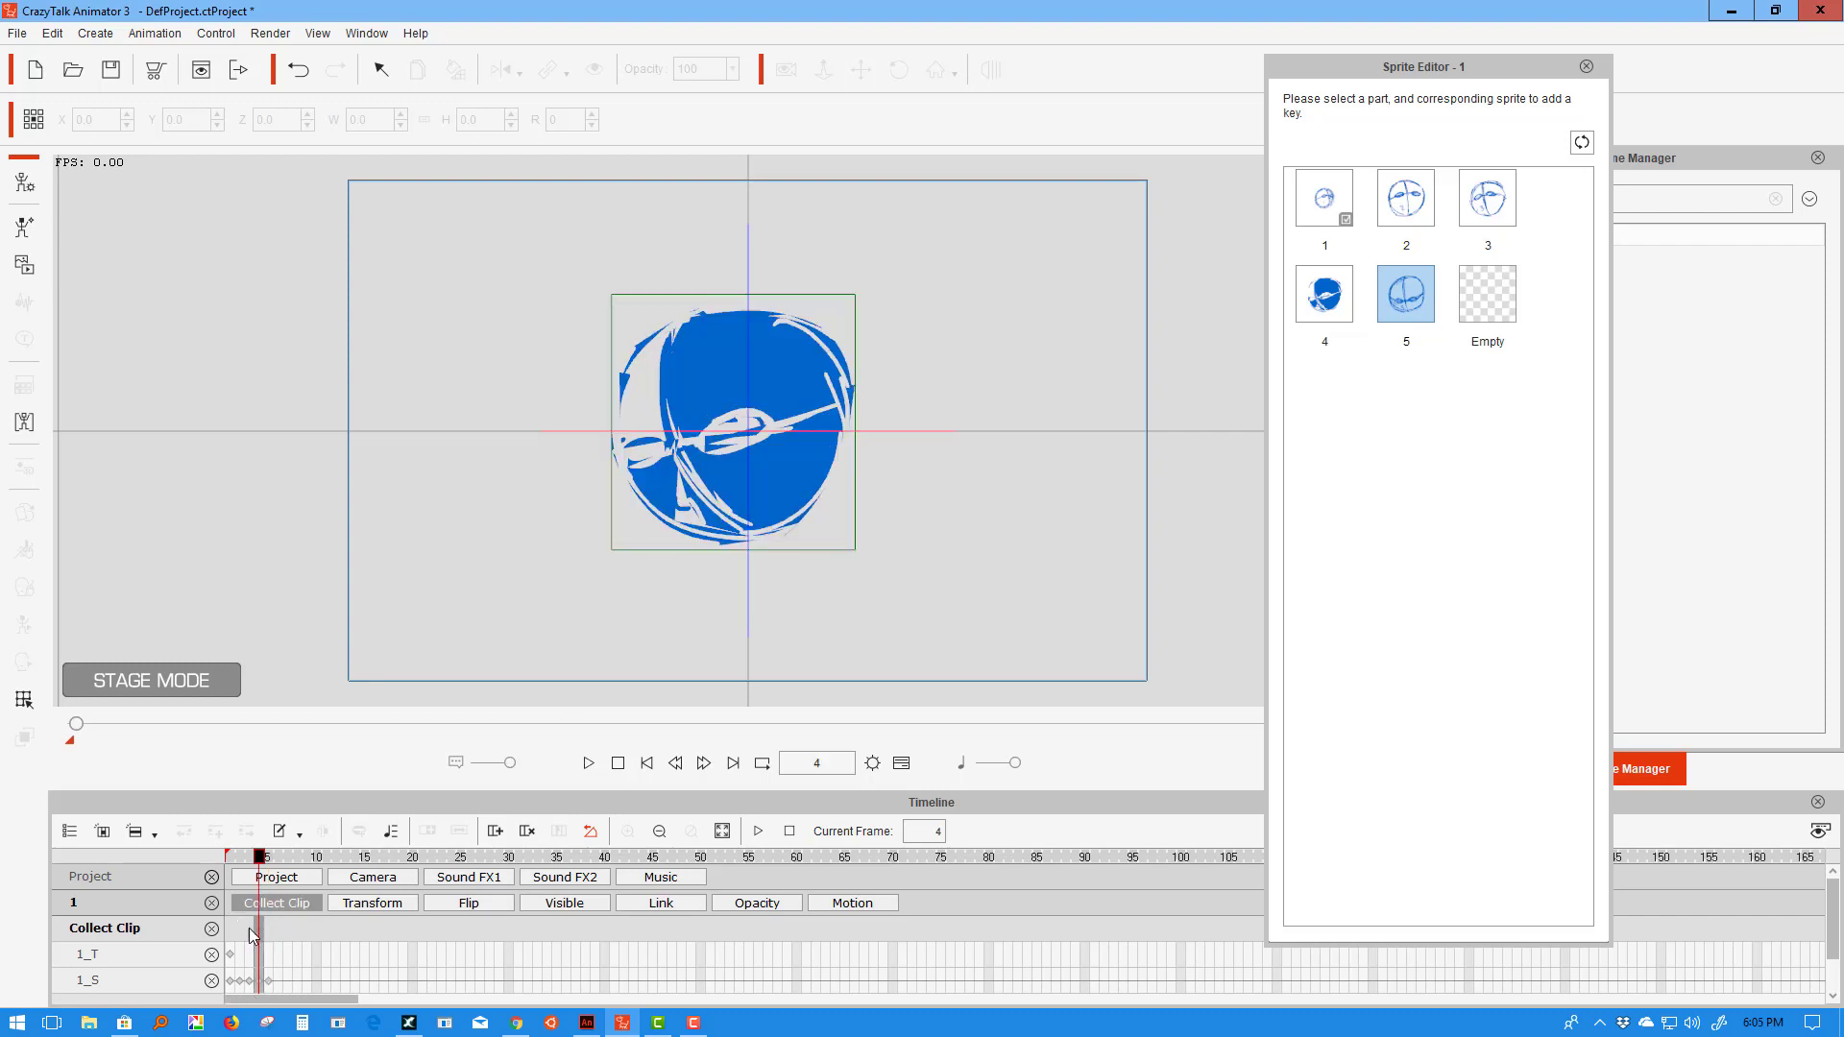
drag(230, 929, 261, 931)
click(268, 931)
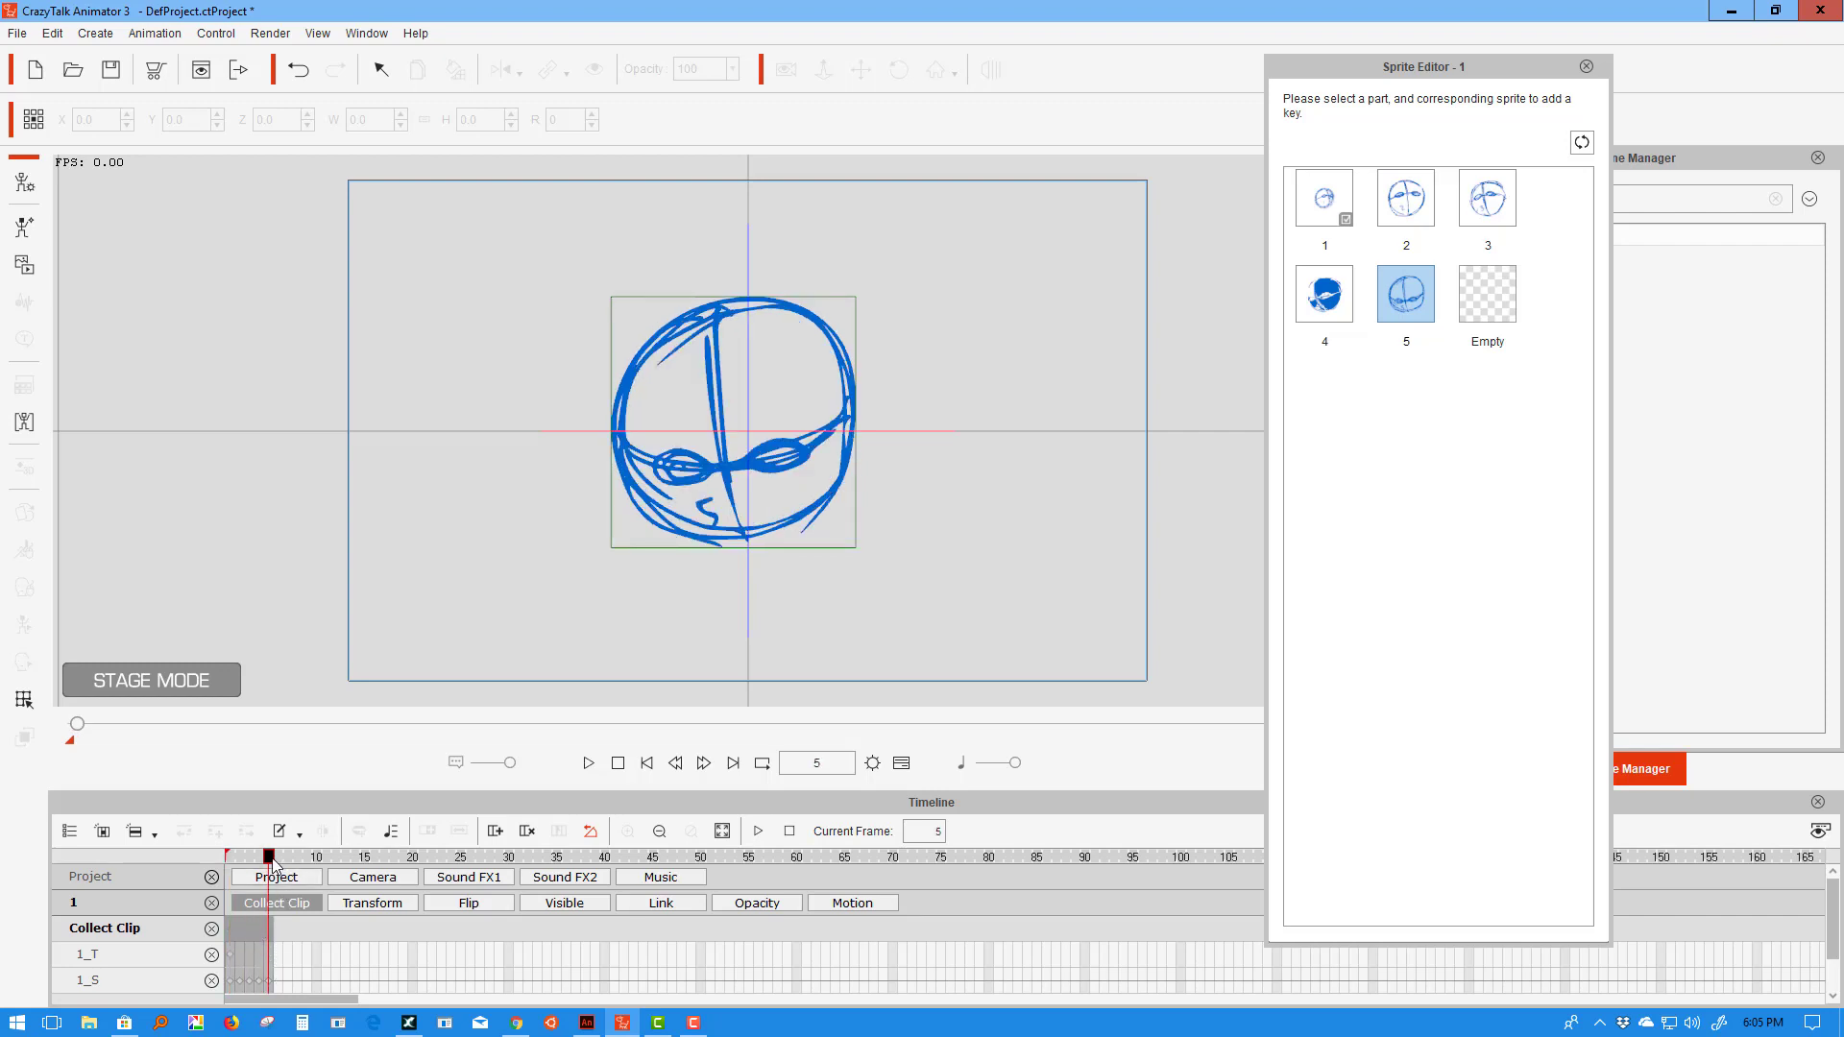
drag(270, 860, 268, 902)
right_click(257, 925)
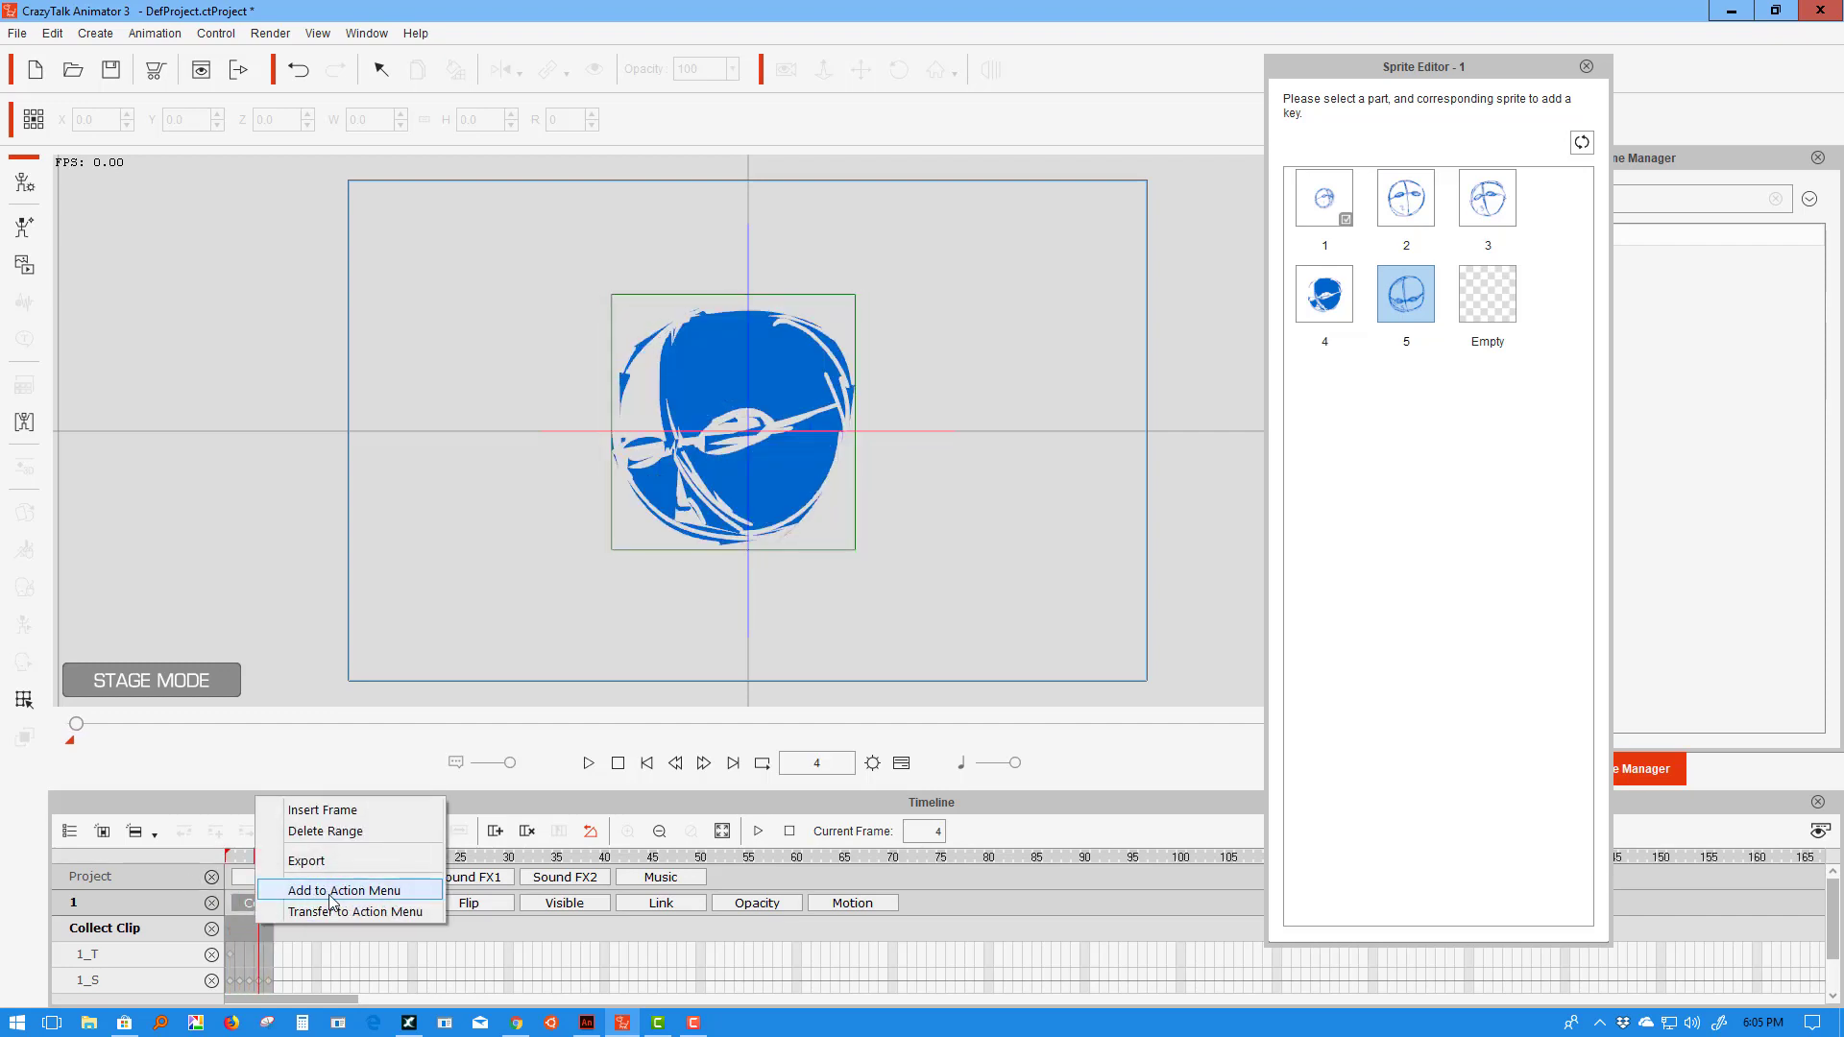
click(331, 891)
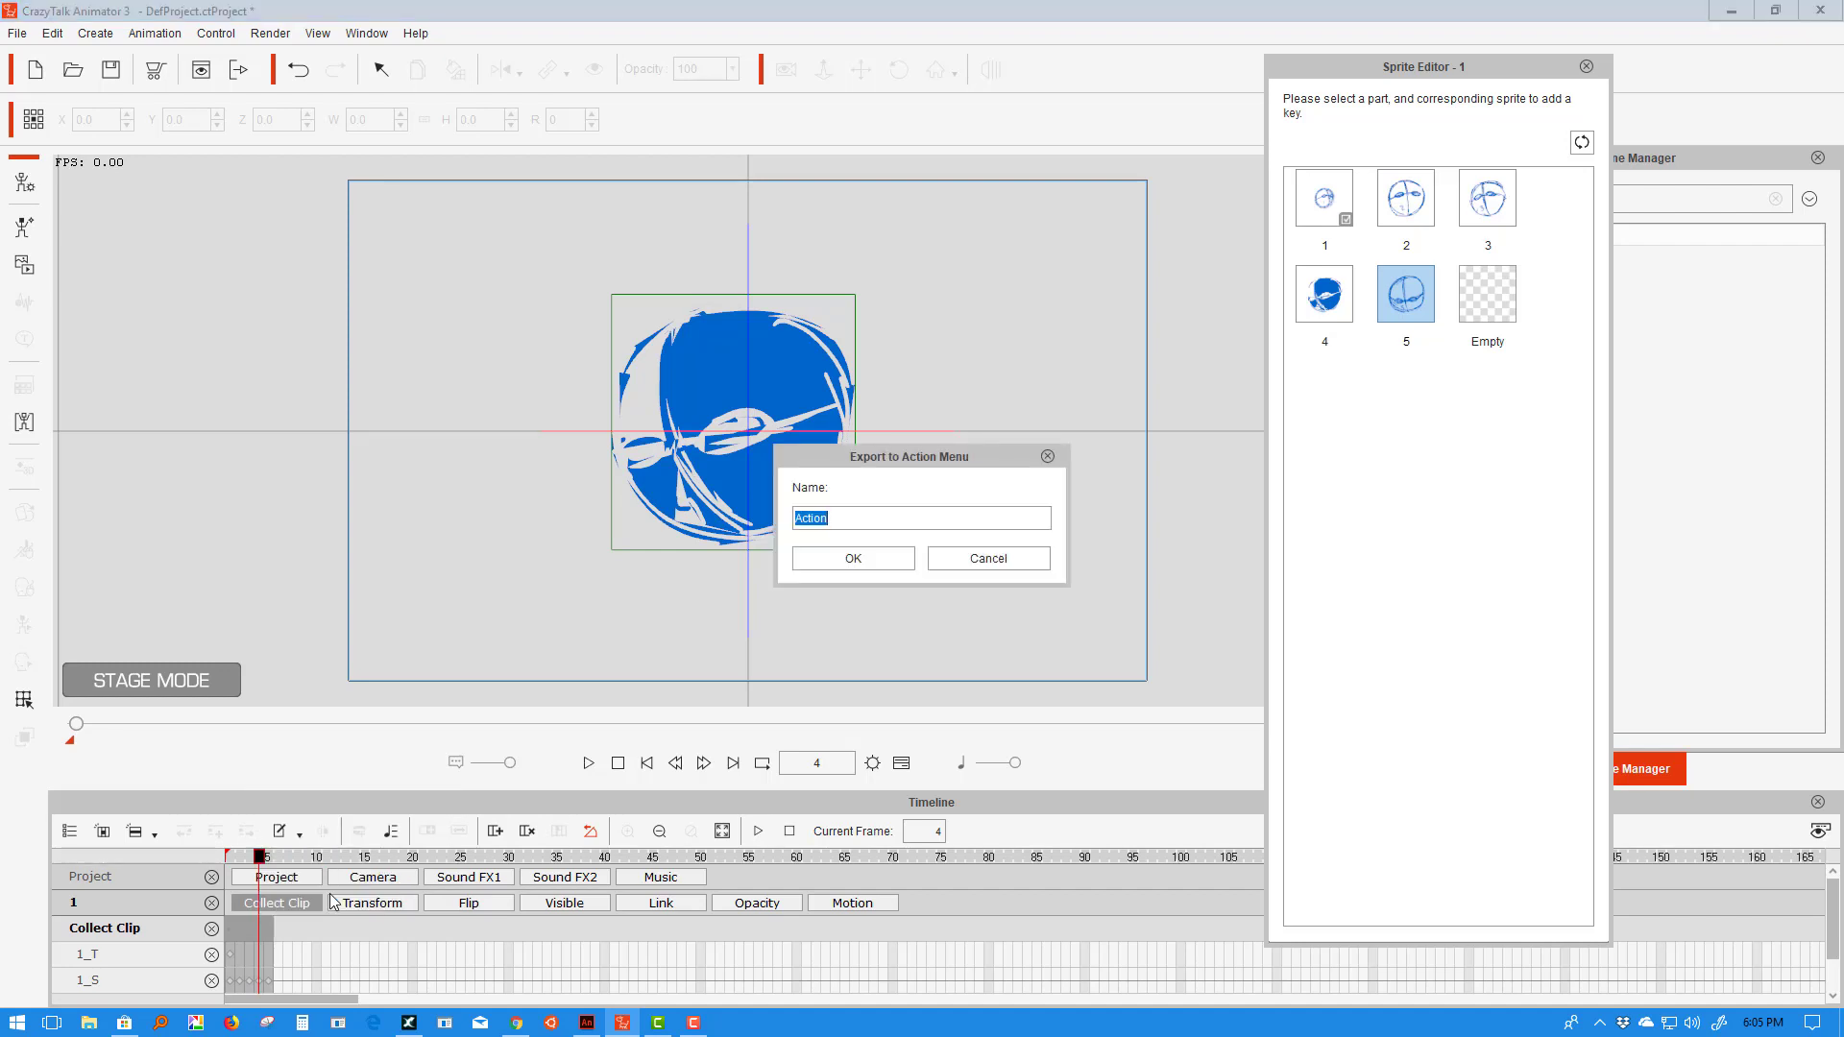
text(Go Crazy)
click(854, 562)
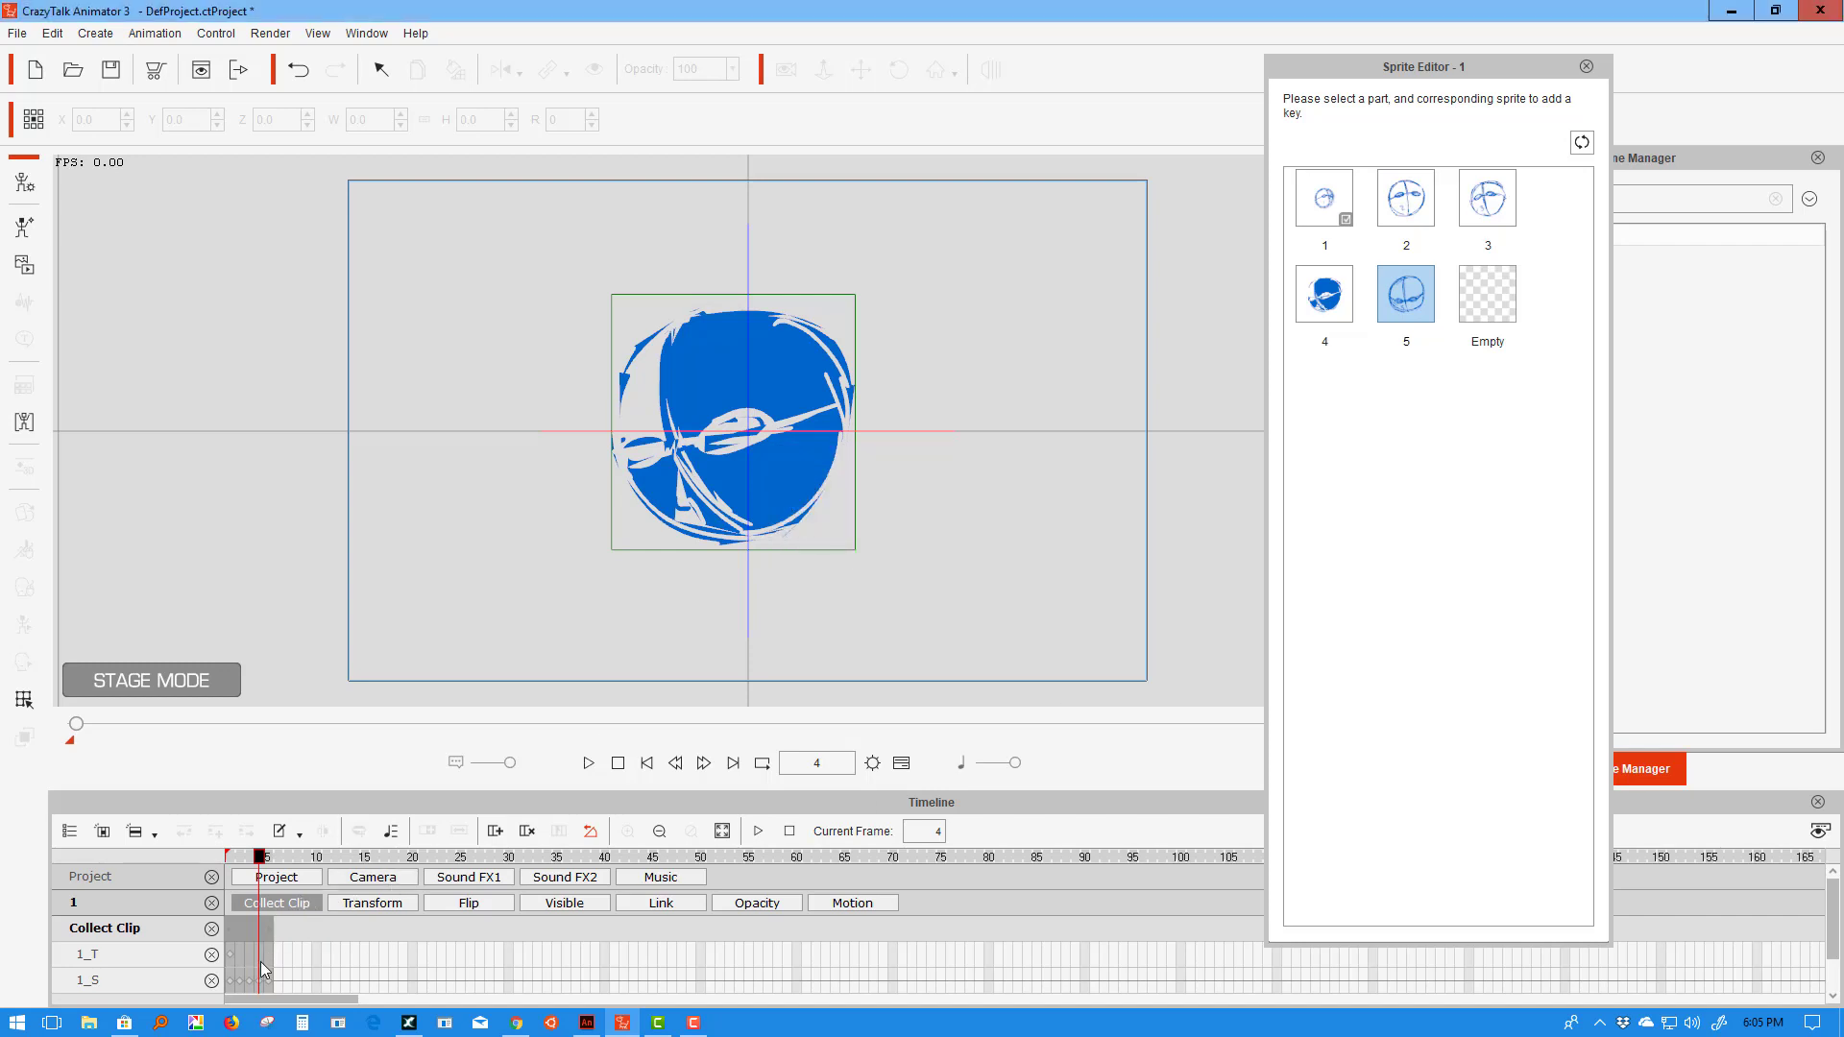
- Close the Sprite Editor and deselect the head prop
click(1586, 66)
click(999, 396)
right_click(832, 419)
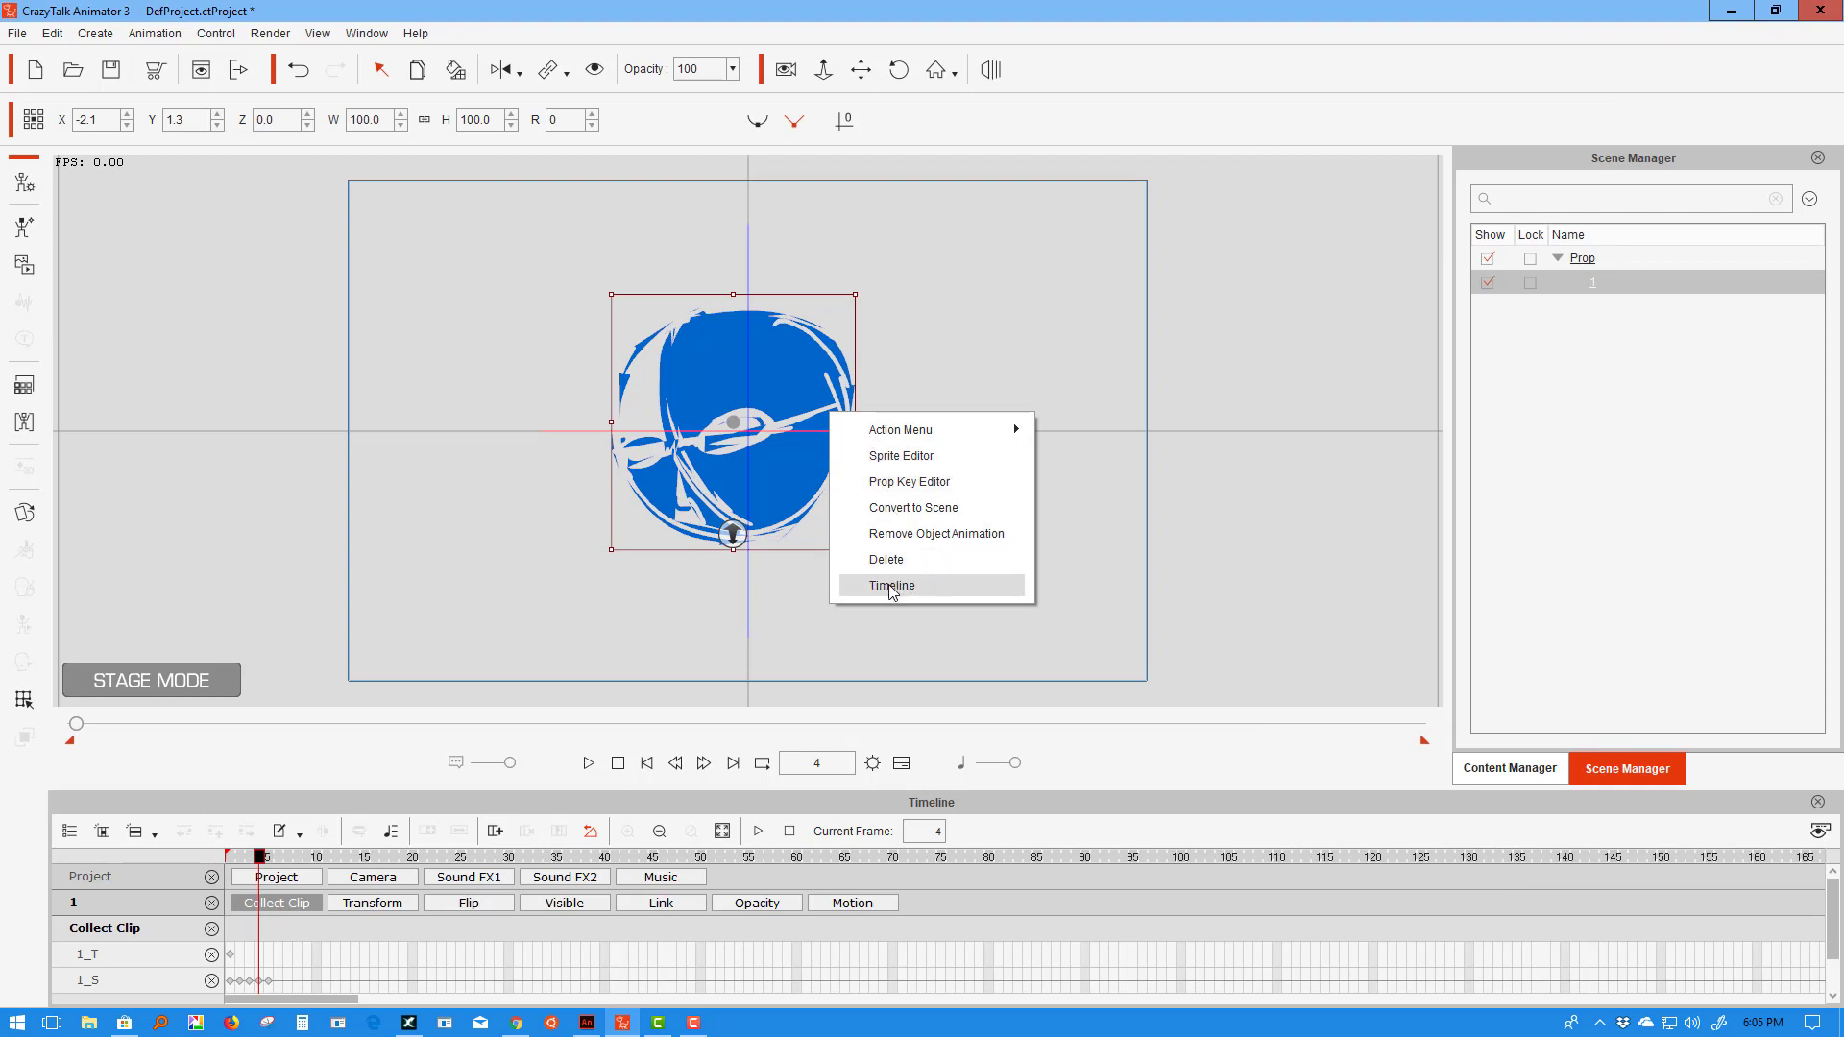
- Remove the head prop's keyframed object animation
click(898, 538)
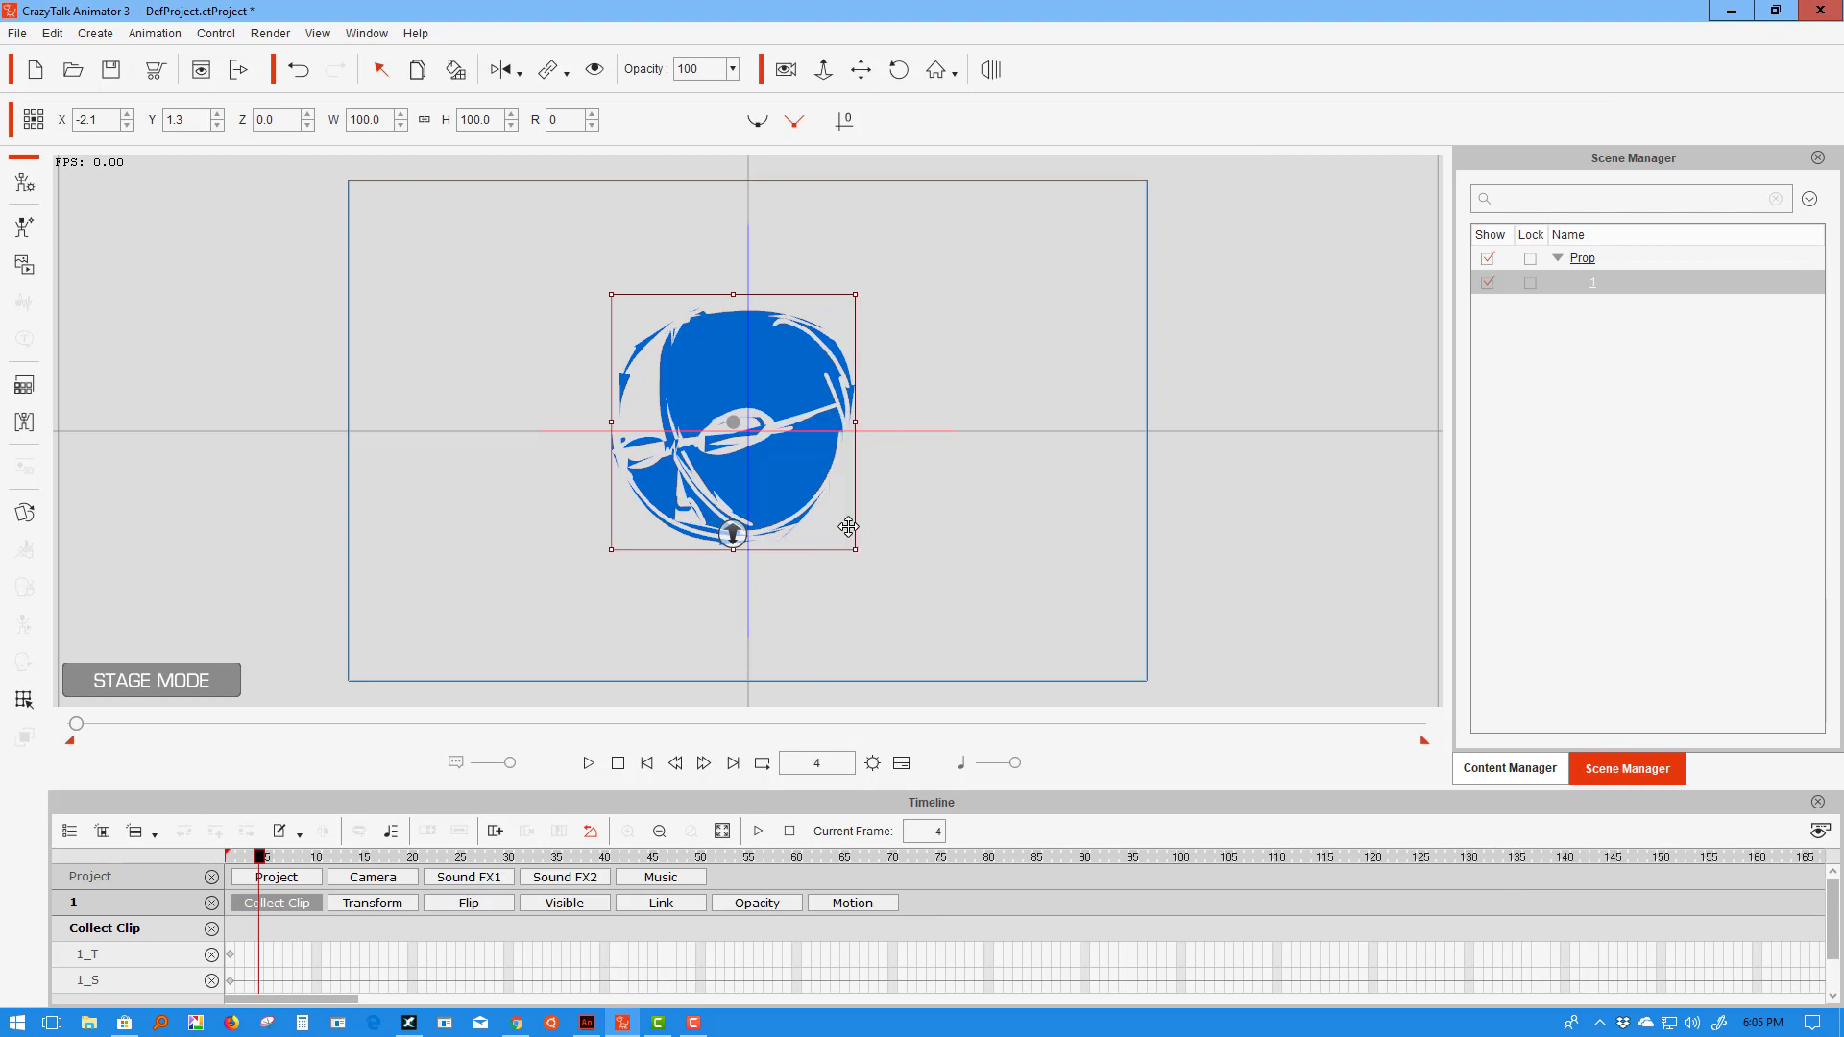
right_click(765, 494)
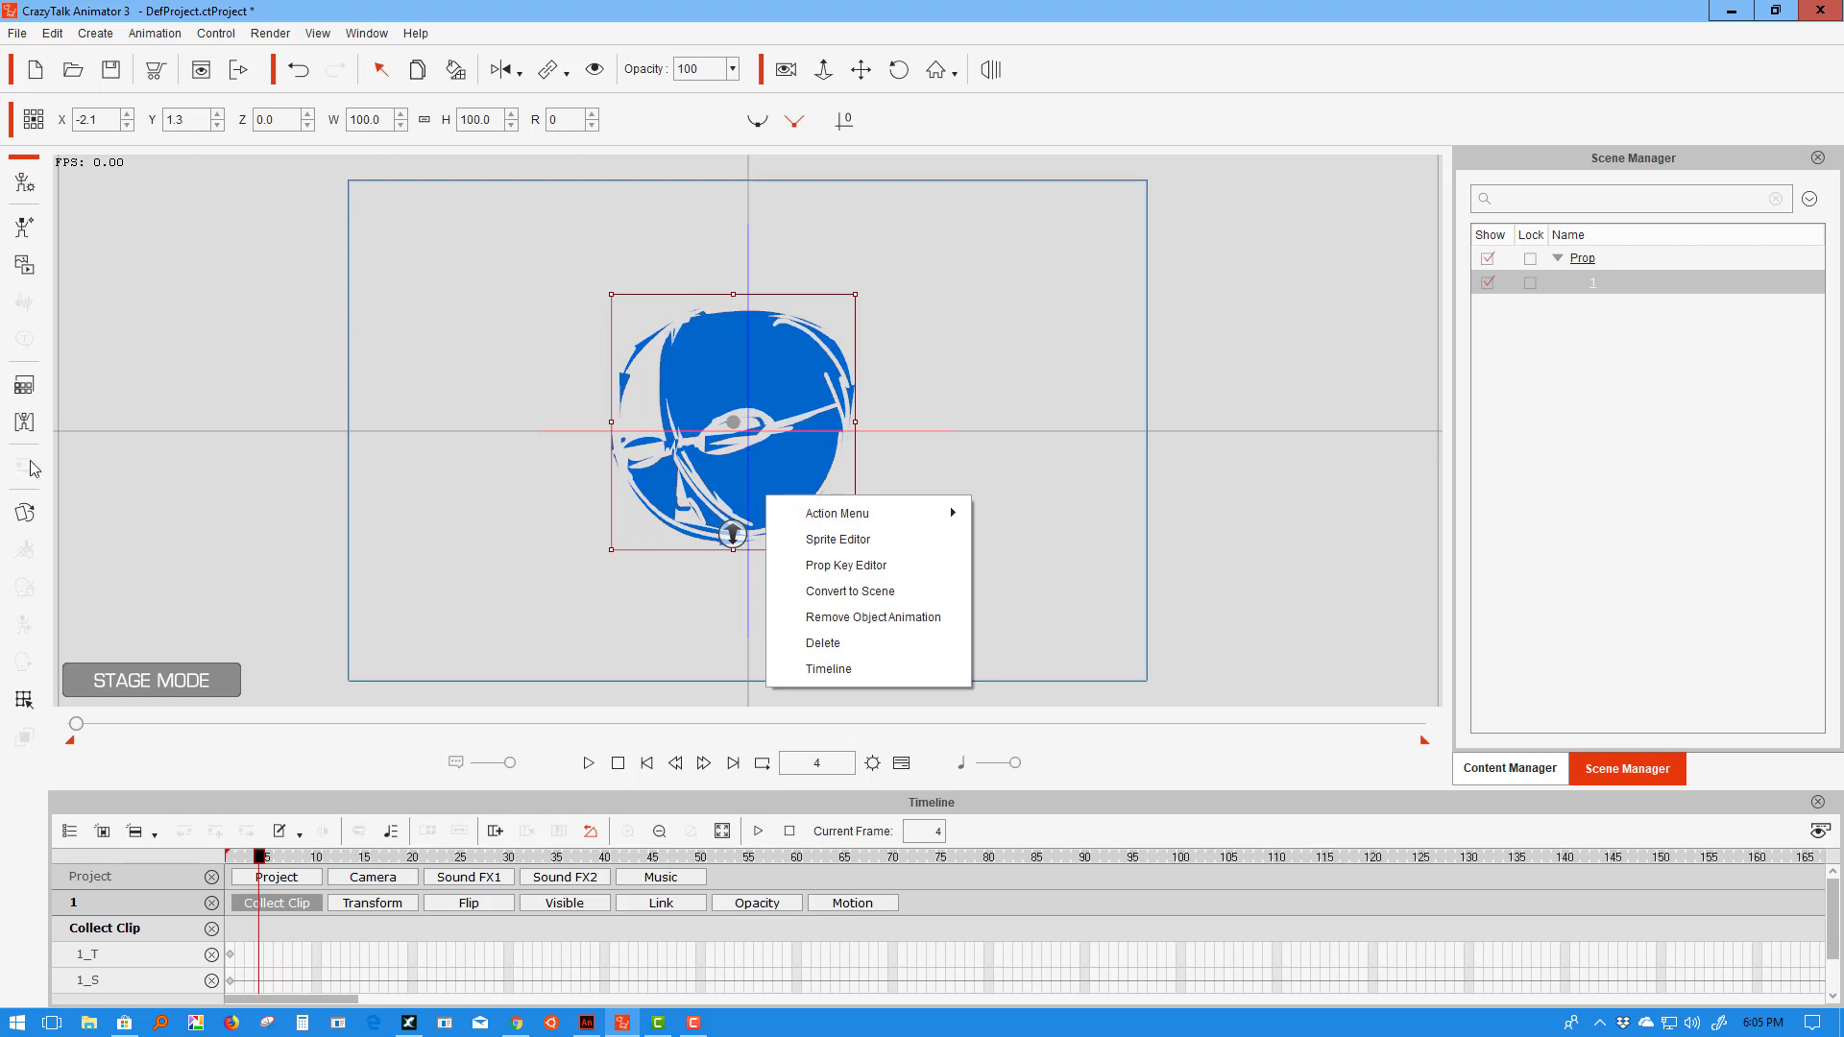
click(549, 465)
- Nudge the head prop slightly lower and right to X -0.6, Y -3.4
click(785, 470)
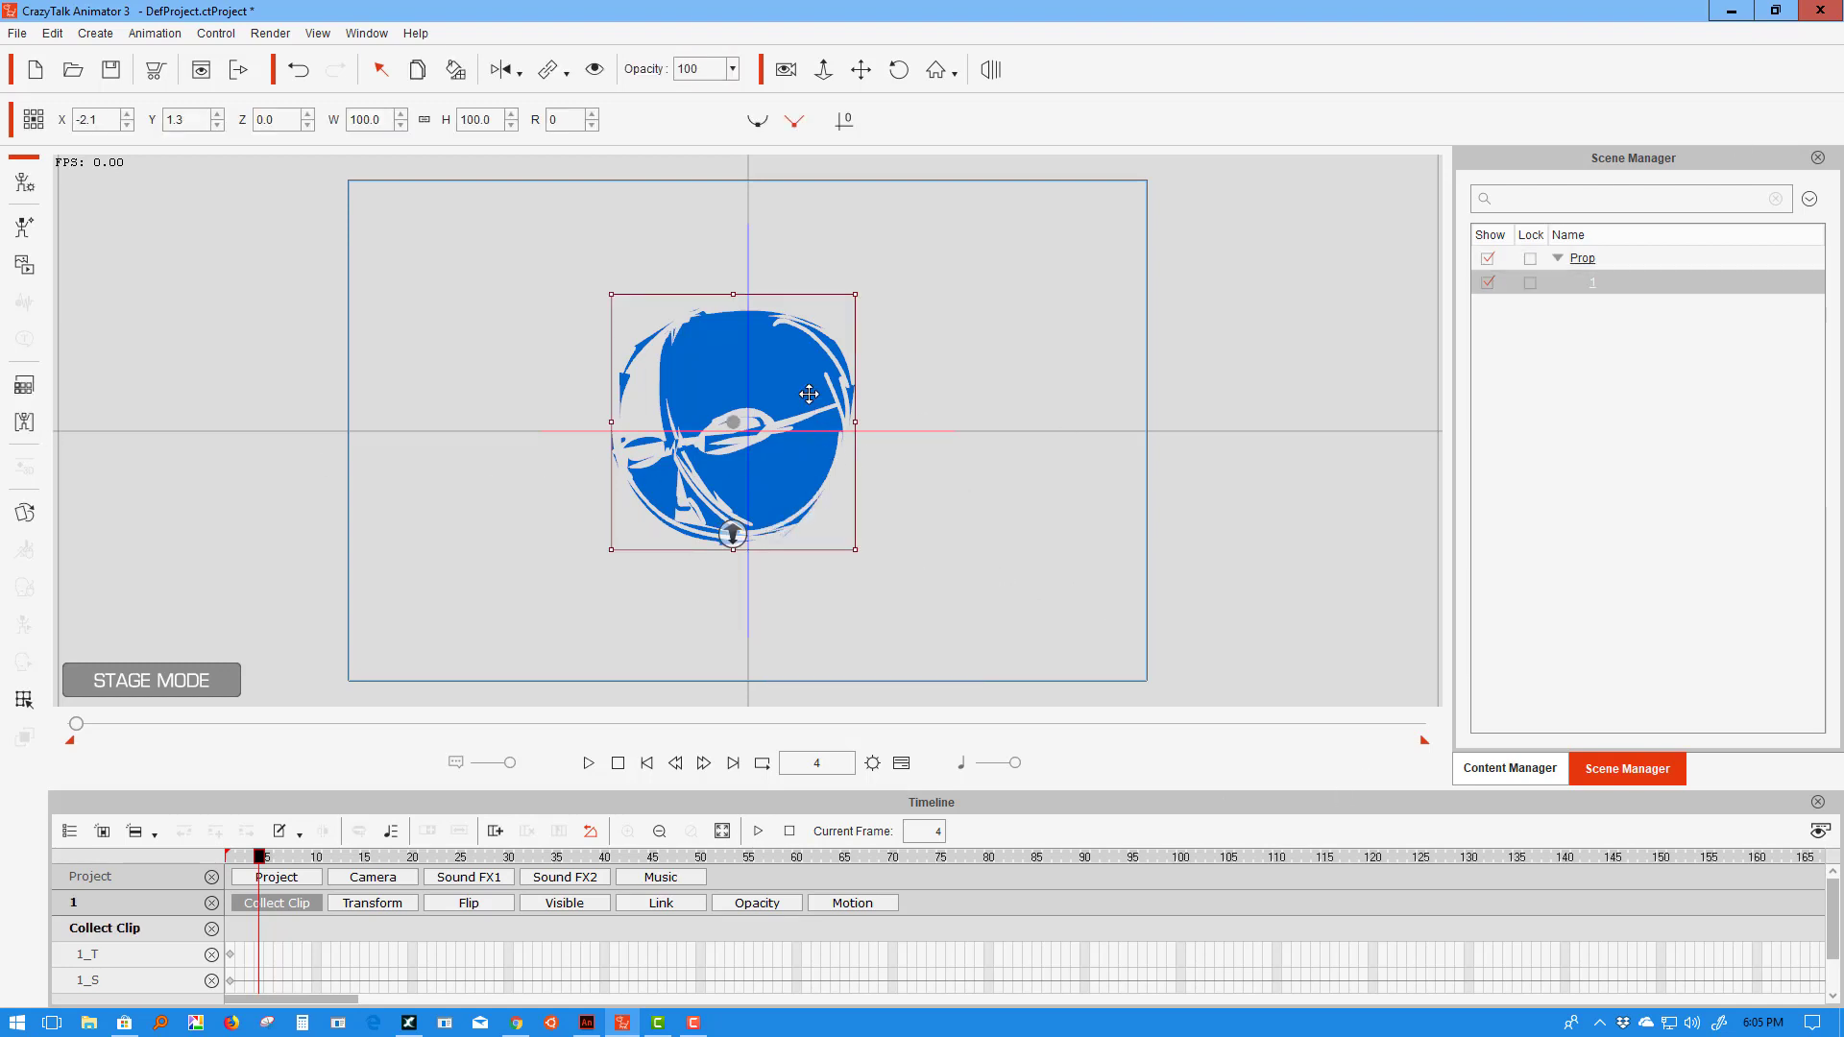
mouse_move(809, 393)
mouse_down()
mouse_move(845, 423)
mouse_move(820, 425)
mouse_up()
right_click(810, 440)
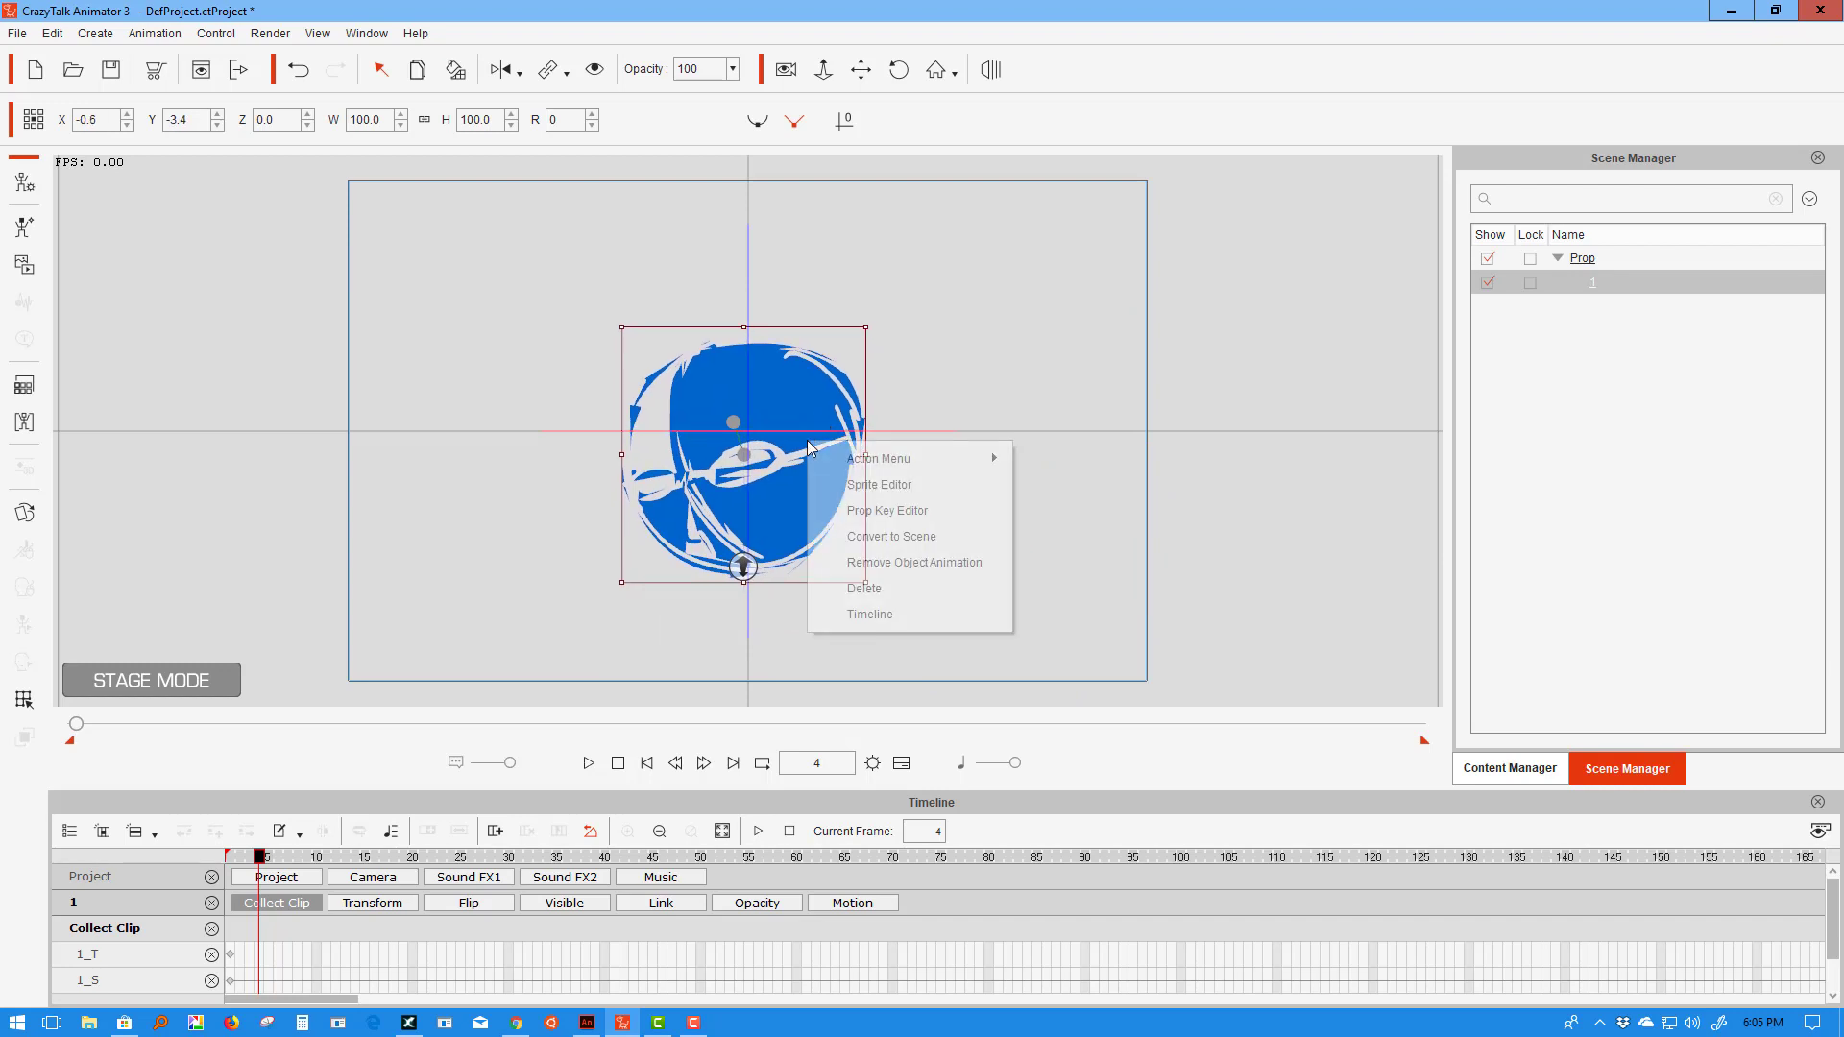
click(868, 561)
- Rewind to frame 1 and bring up the head prop's Action Menu
click(617, 762)
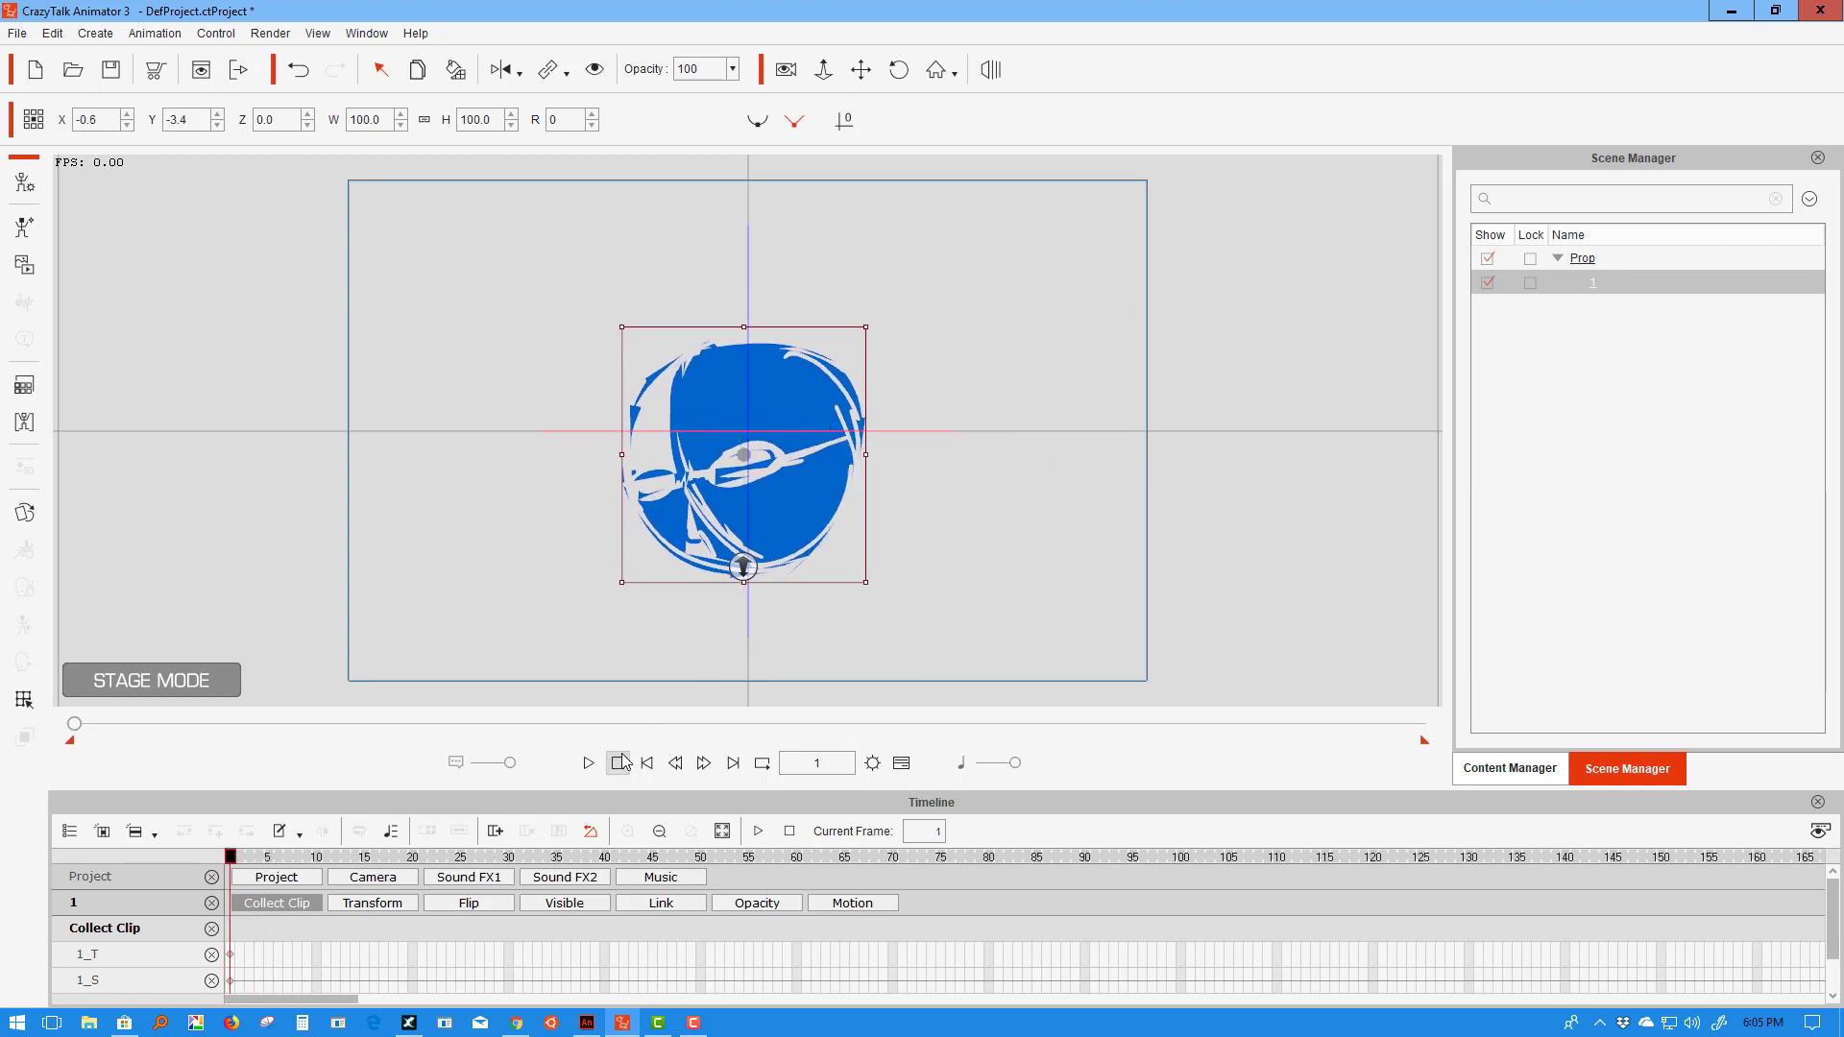
mouse_move(233, 861)
mouse_down()
mouse_move(307, 861)
mouse_move(234, 861)
mouse_up()
right_click(738, 542)
mouse_move(807, 565)
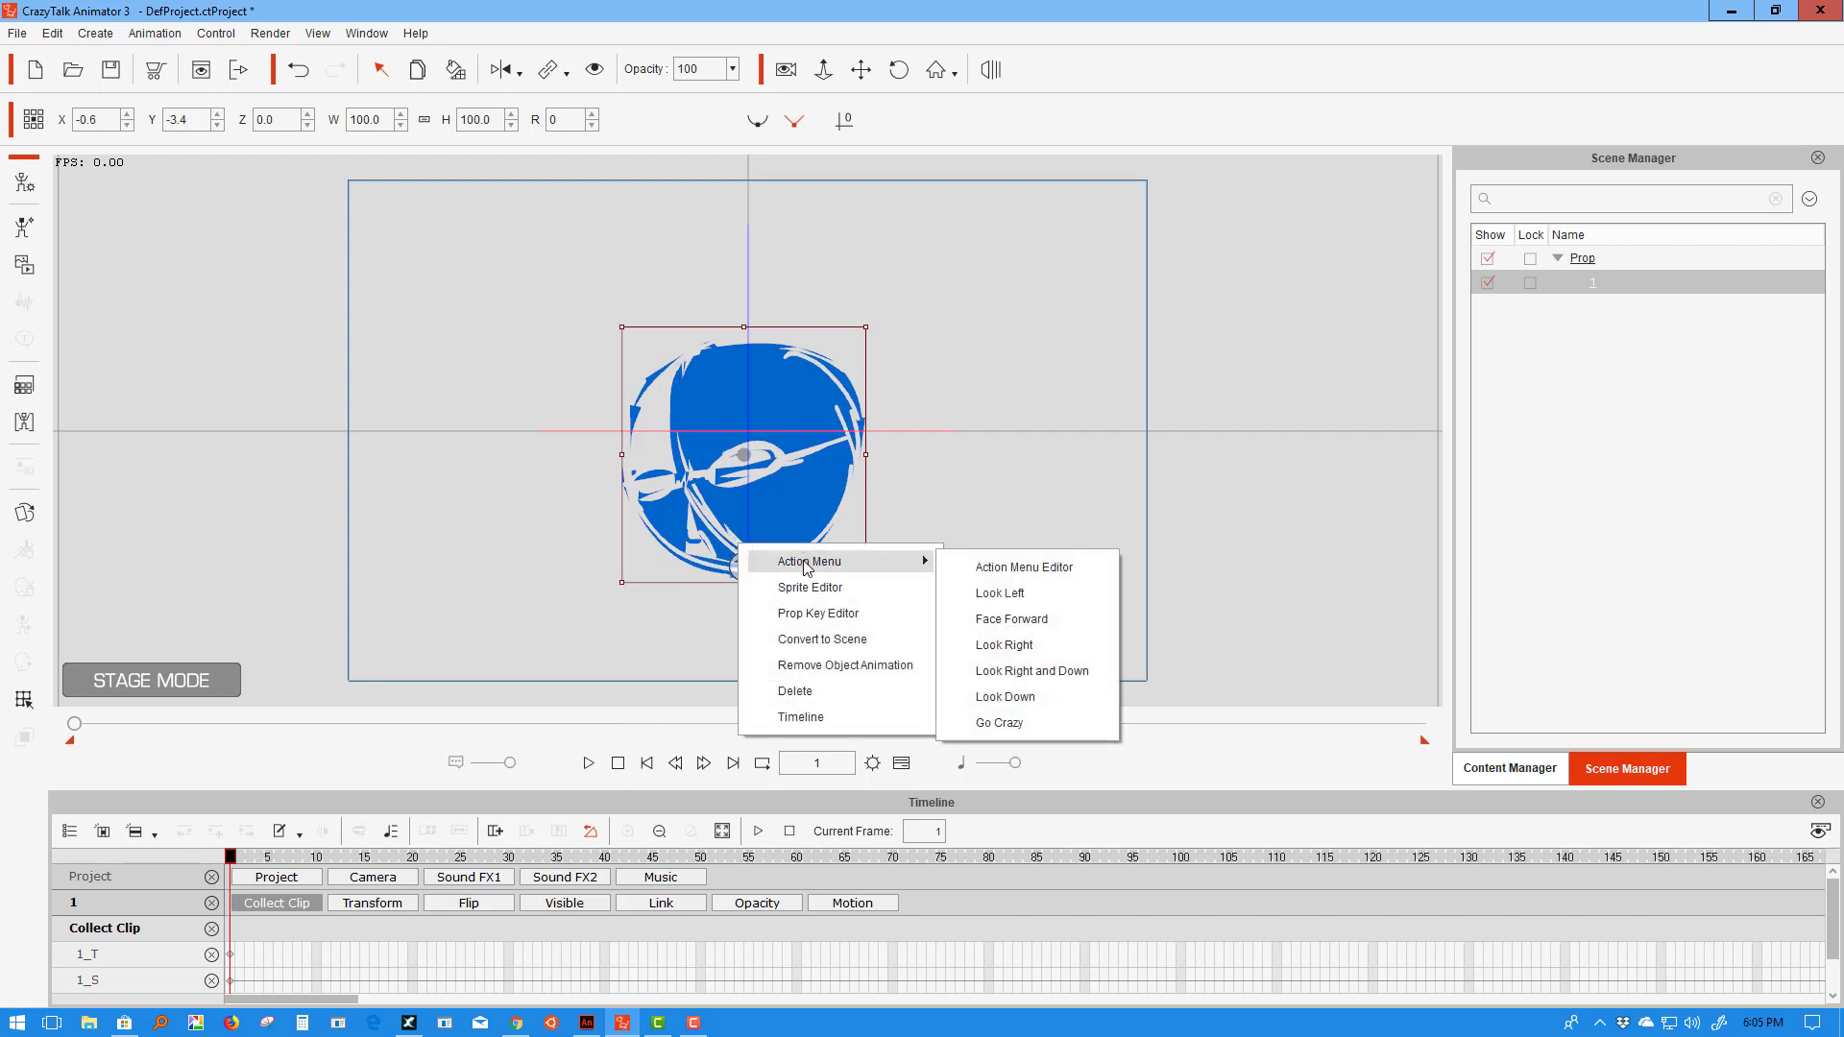
- Apply Look Left at frame 1, Look Right at frame 10 and Look Down at frame 20
click(999, 593)
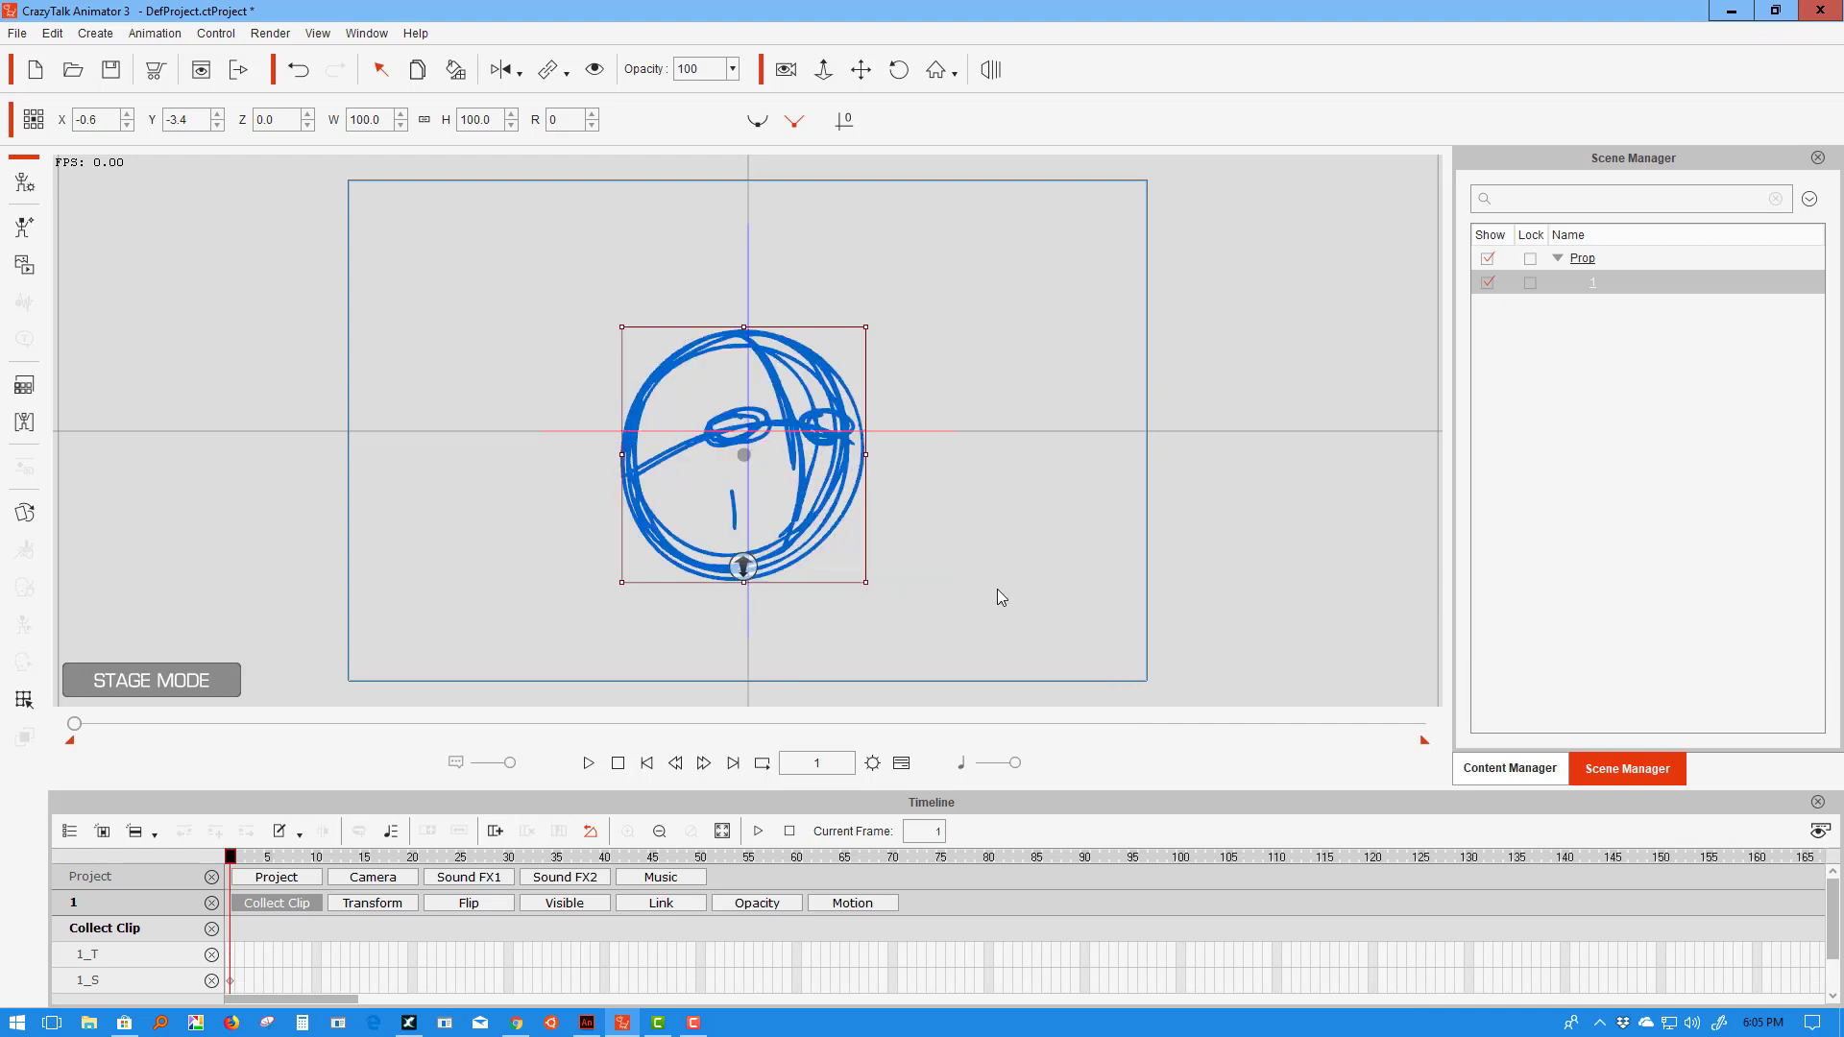
click(317, 857)
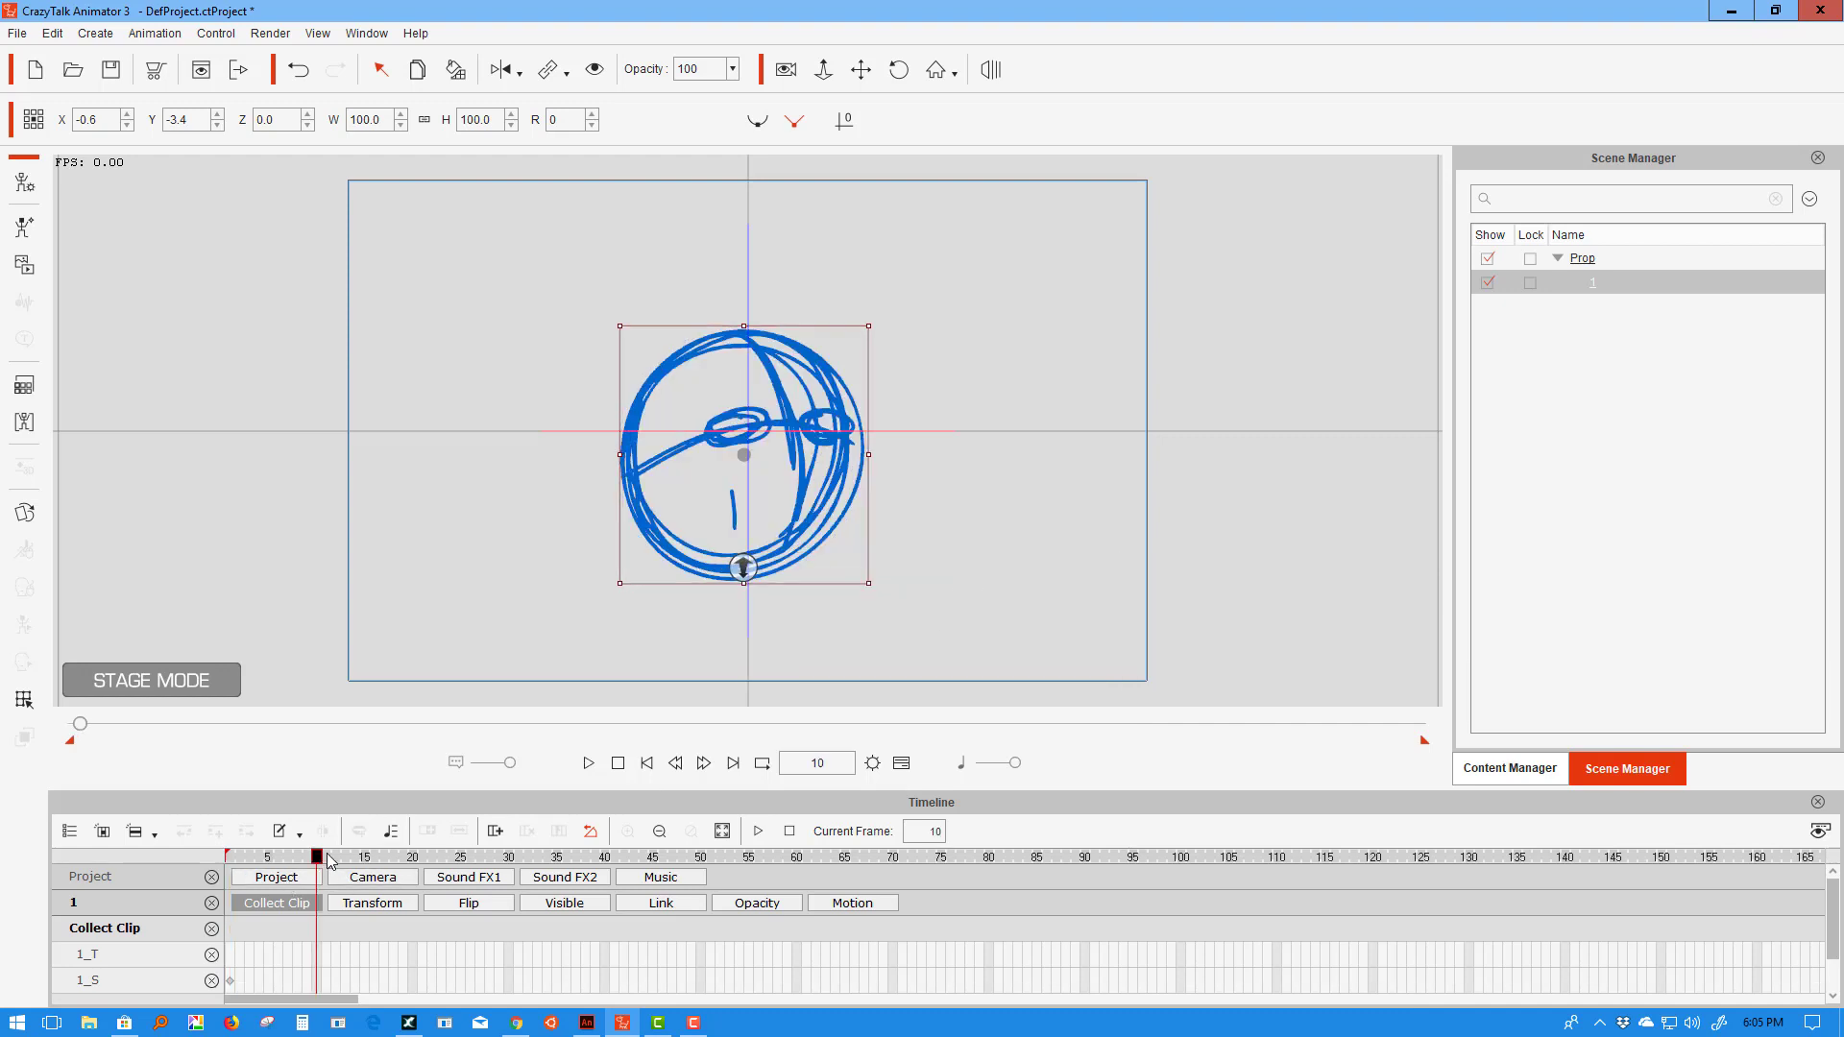
right_click(804, 488)
mouse_move(988, 501)
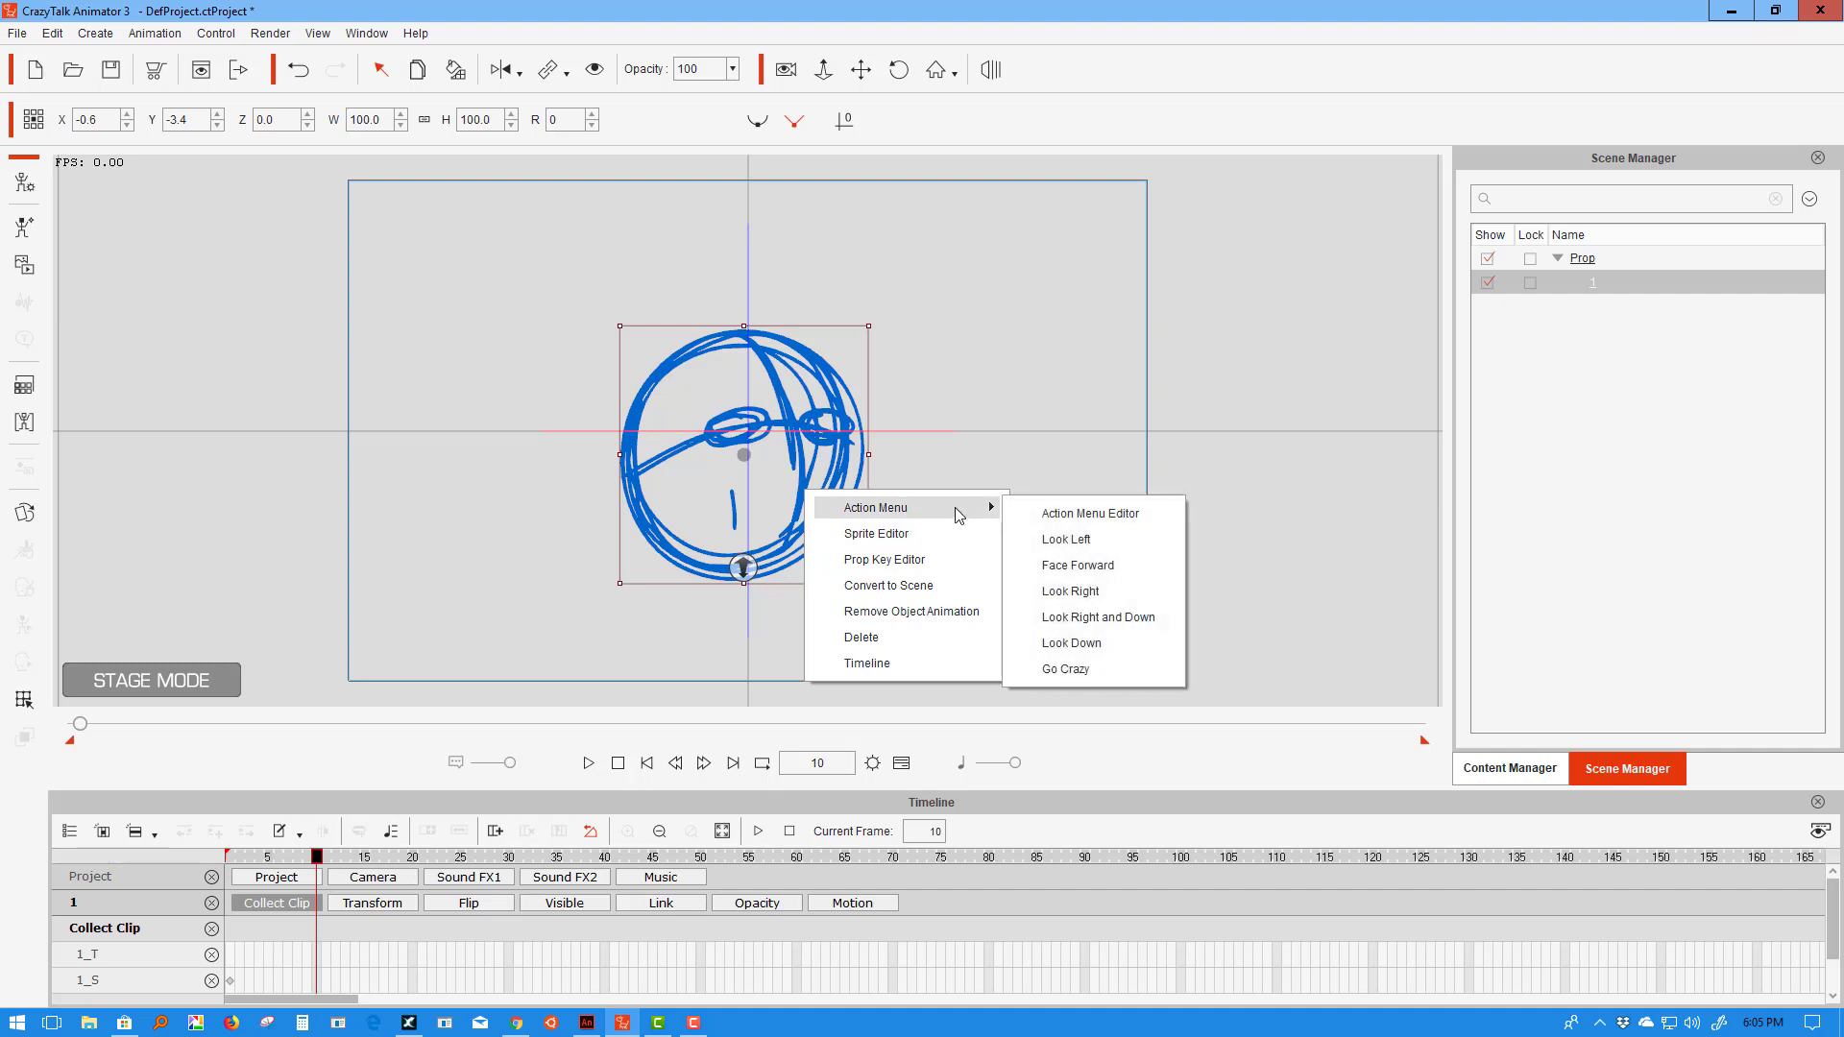
click(1106, 592)
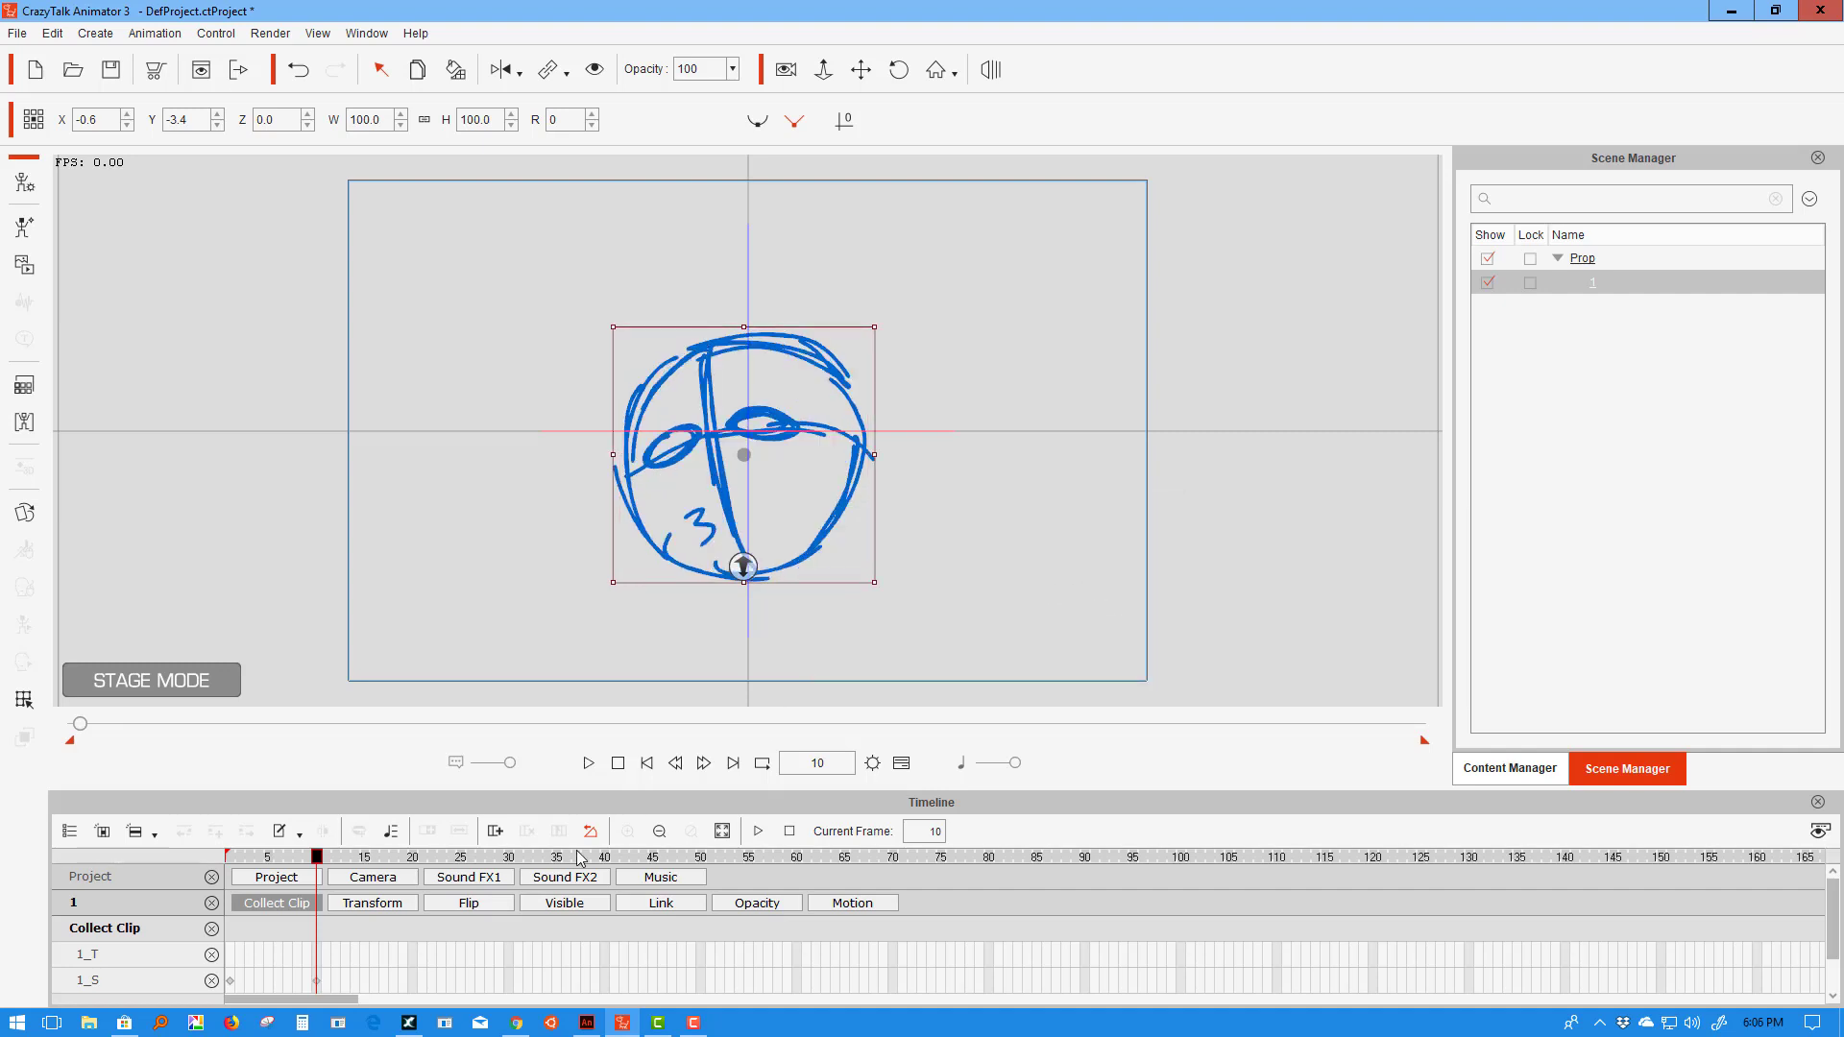
click(415, 858)
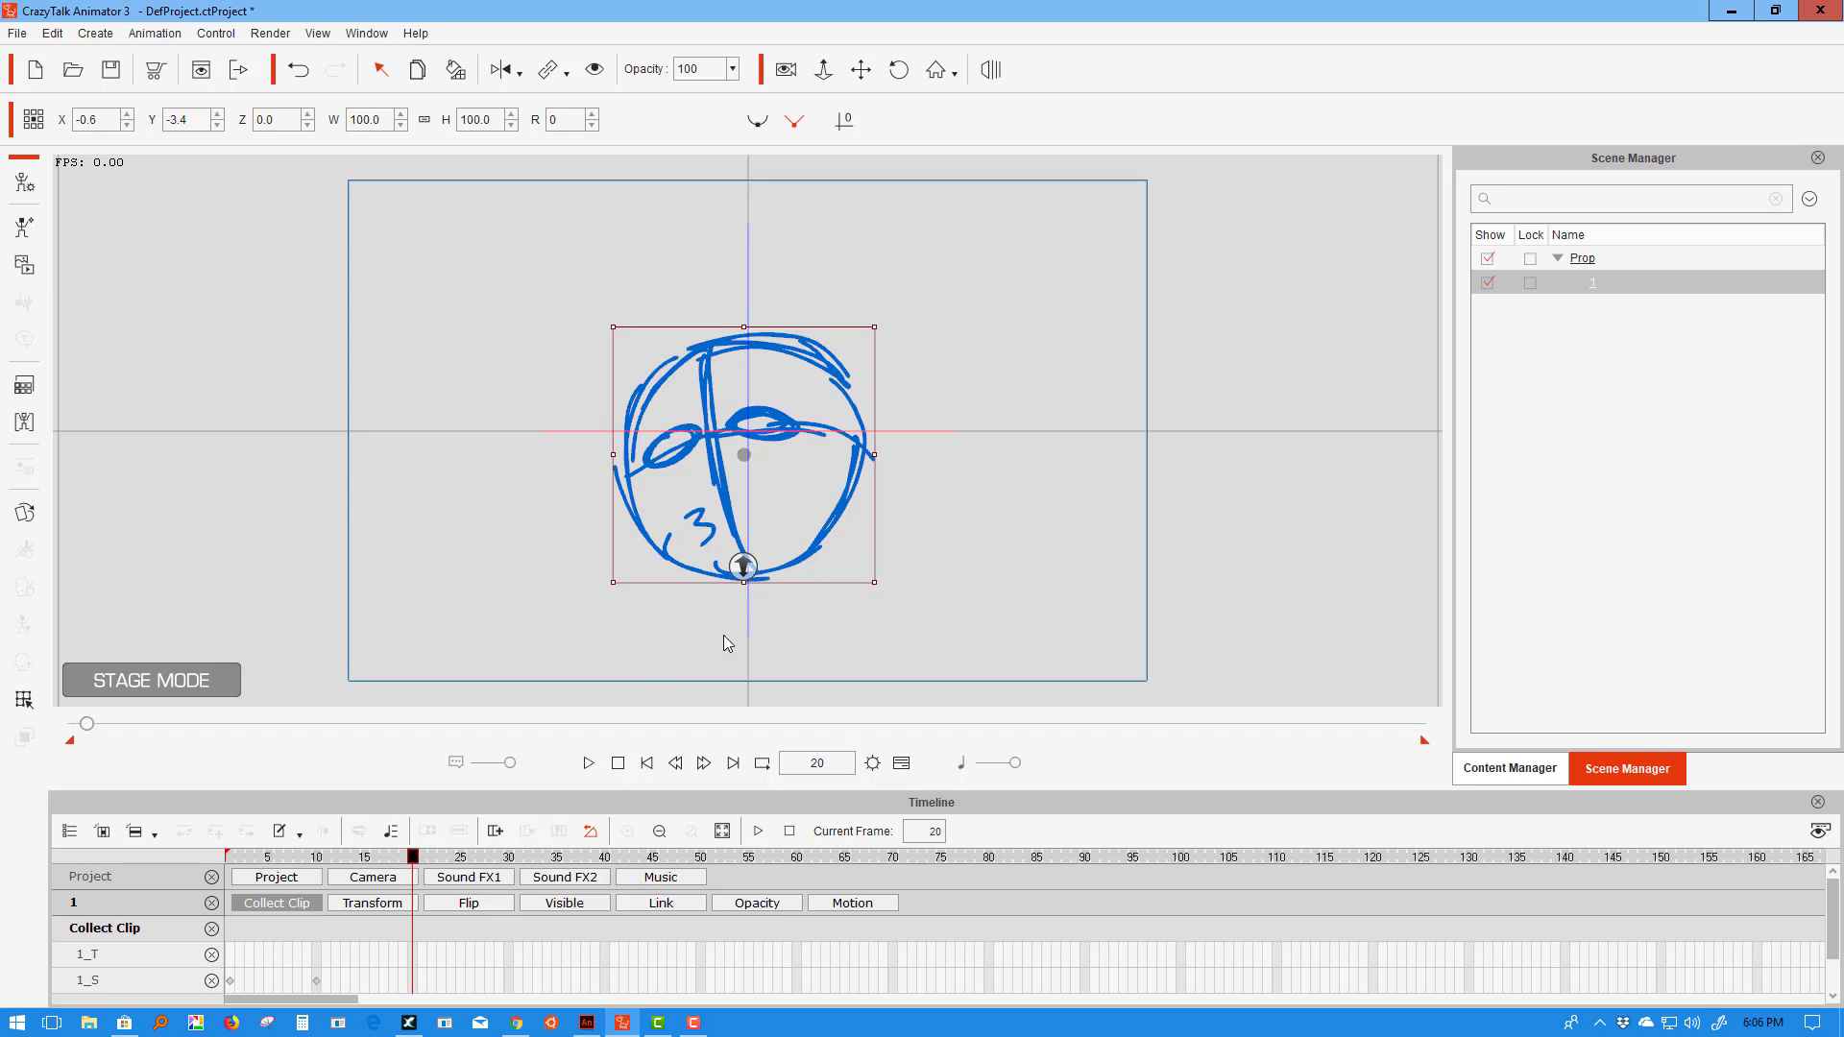
right_click(782, 436)
mouse_move(901, 453)
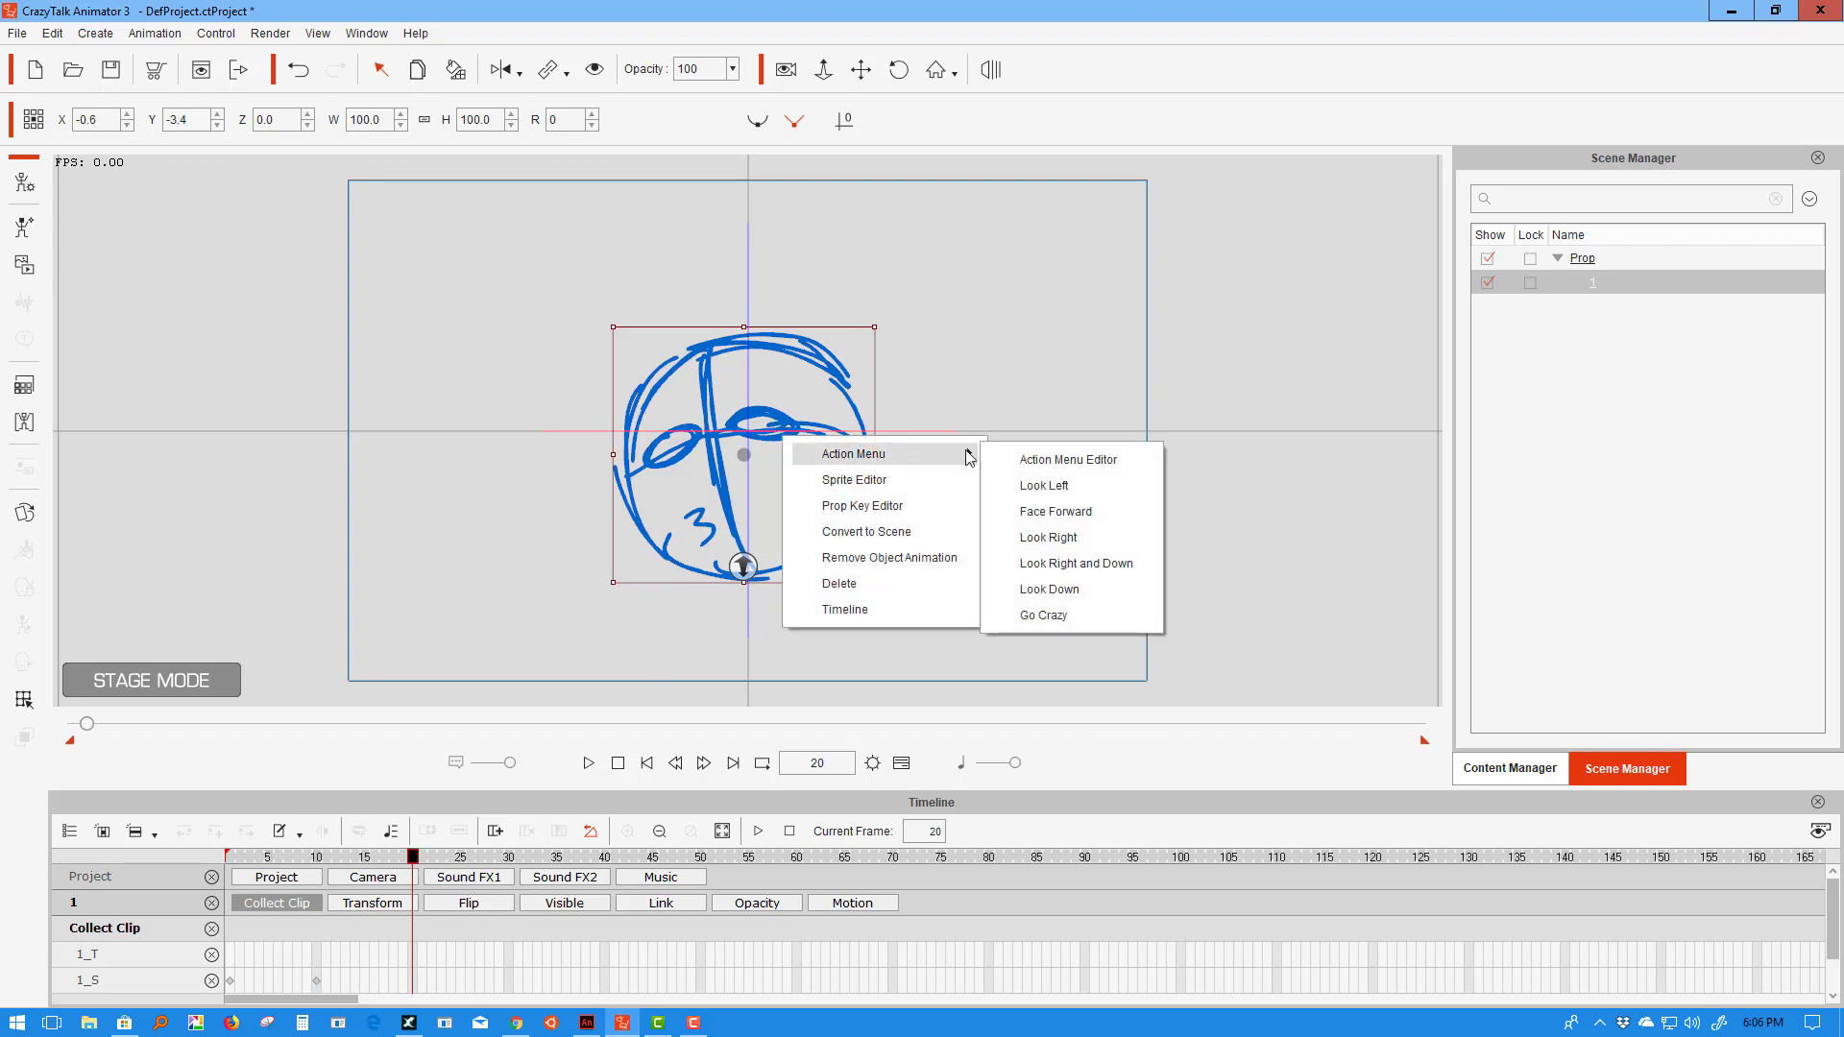
click(1074, 597)
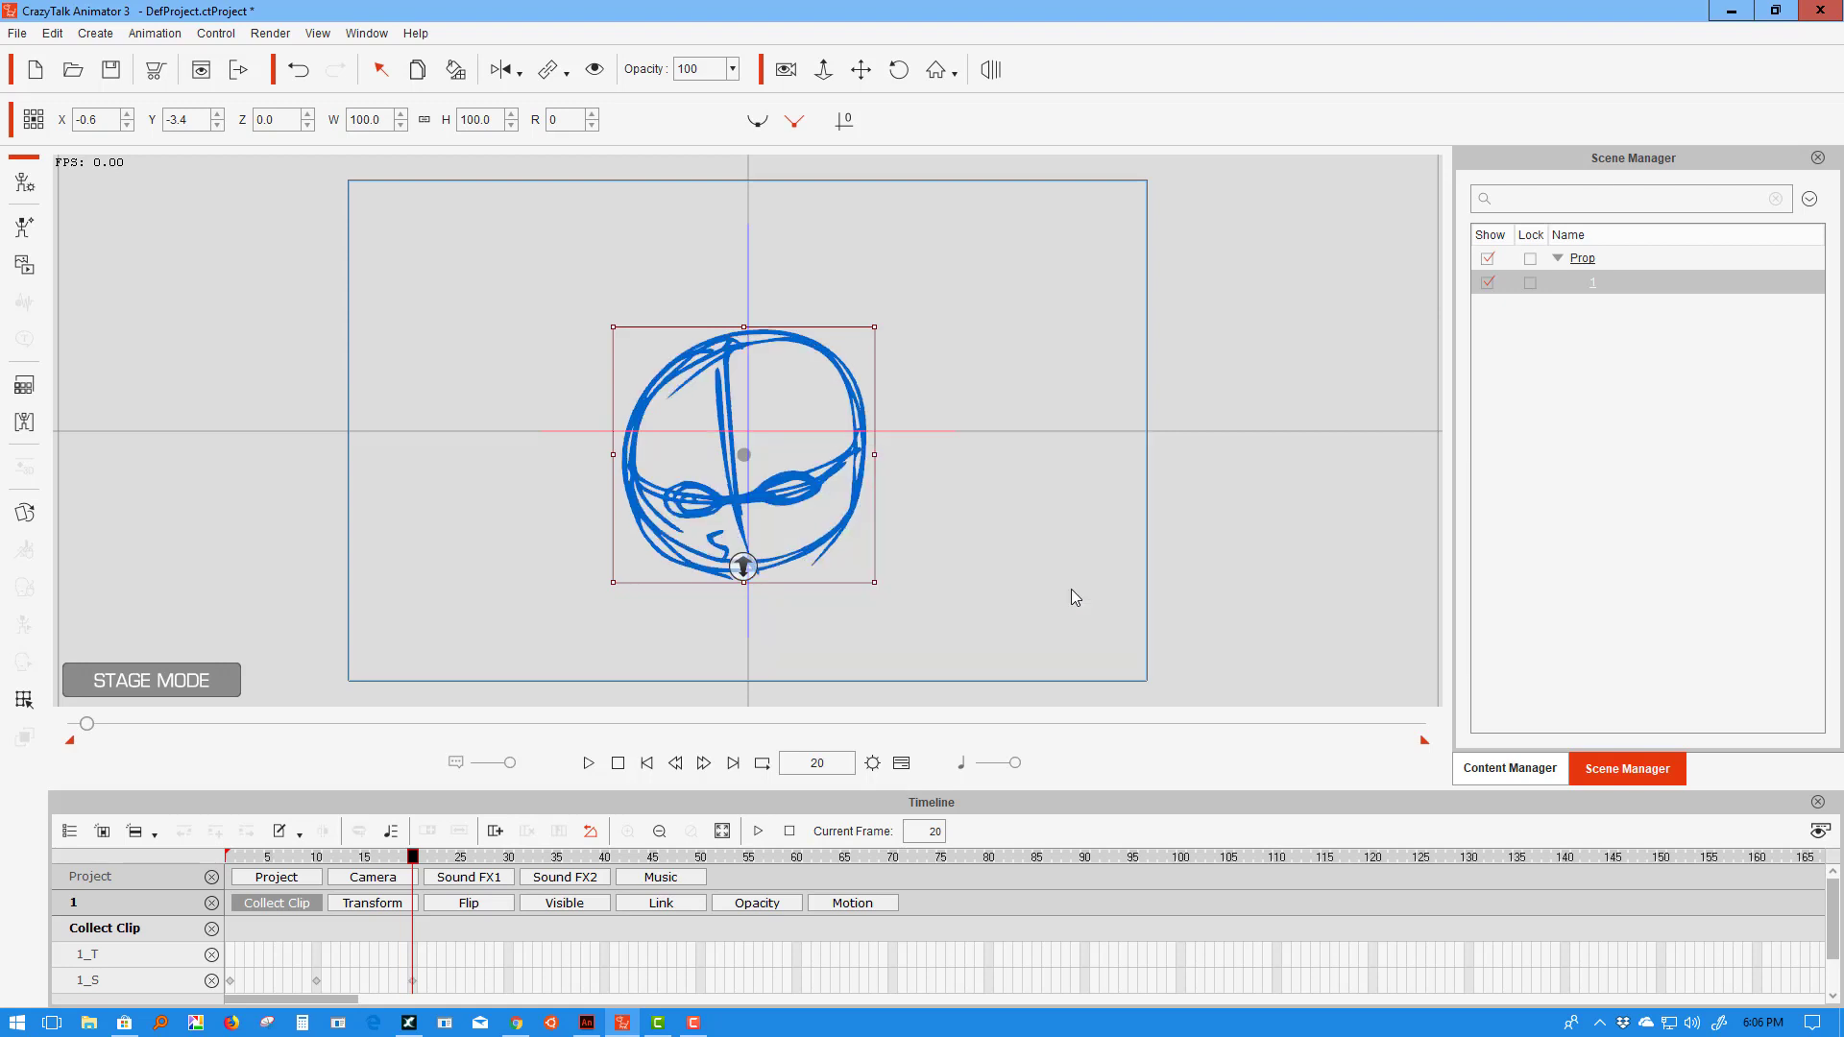
- Add Go Crazy action keys at frames 30, 34, 38 and 45
click(509, 856)
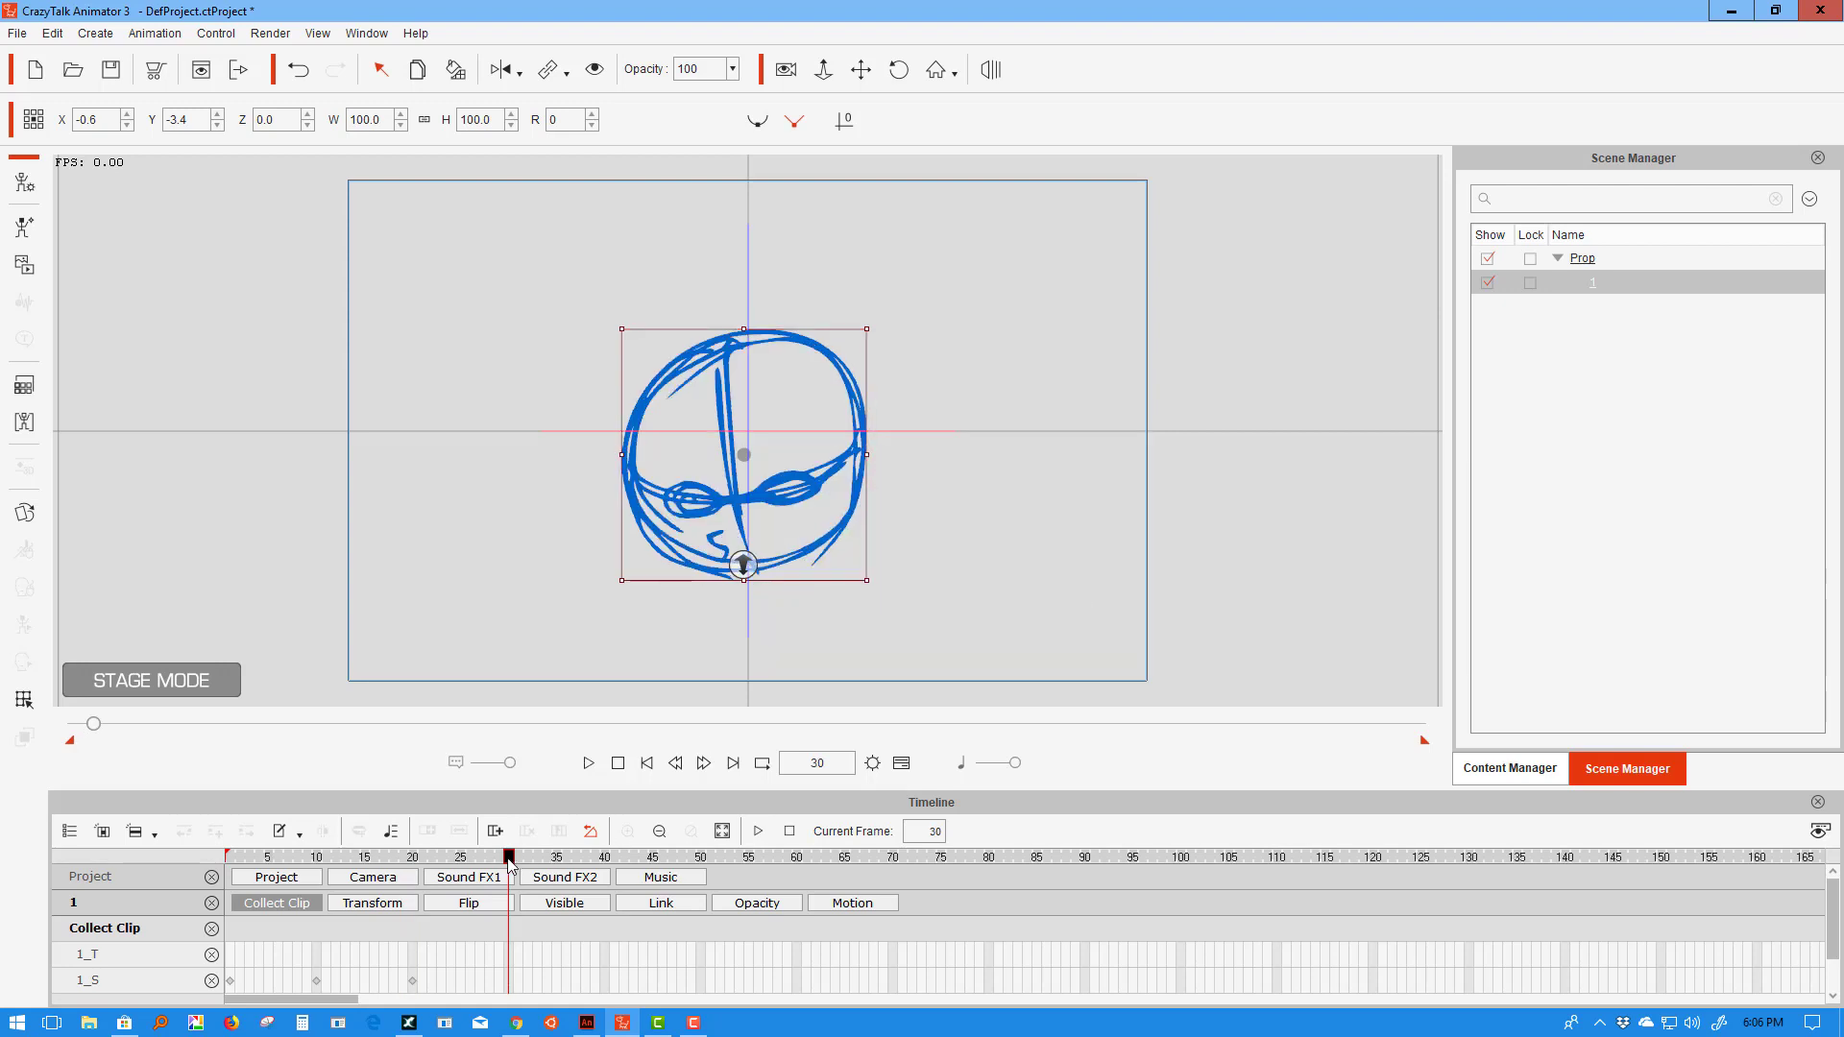
right_click(755, 504)
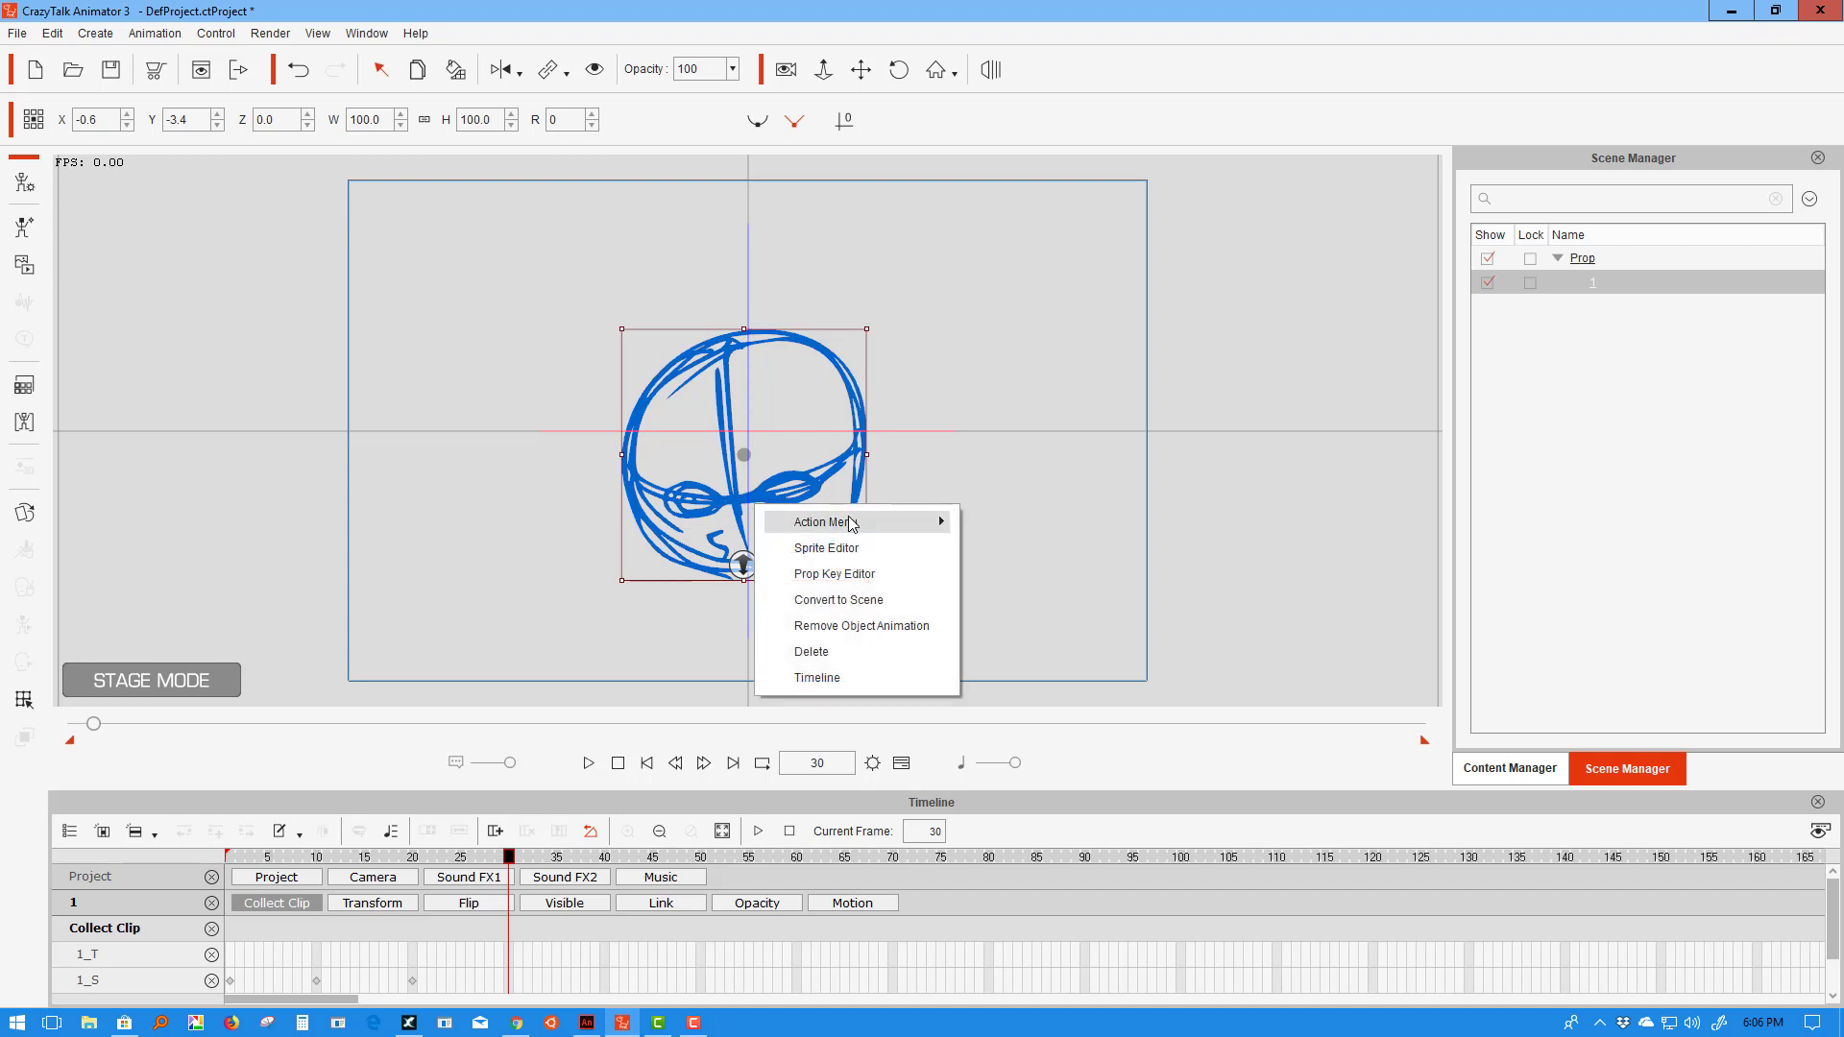
mouse_move(853, 523)
click(1003, 683)
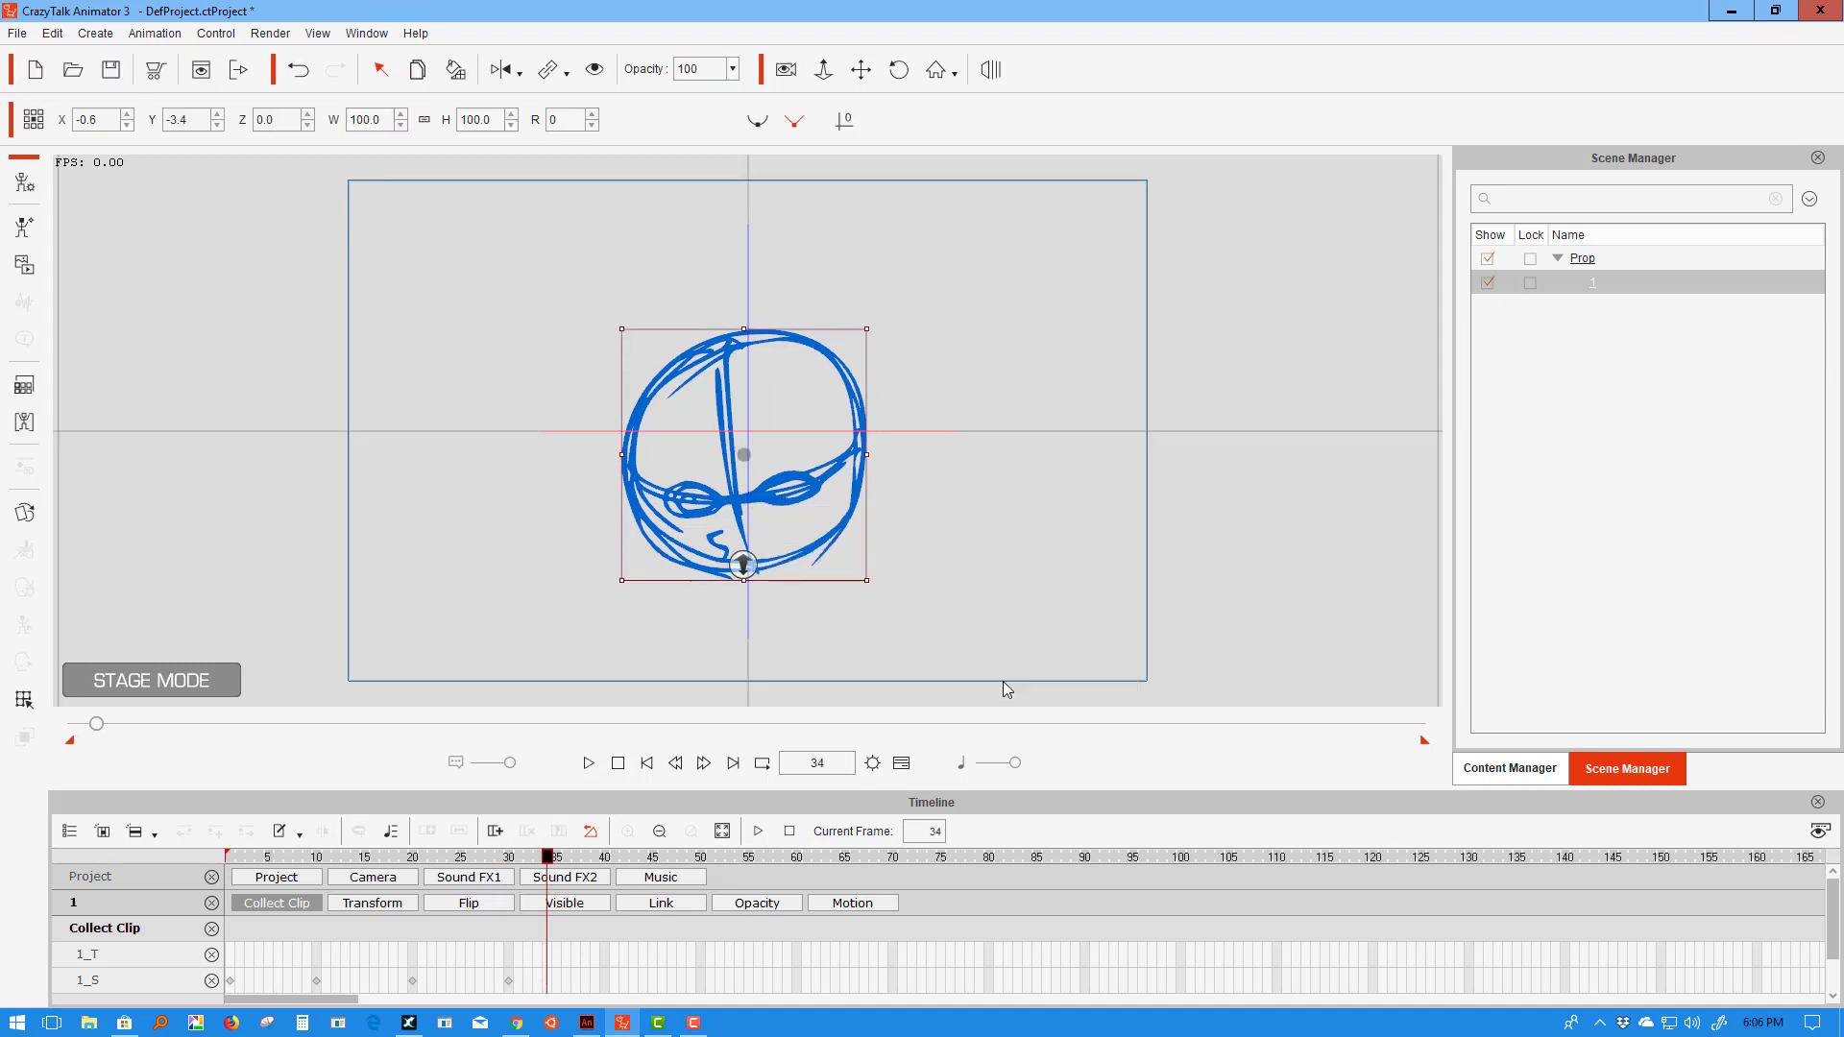
right_click(812, 491)
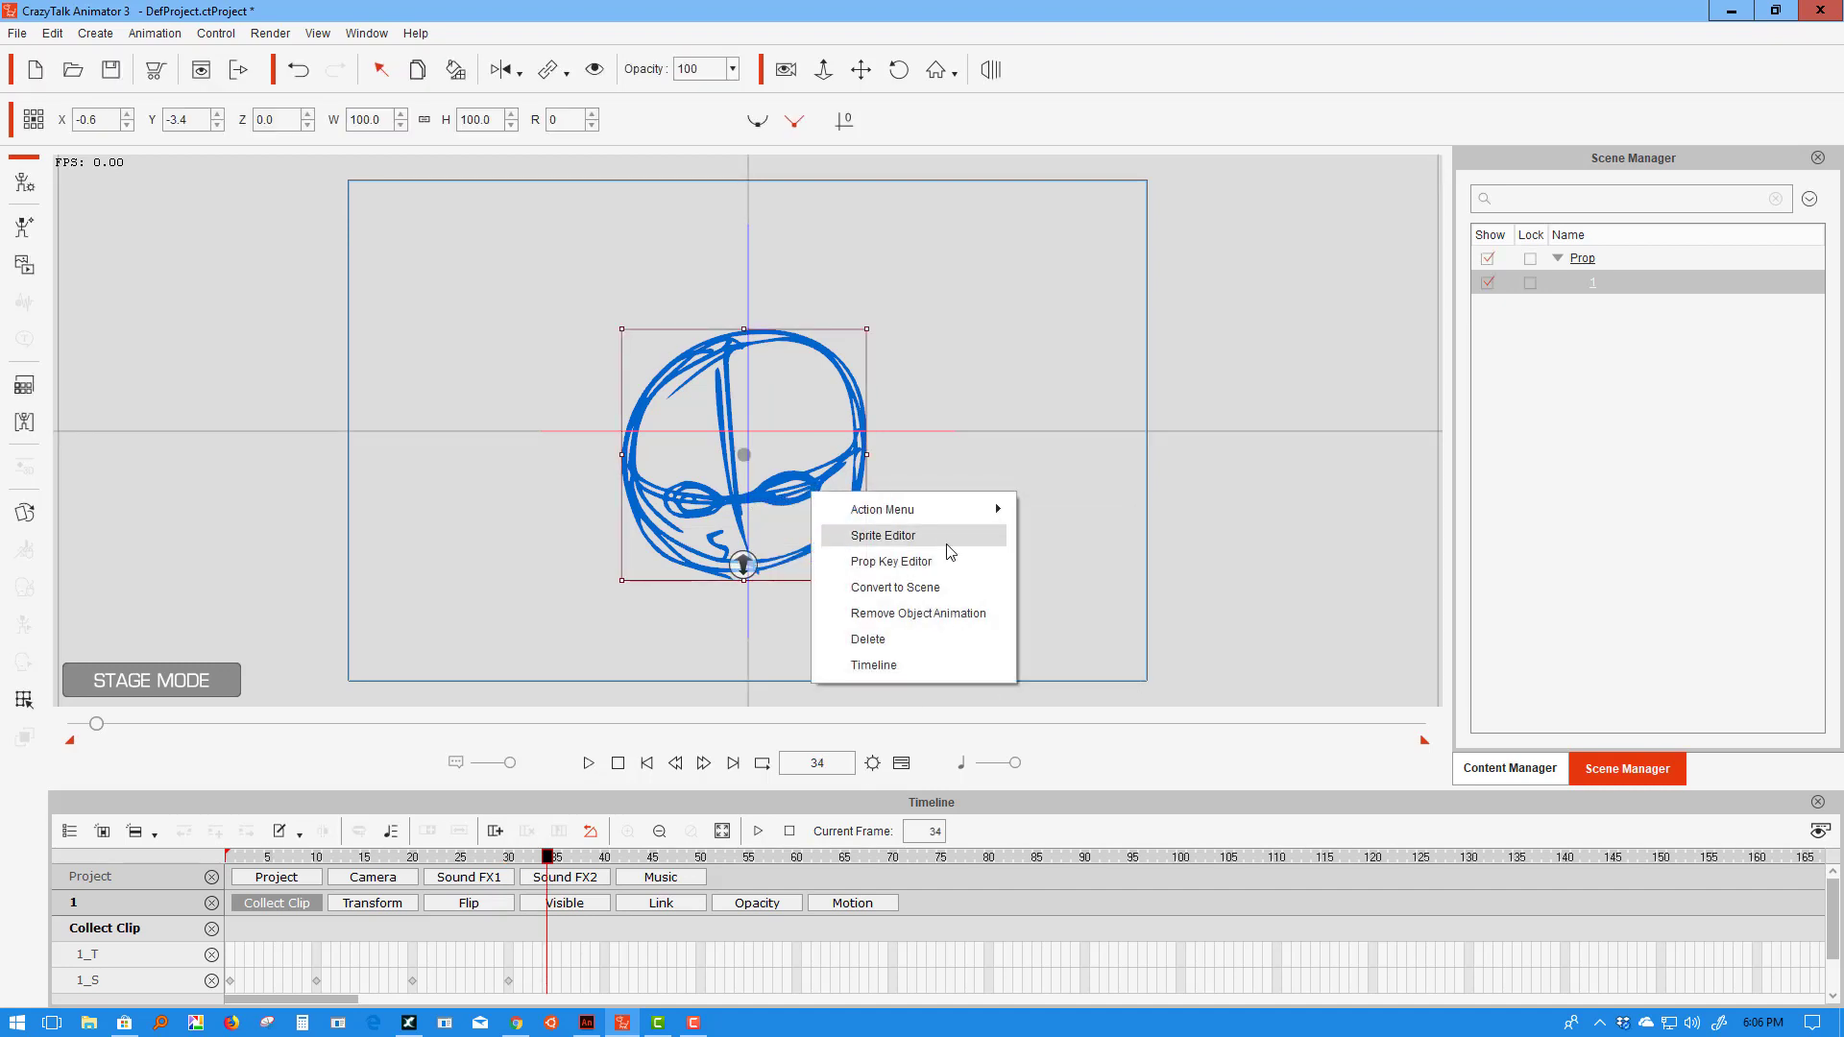
mouse_move(995, 507)
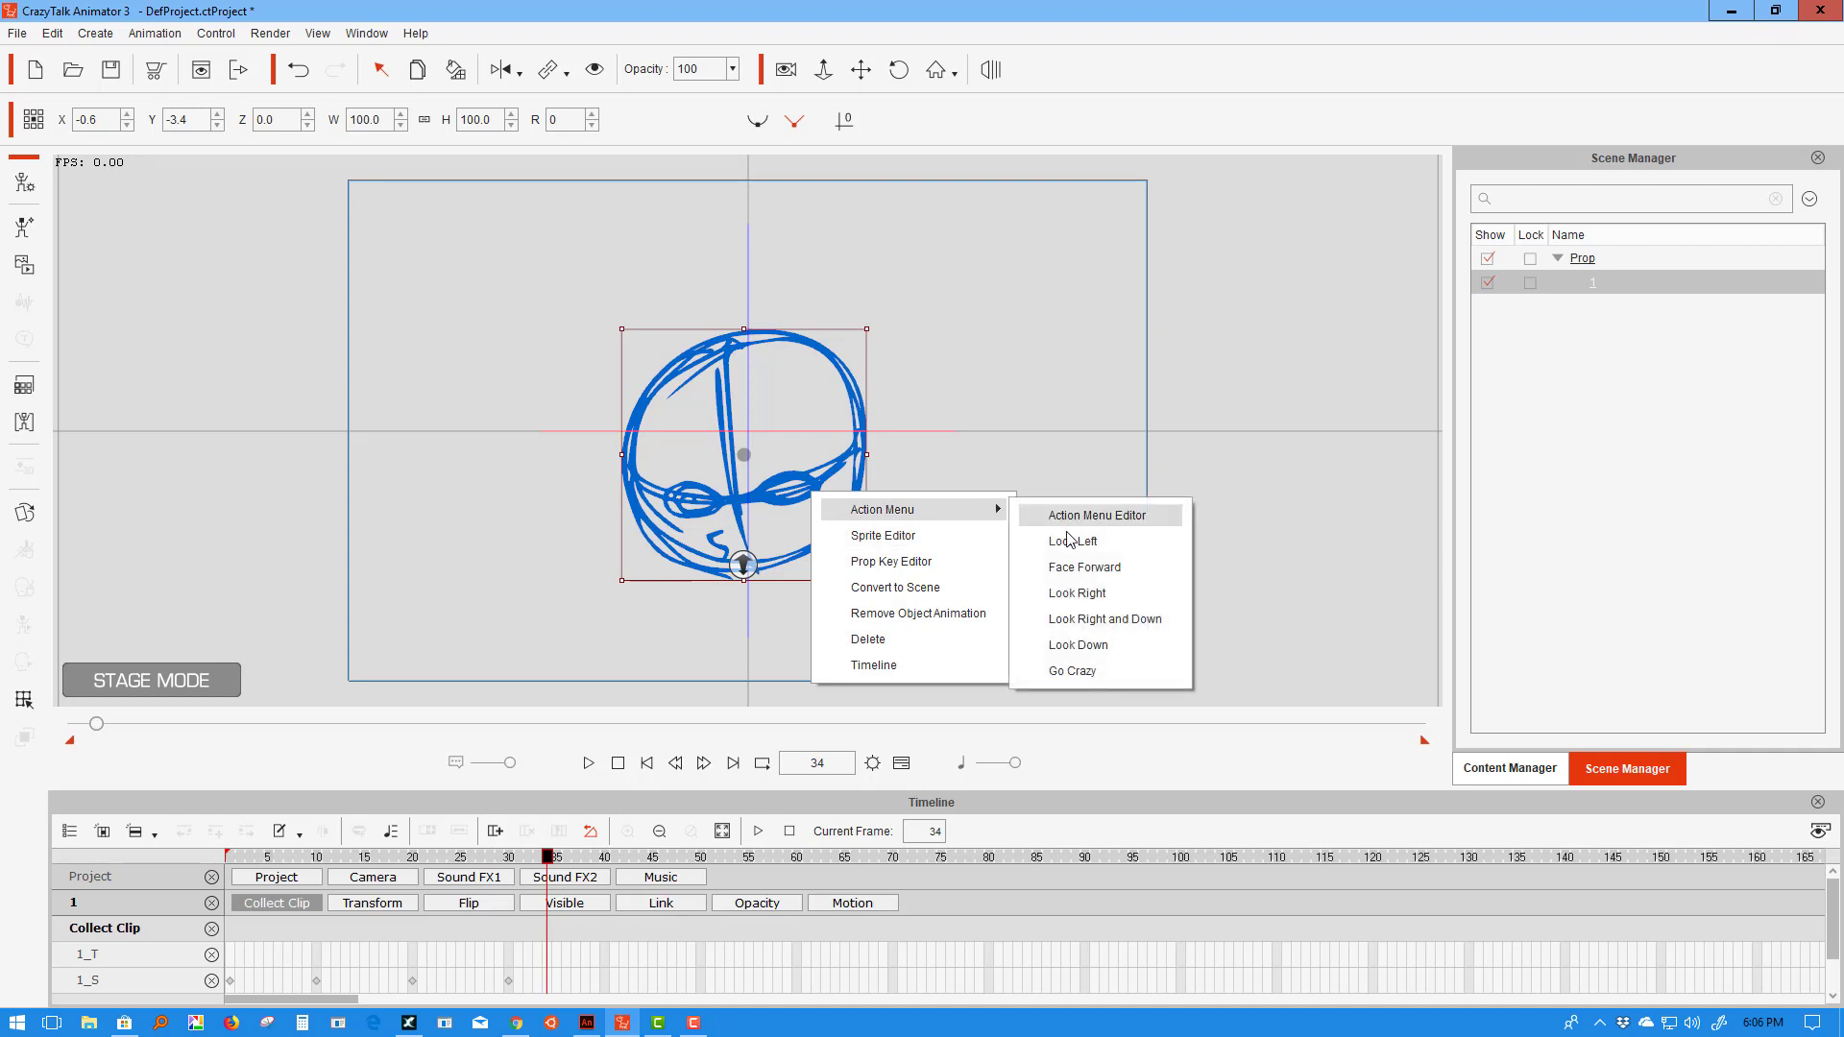
click(1063, 645)
right_click(828, 469)
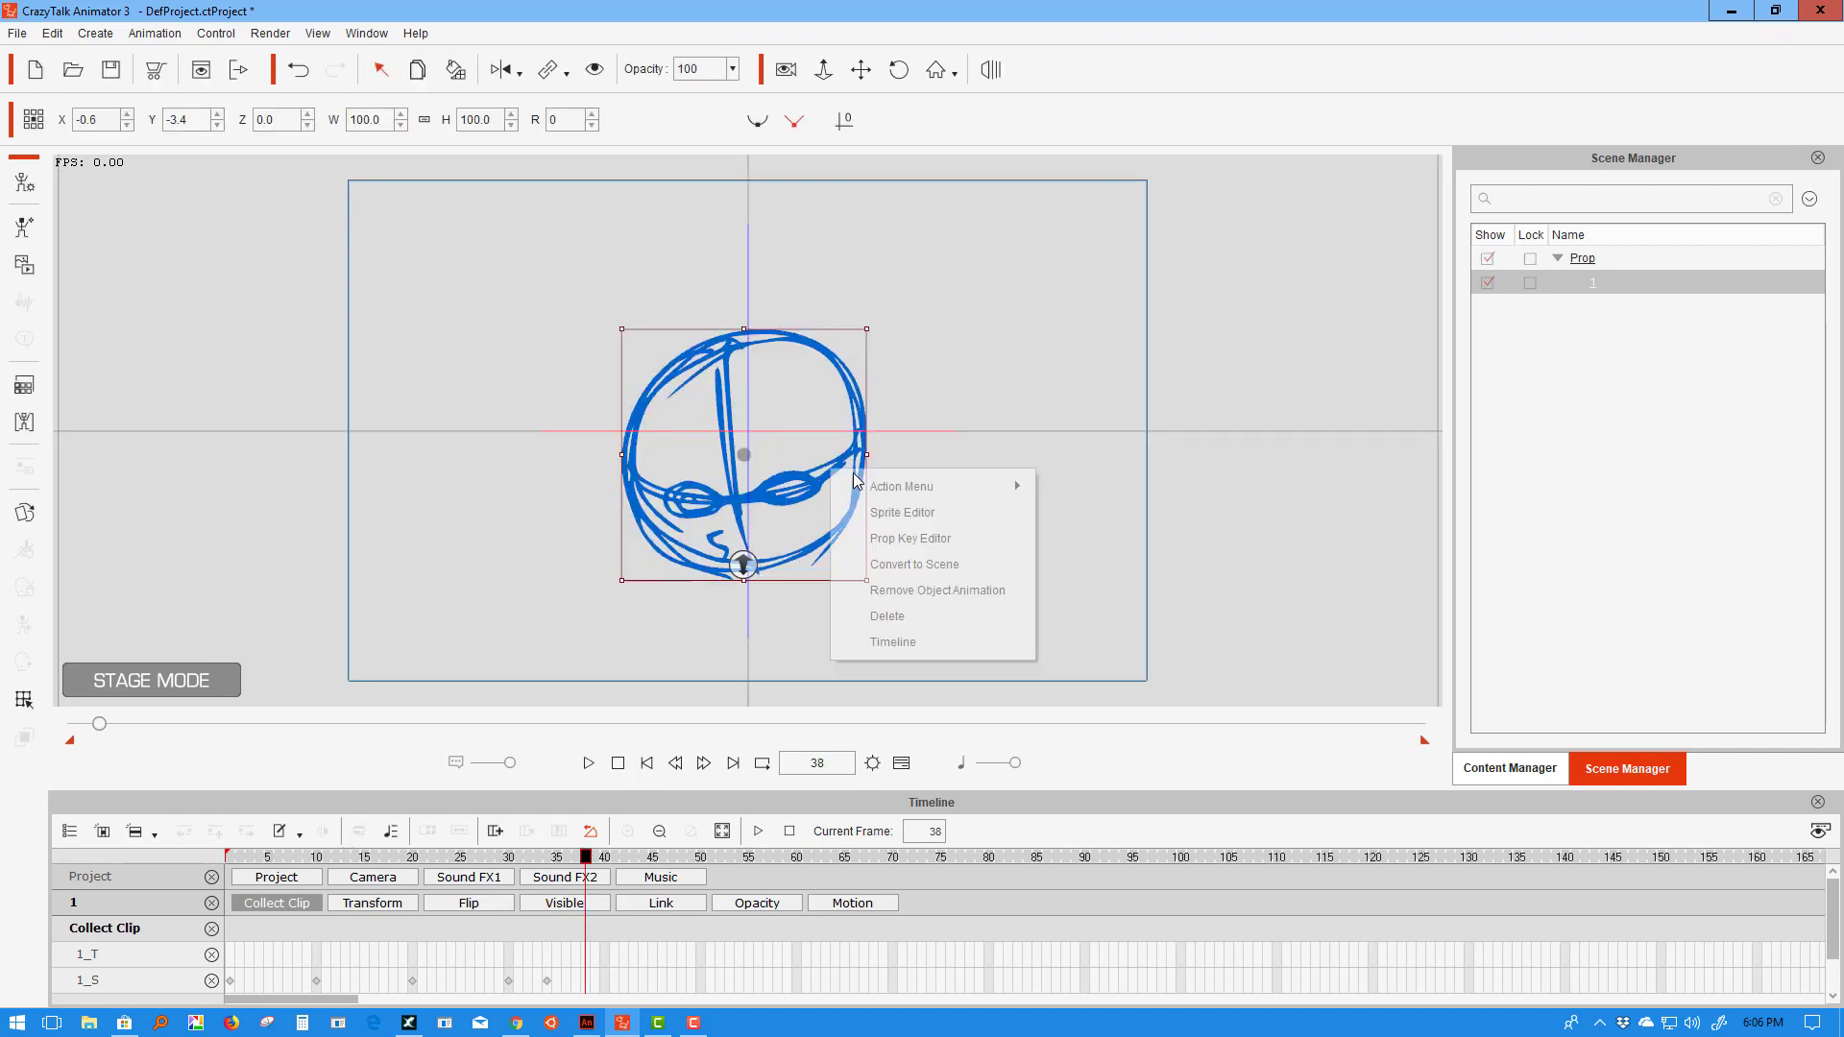
mouse_move(922, 487)
click(1092, 646)
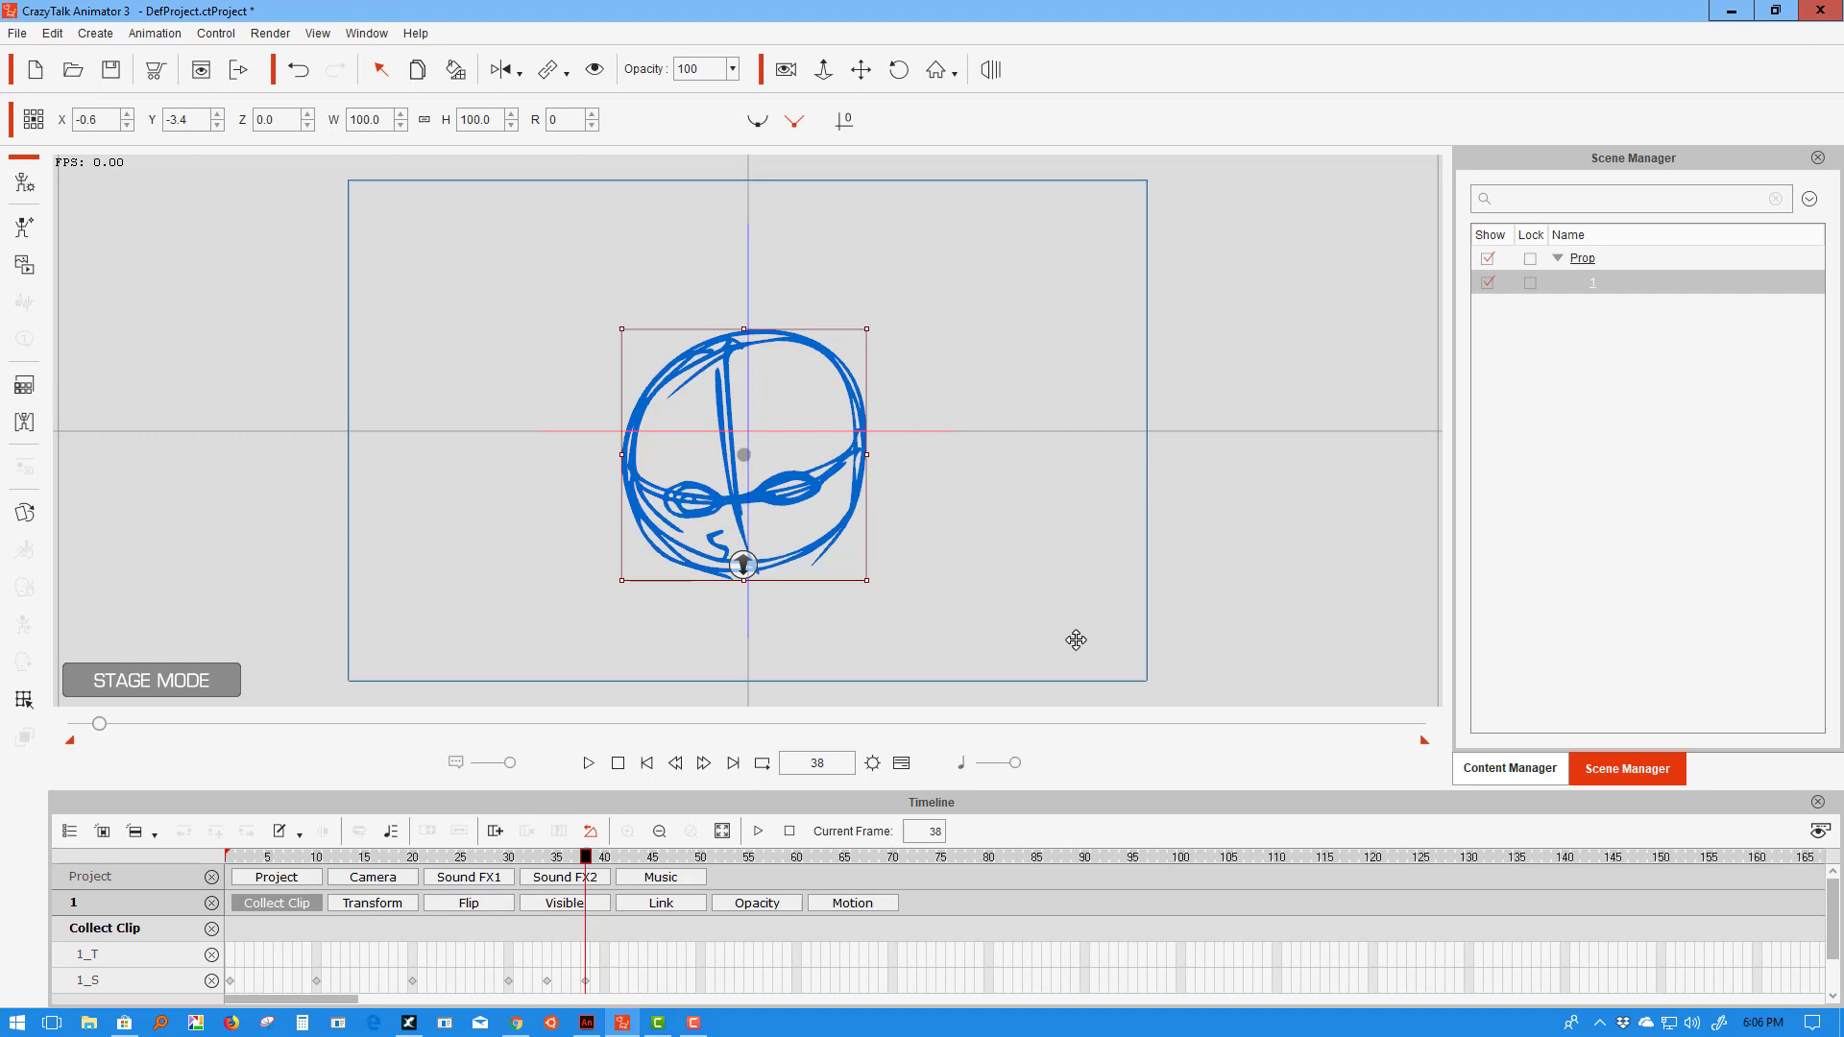
right_click(832, 466)
mouse_move(1018, 483)
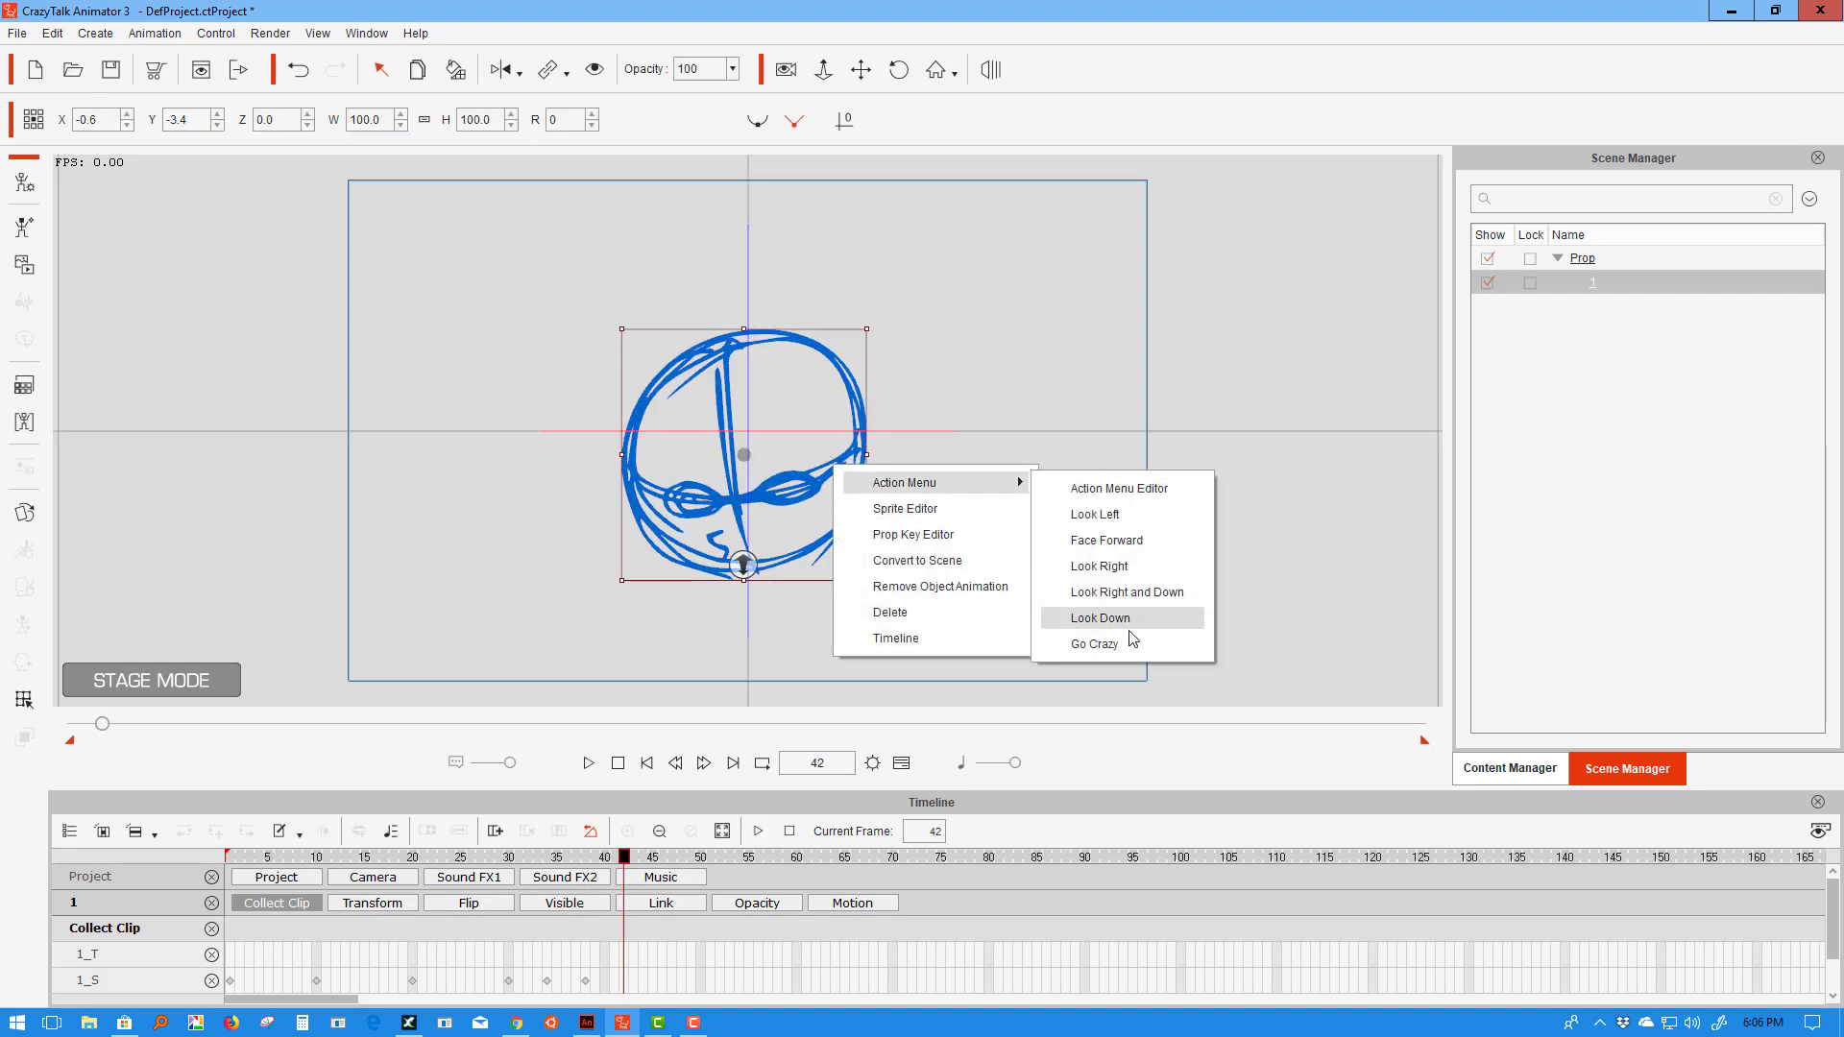
click(1095, 645)
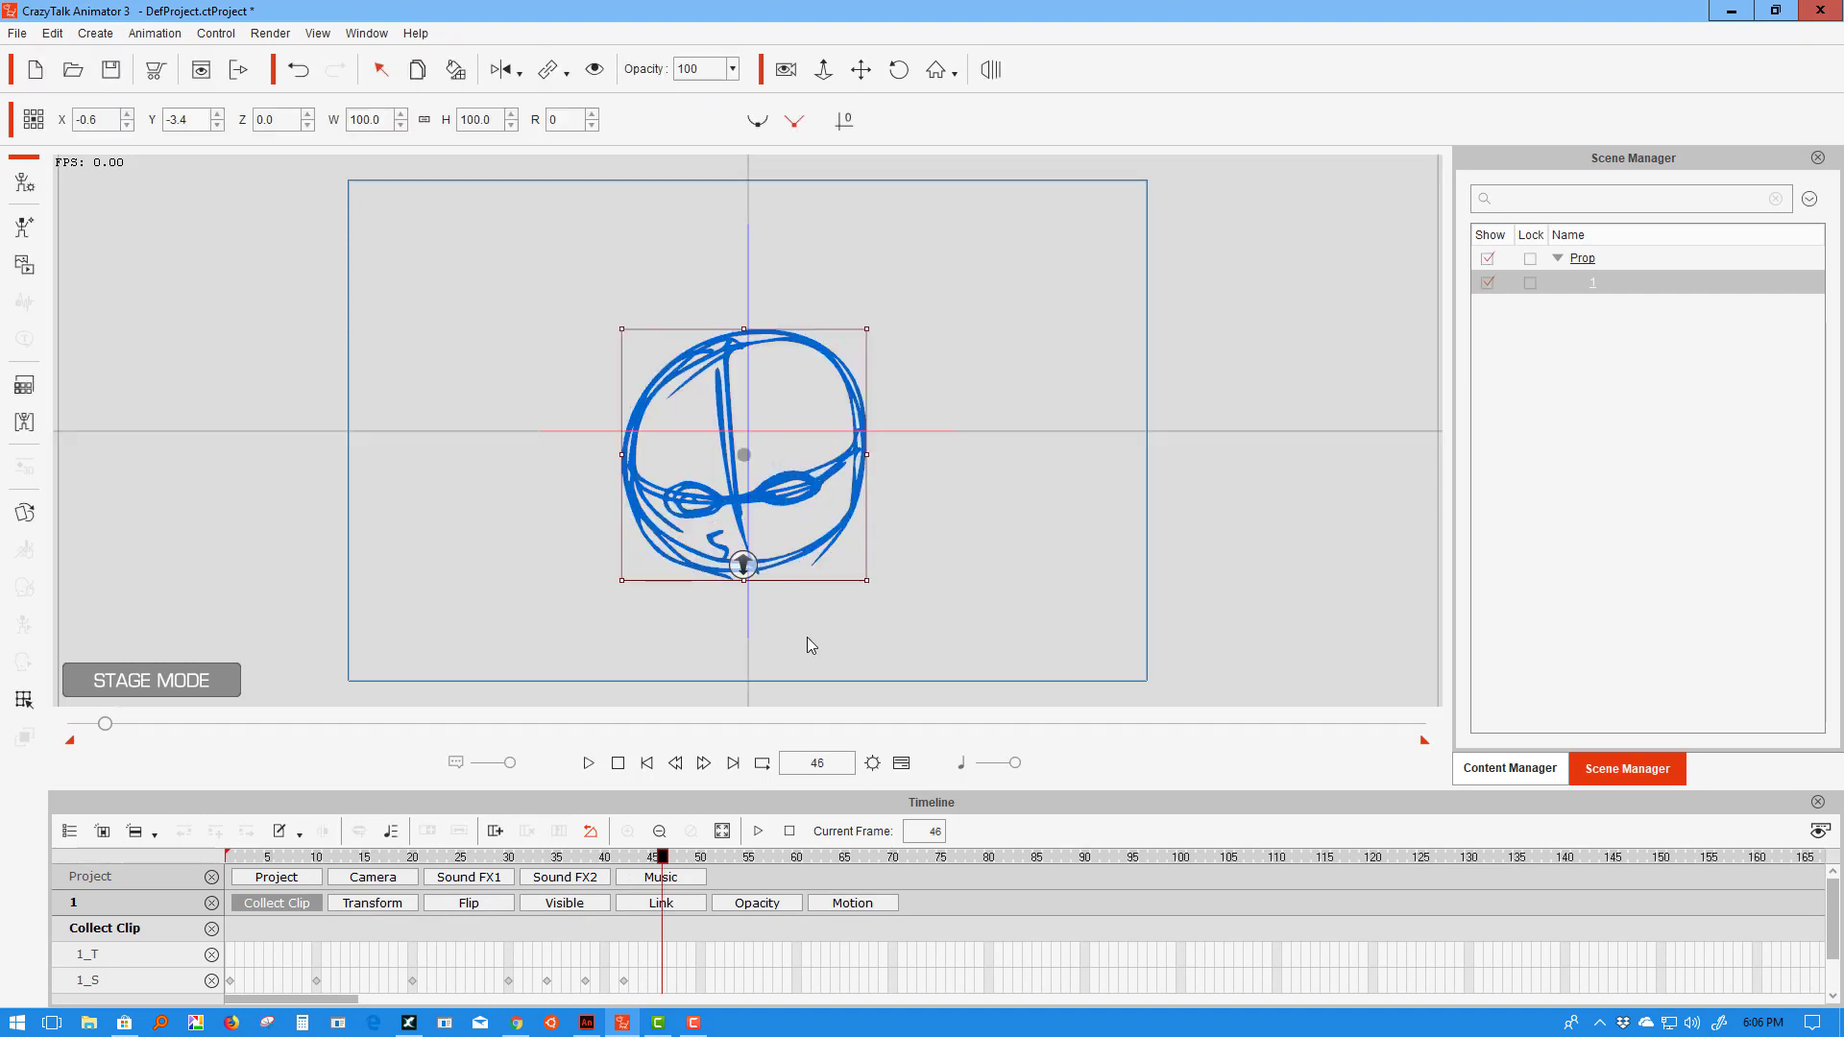
drag(649, 859, 153, 874)
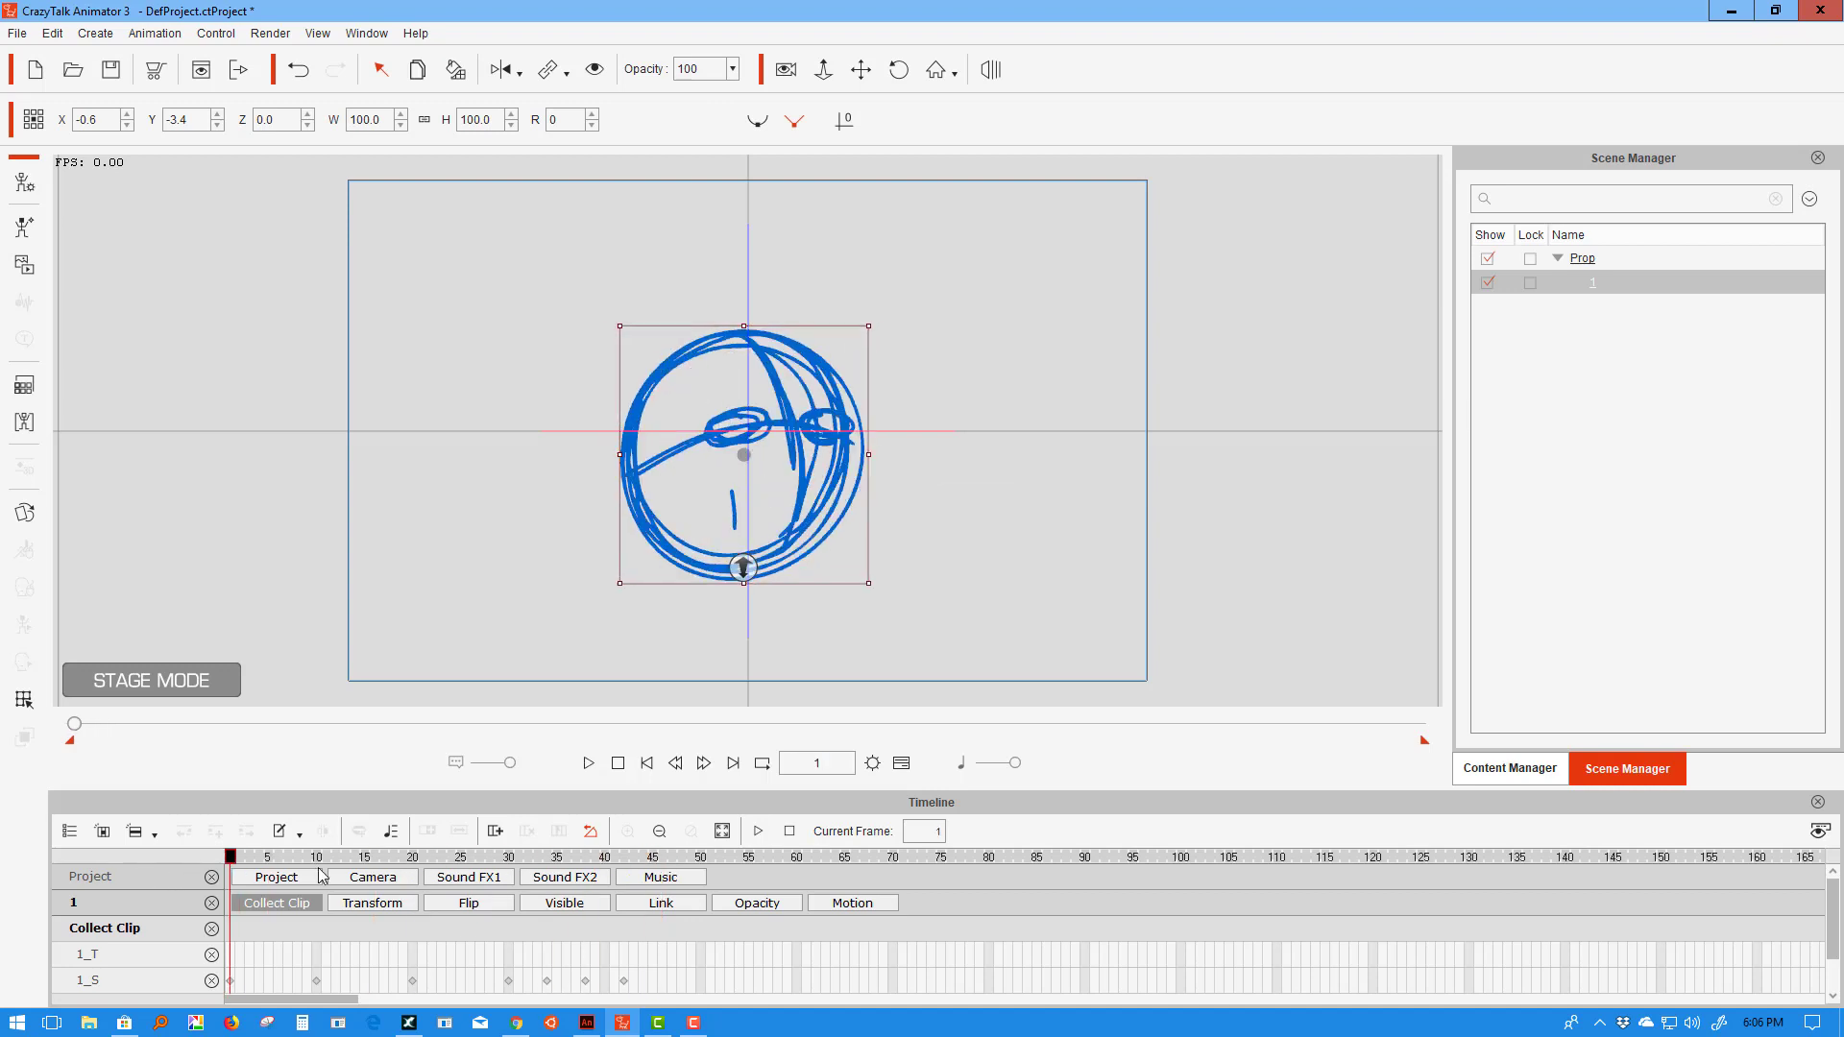
click(589, 764)
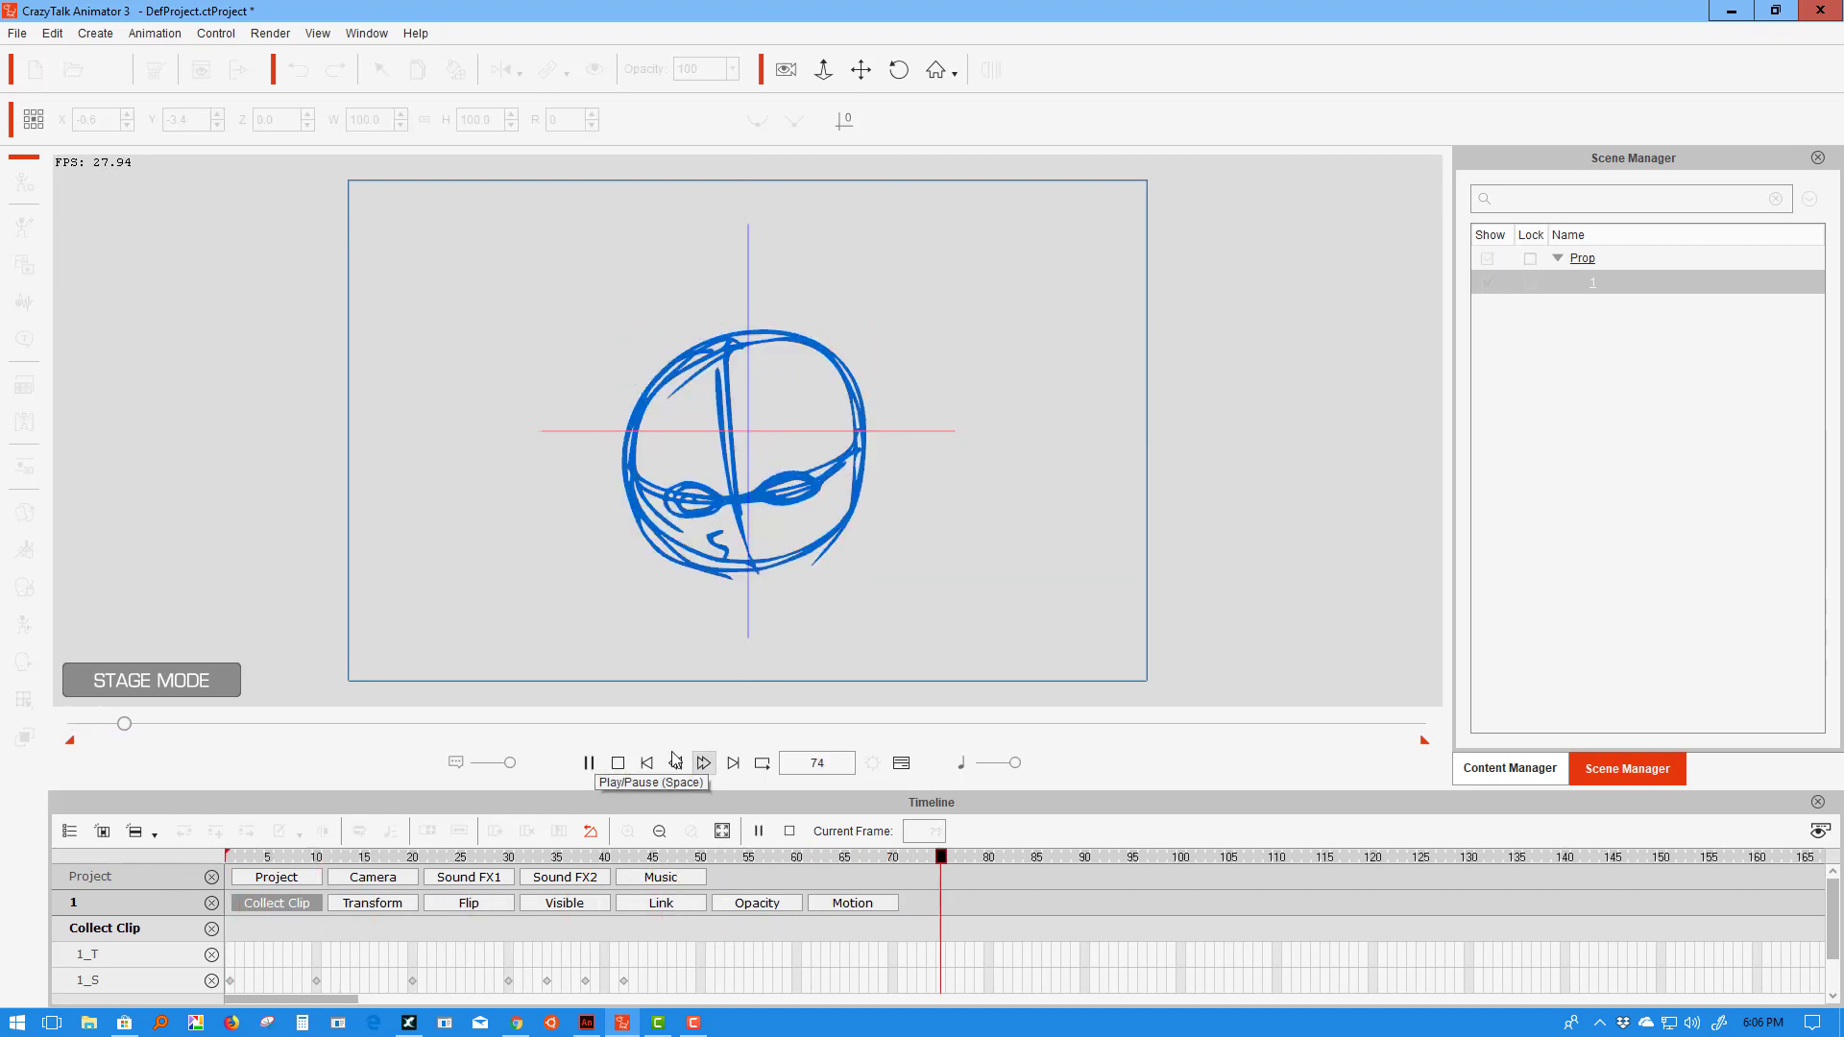
click(619, 764)
click(590, 764)
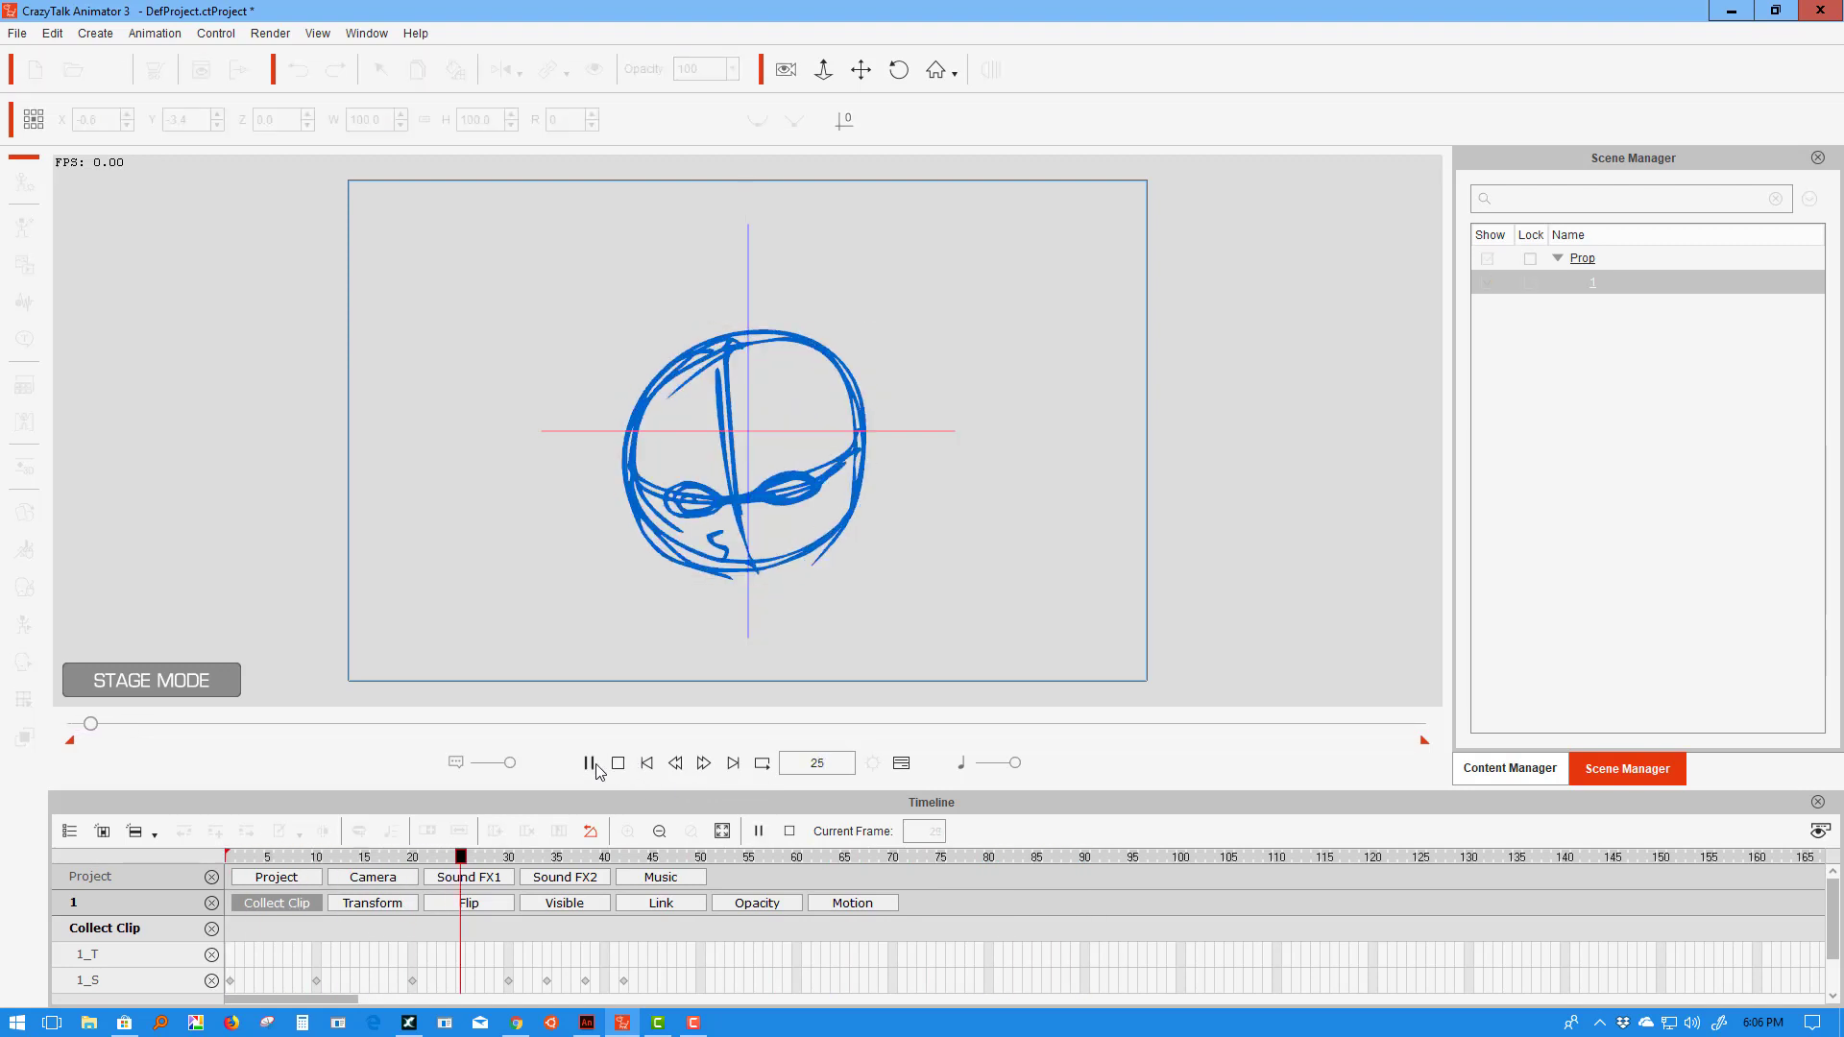
click(619, 763)
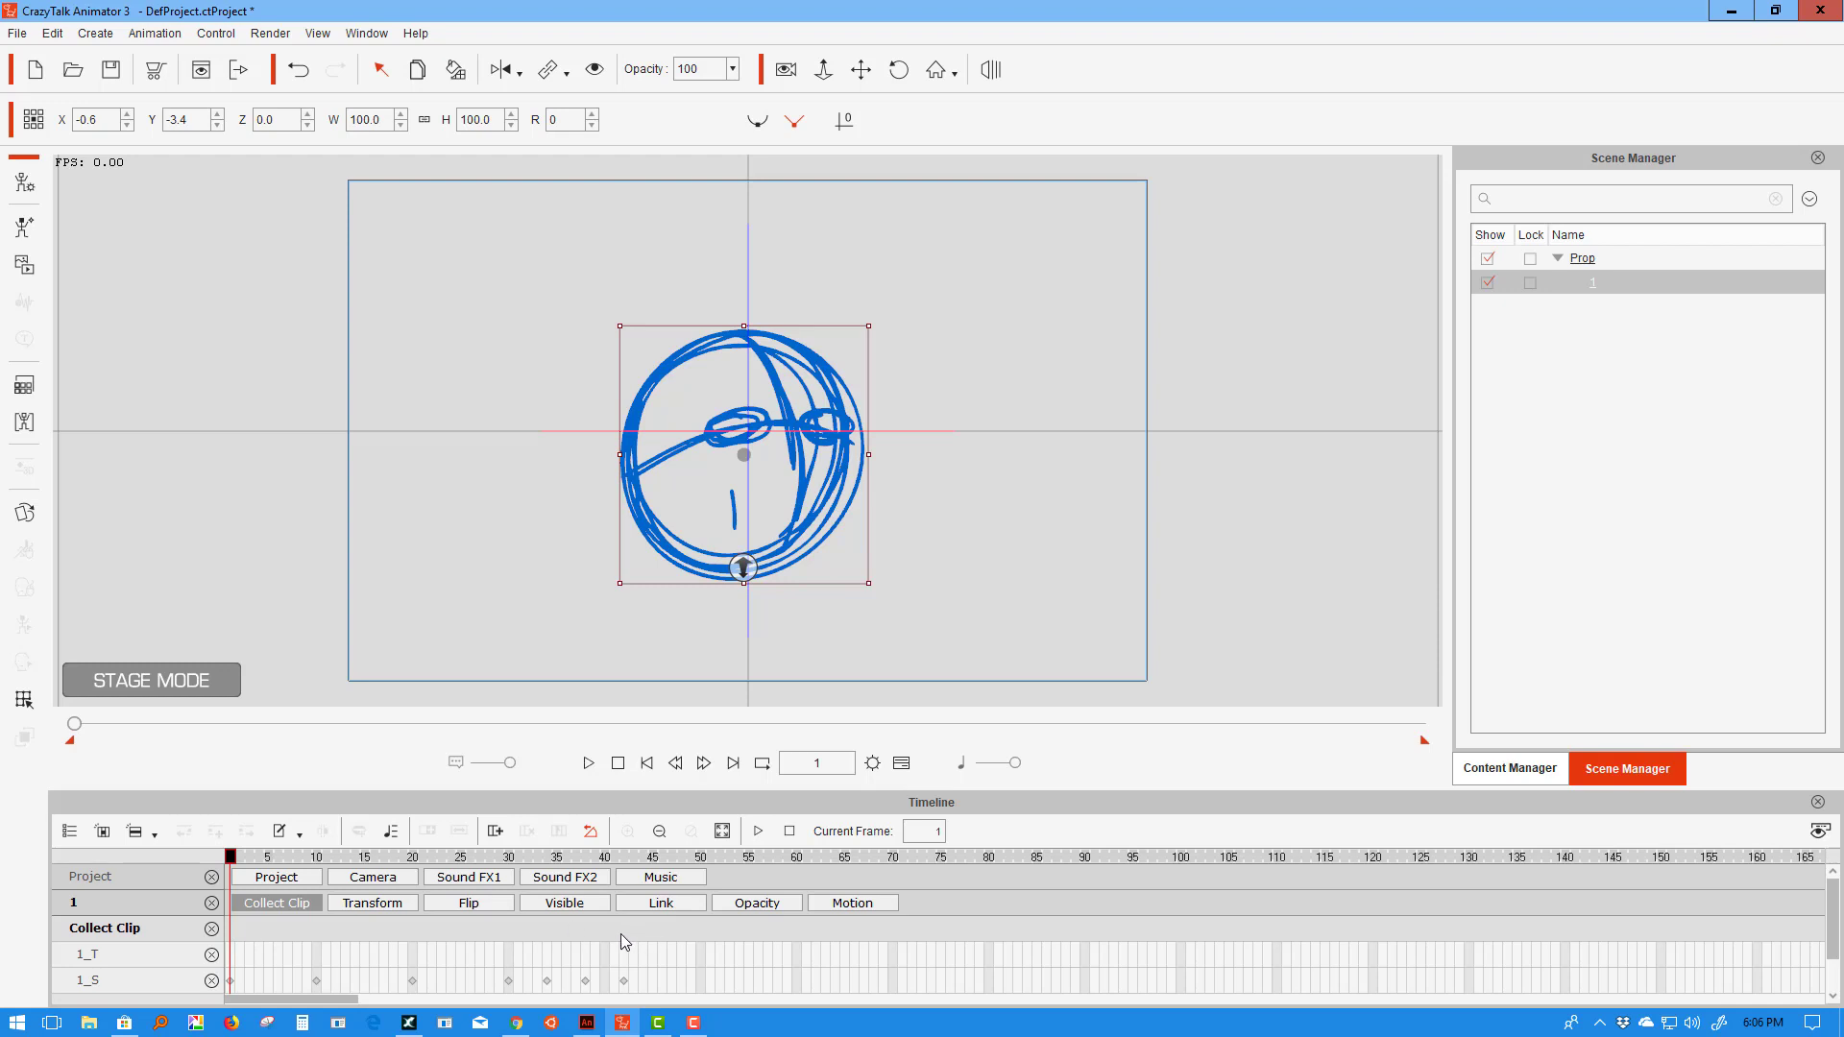
- Select frames 1–42 in the Collect Clip row and add them to the Action Menu as 'Whole Thing'
drag(620, 934, 236, 931)
click(275, 926)
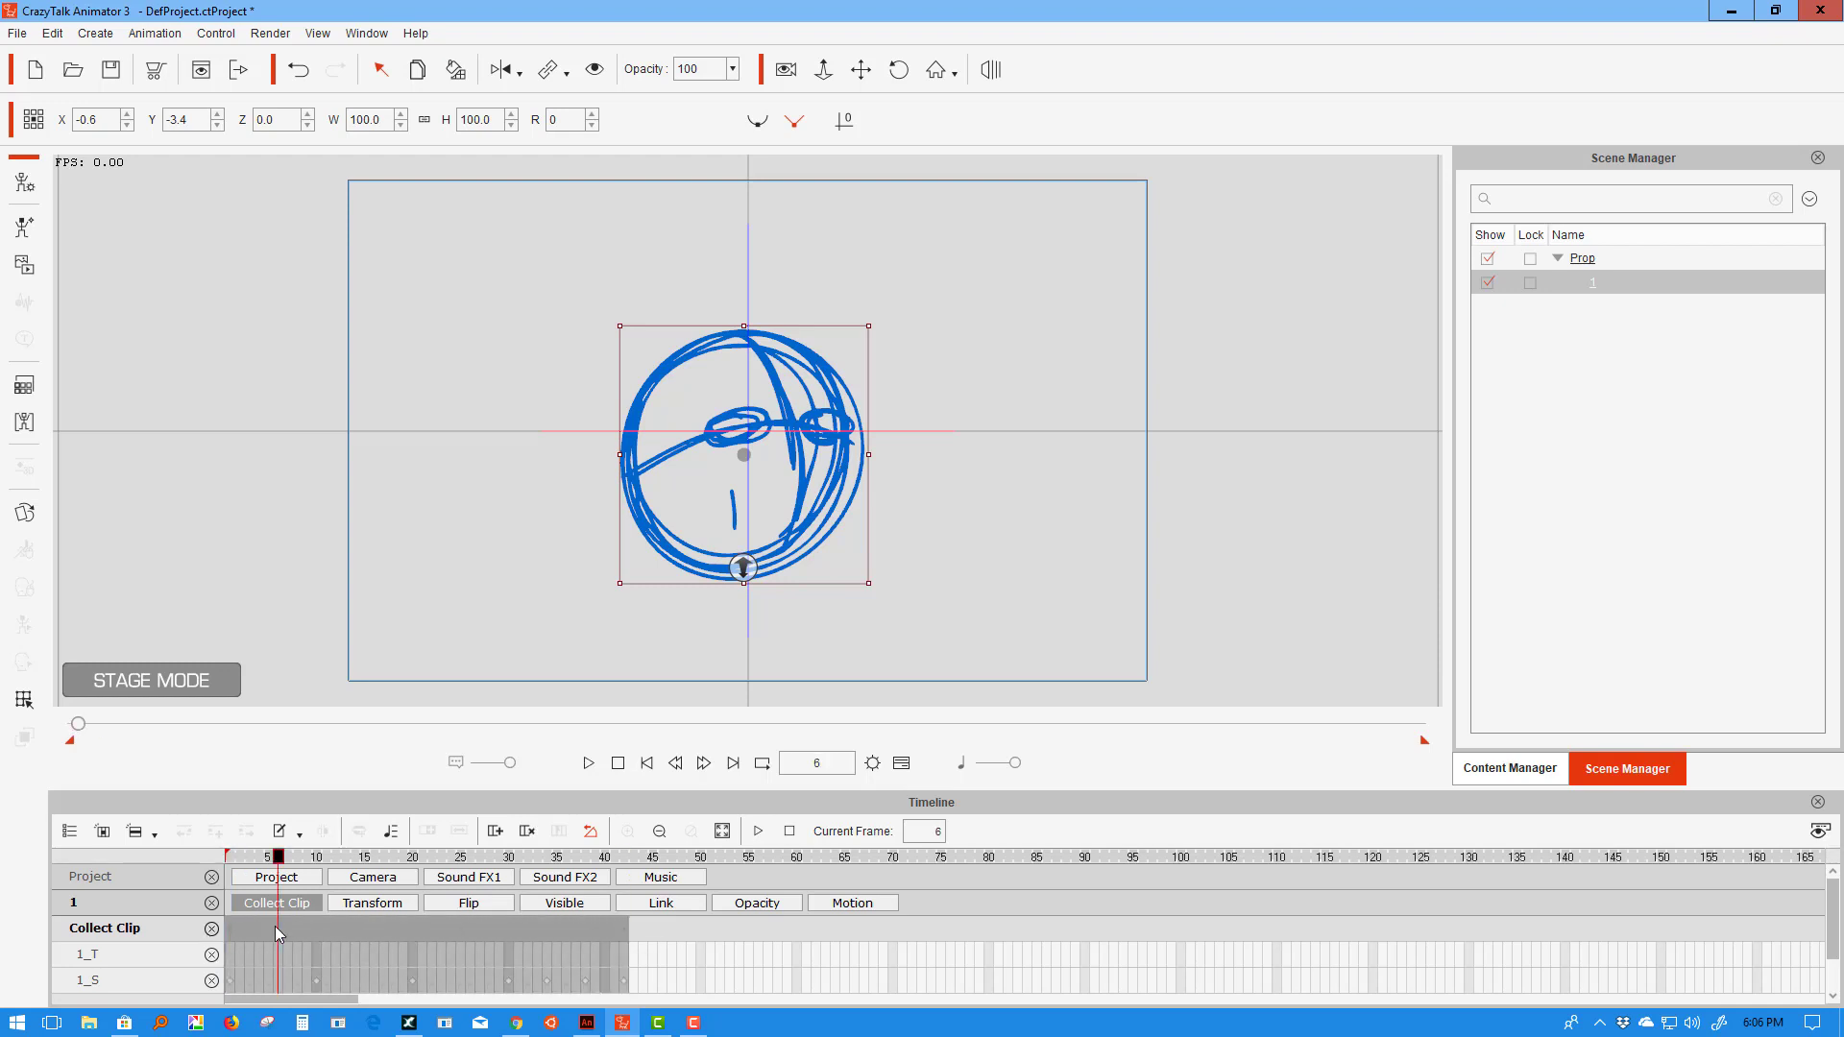
right_click(274, 926)
click(353, 895)
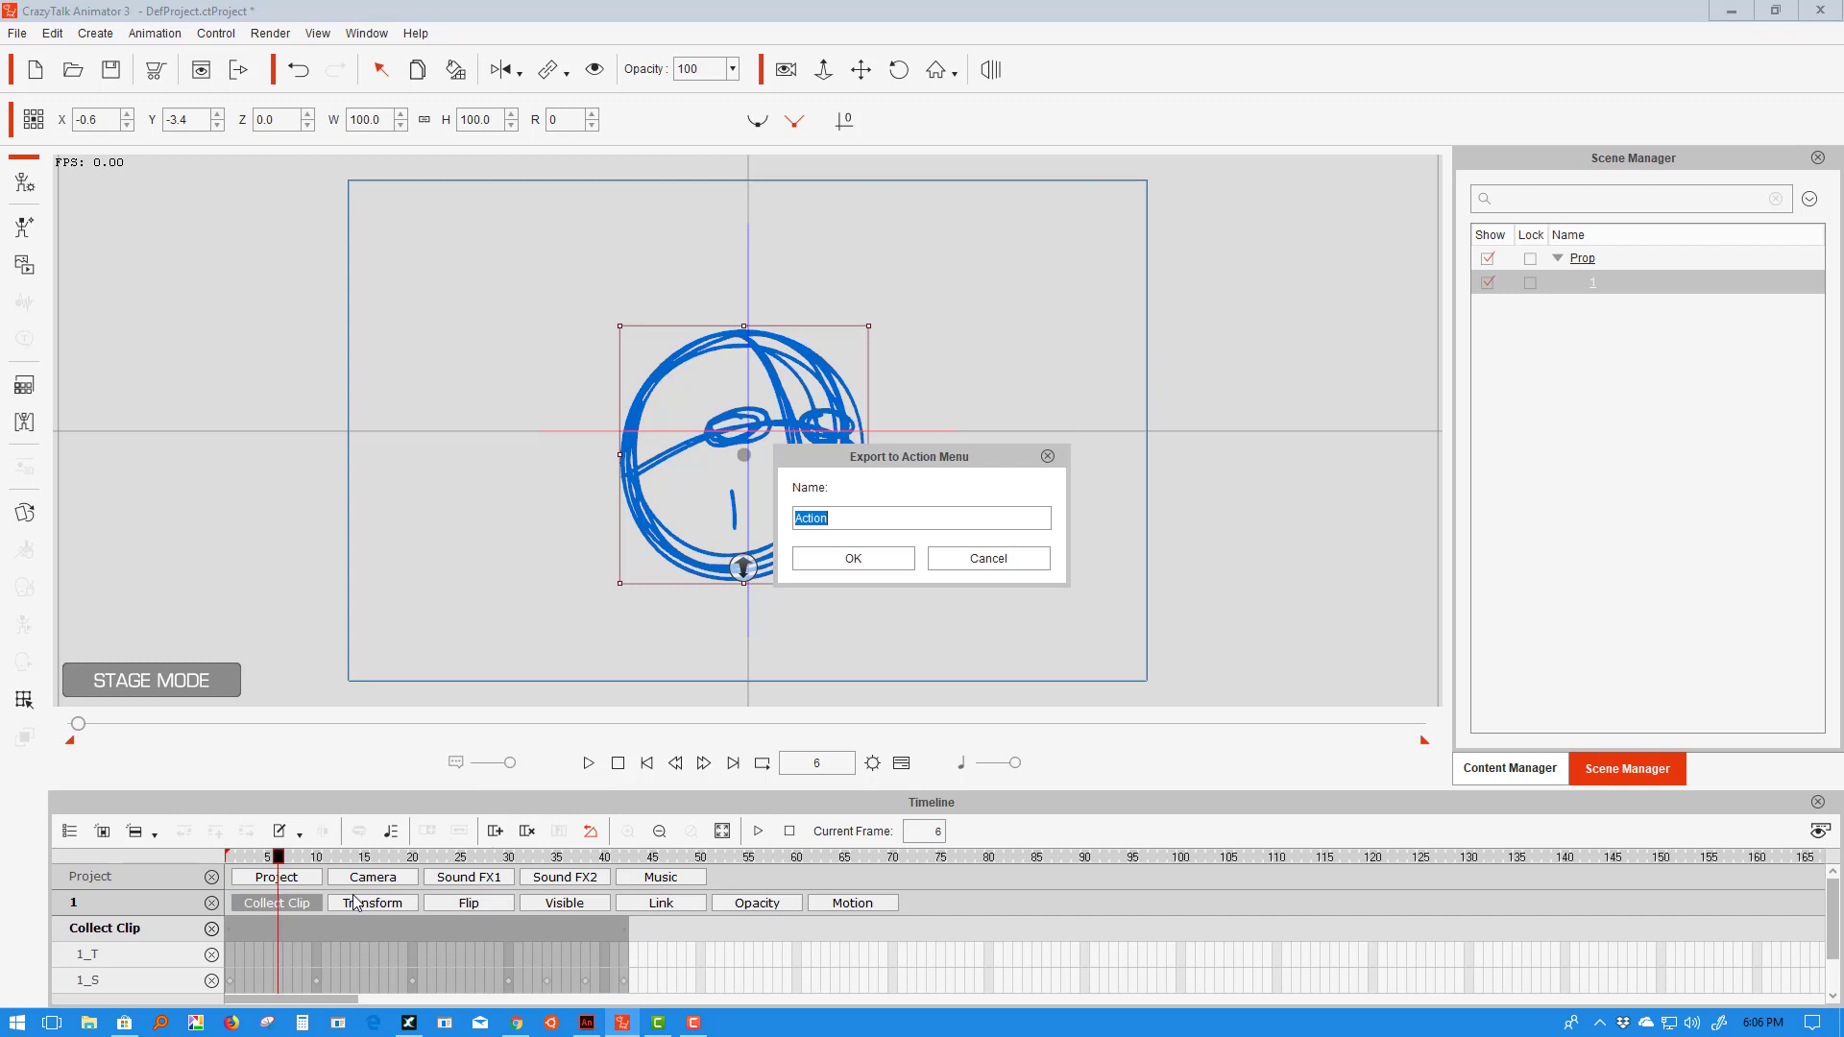
text(Whole Thing)
click(841, 555)
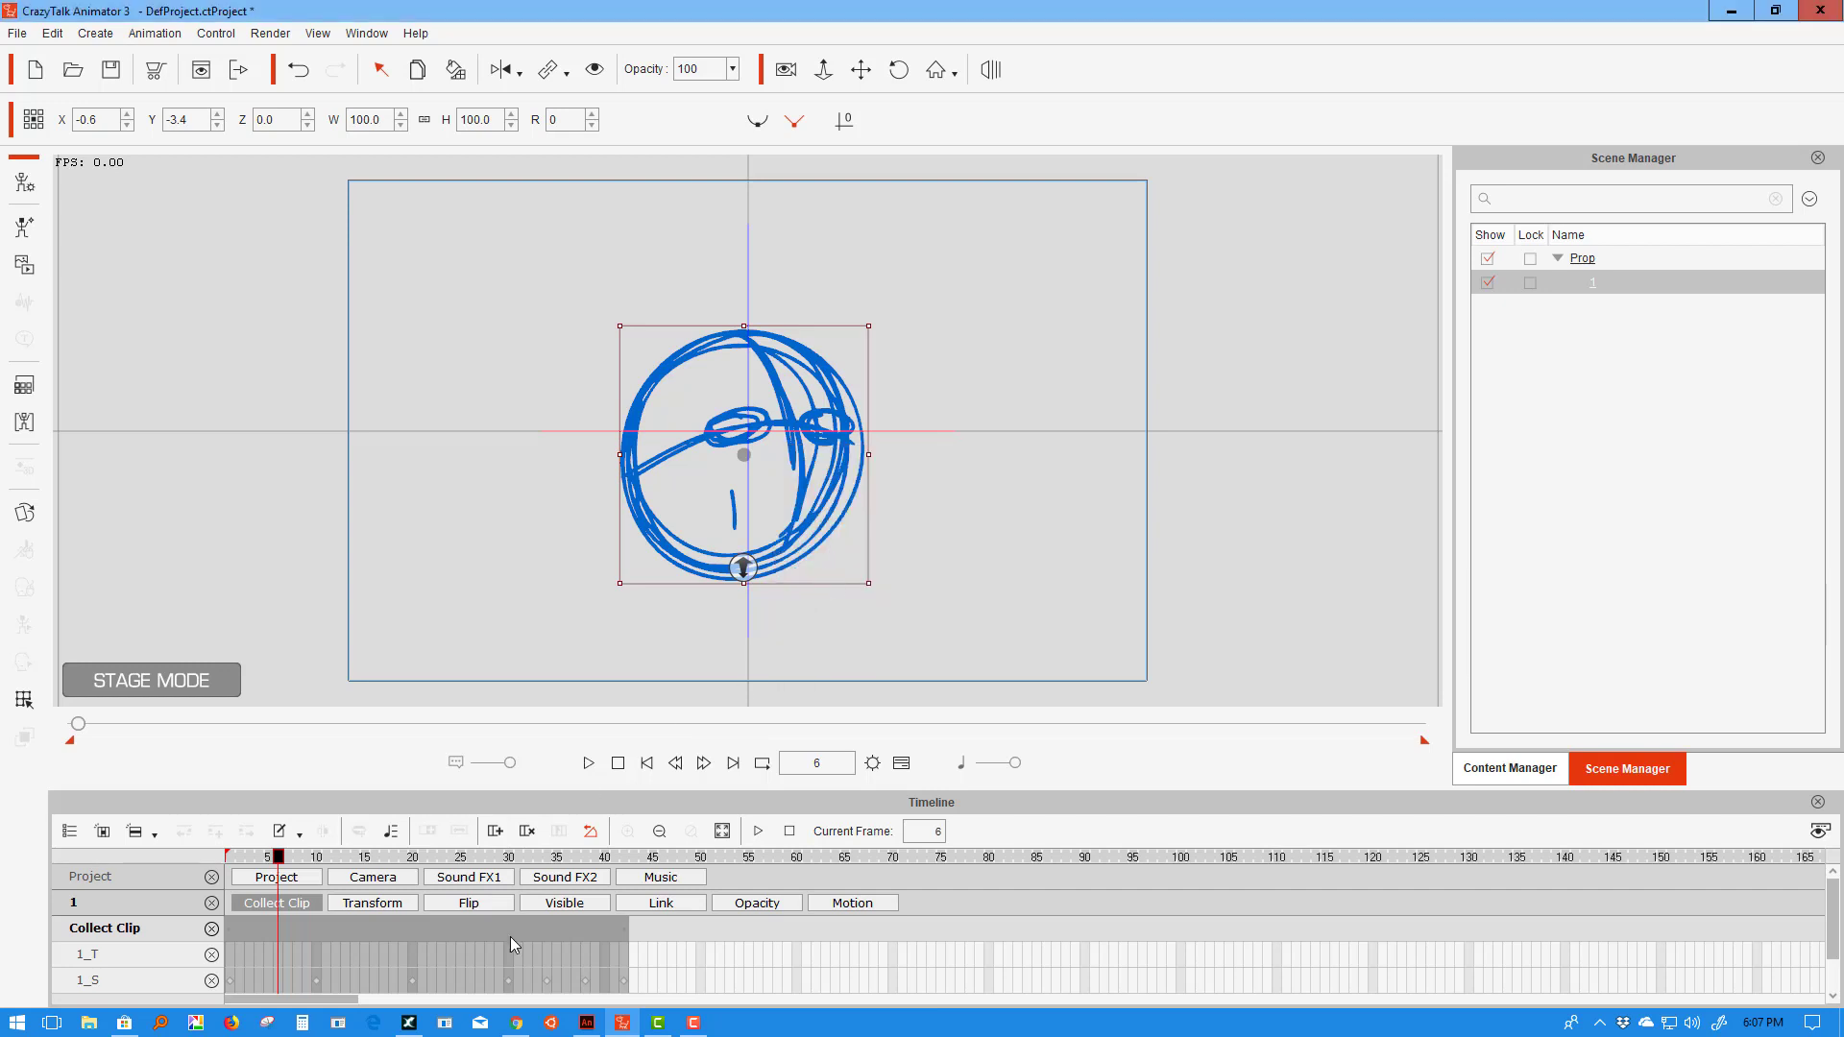
- Remove the head prop's existing animation and apply the Whole Thing action from frame 1
right_click(786, 553)
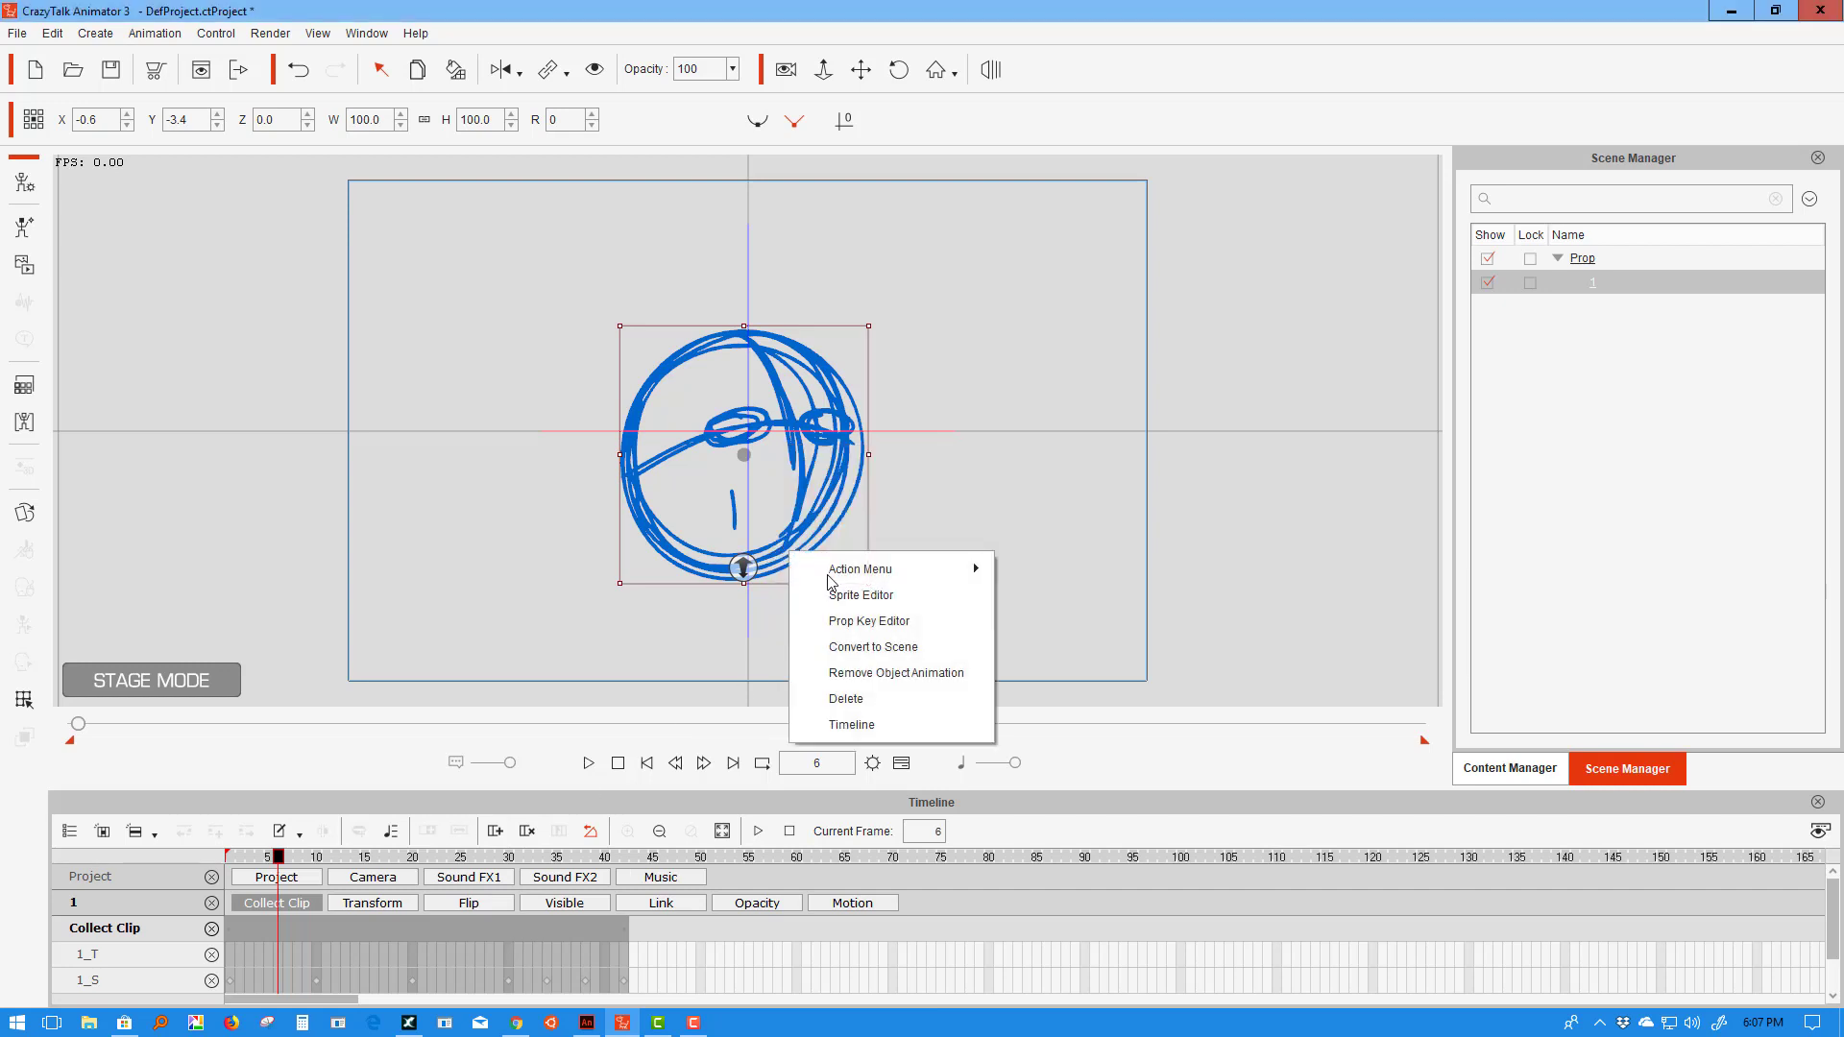
click(908, 670)
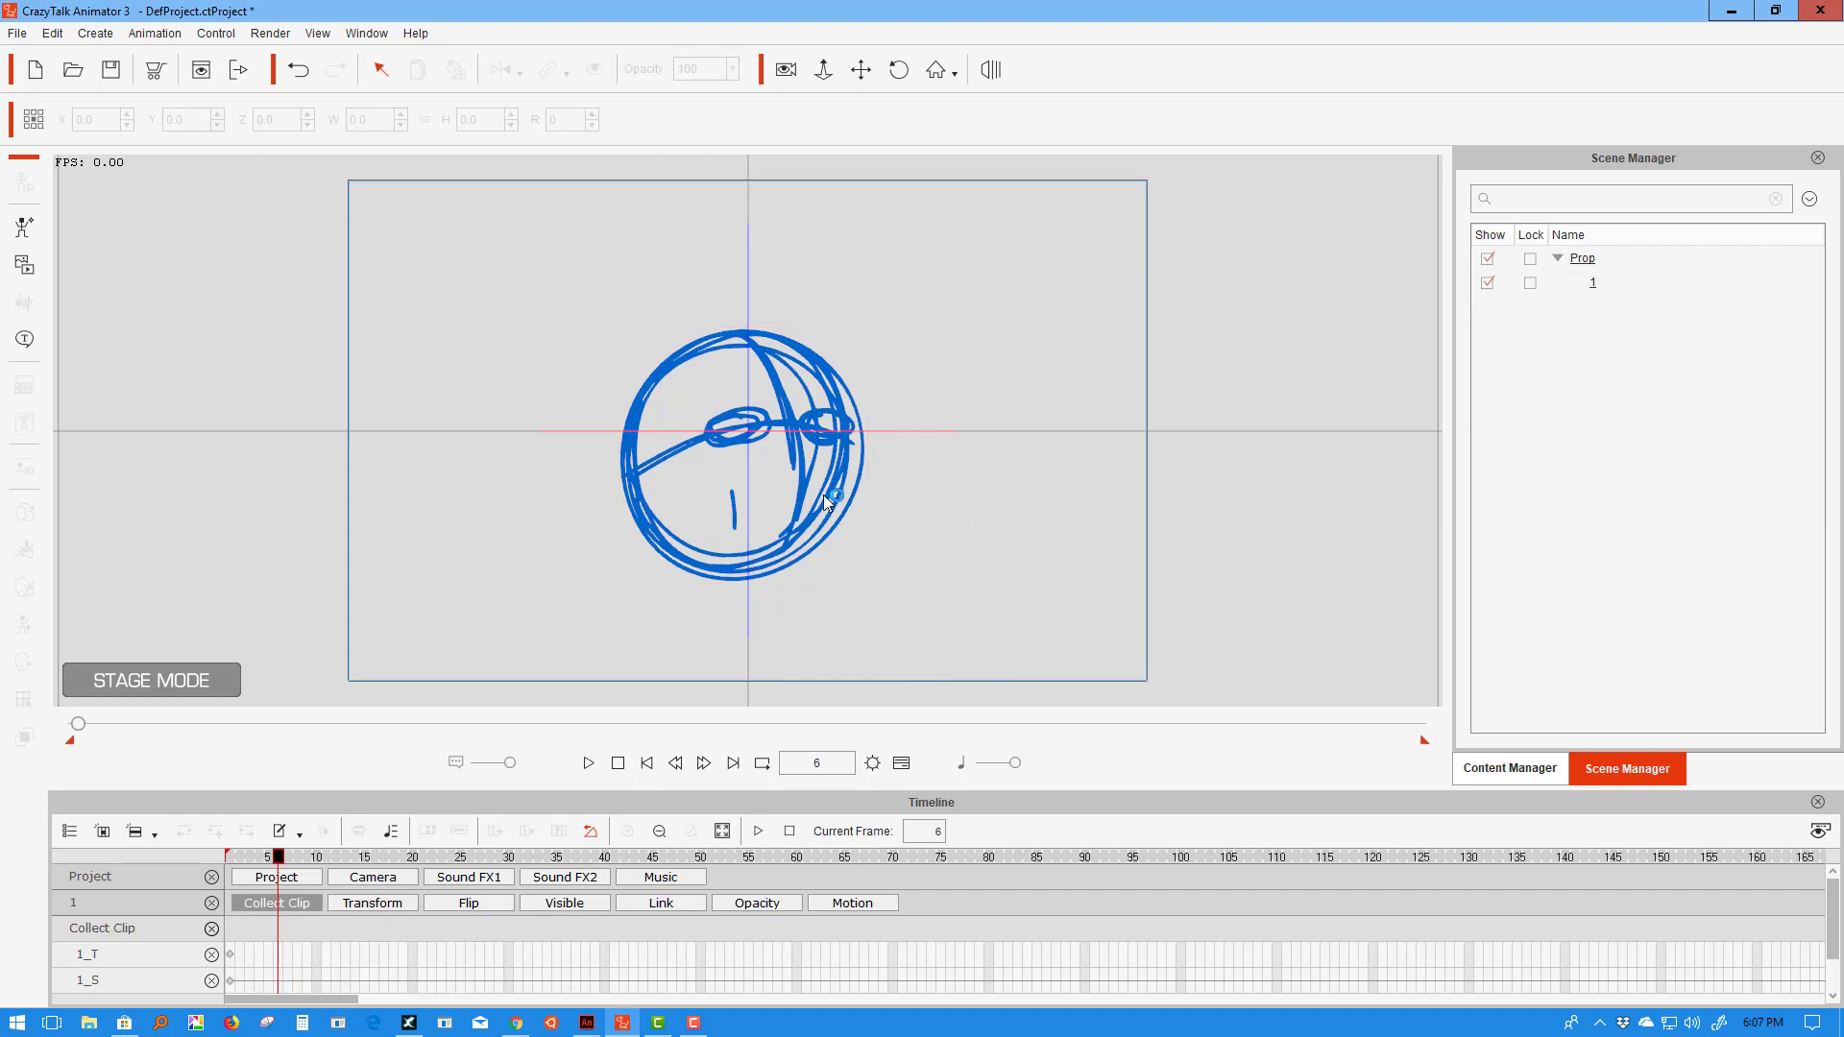
click(832, 518)
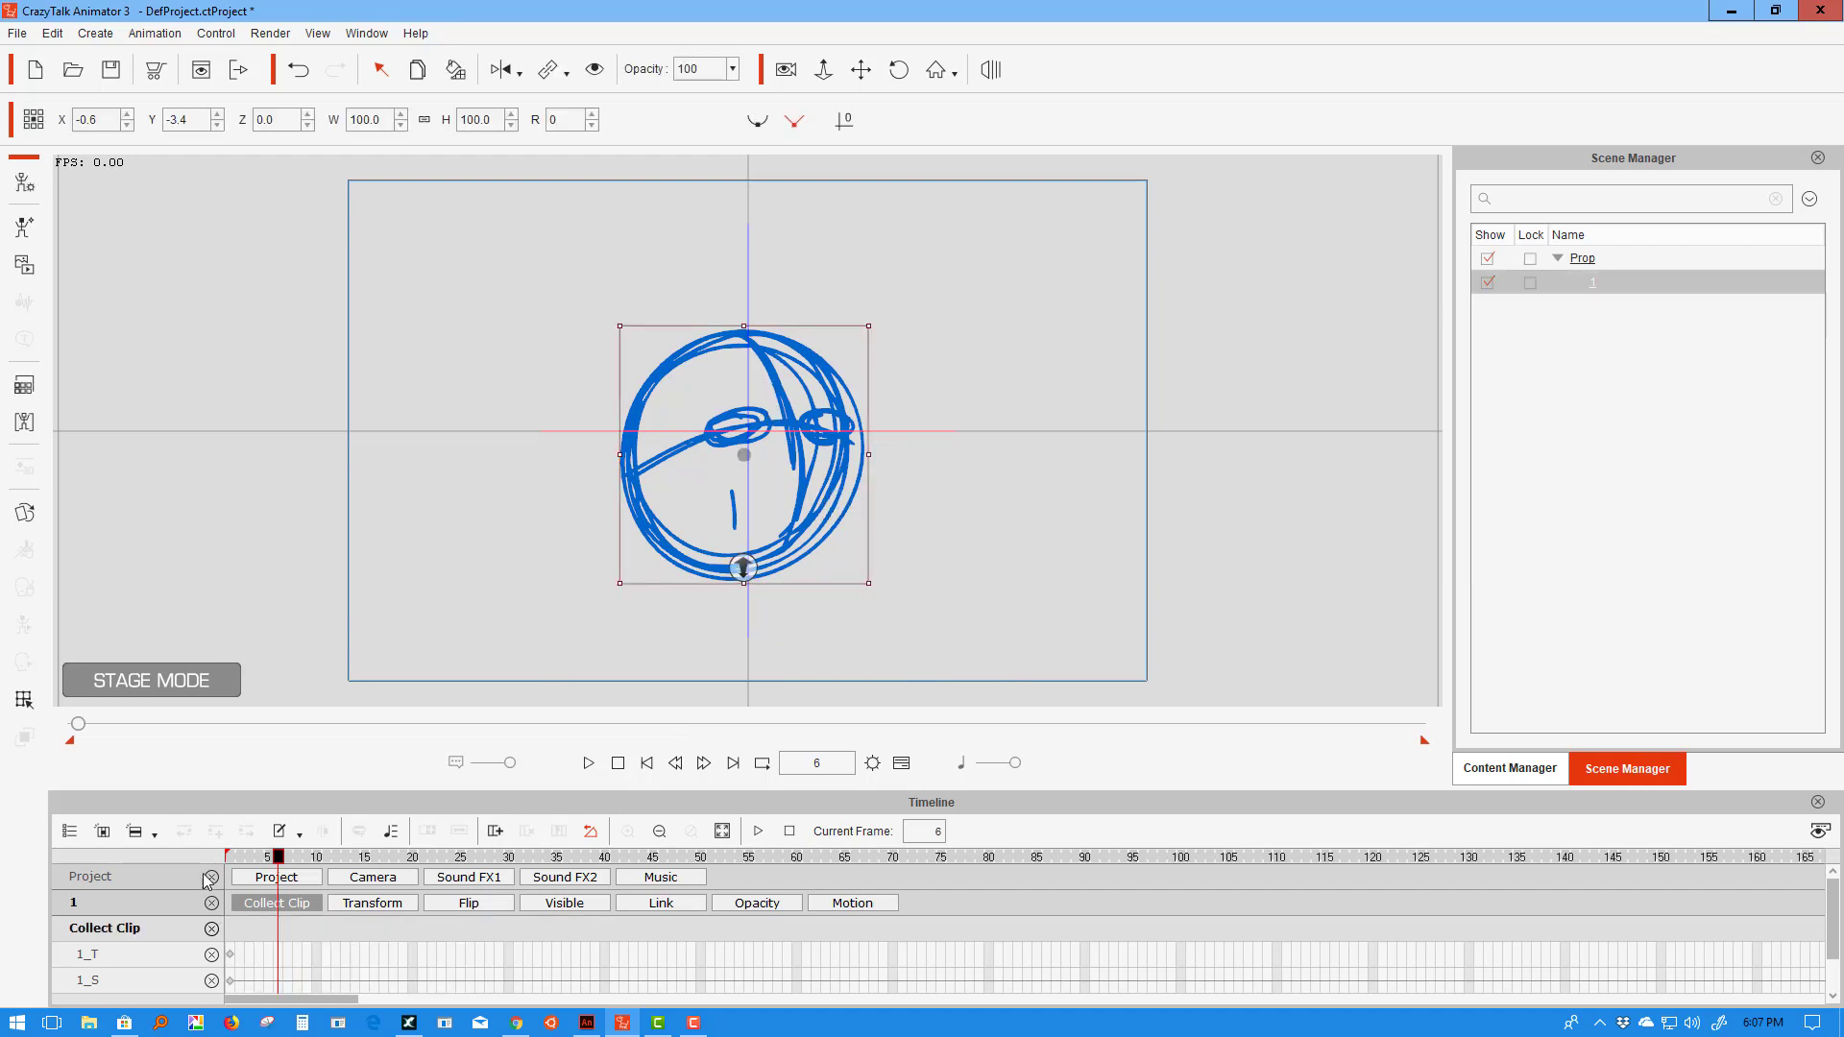
drag(285, 858, 231, 858)
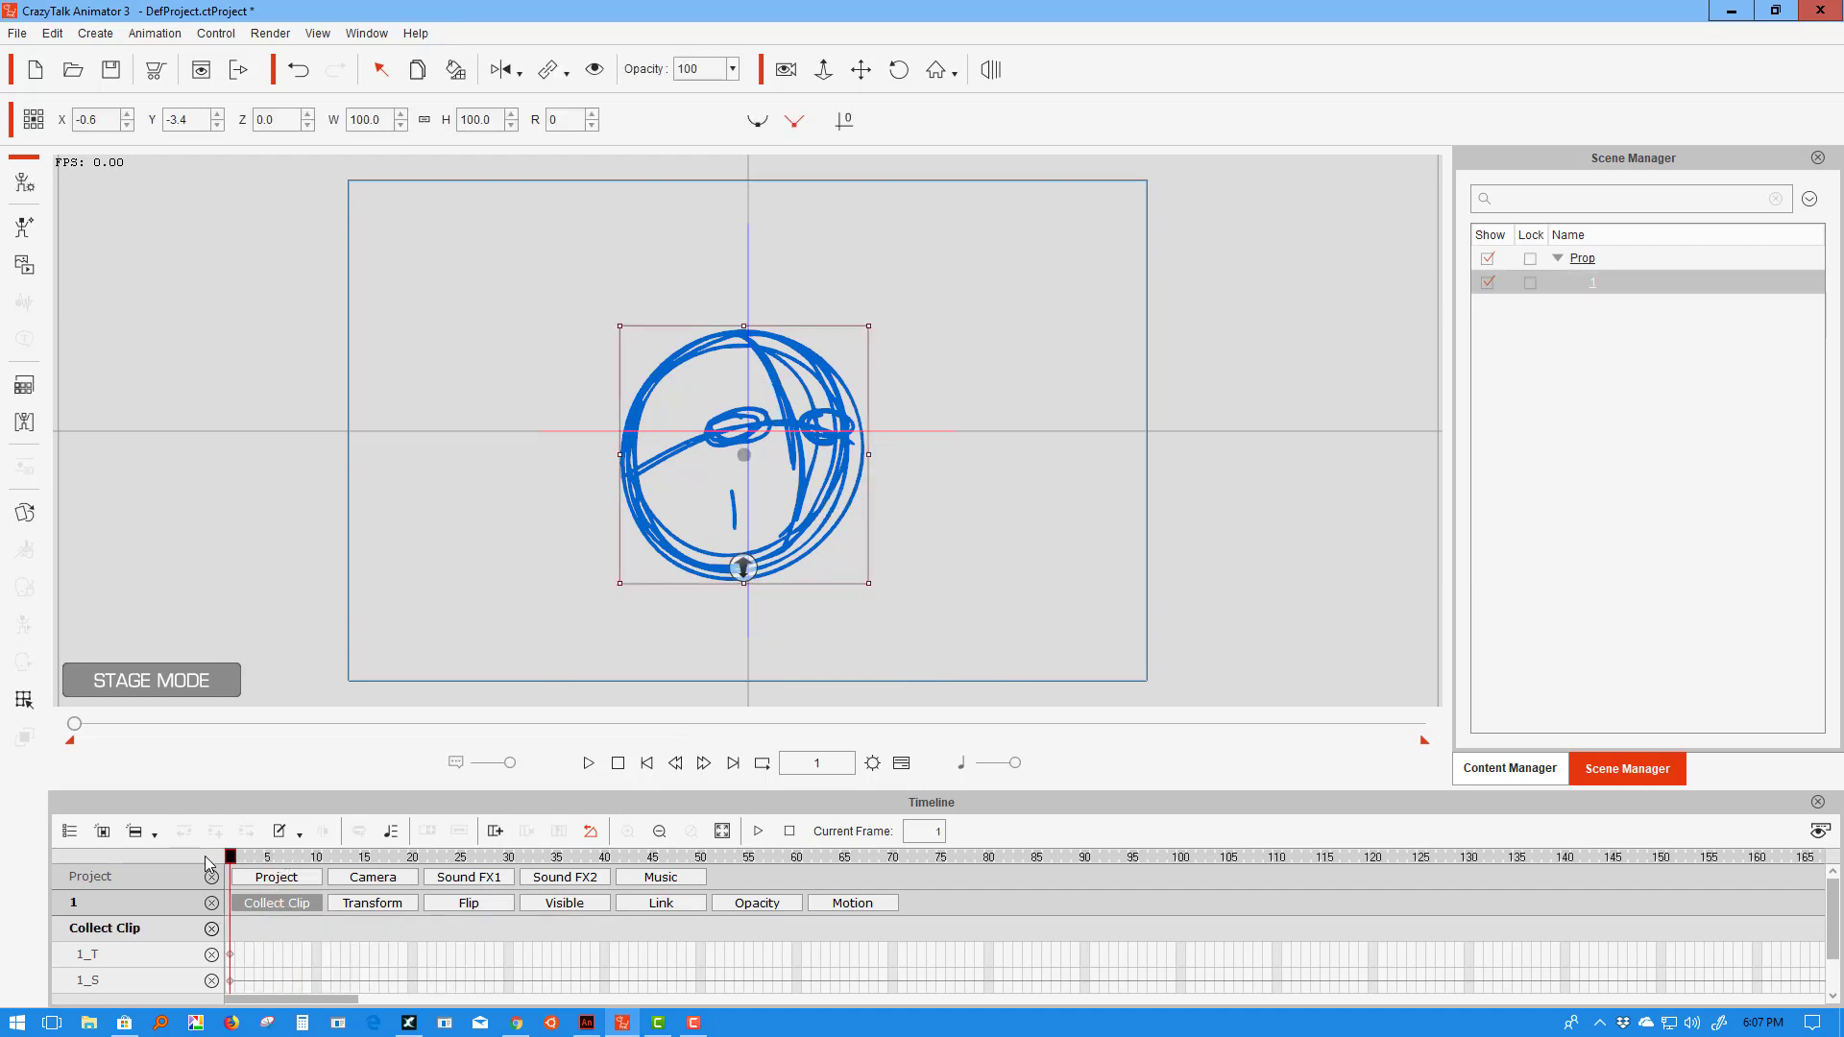
right_click(634, 478)
mouse_move(704, 498)
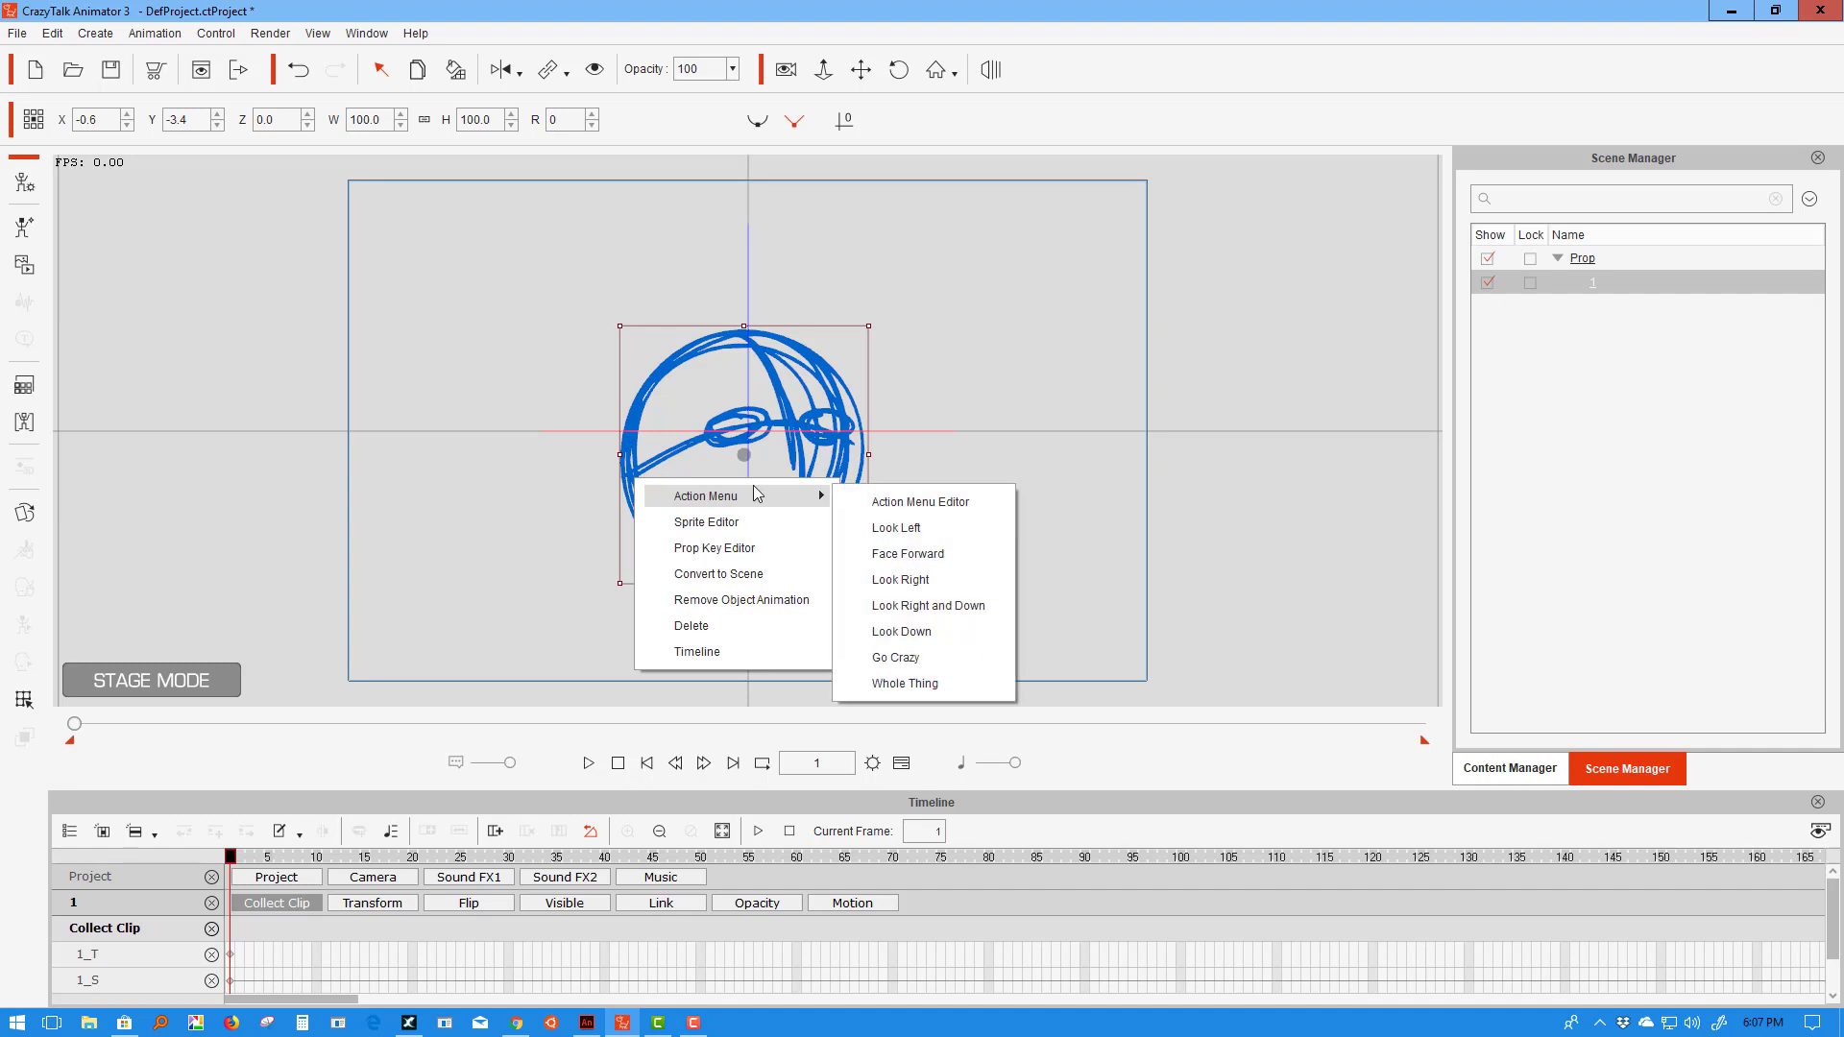
click(917, 684)
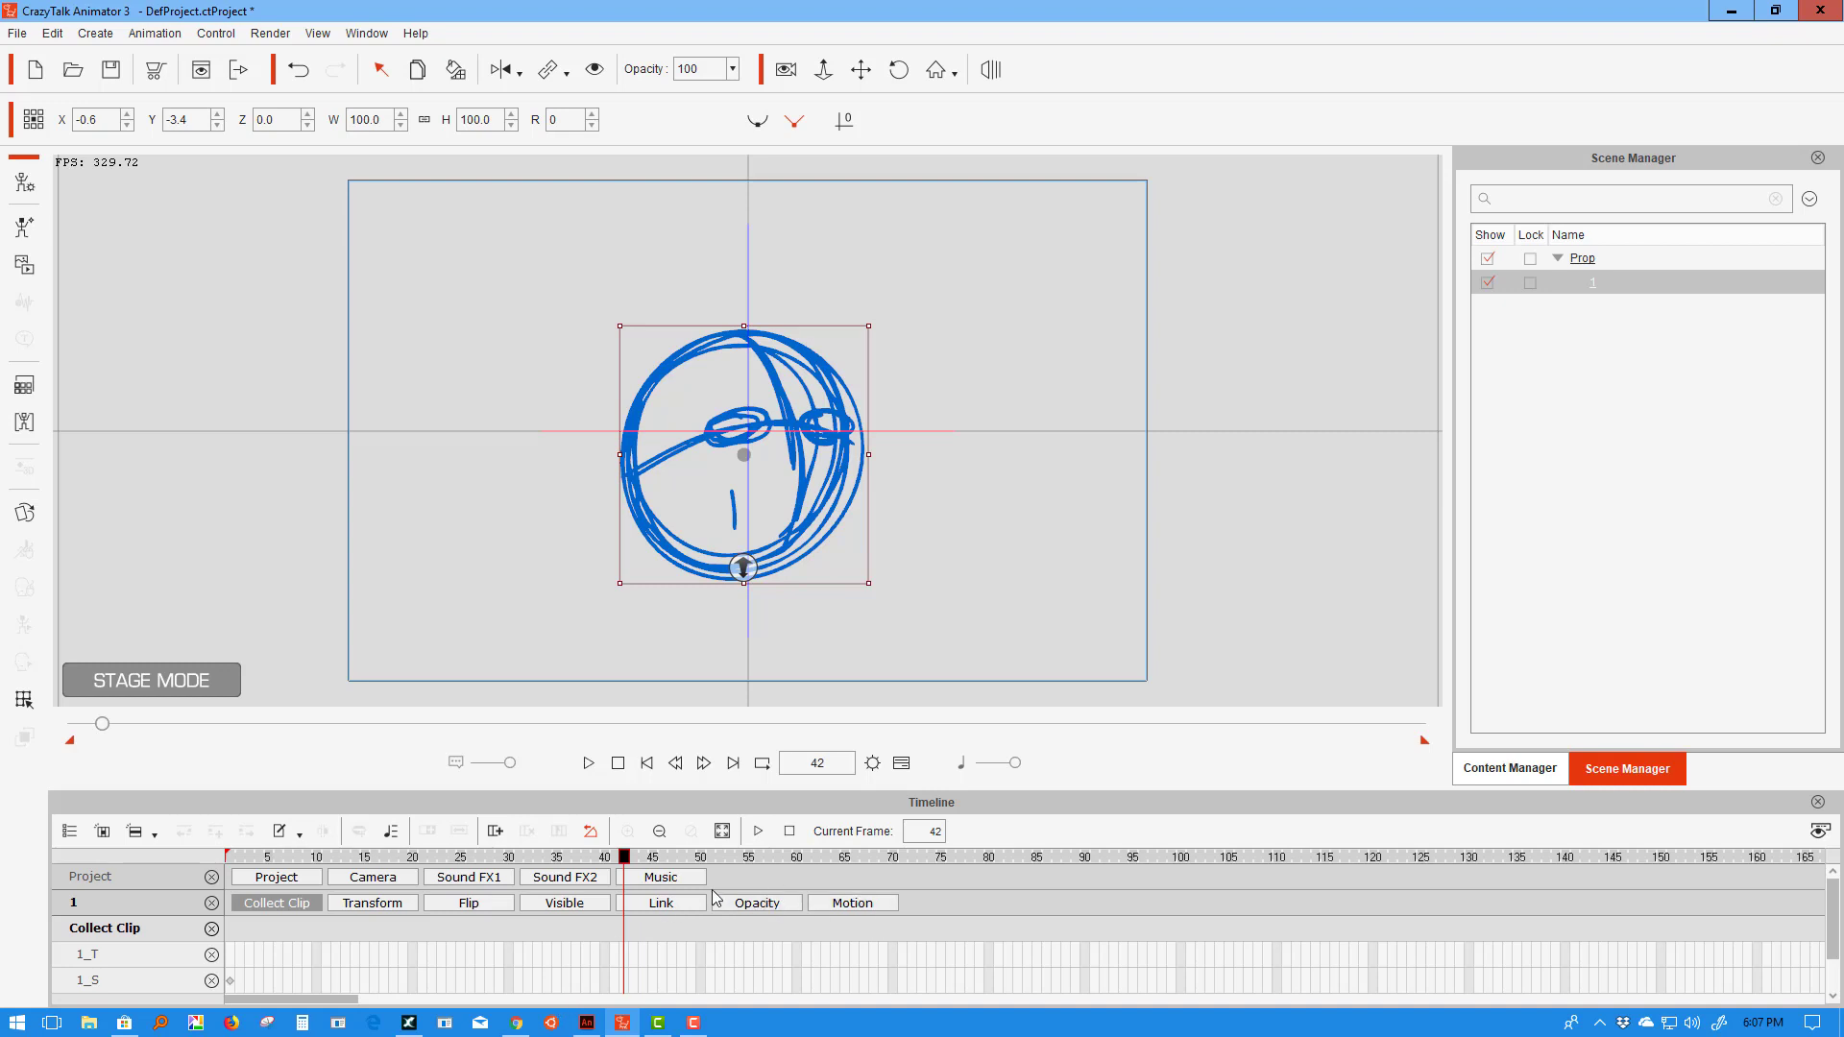
- Show the head's Motion track and review the Whole Thing clip playback
click(812, 902)
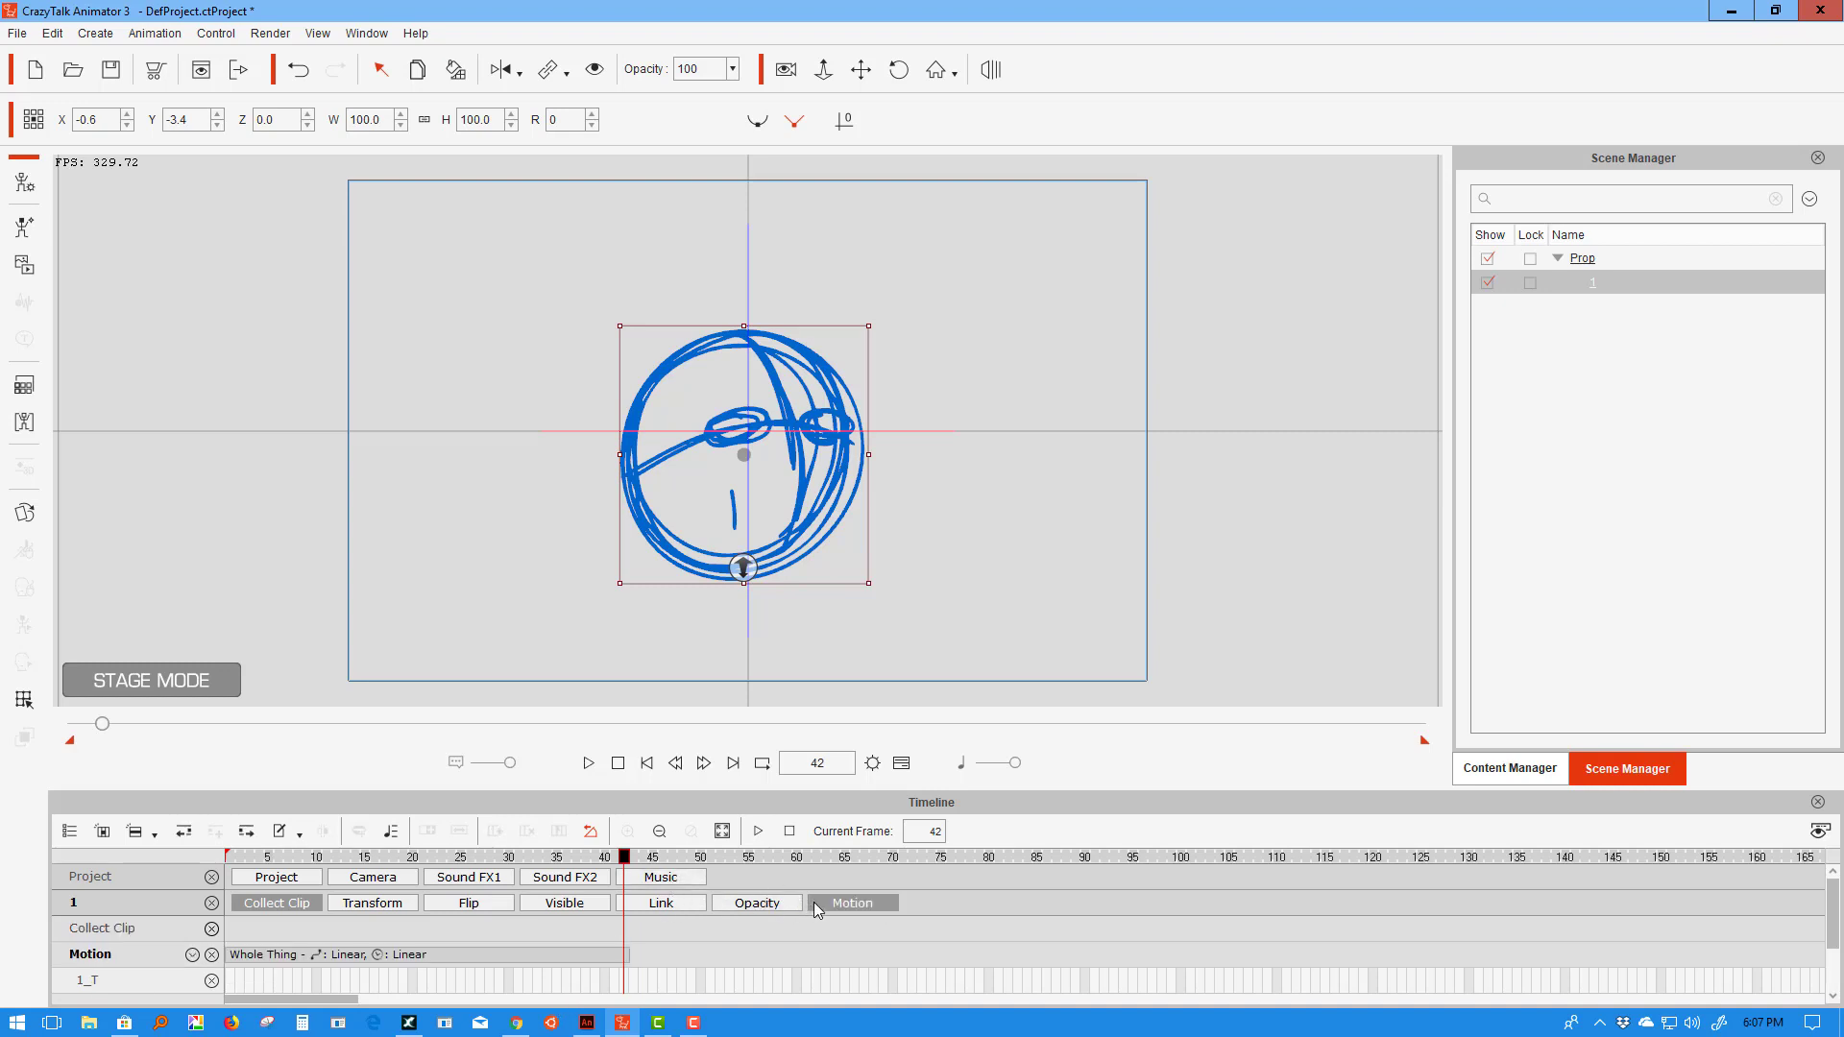
click(568, 952)
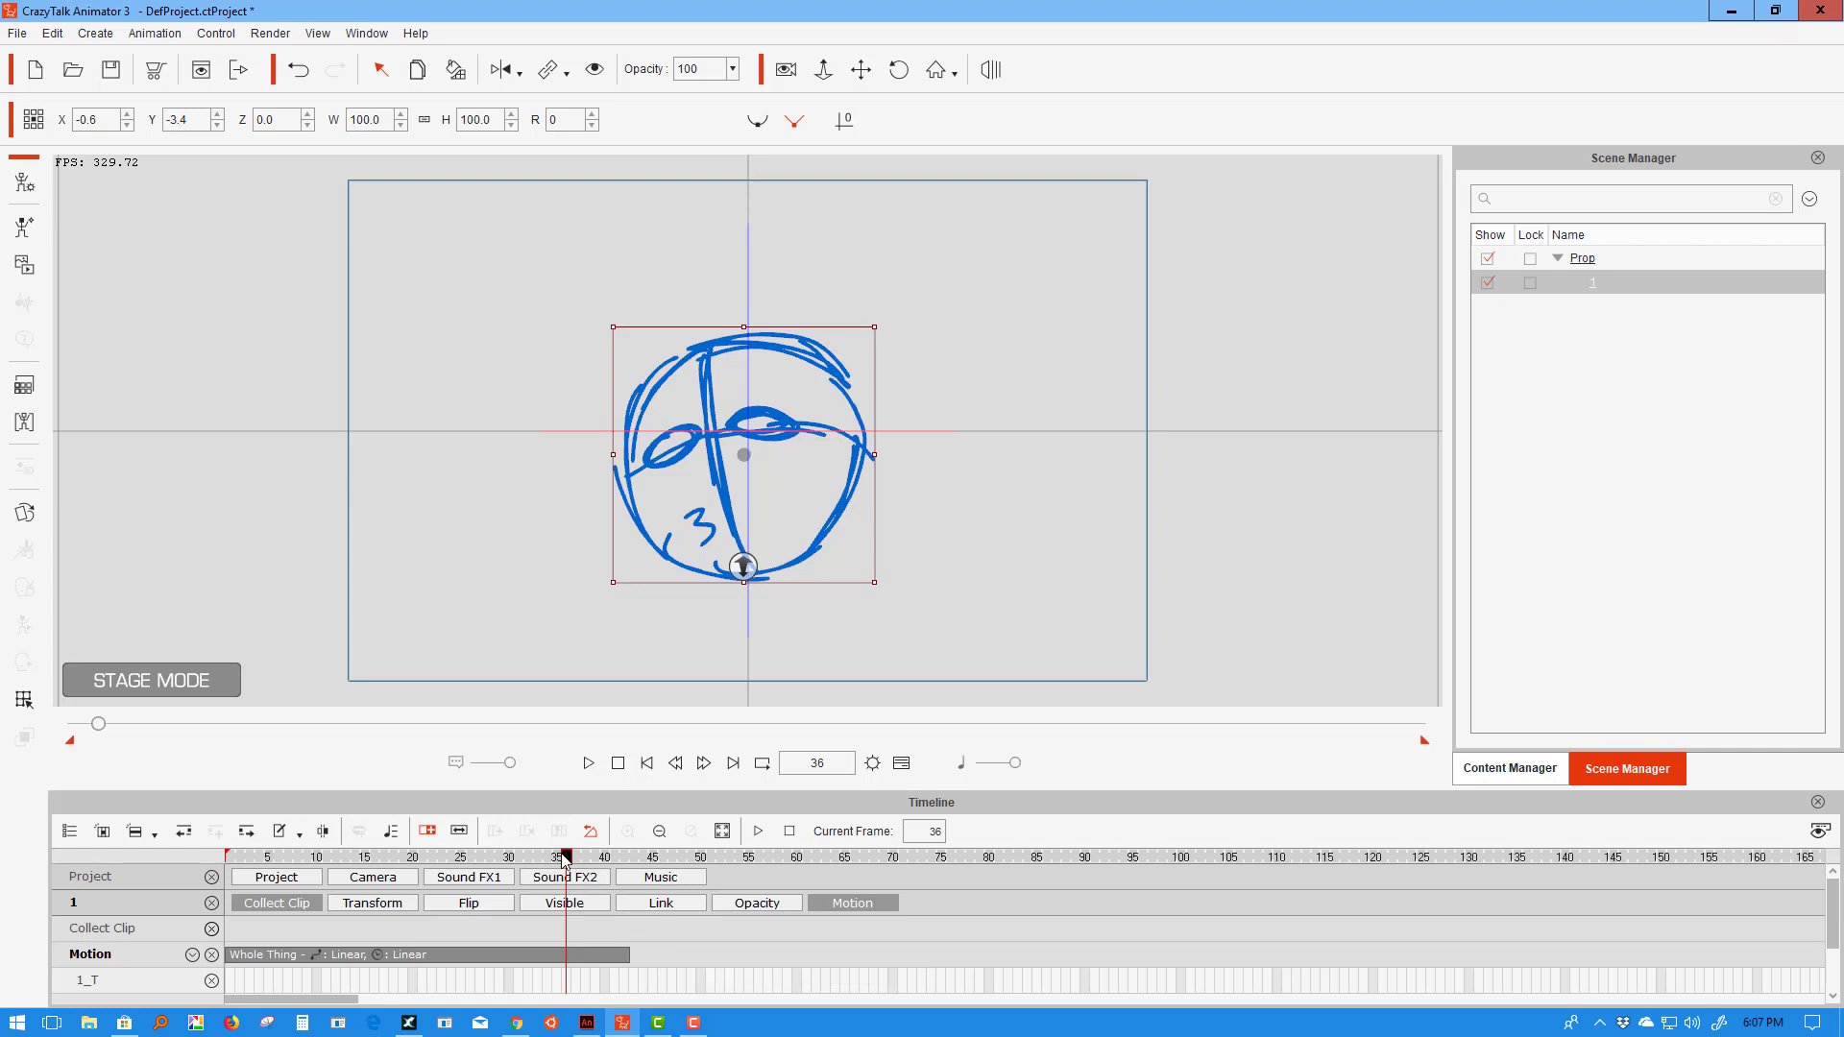
mouse_move(565, 858)
mouse_down()
mouse_move(242, 857)
mouse_move(576, 858)
mouse_up()
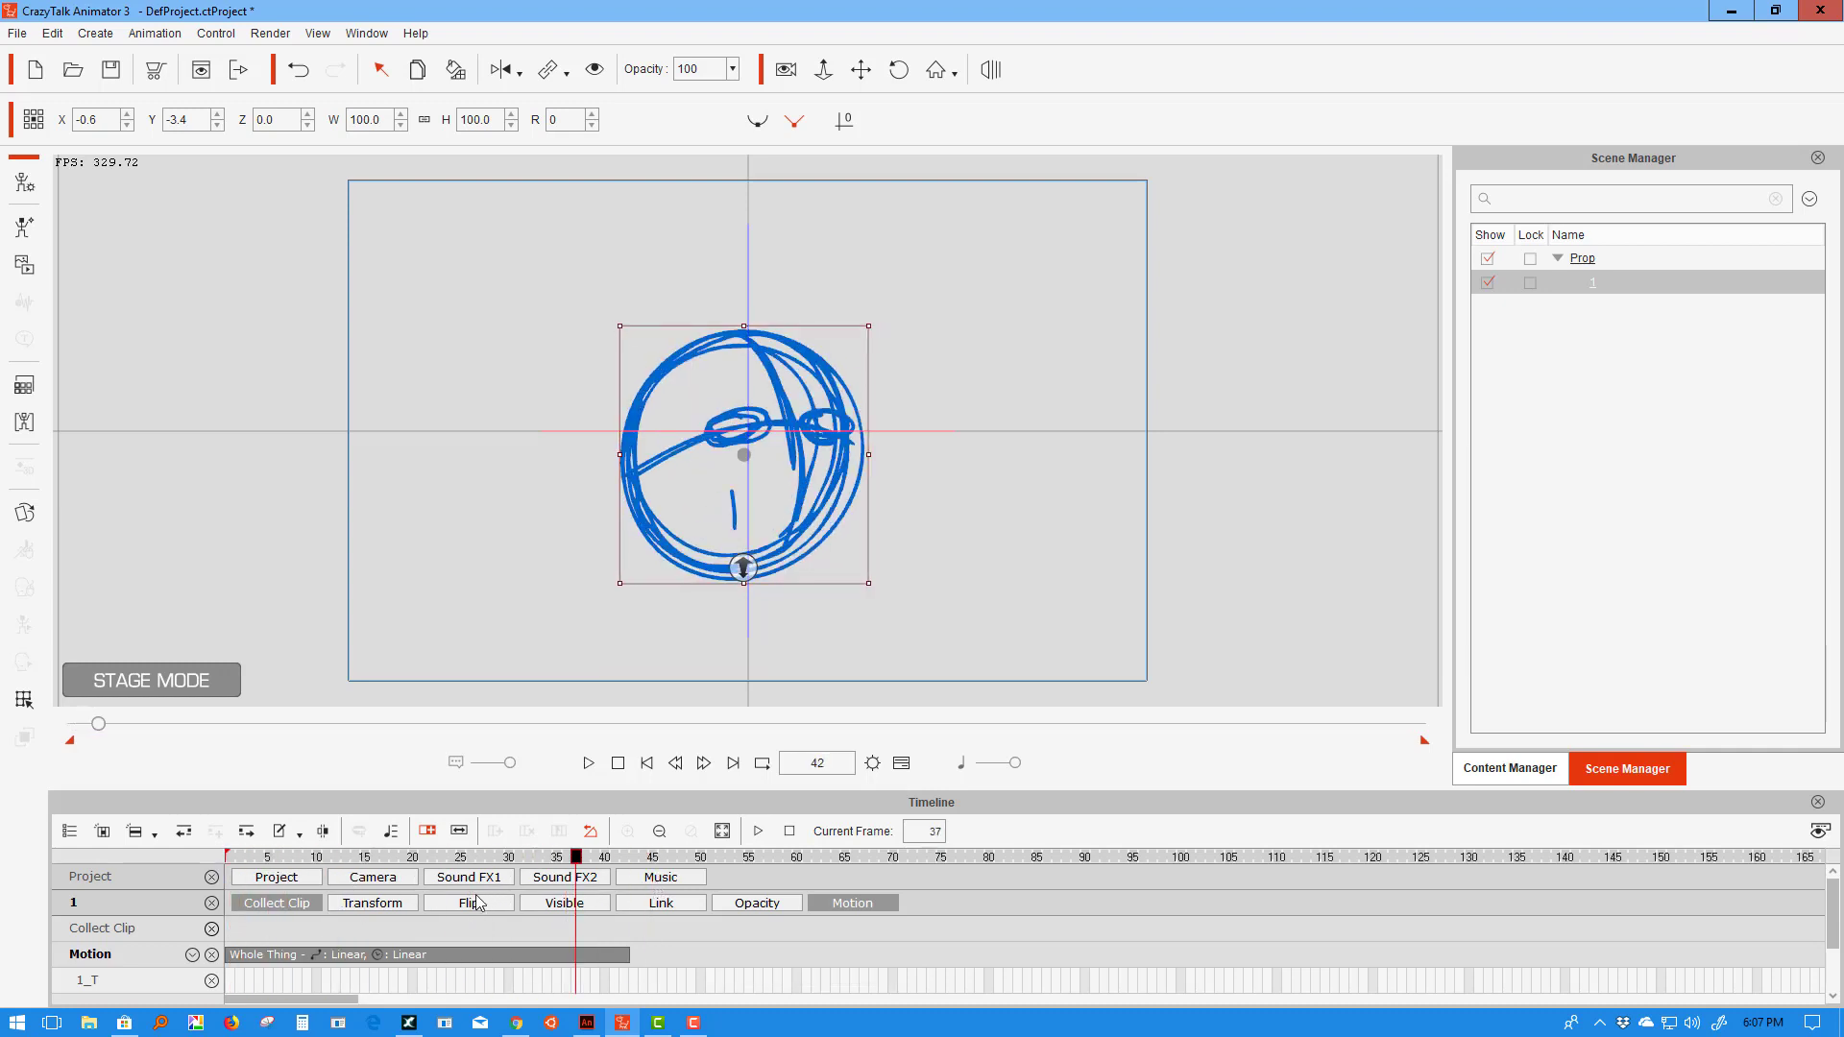
mouse_move(476, 895)
mouse_down()
mouse_move(181, 901)
mouse_move(533, 902)
mouse_move(1040, 942)
mouse_move(1496, 920)
mouse_move(1024, 954)
mouse_up()
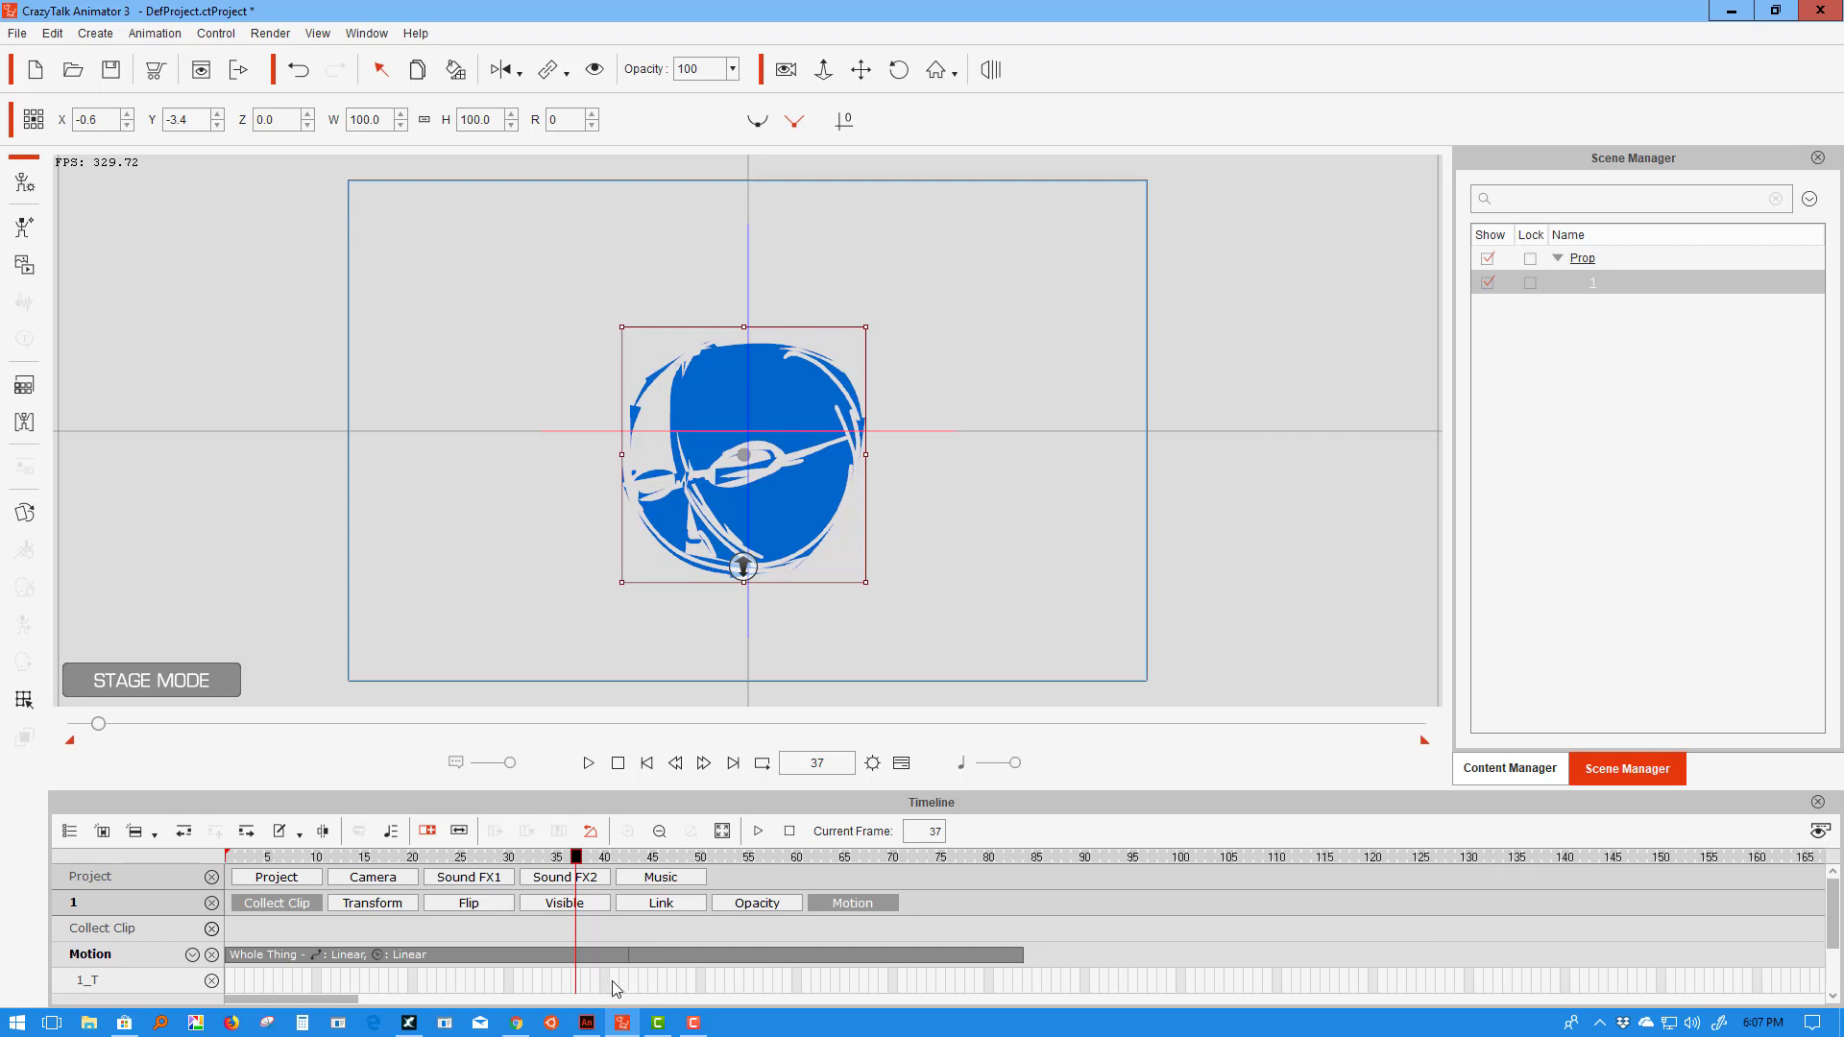
click(618, 766)
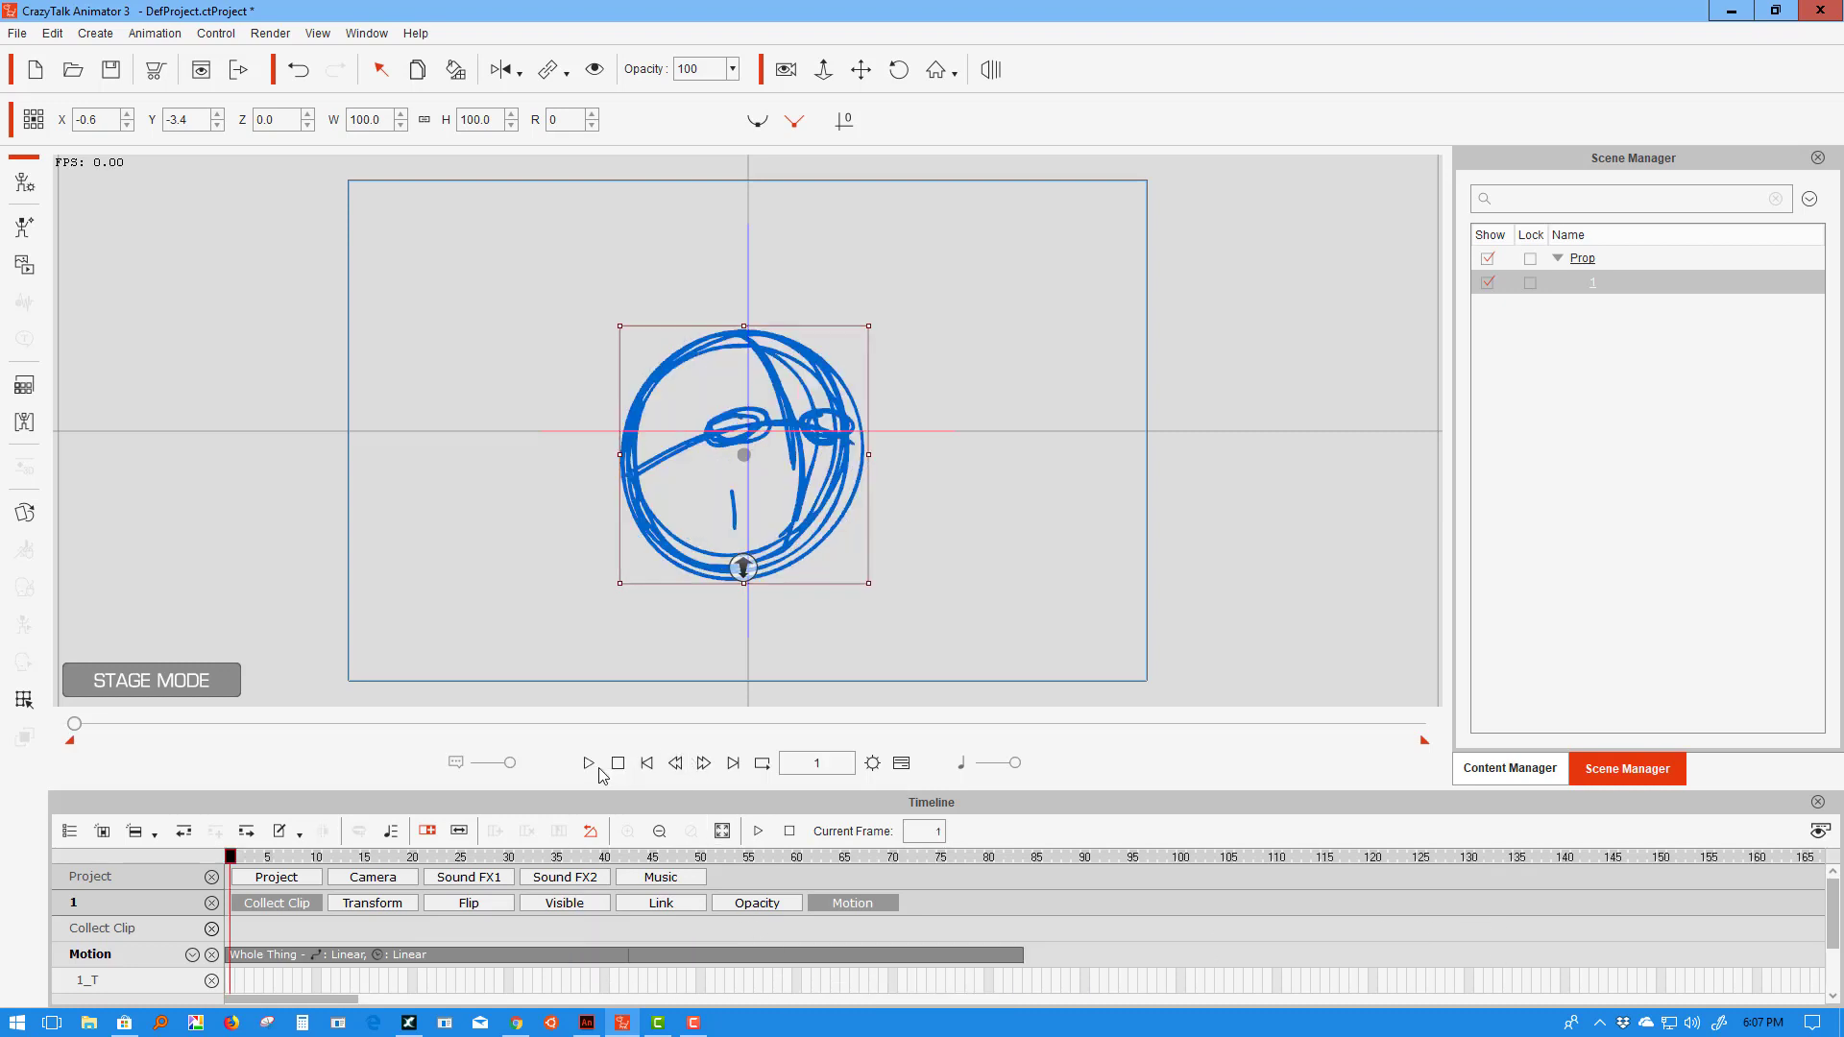
- Preview the Whole Thing clip, then delete it from the Motion track
click(589, 765)
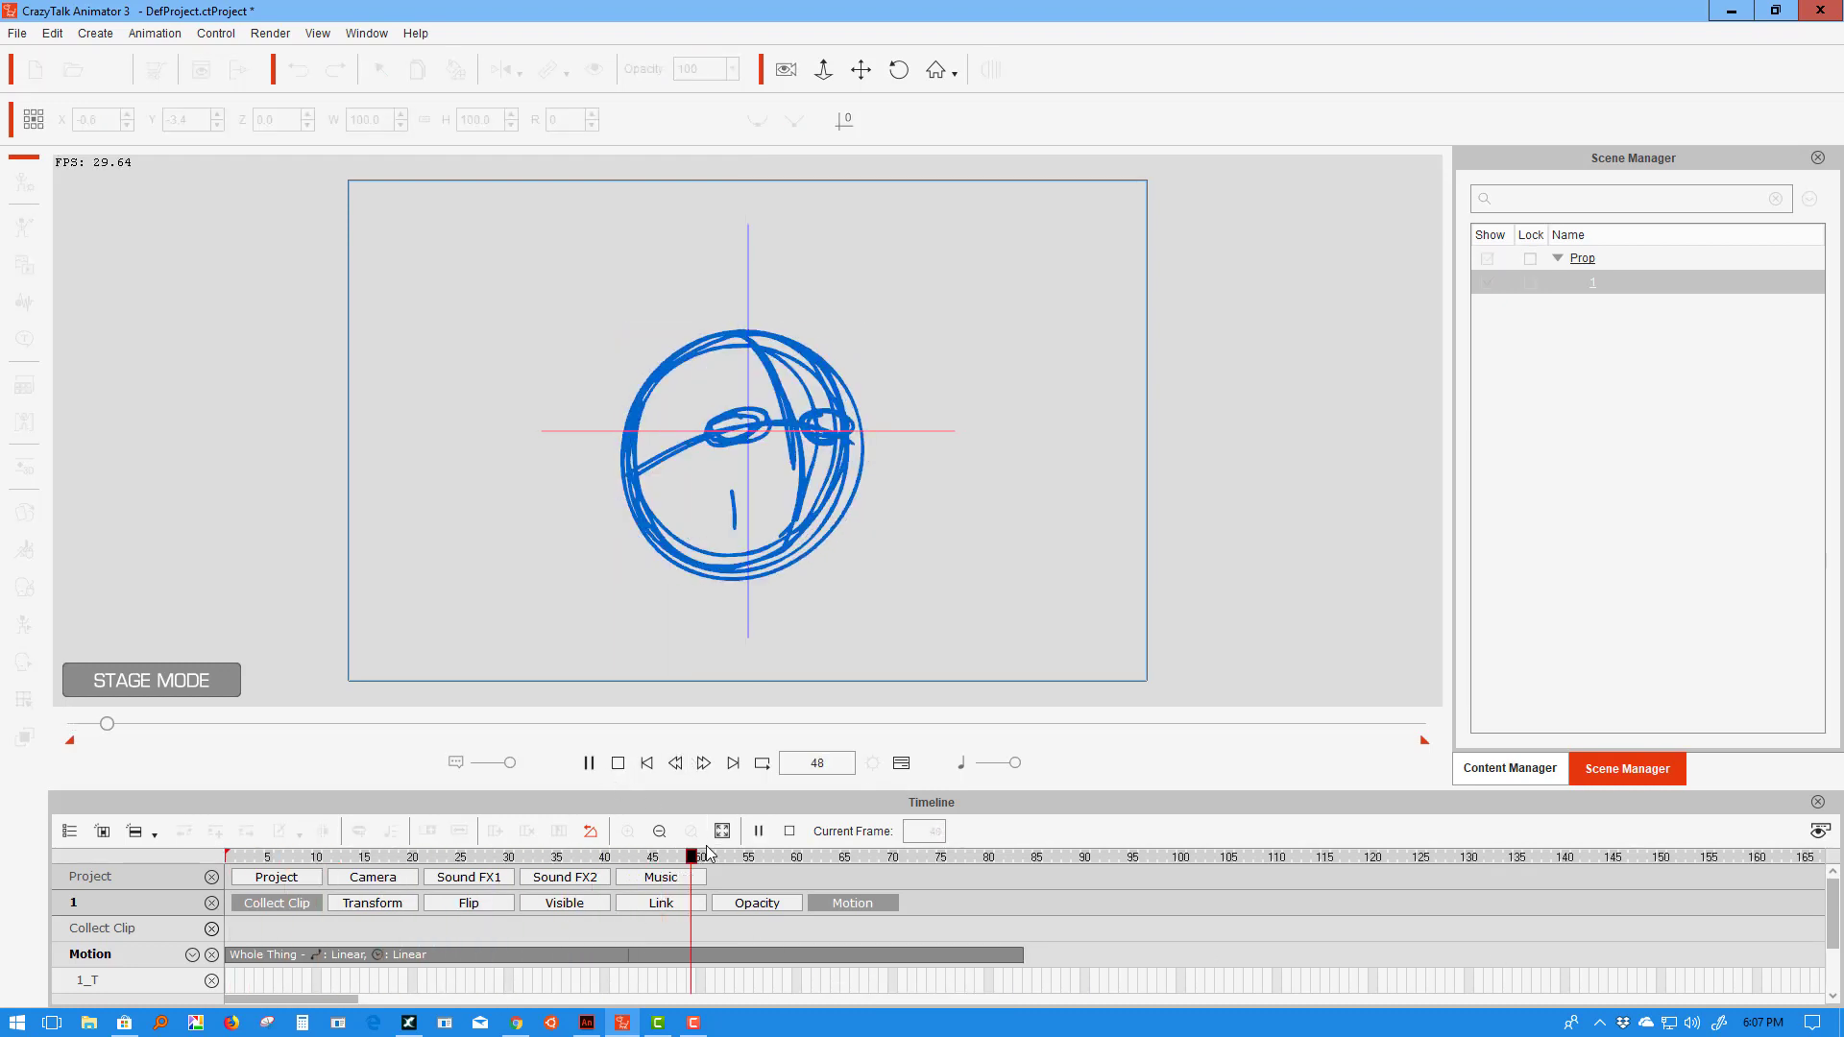
click(618, 763)
click(669, 949)
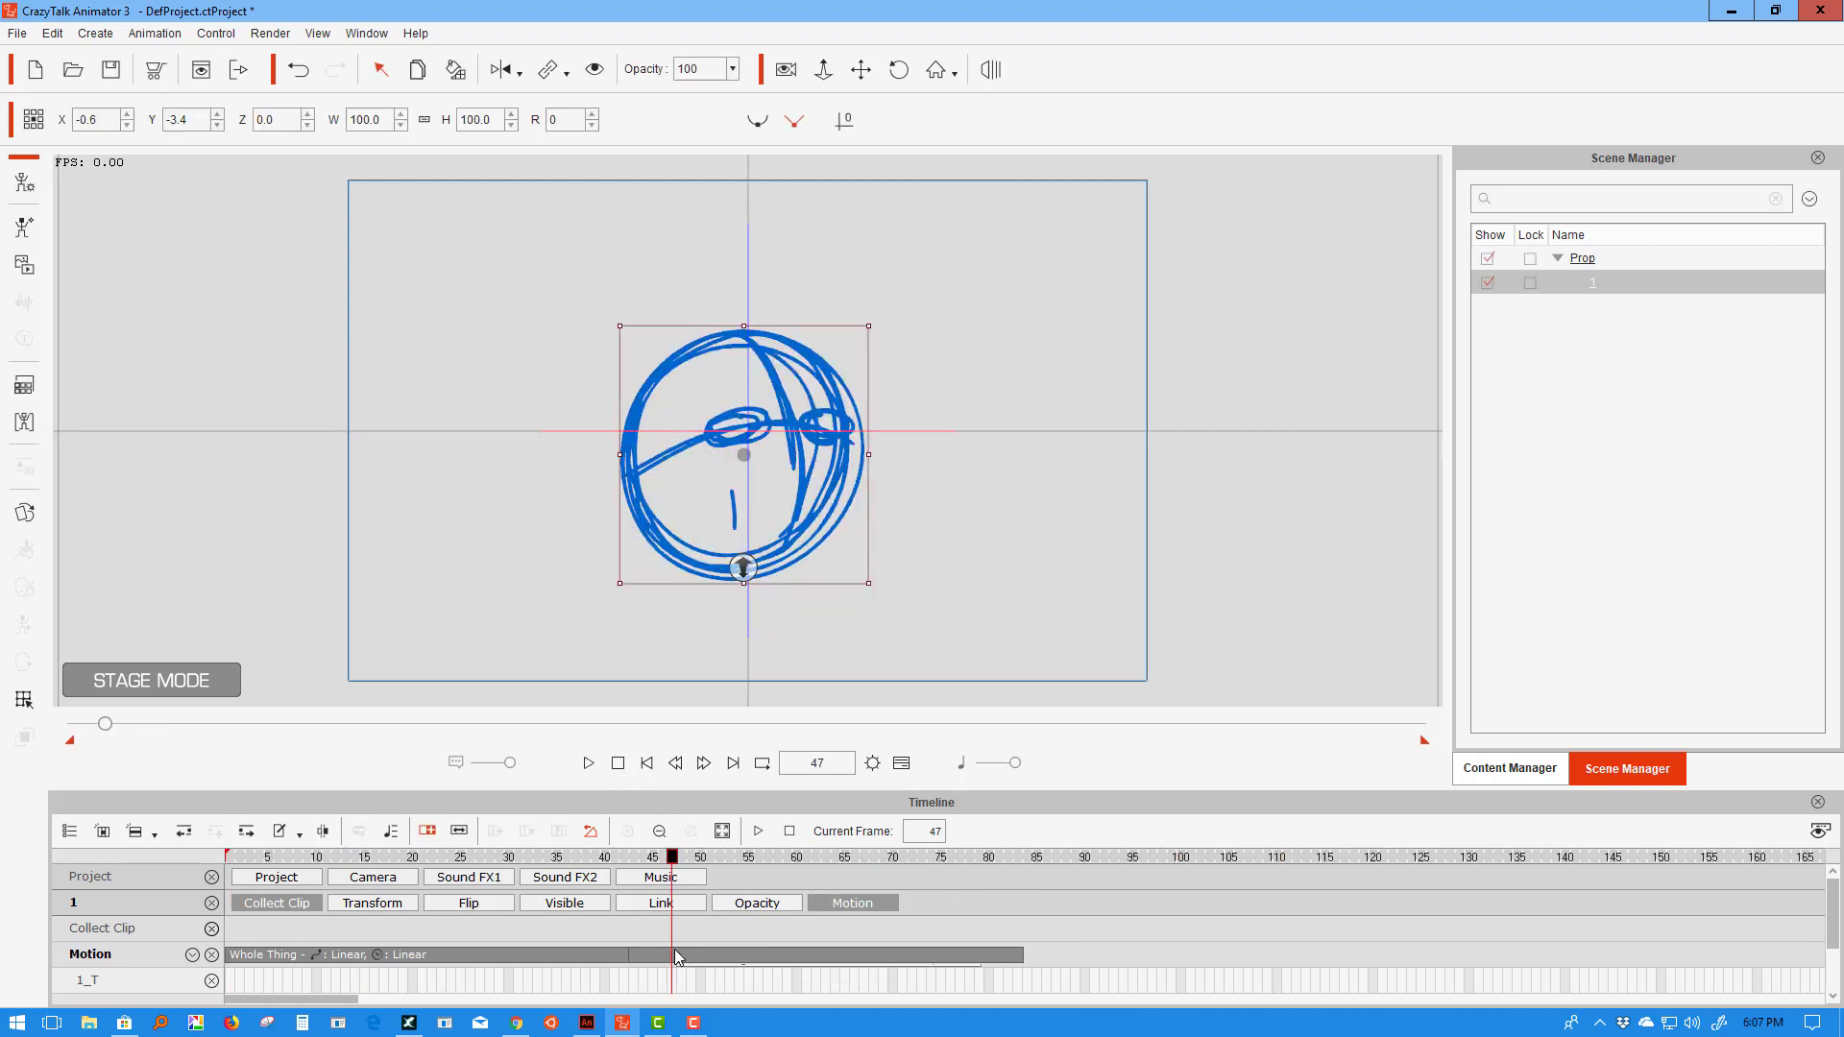
key(Delete)
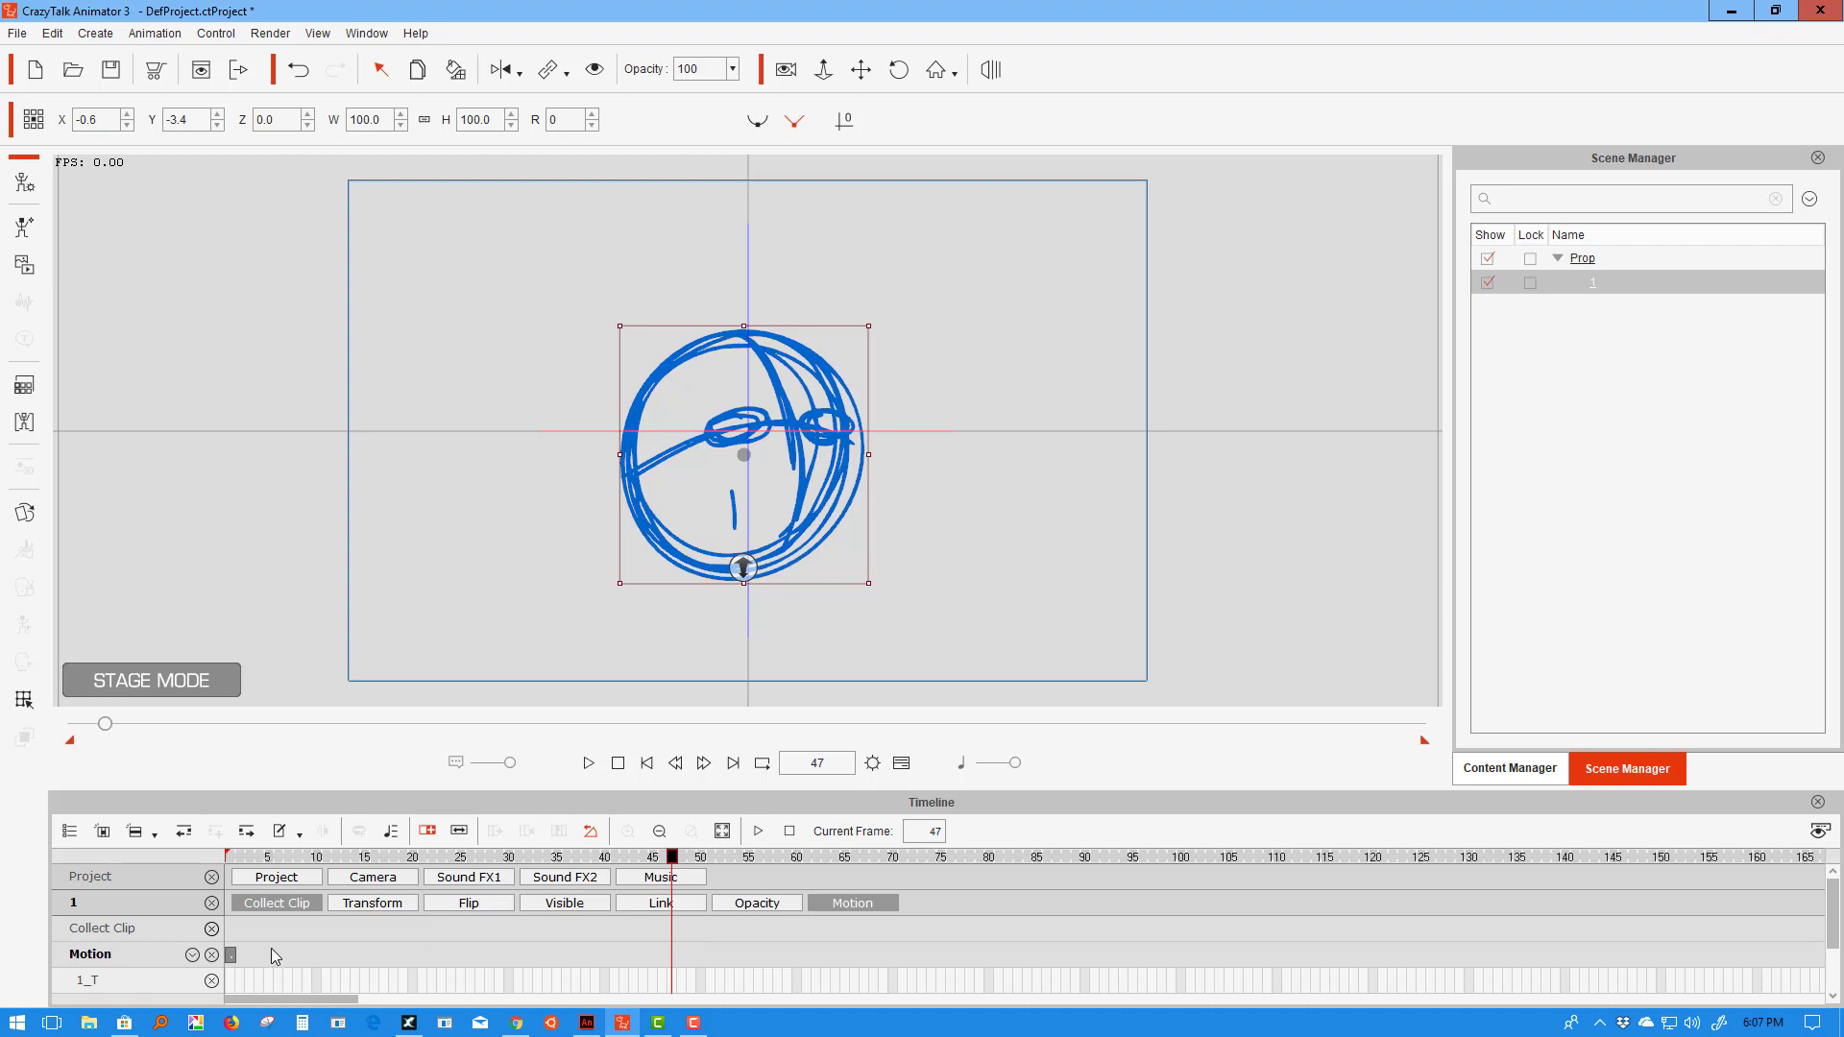
- Apply Go Crazy at frame 1, stretch it to about frame 77, and preview it
click(200, 855)
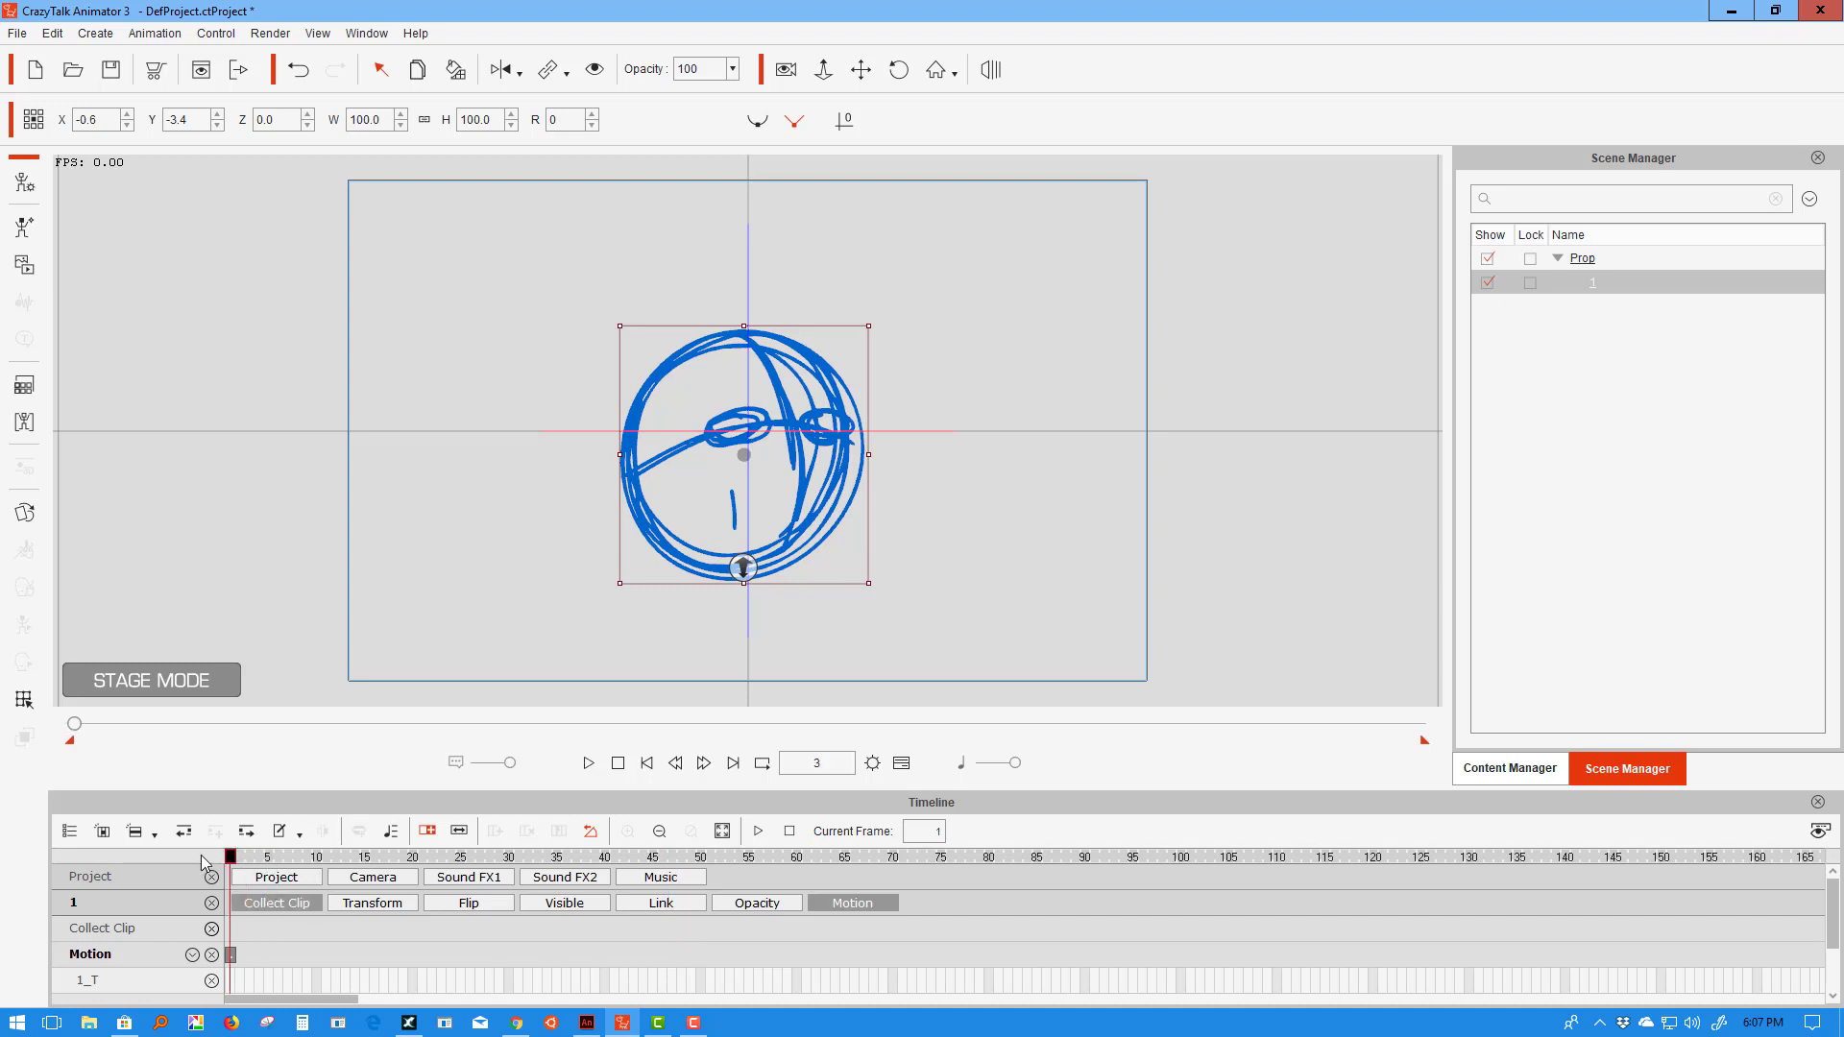
right_click(682, 573)
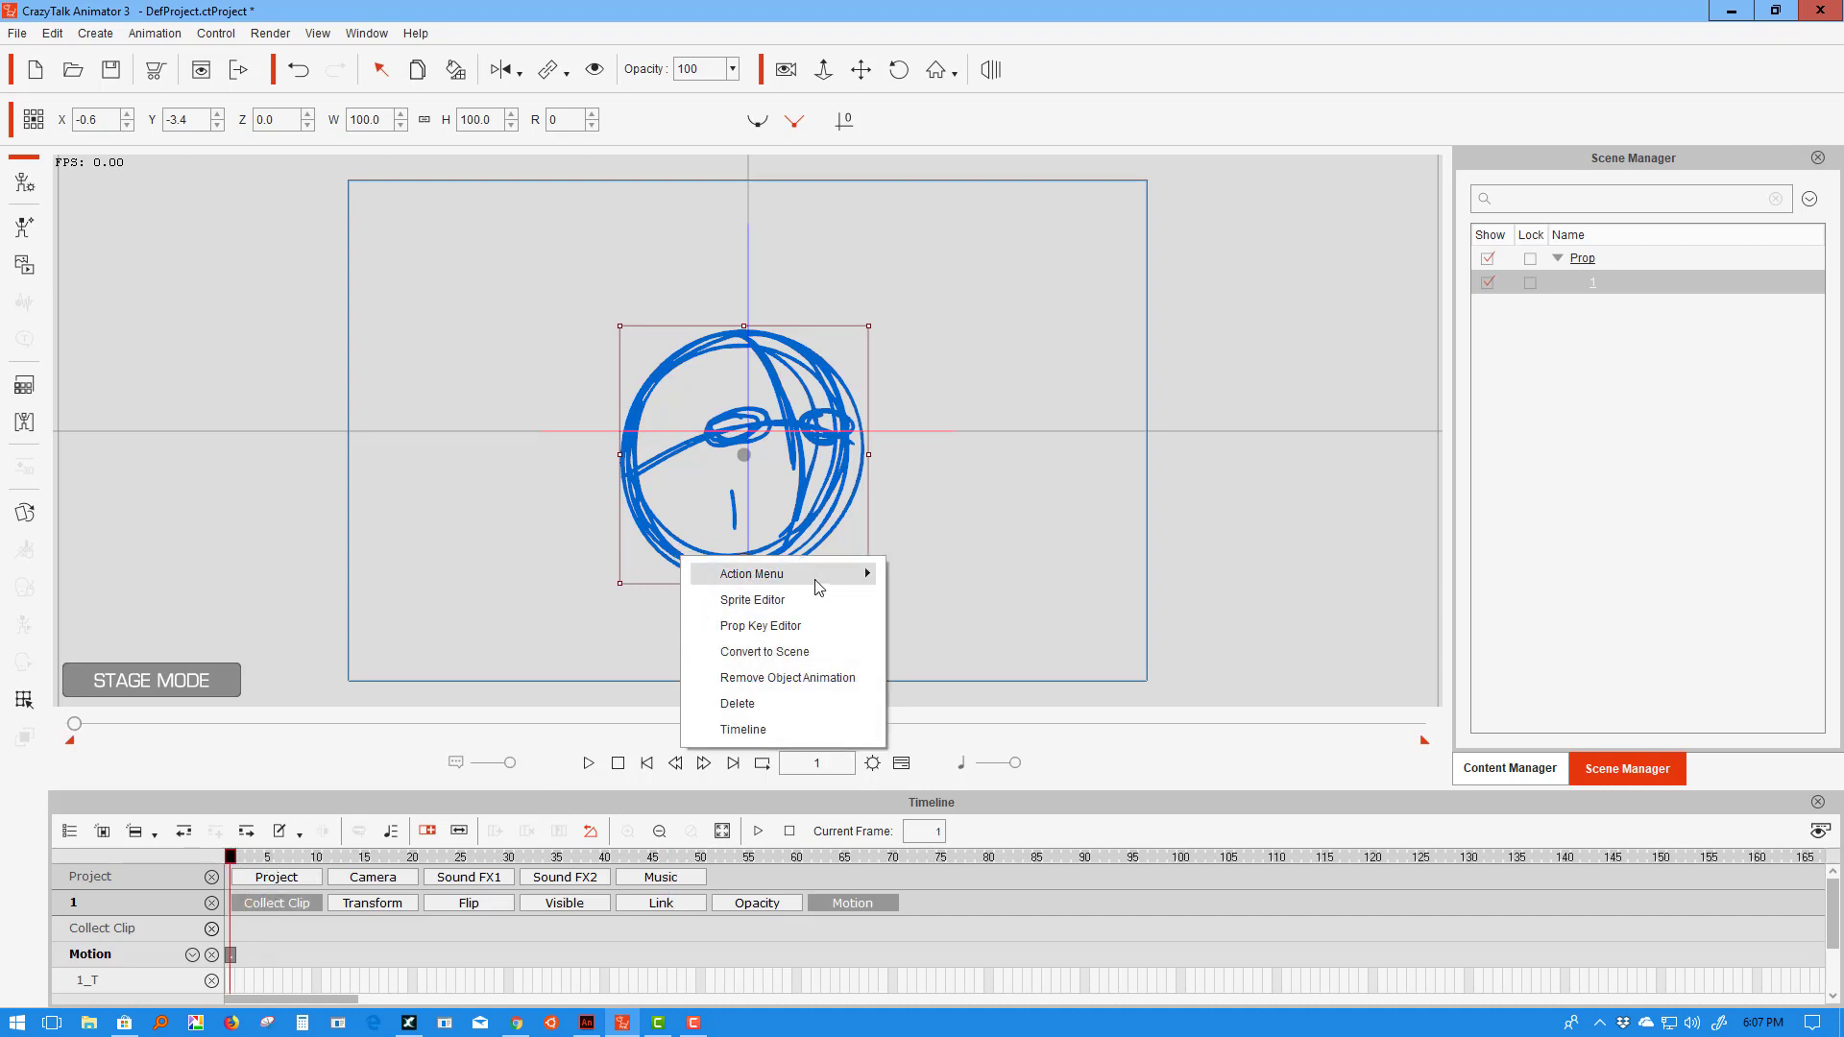
mouse_move(818, 586)
click(967, 736)
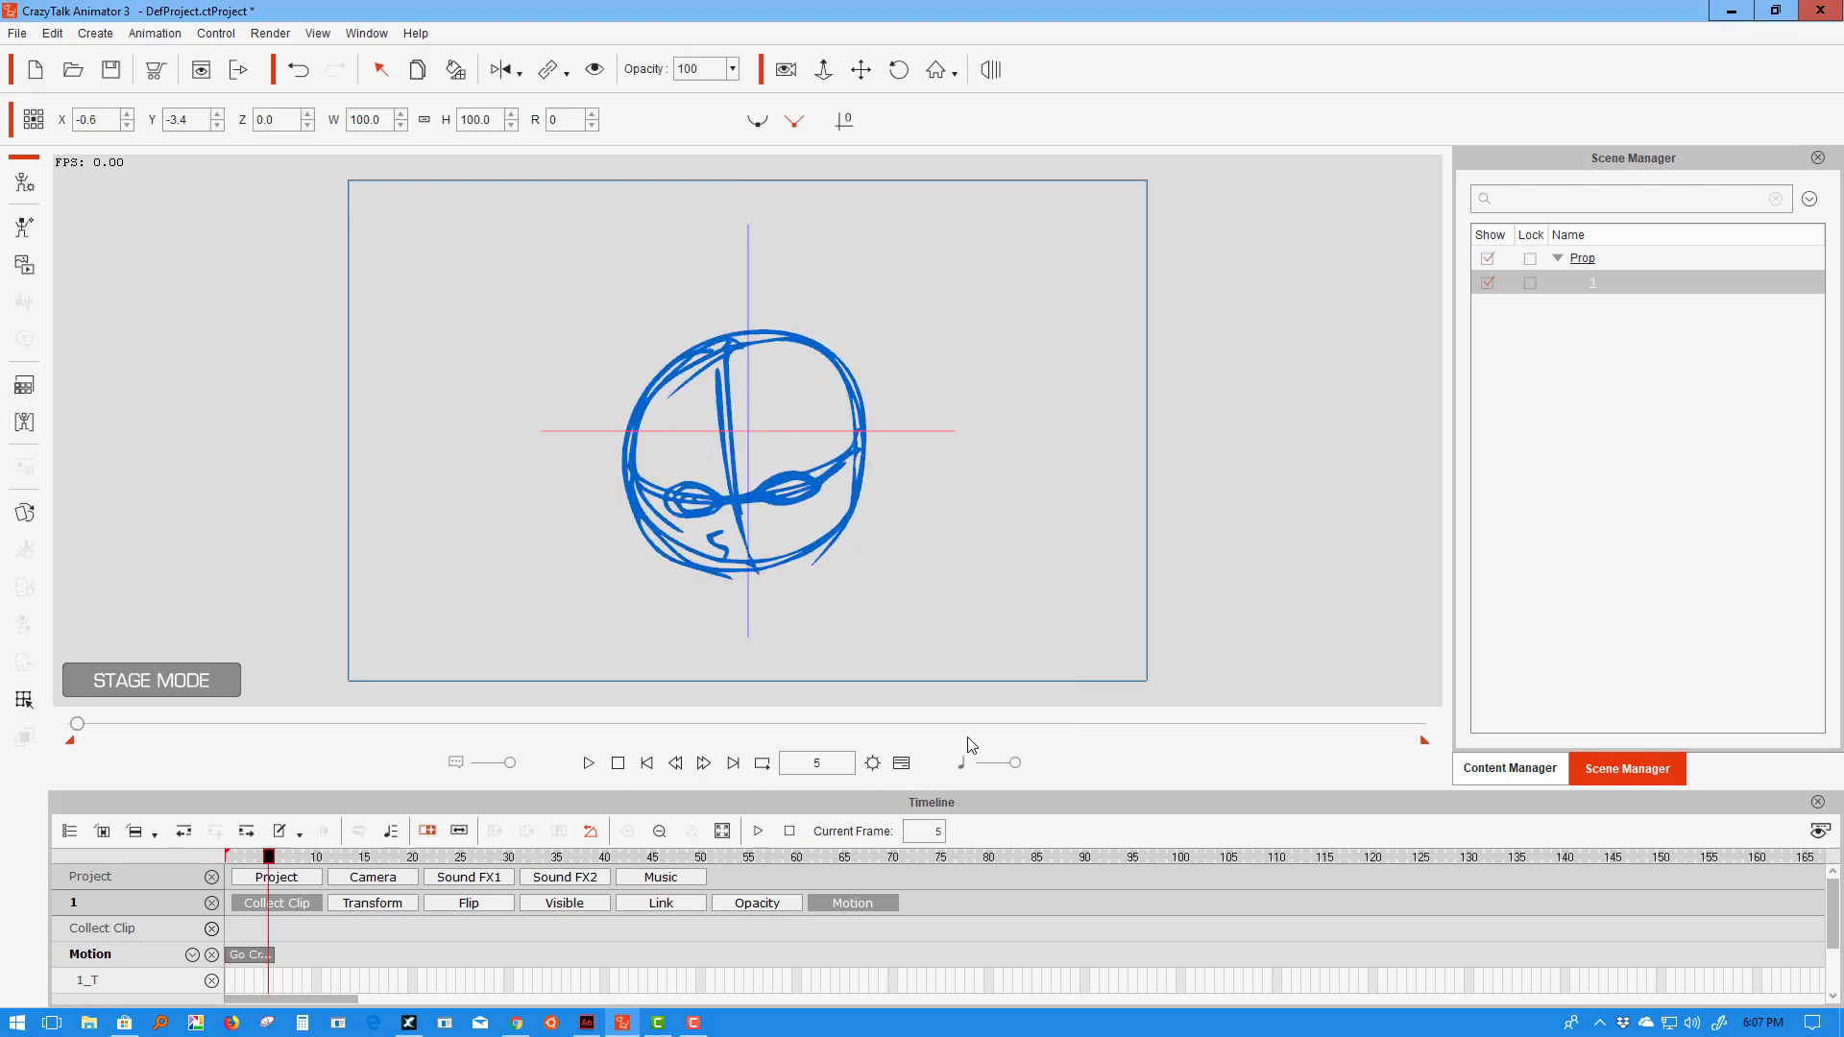
drag(274, 953, 954, 952)
click(588, 763)
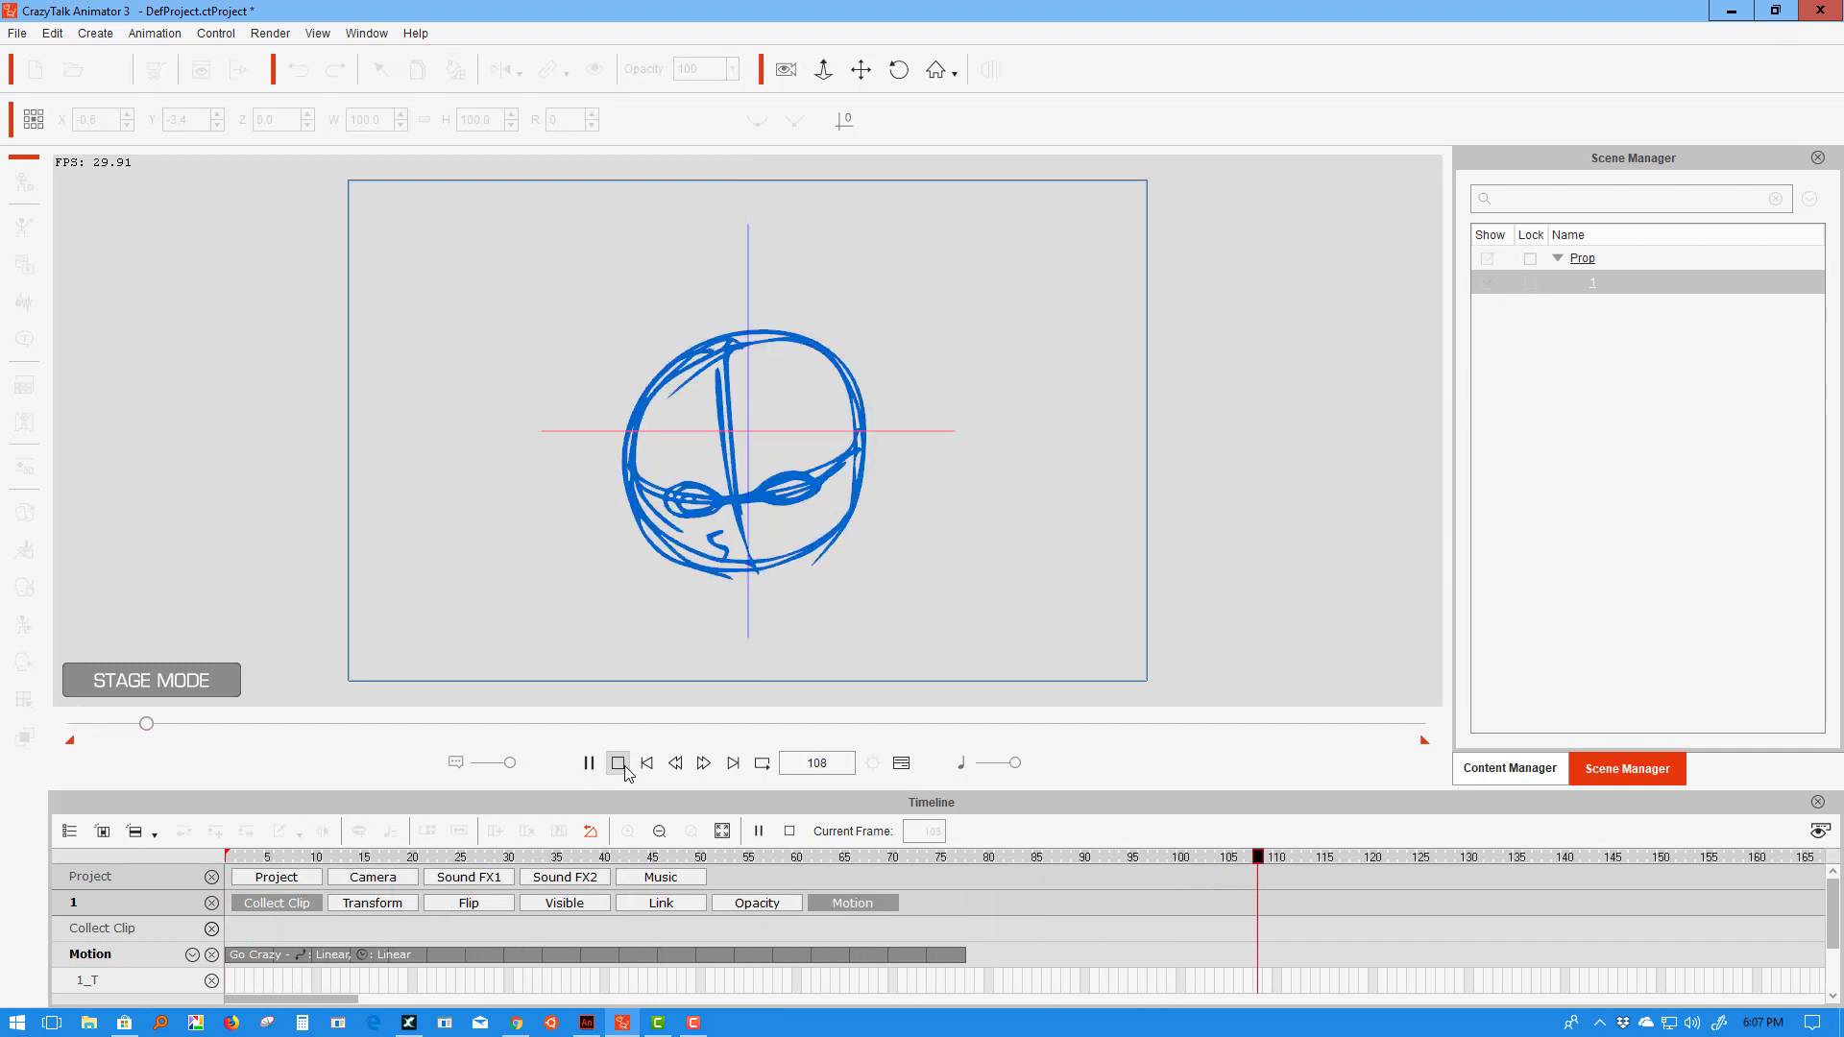
click(619, 762)
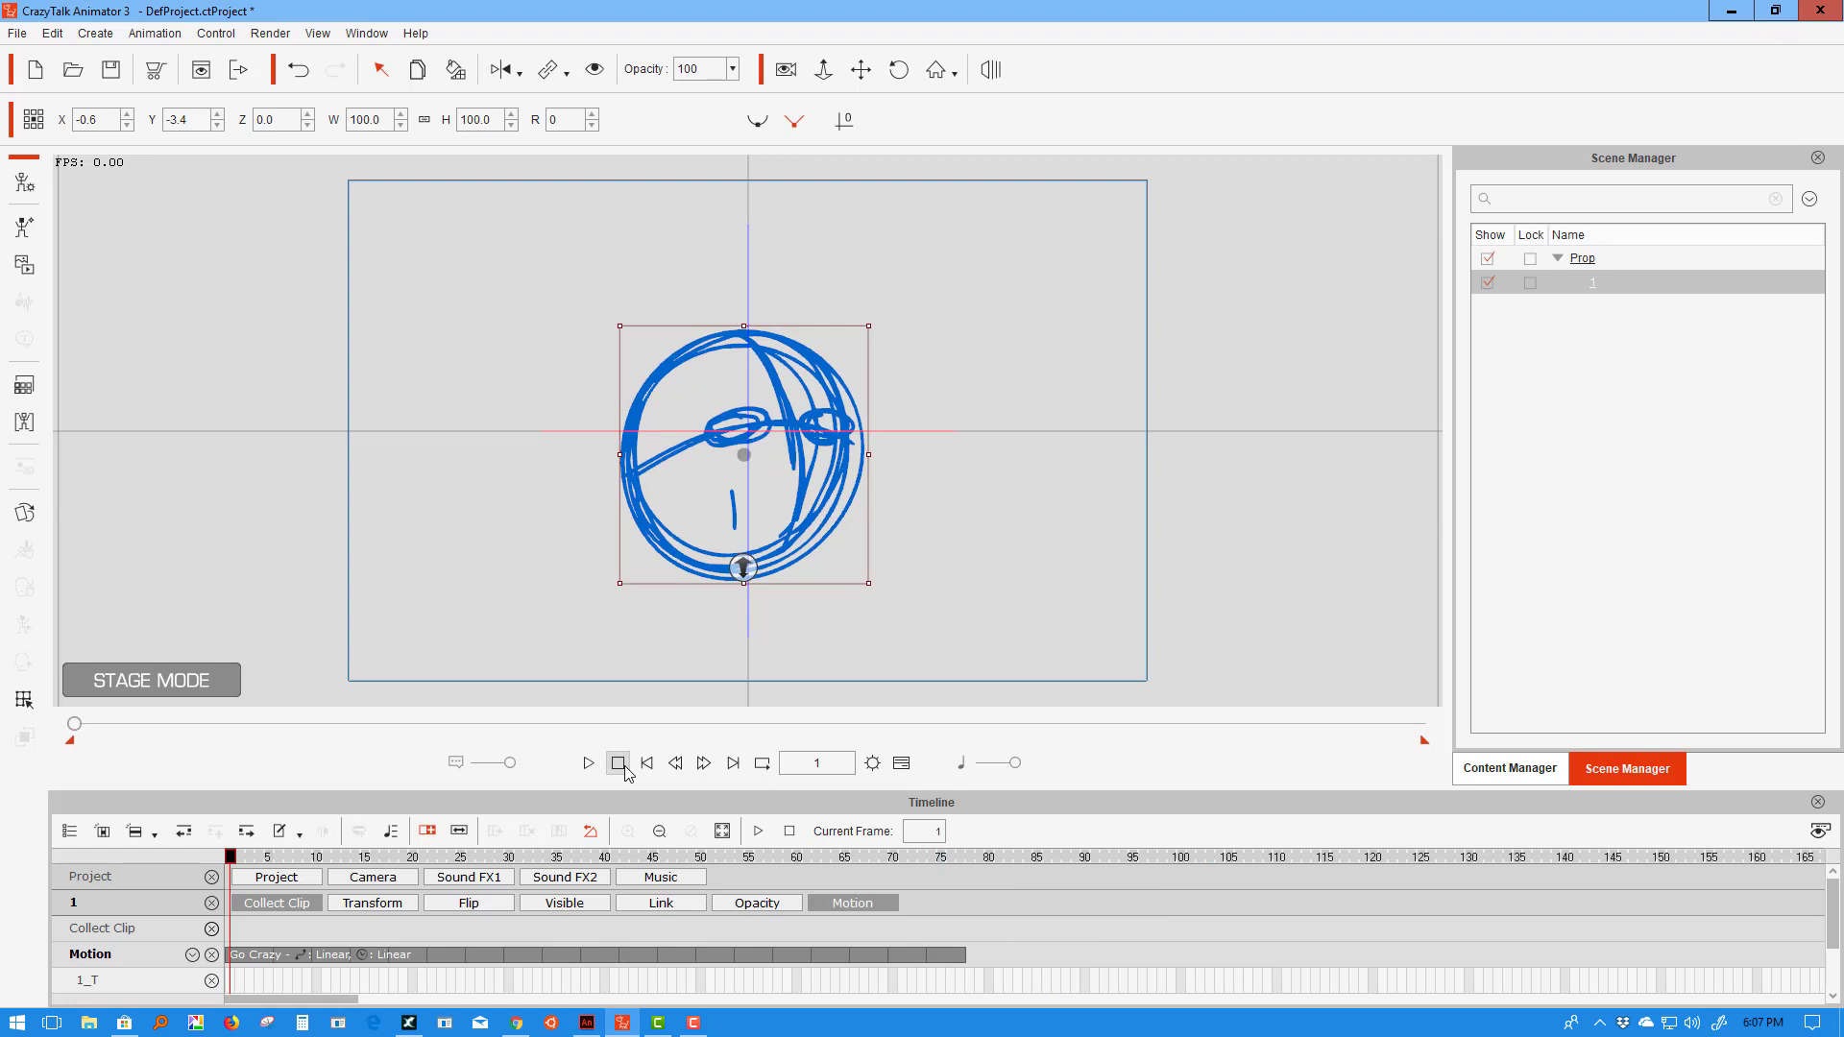